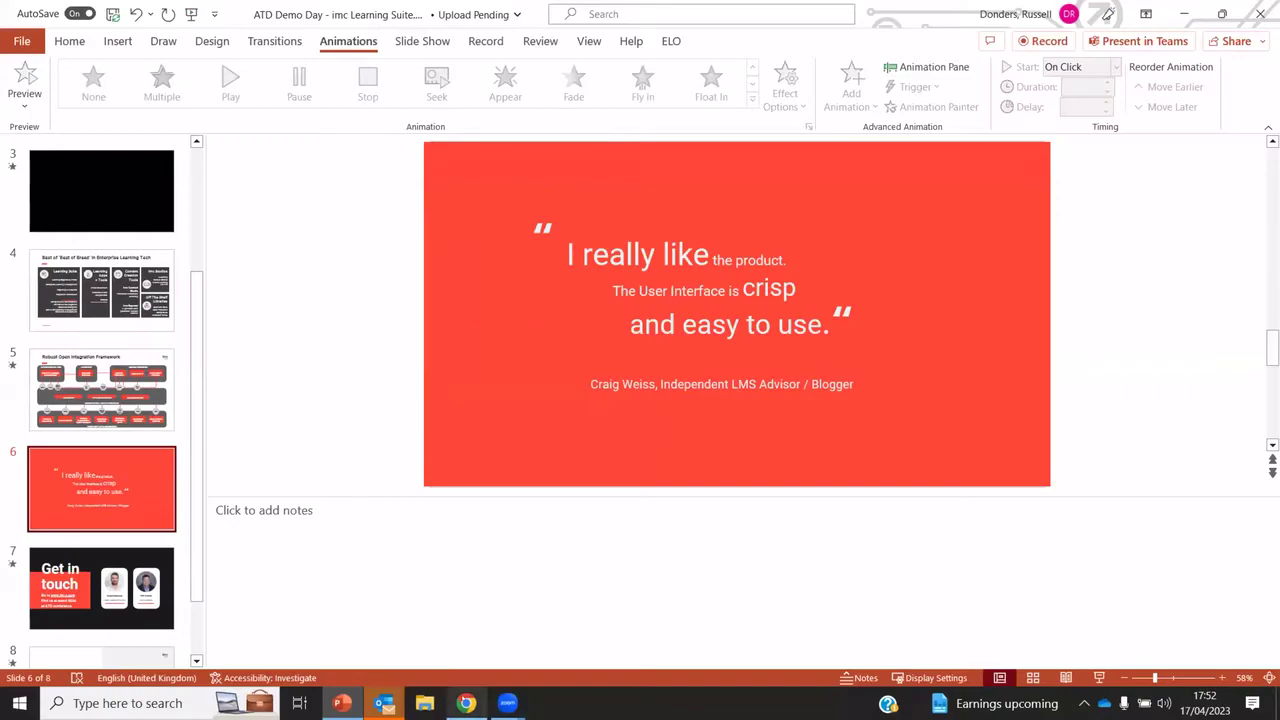
# In Chrome, sign in to imc Learning Suite with the learner account's username and password
pyautogui.click(466, 703)
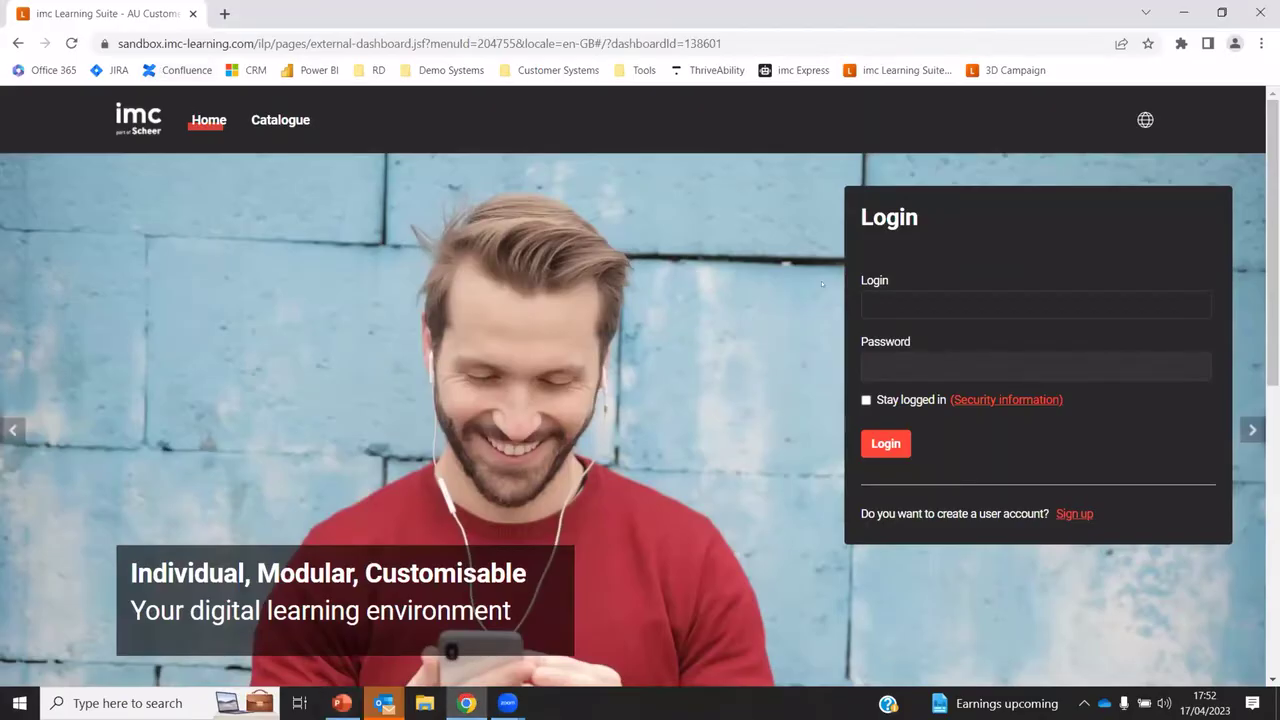
pyautogui.click(881, 295)
pyautogui.write('learne')
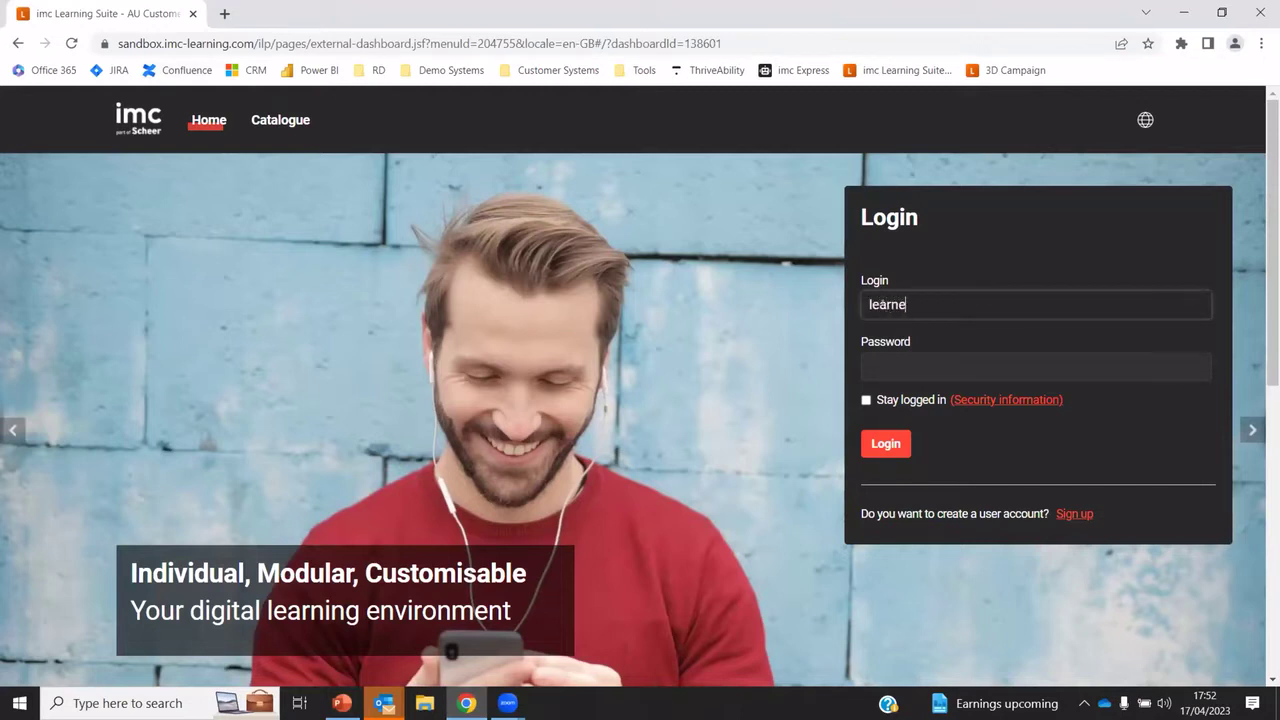
pyautogui.write('r1')
pyautogui.press('Tab')
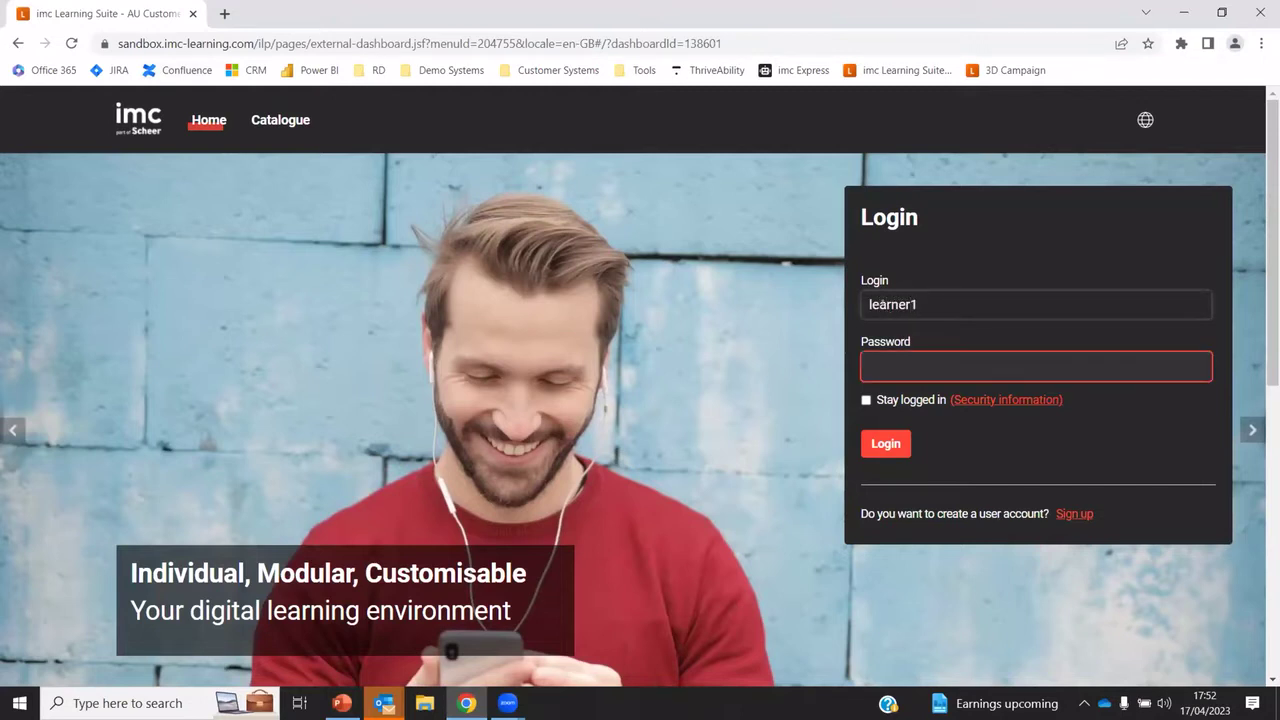
pyautogui.write('*********')
pyautogui.press('Return')
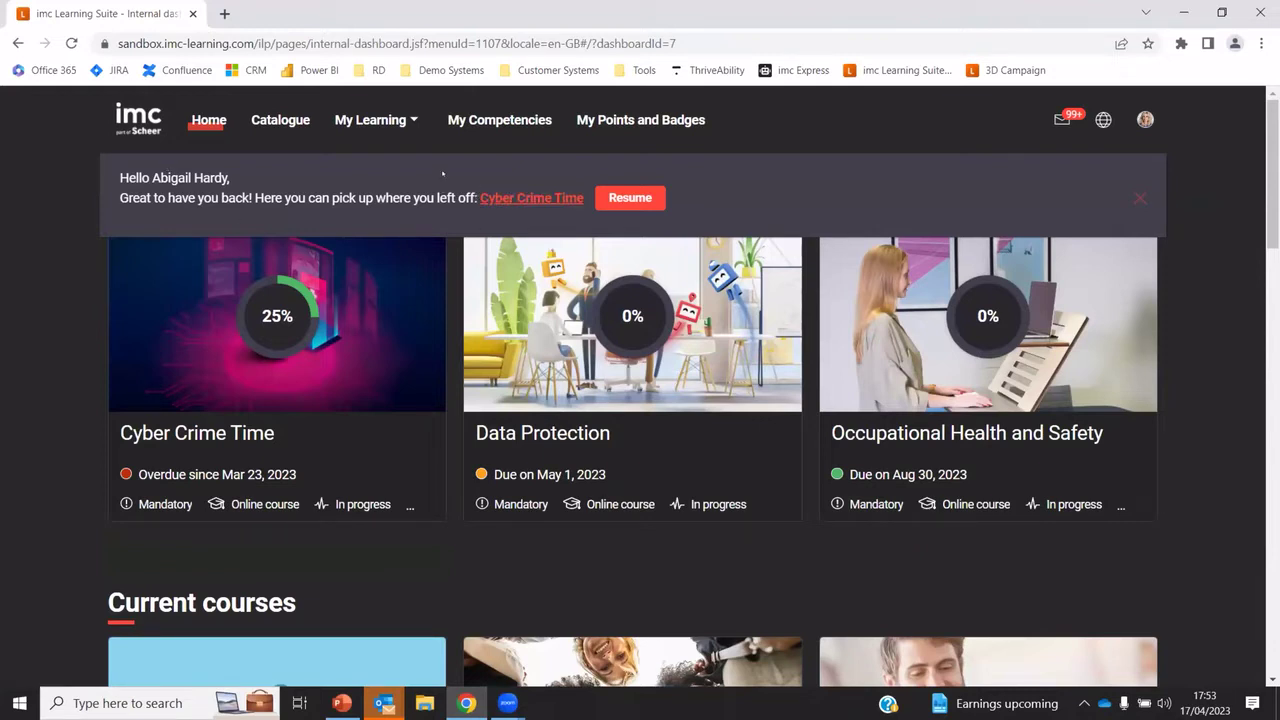
# Close the resume banner and scroll through Cyber Crime Time, Data Protection and Occupational Health courses
pyautogui.click(1137, 196)
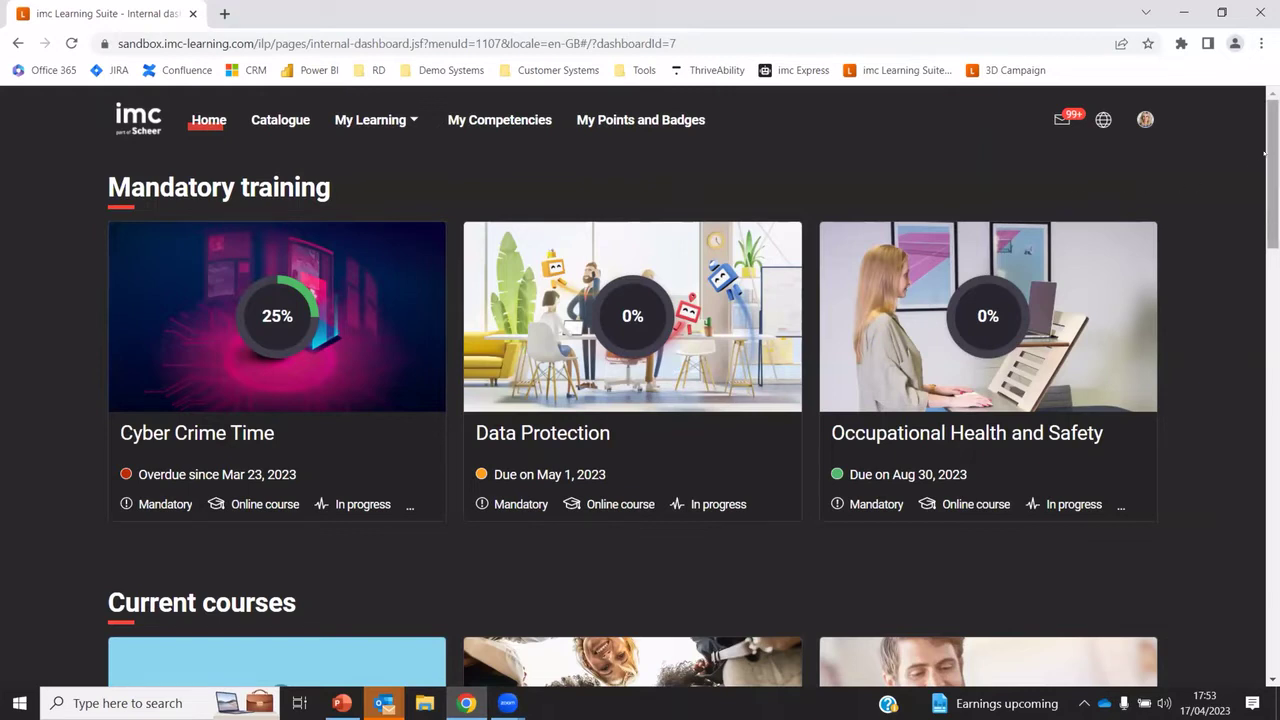
pyautogui.scroll(-1, 1264, 153)
pyautogui.scroll(1, 1264, 153)
pyautogui.scroll(-4, 640, 400)
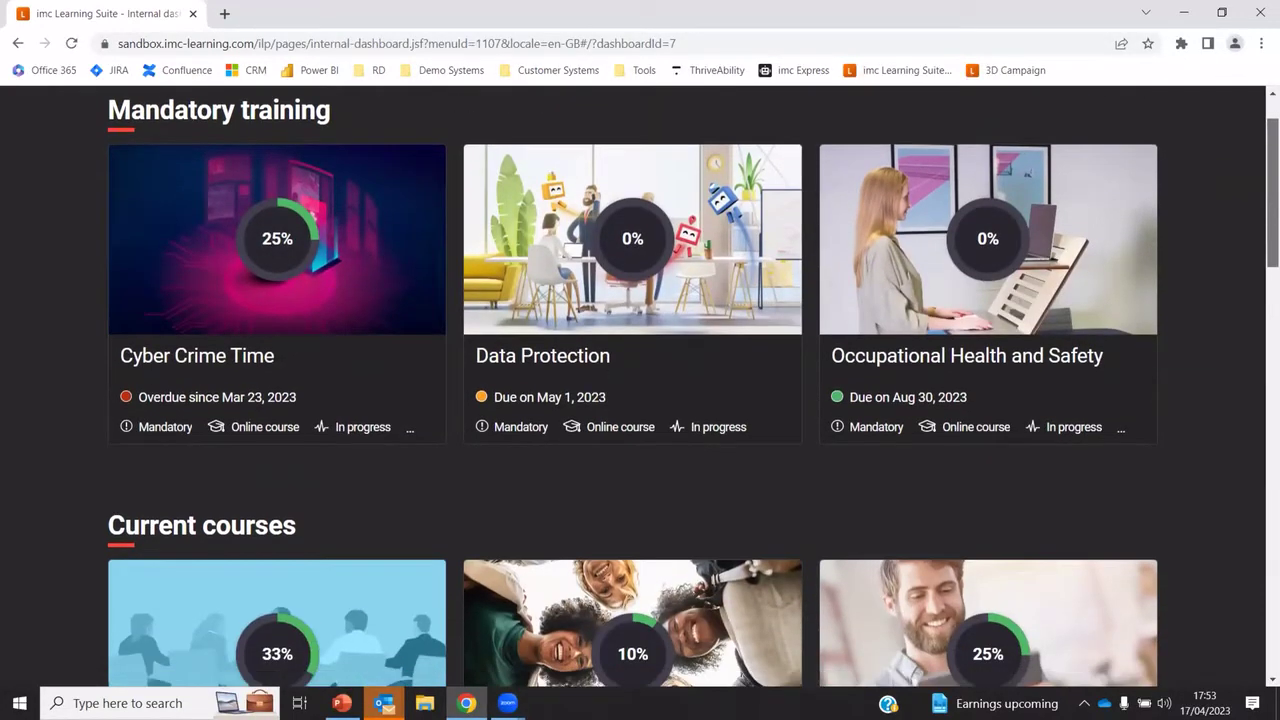
pyautogui.scroll(-4, 640, 400)
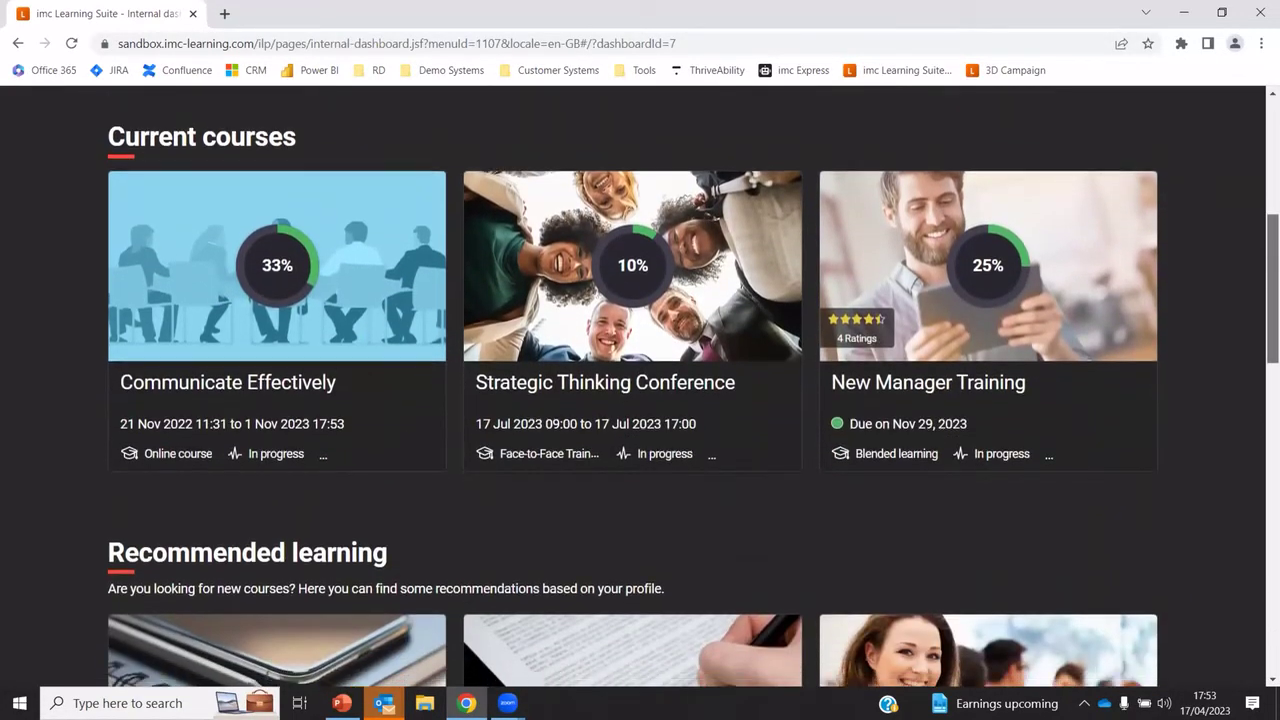
pyautogui.scroll(-1, 640, 400)
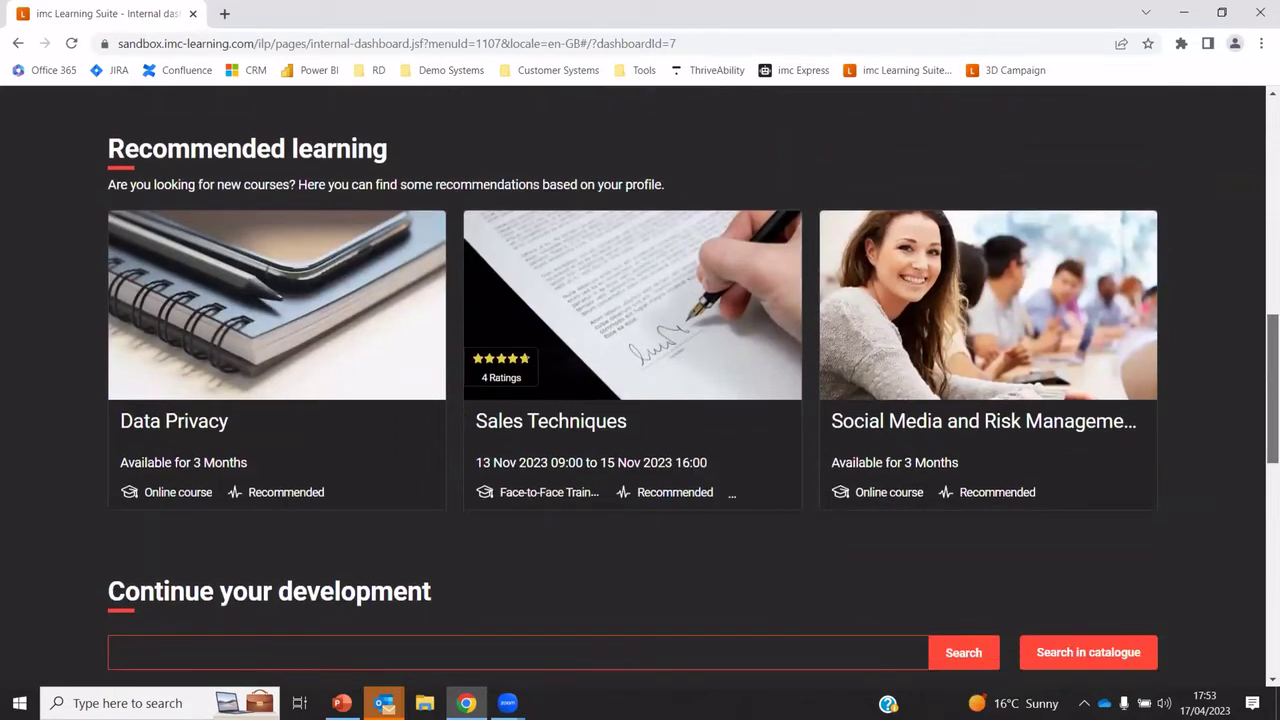
pyautogui.scroll(-4, 640, 400)
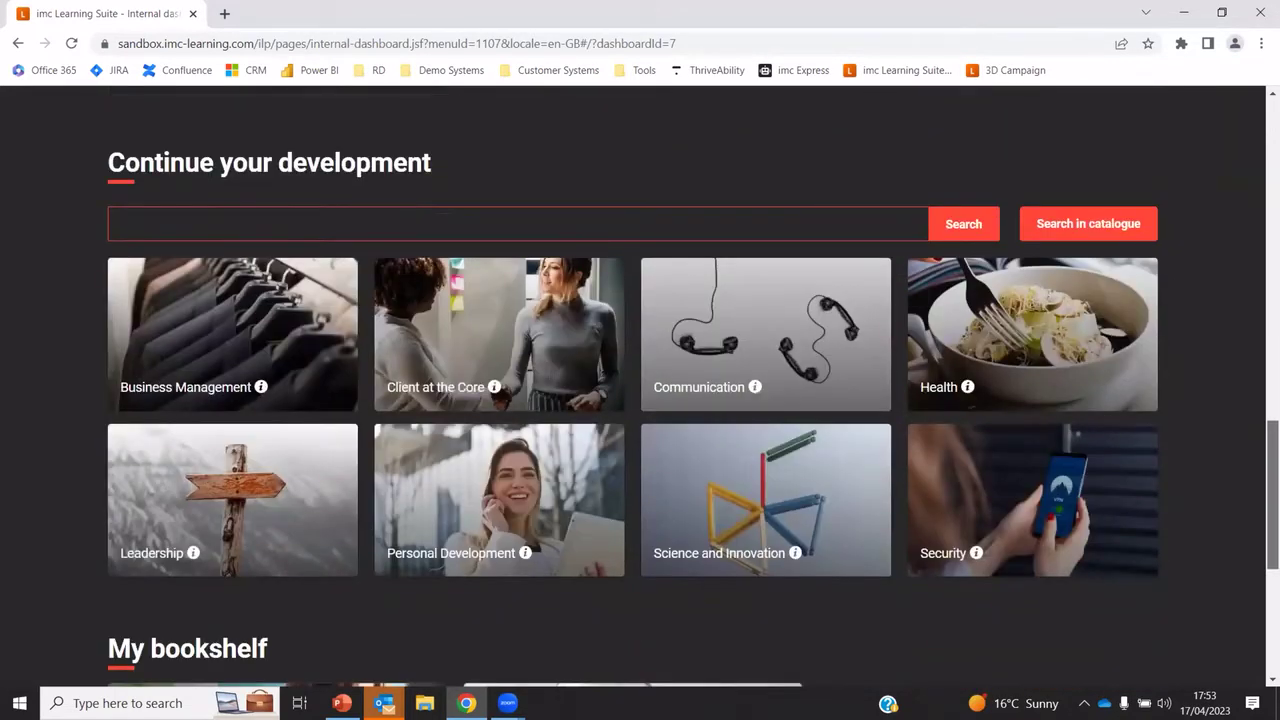
pyautogui.scroll(-4, 640, 400)
pyautogui.scroll(4, 640, 400)
pyautogui.scroll(15, 1242, 315)
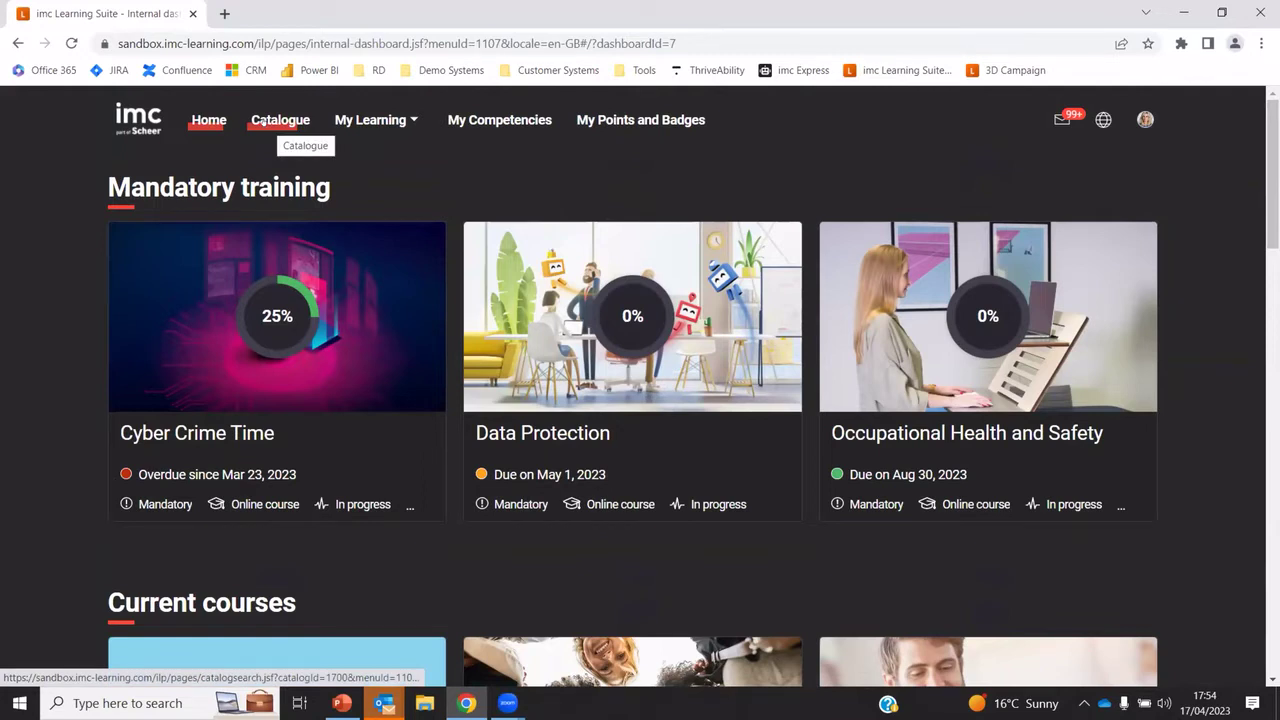
# Open the Catalogue and search it for 'first'
pyautogui.click(276, 126)
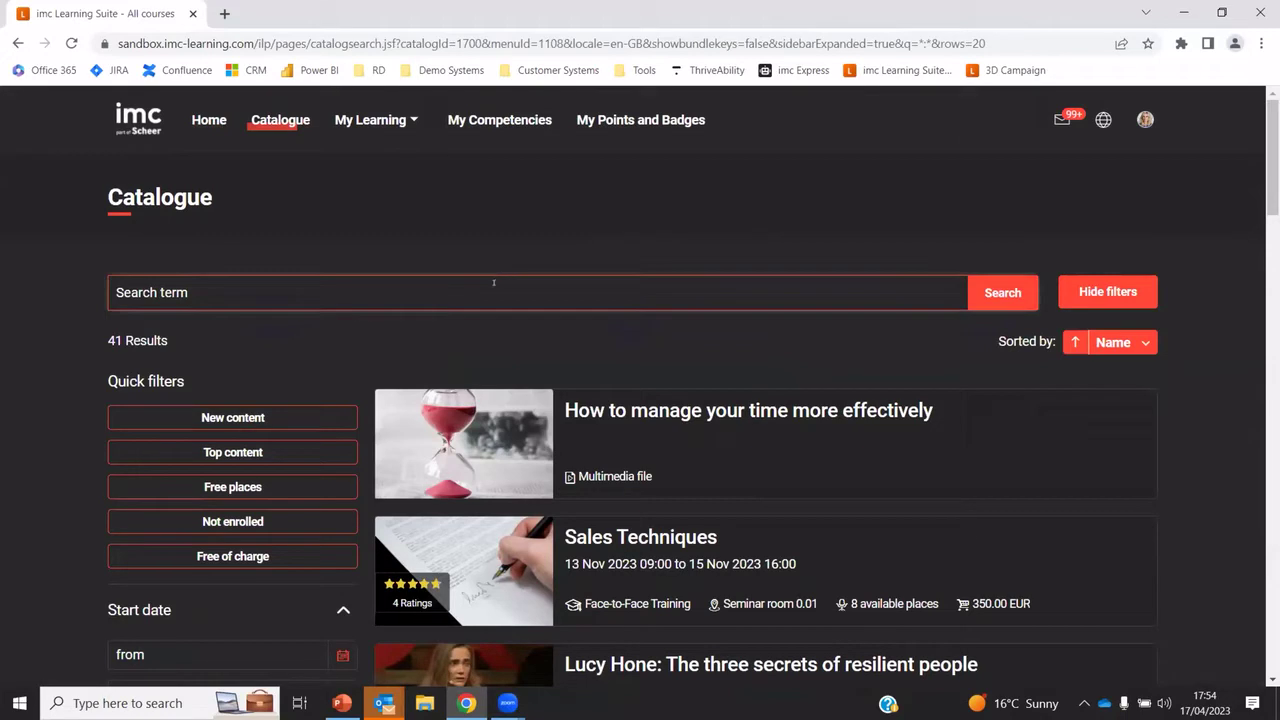
pyautogui.scroll(-4, 1261, 305)
pyautogui.scroll(-3, 1261, 305)
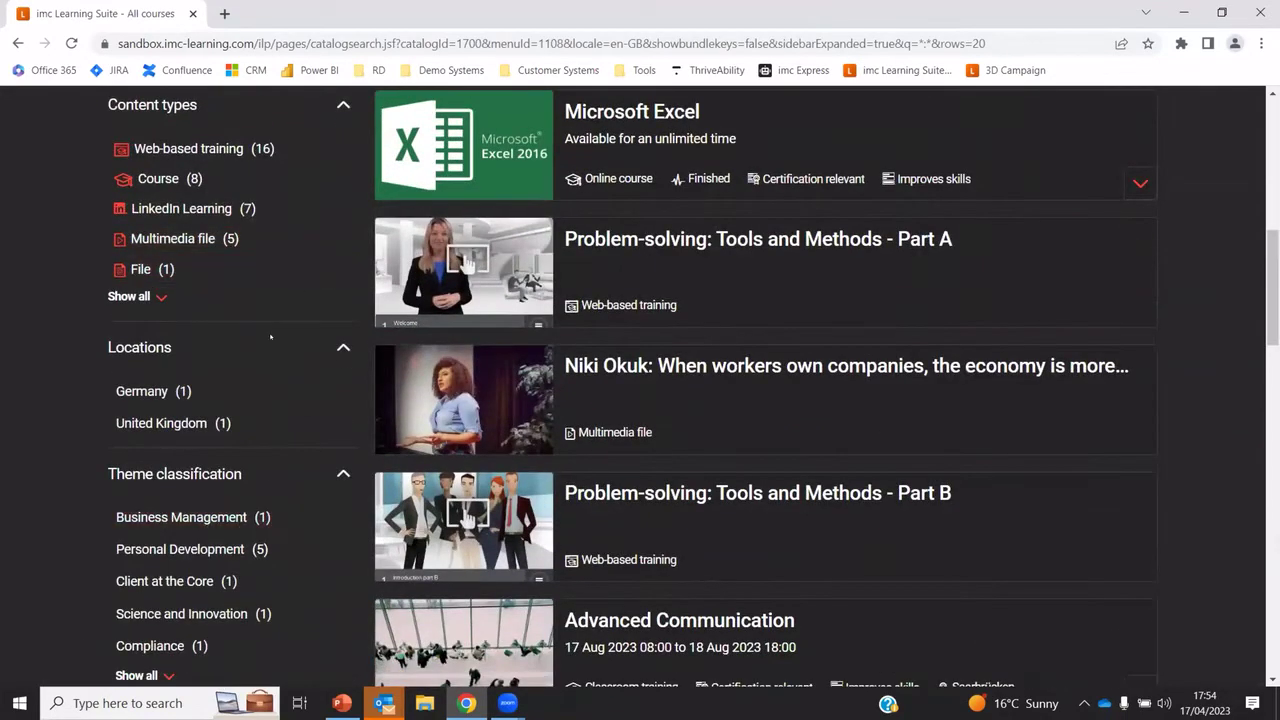
pyautogui.scroll(7, 260, 300)
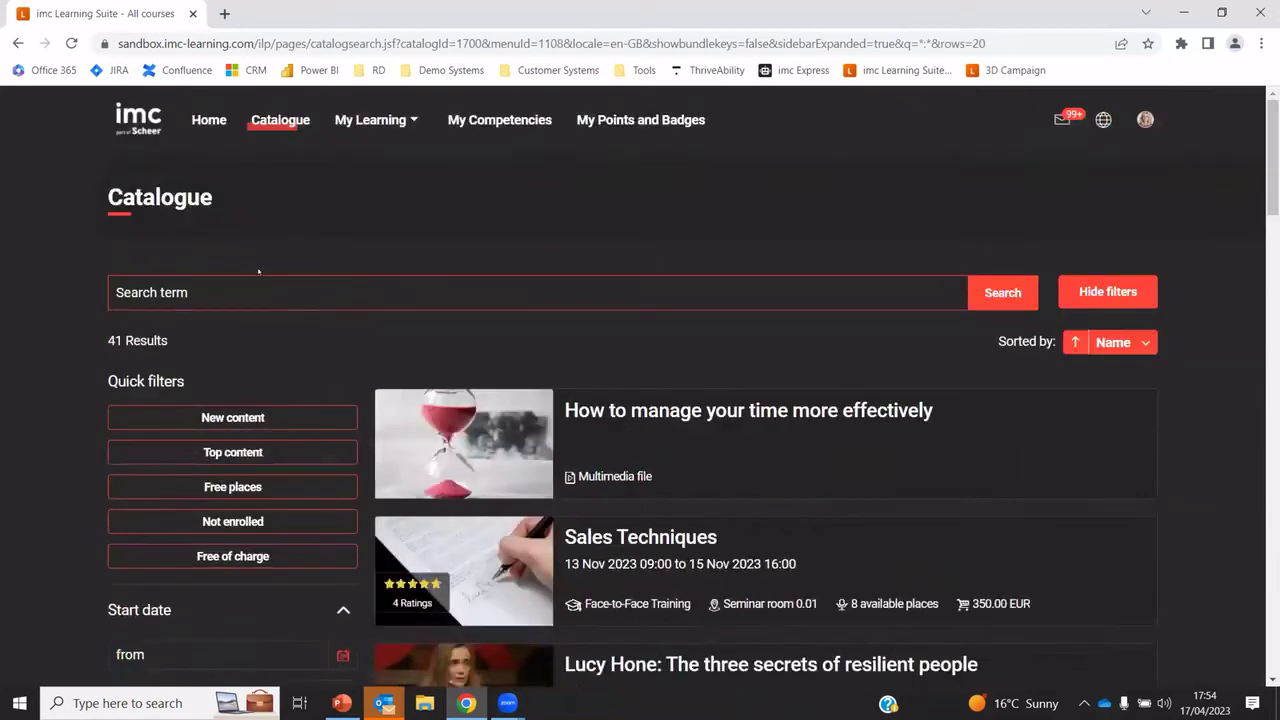
pyautogui.click(260, 292)
pyautogui.write('tirst')
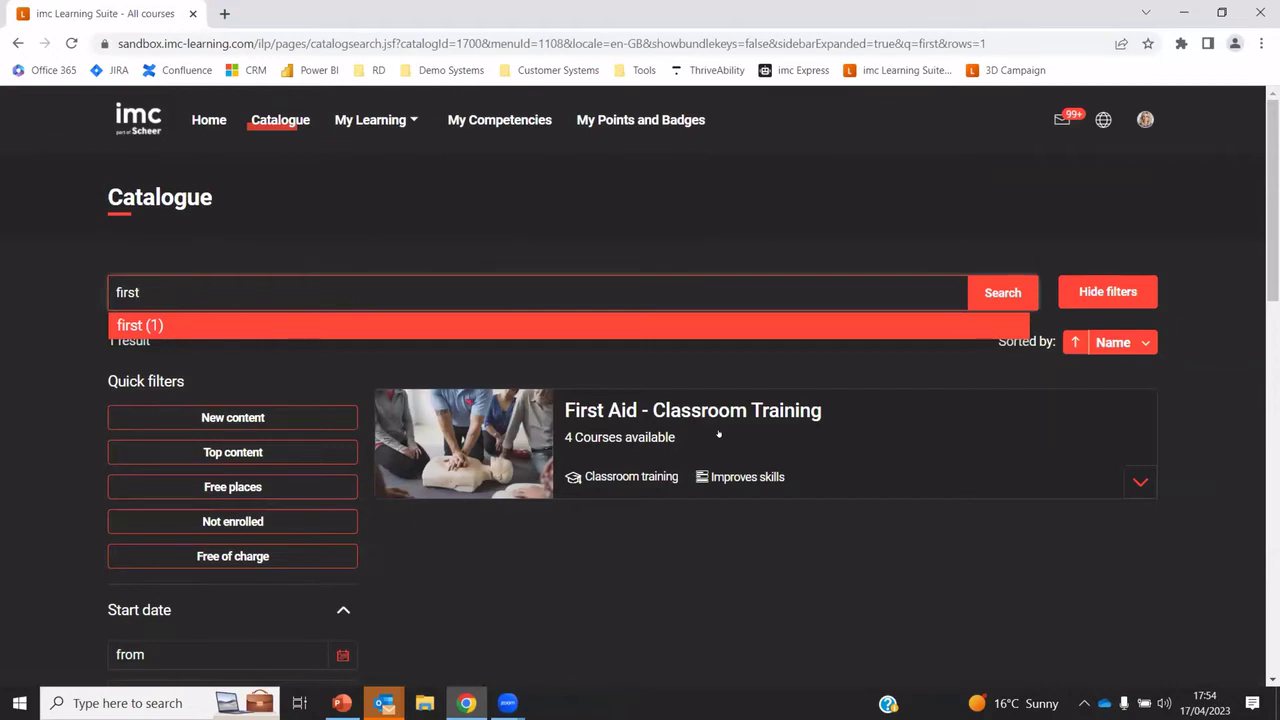
# Open First Aid - Classroom Training and list its four available sessions
pyautogui.click(718, 434)
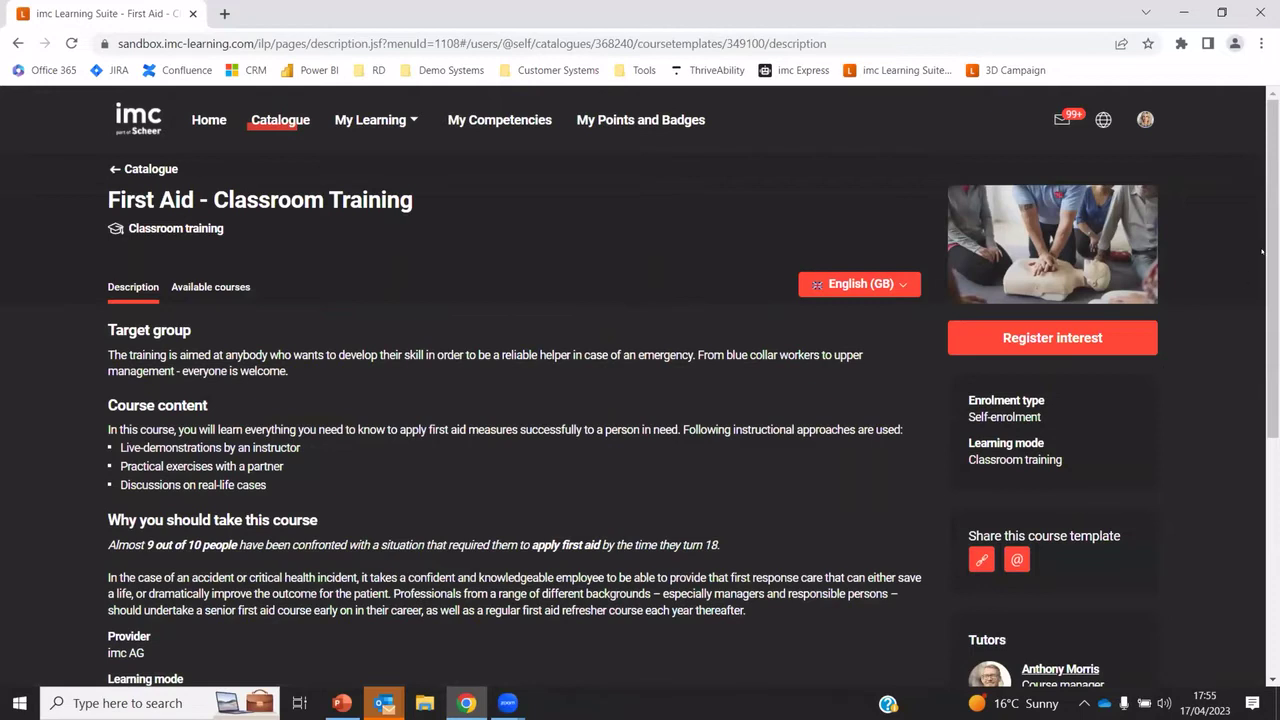
pyautogui.scroll(-3, 1260, 475)
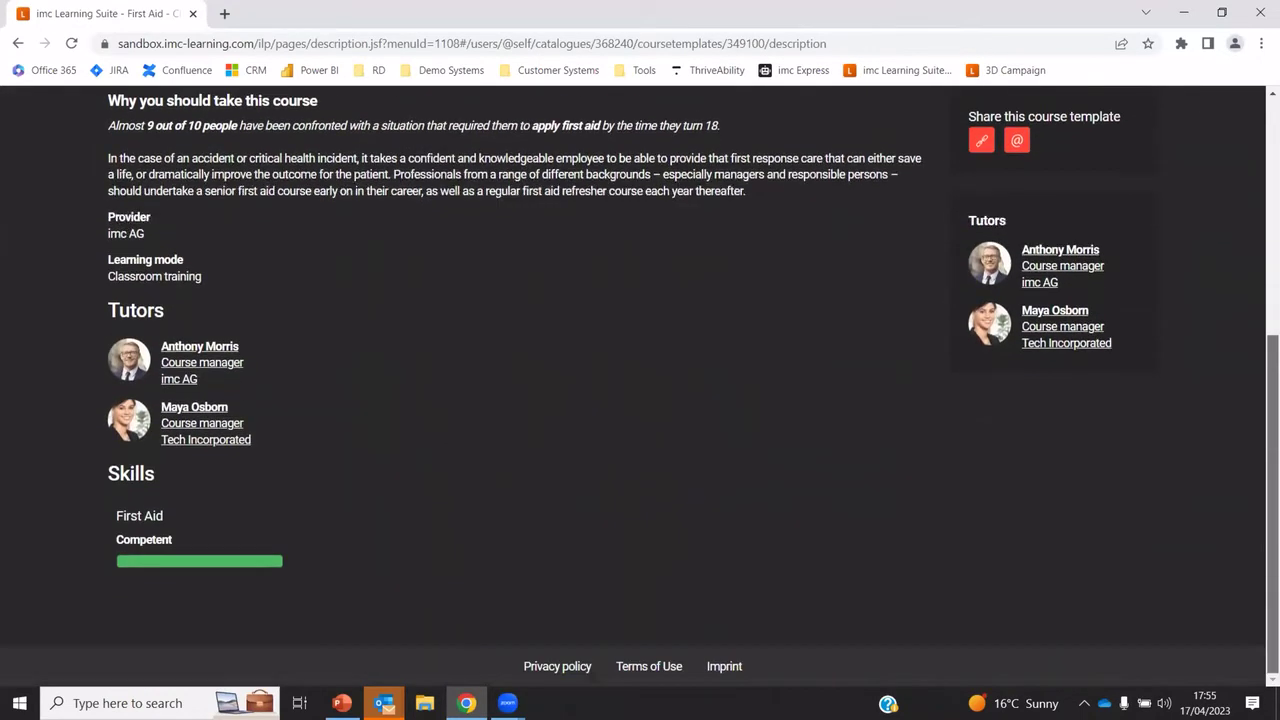
pyautogui.scroll(10, 1260, 475)
pyautogui.click(210, 287)
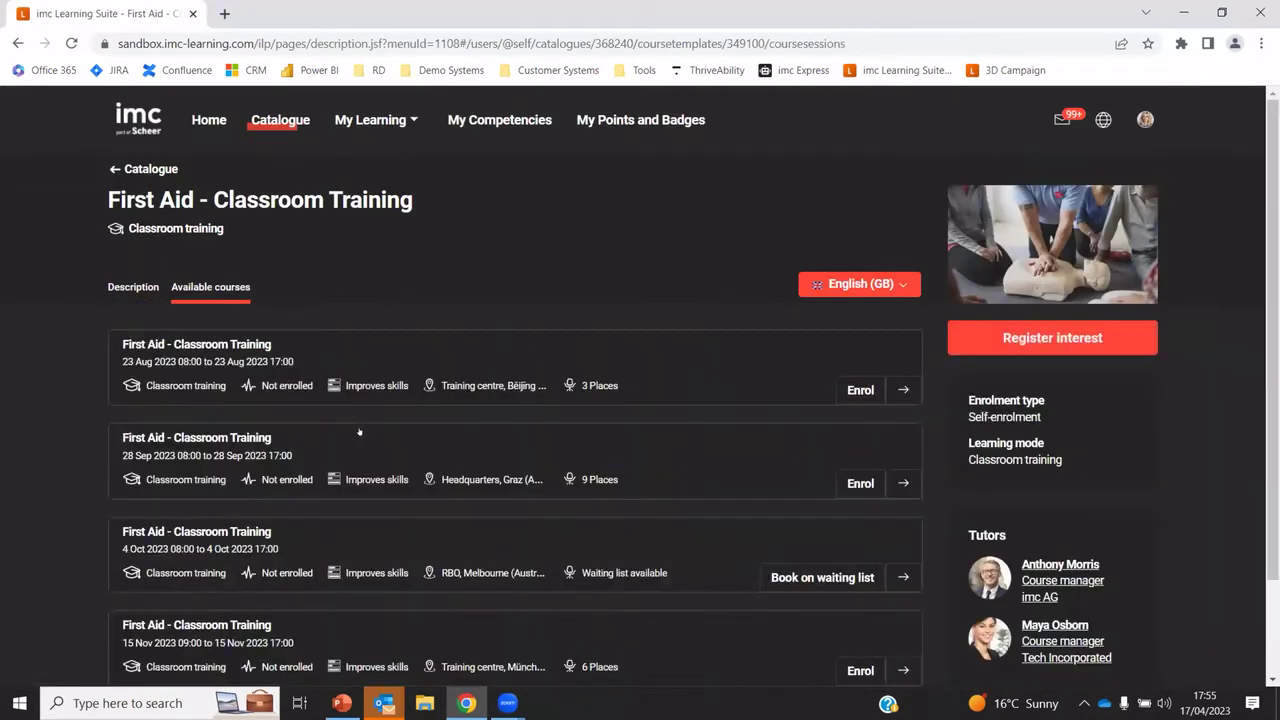
pyautogui.scroll(-2, 422, 441)
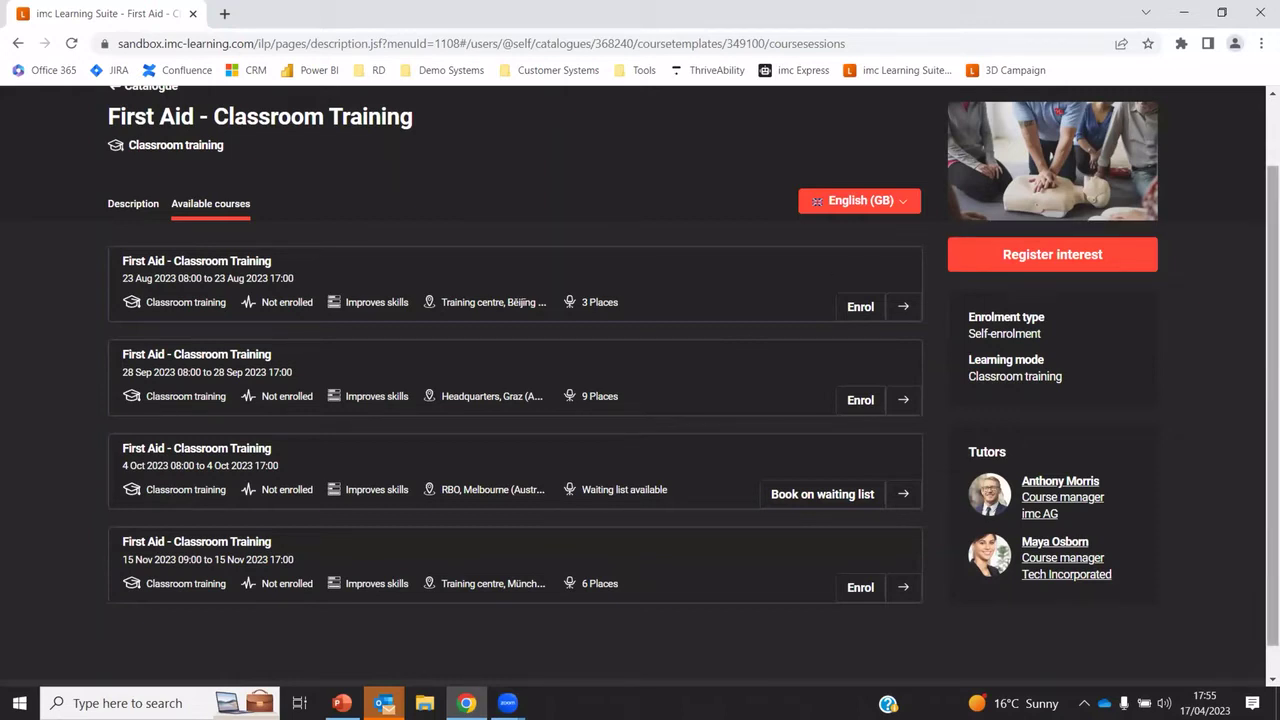
pyautogui.scroll(1, 661, 241)
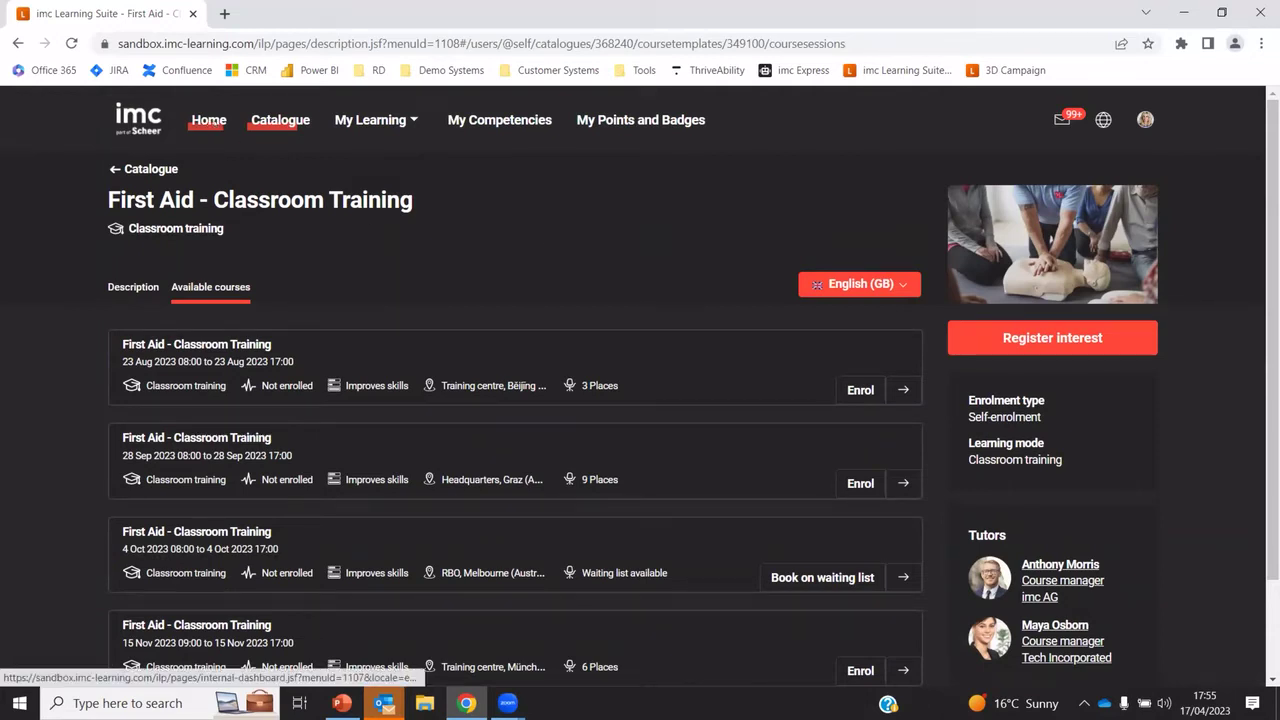
# From Home, open the Cyber Crime Time course and launch its web-based training
pyautogui.click(209, 120)
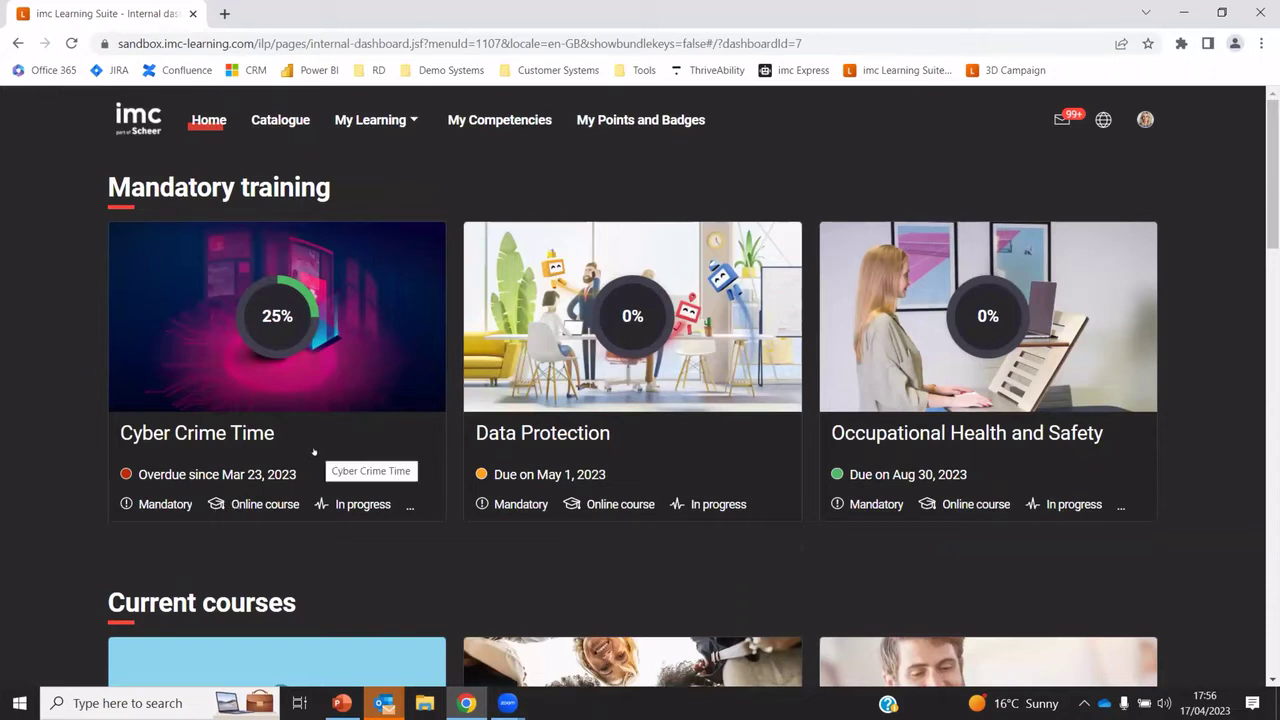
pyautogui.click(315, 390)
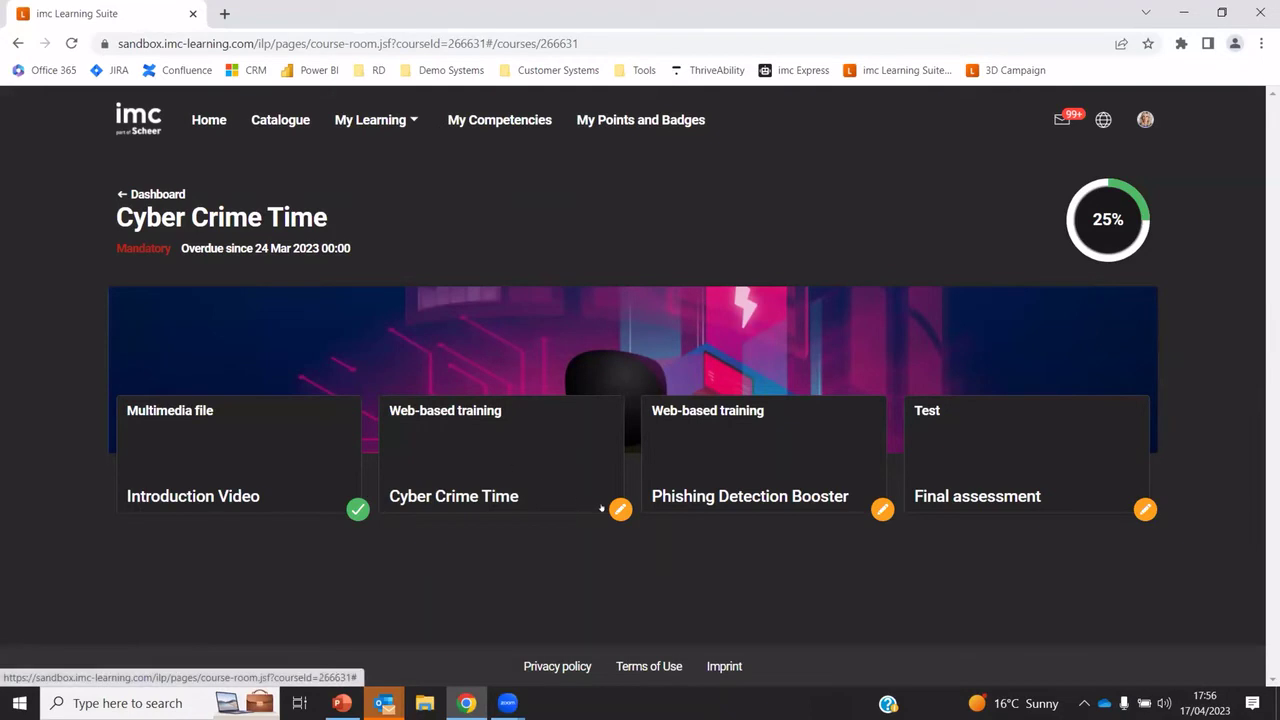
pyautogui.click(439, 455)
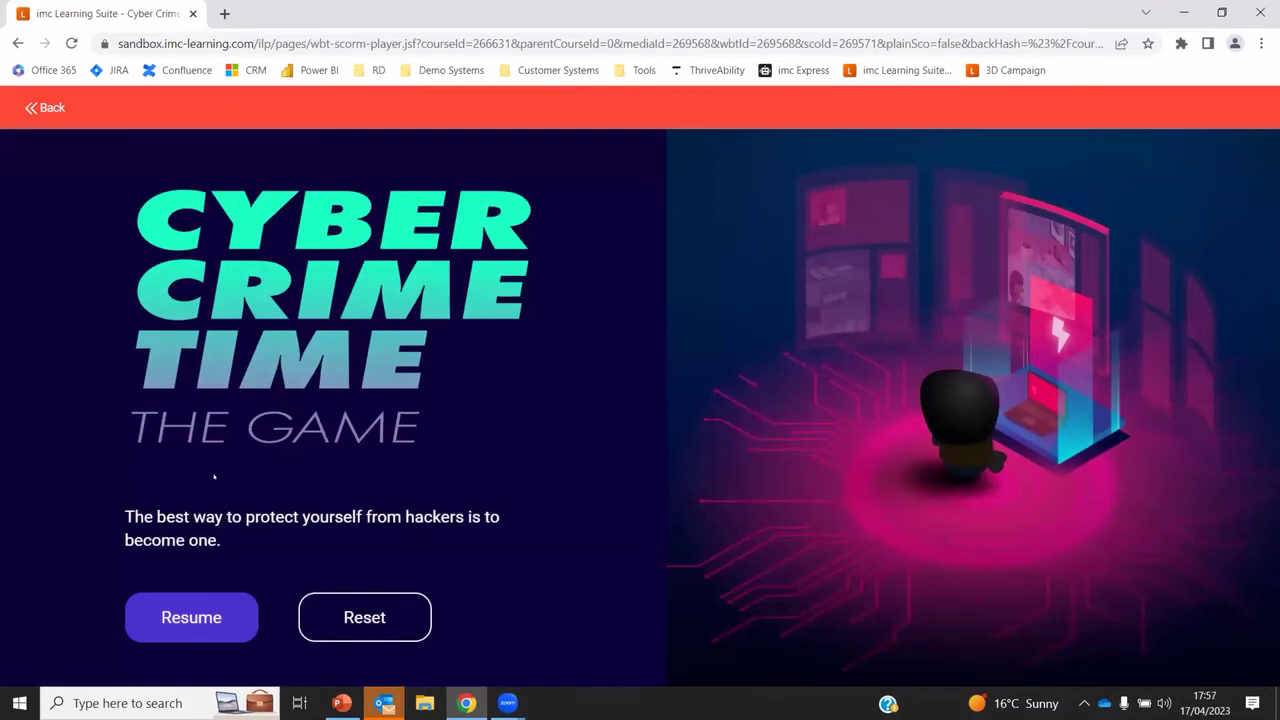
# Resume the Cyber Crime Time game, start its story, then go Back to the course room
pyautogui.click(195, 617)
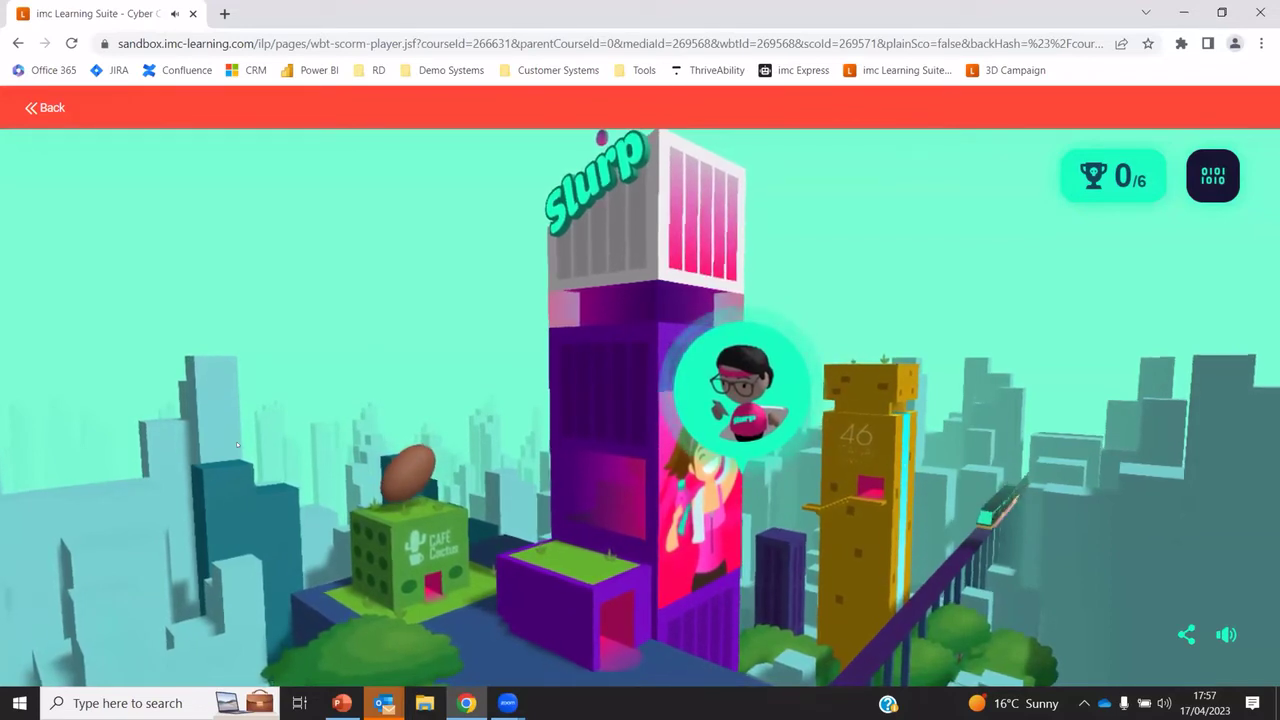
pyautogui.click(742, 392)
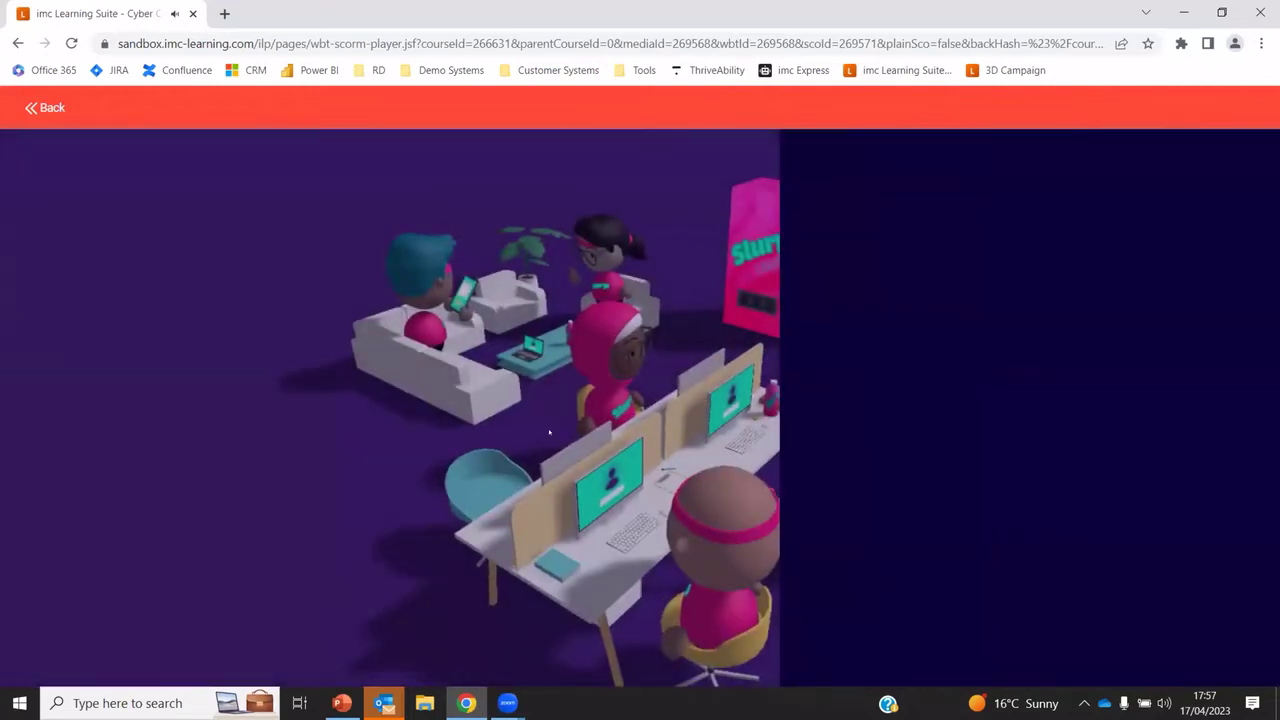
pyautogui.click(47, 110)
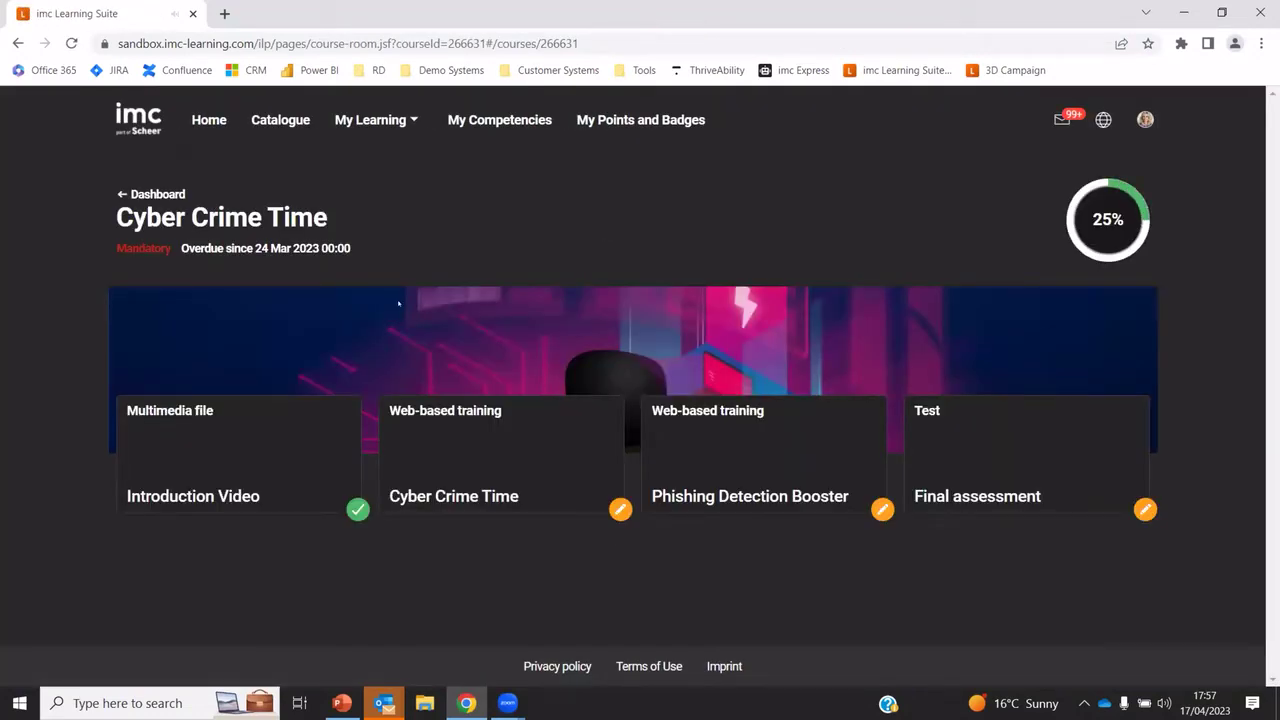
# Return to the dashboard and open the New Manager Training course
pyautogui.click(210, 122)
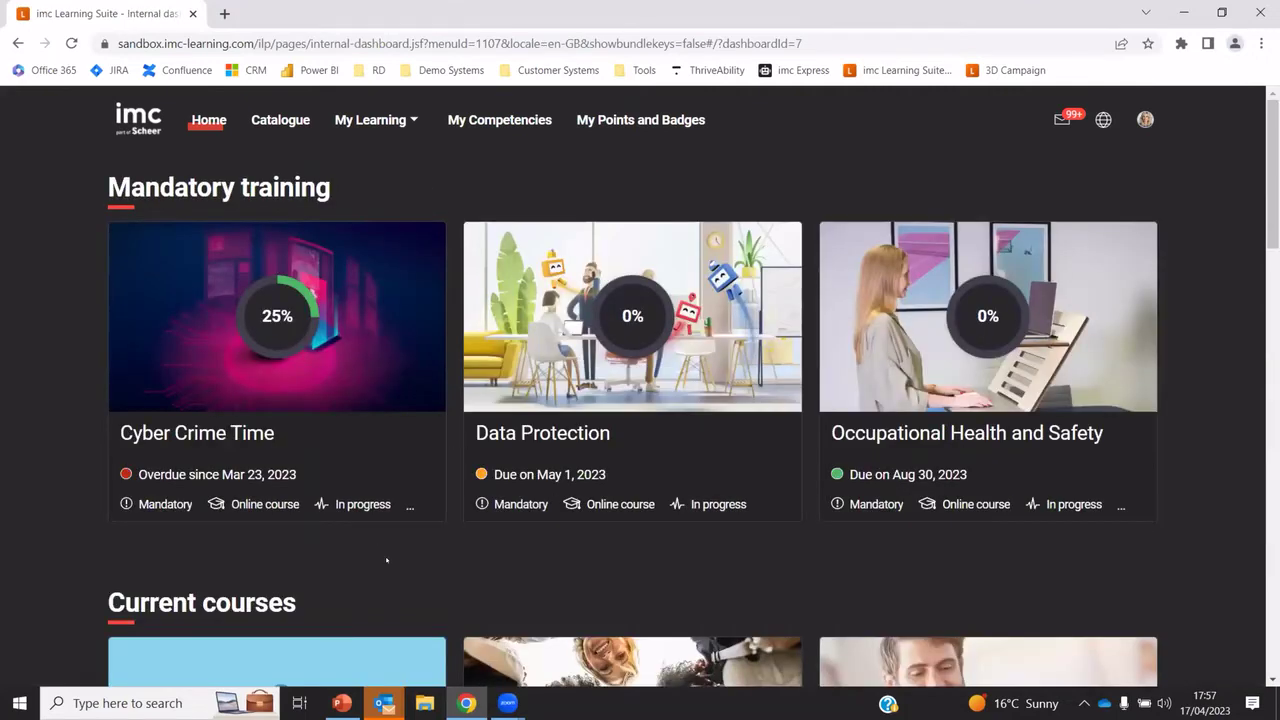
pyautogui.scroll(-3, 386, 560)
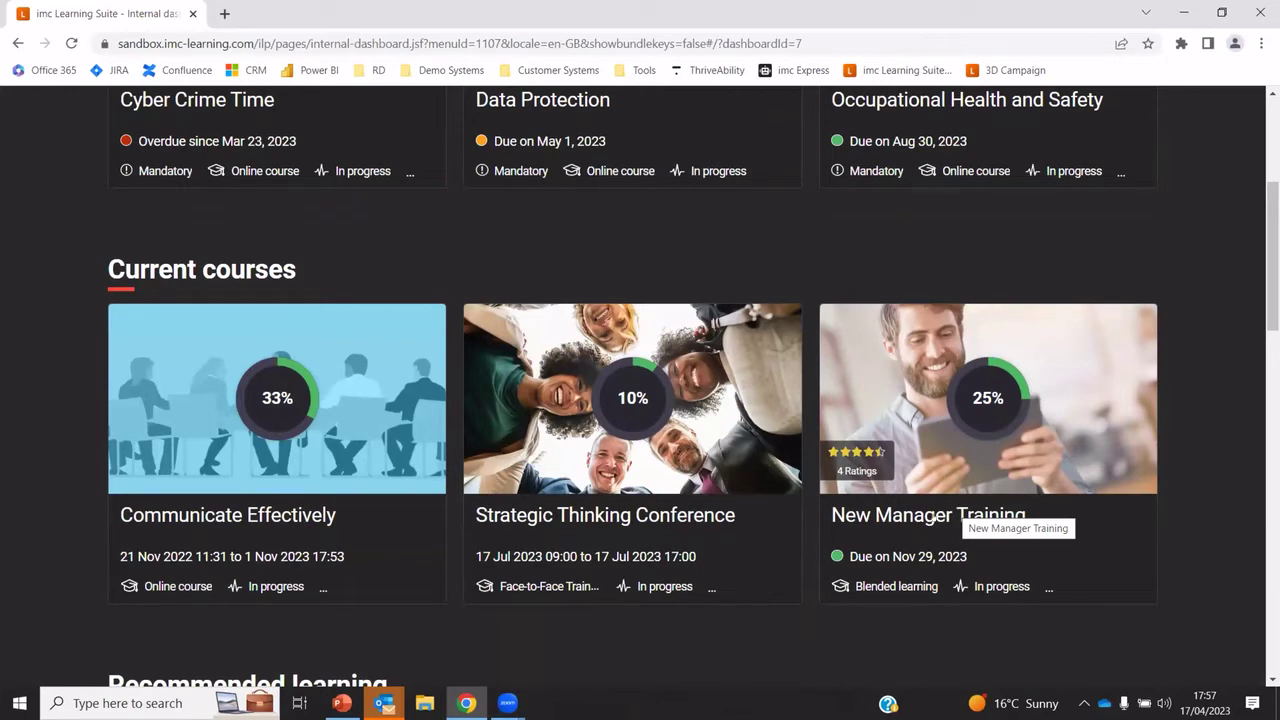
pyautogui.click(932, 517)
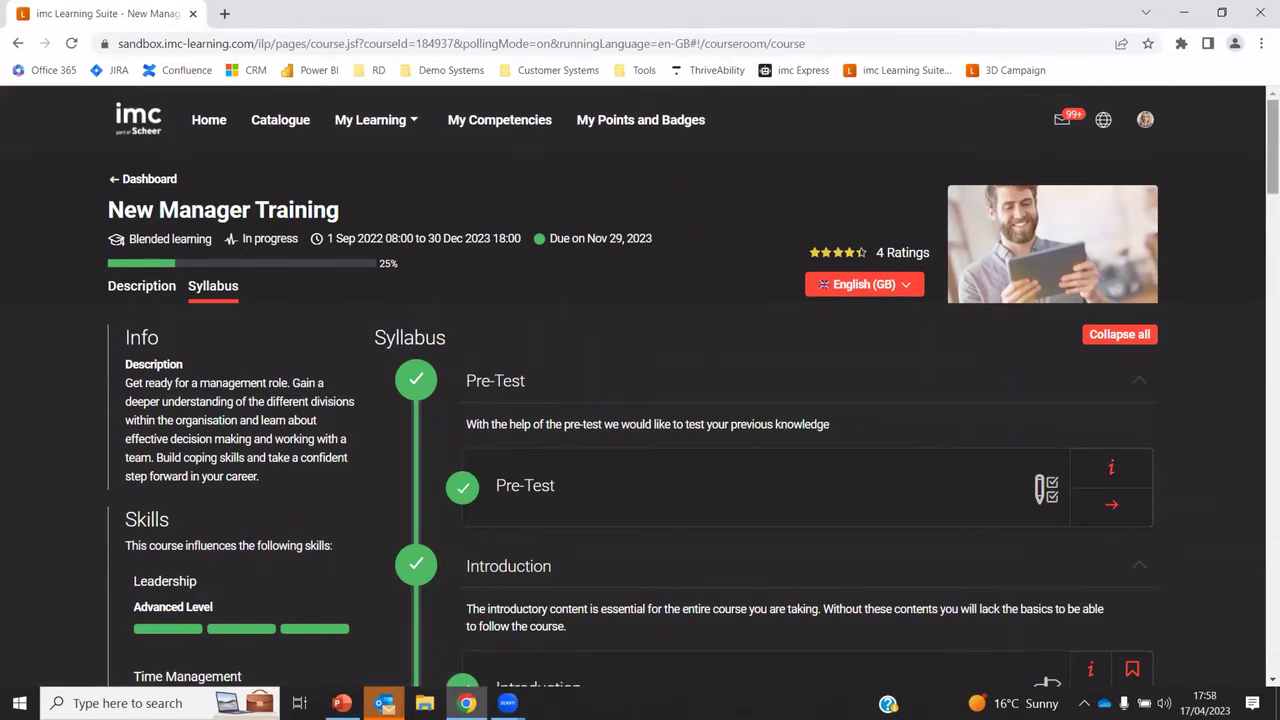
pyautogui.scroll(-2, 99, 252)
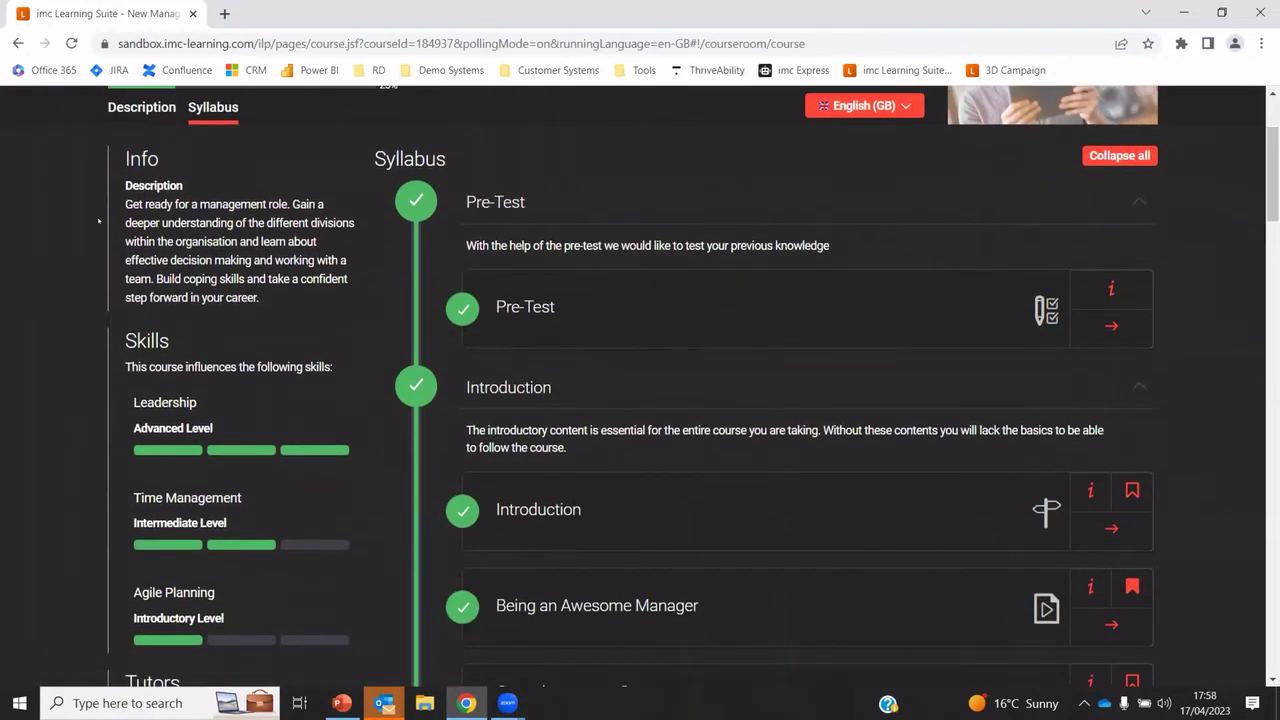
pyautogui.scroll(-5, 193, 487)
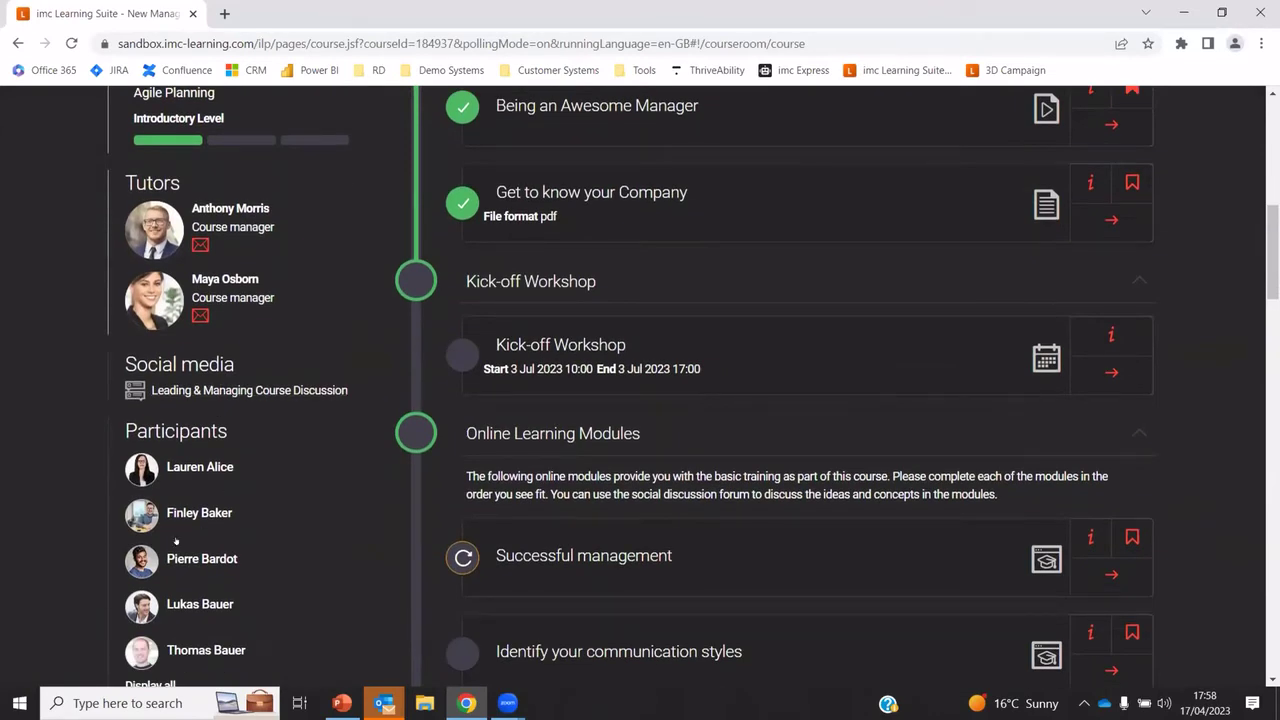
pyautogui.scroll(7, 176, 541)
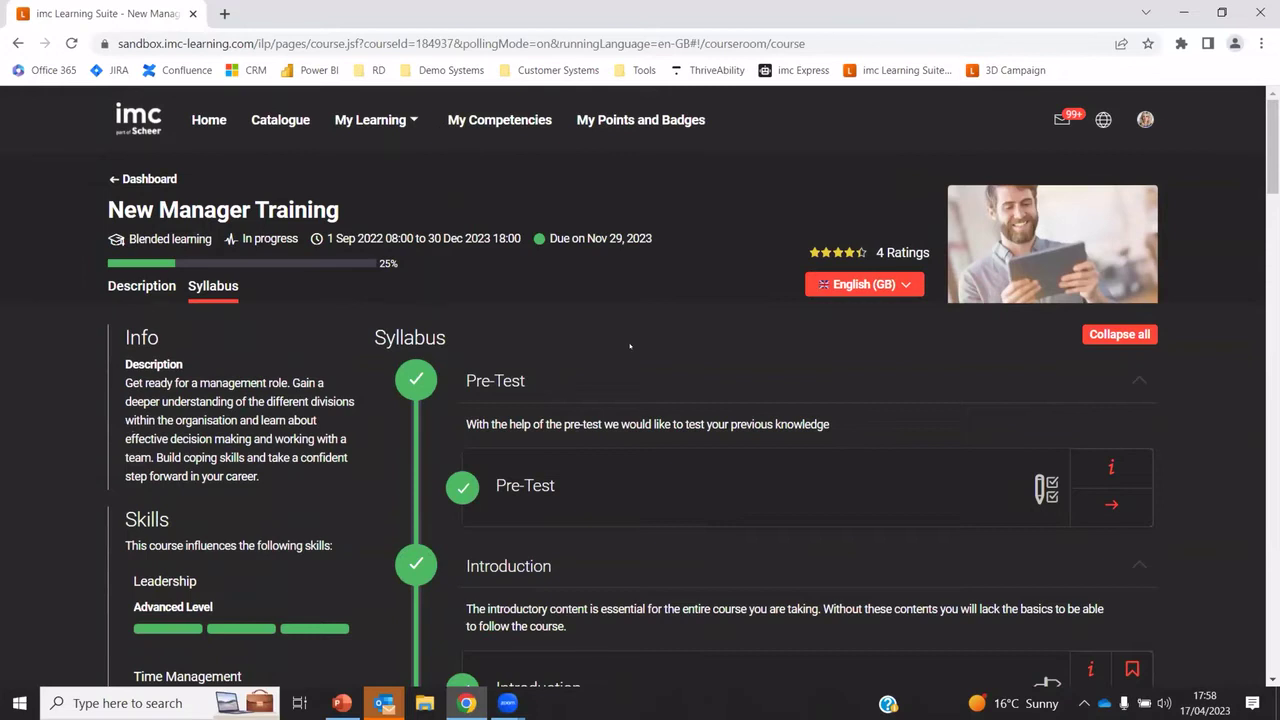
# Collapse all syllabus sections, expand Introduction, then expand all sections again
pyautogui.click(1137, 337)
pyautogui.moveTo(1273, 285); pyautogui.dragTo(1273, 378)
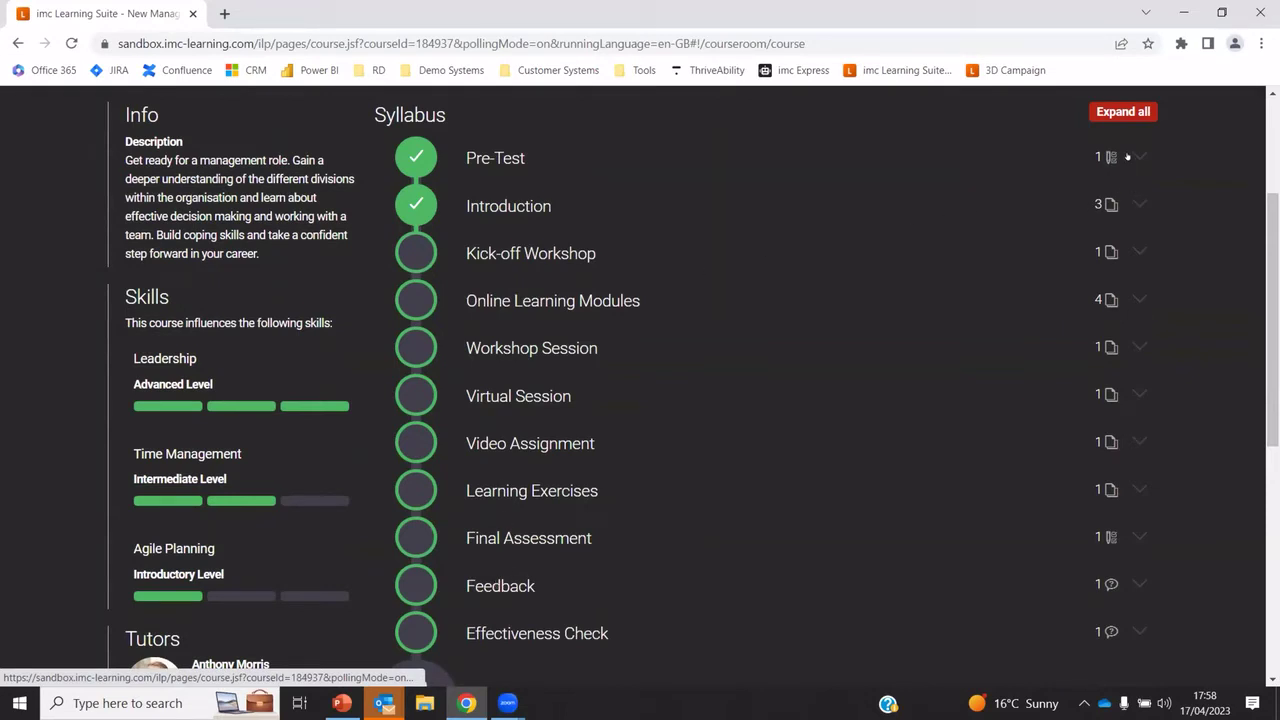
pyautogui.click(1134, 202)
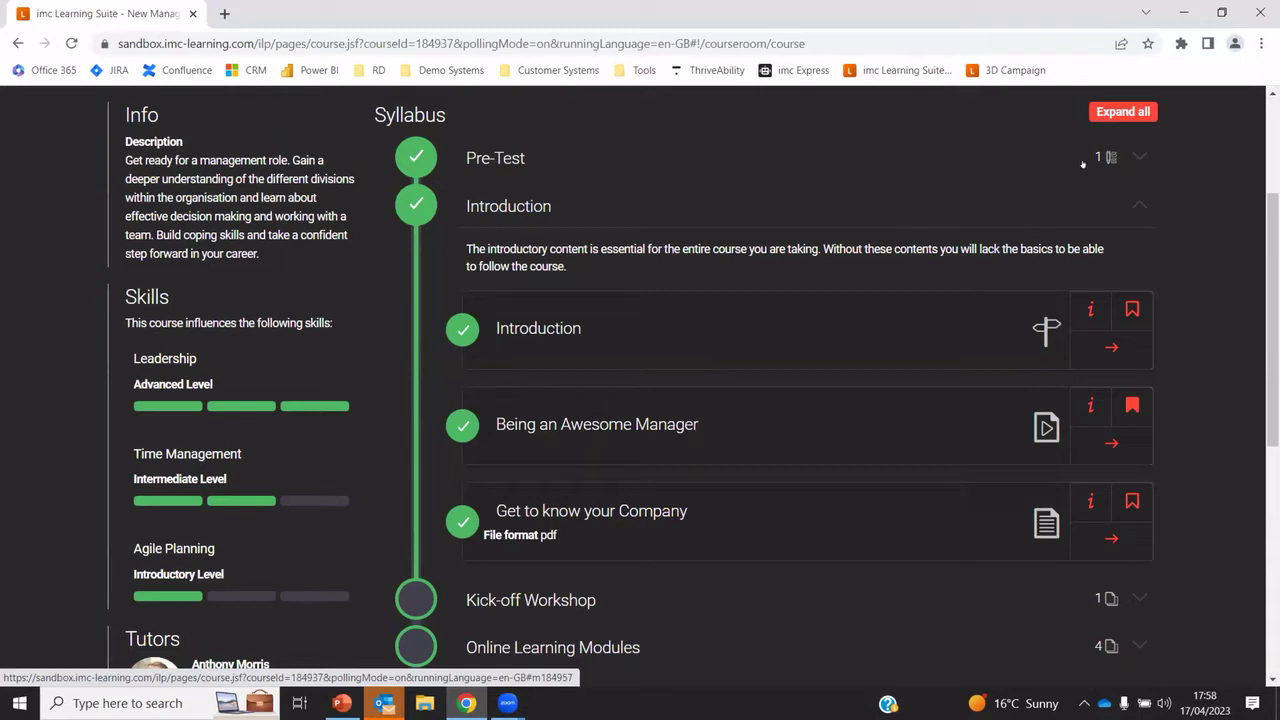
pyautogui.click(1122, 111)
pyautogui.scroll(-1, 944, 360)
pyautogui.scroll(1, 944, 360)
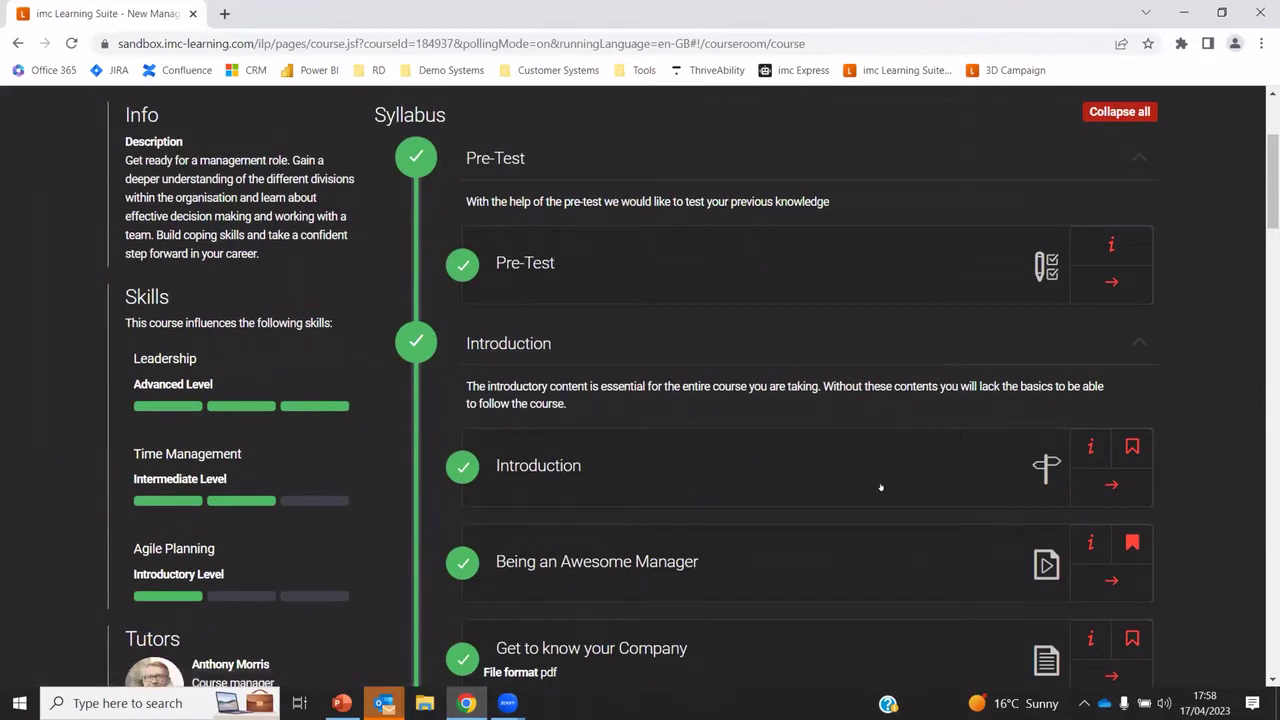
# Open Introduction, advance to the Being an Awesome Manager video, then return to New Manager Training
pyautogui.click(1112, 488)
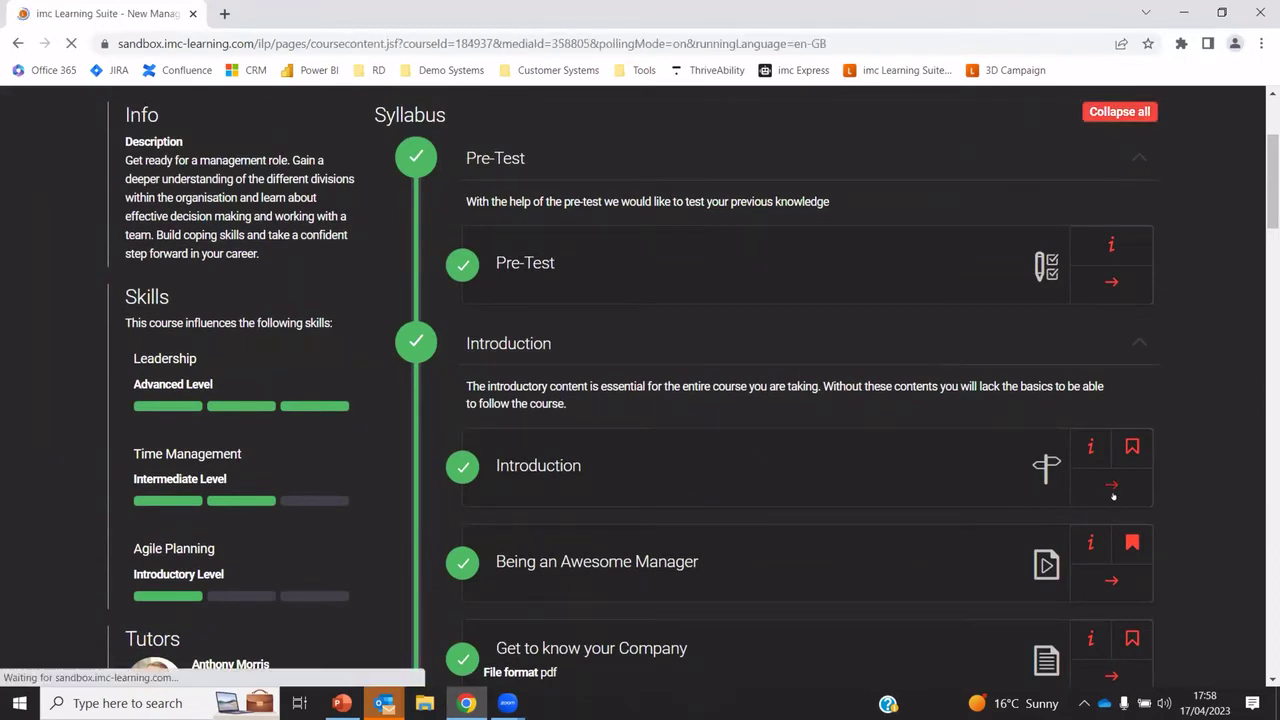
pyautogui.scroll(-5, 857, 421)
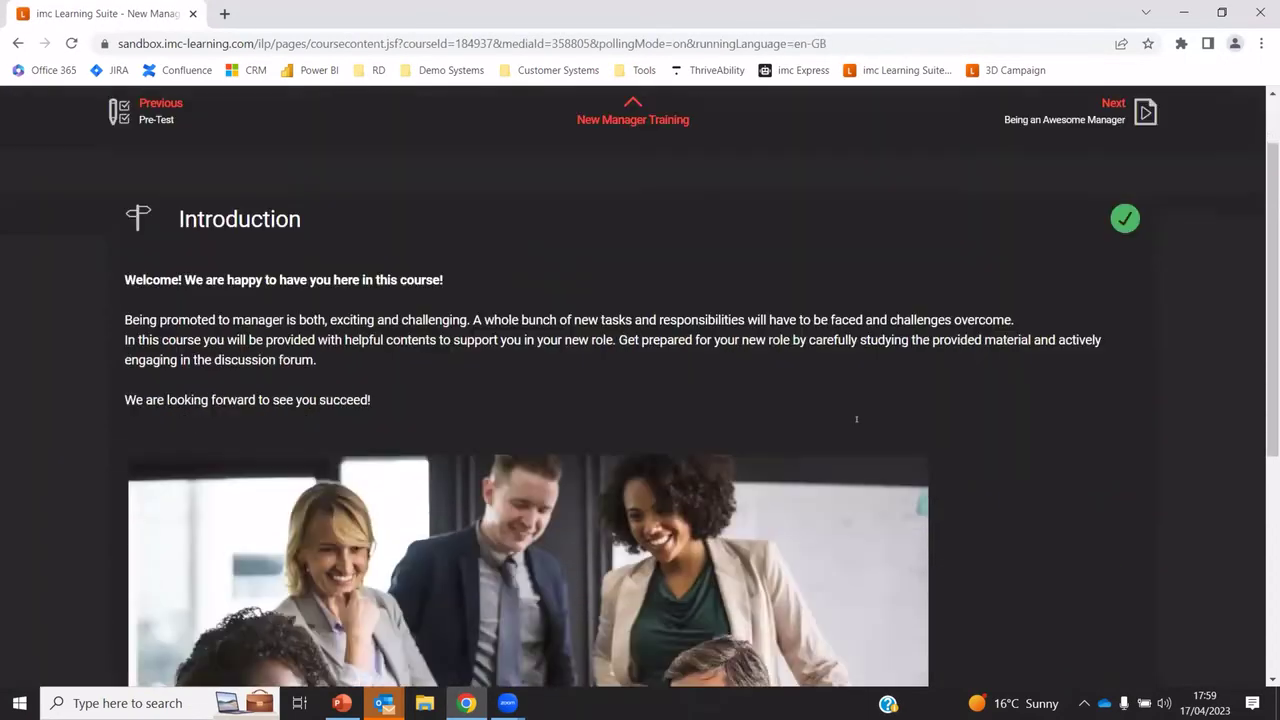
pyautogui.scroll(5, 857, 421)
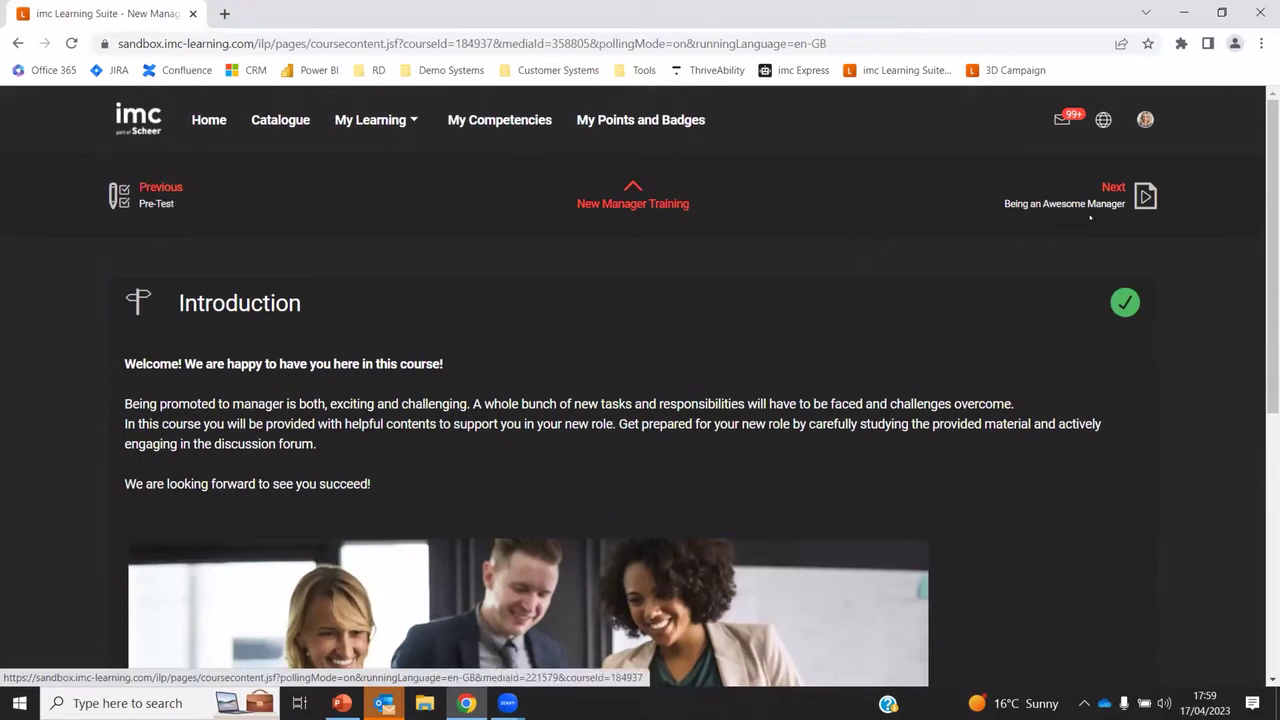
pyautogui.click(1120, 195)
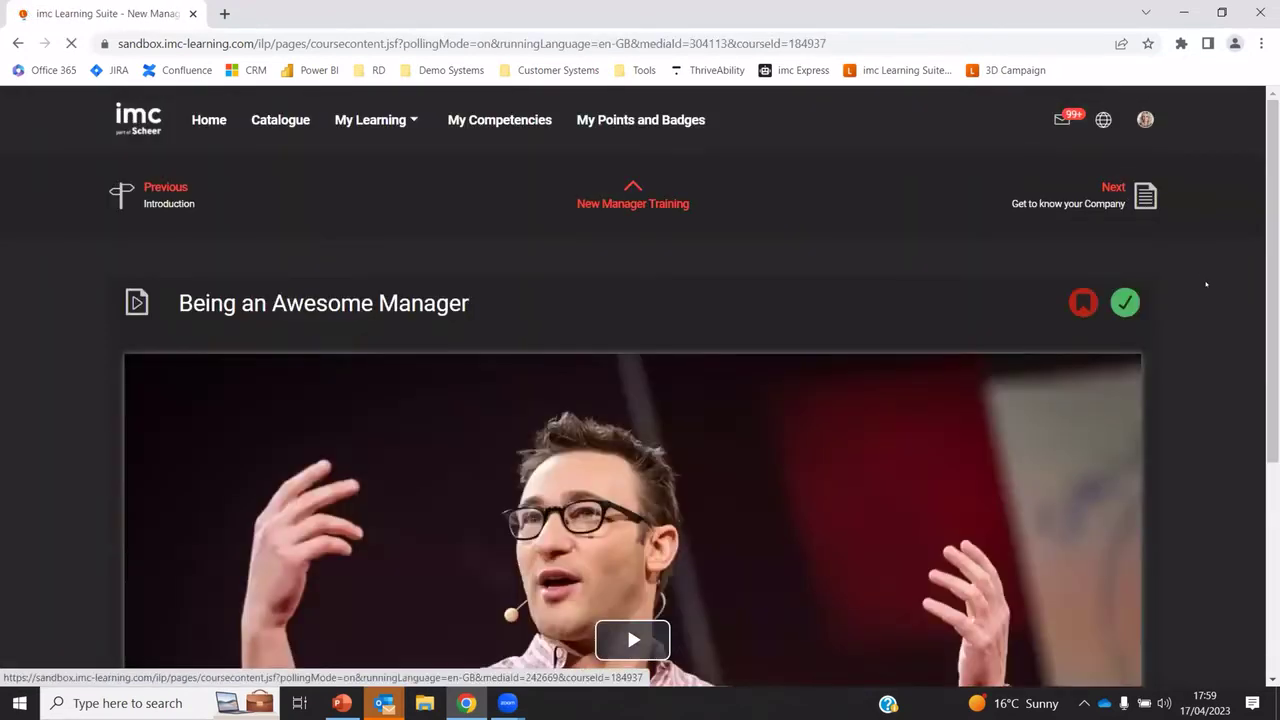
pyautogui.scroll(-4, 1194, 286)
pyautogui.scroll(3, 1197, 318)
pyautogui.scroll(1, 1197, 323)
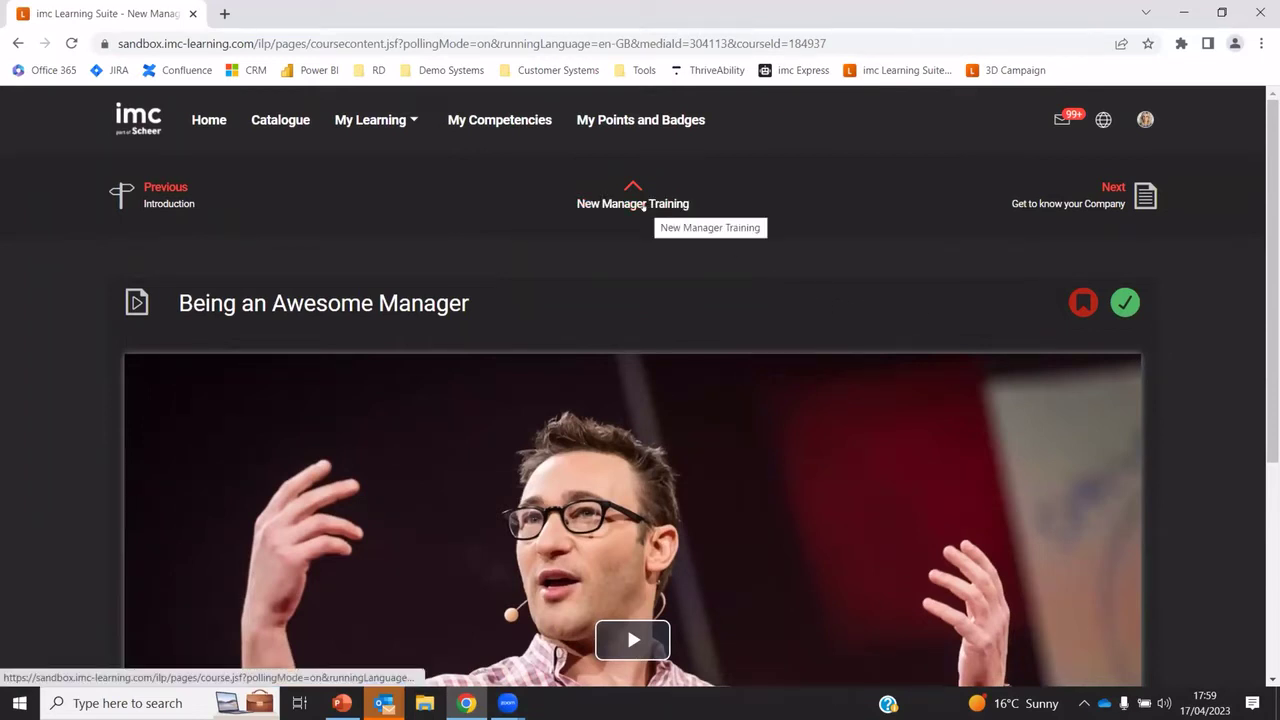
pyautogui.click(643, 205)
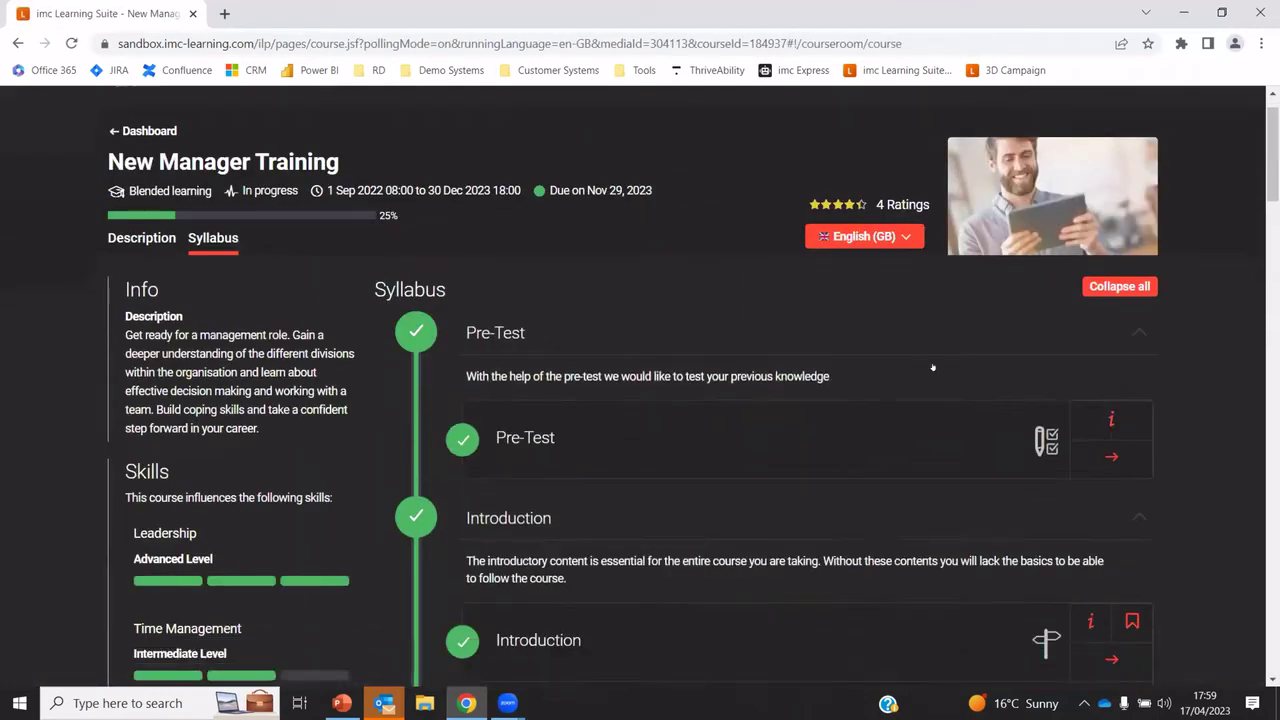
pyautogui.scroll(-6, 643, 207)
pyautogui.scroll(-8, 506, 206)
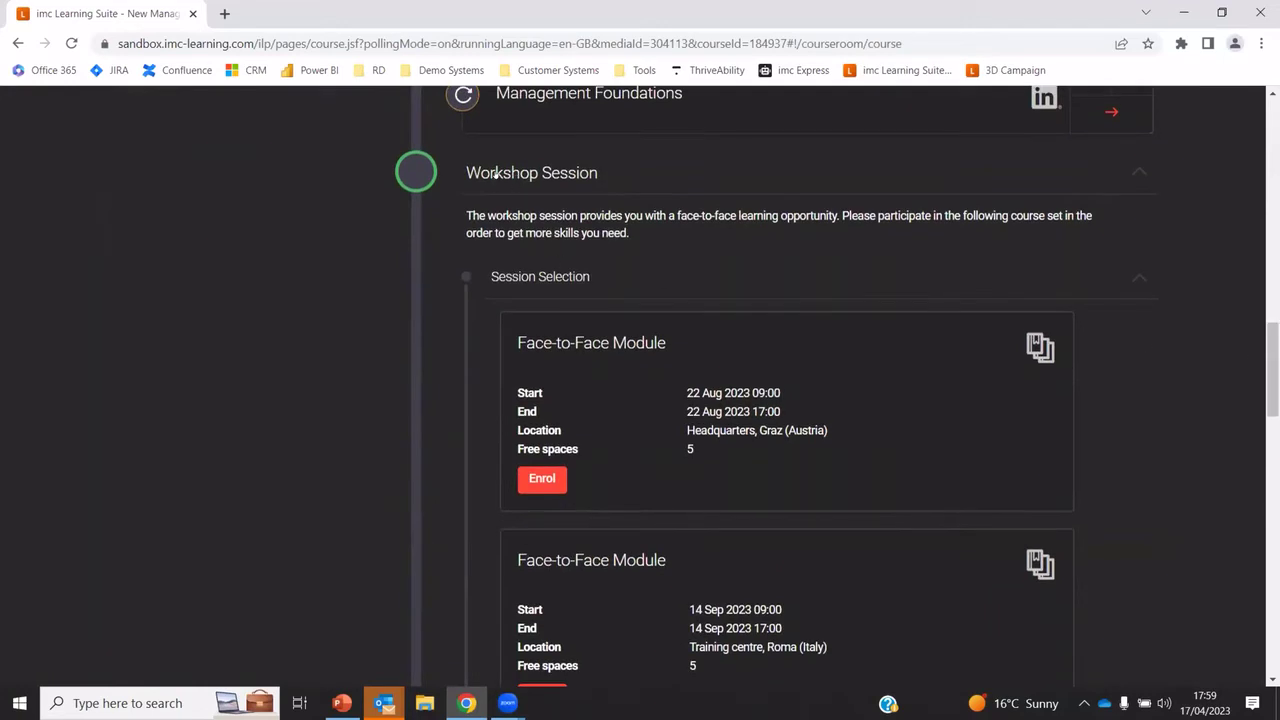
pyautogui.scroll(-1, 594, 440)
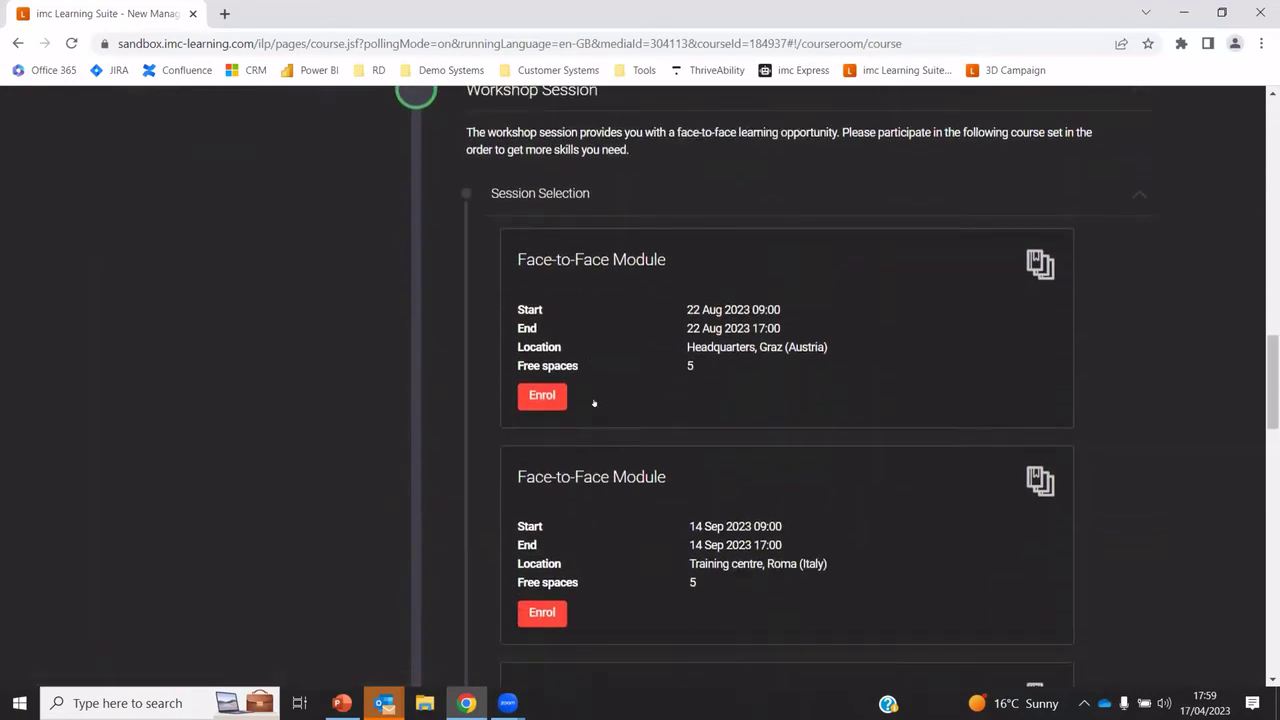
pyautogui.scroll(-3, 539, 563)
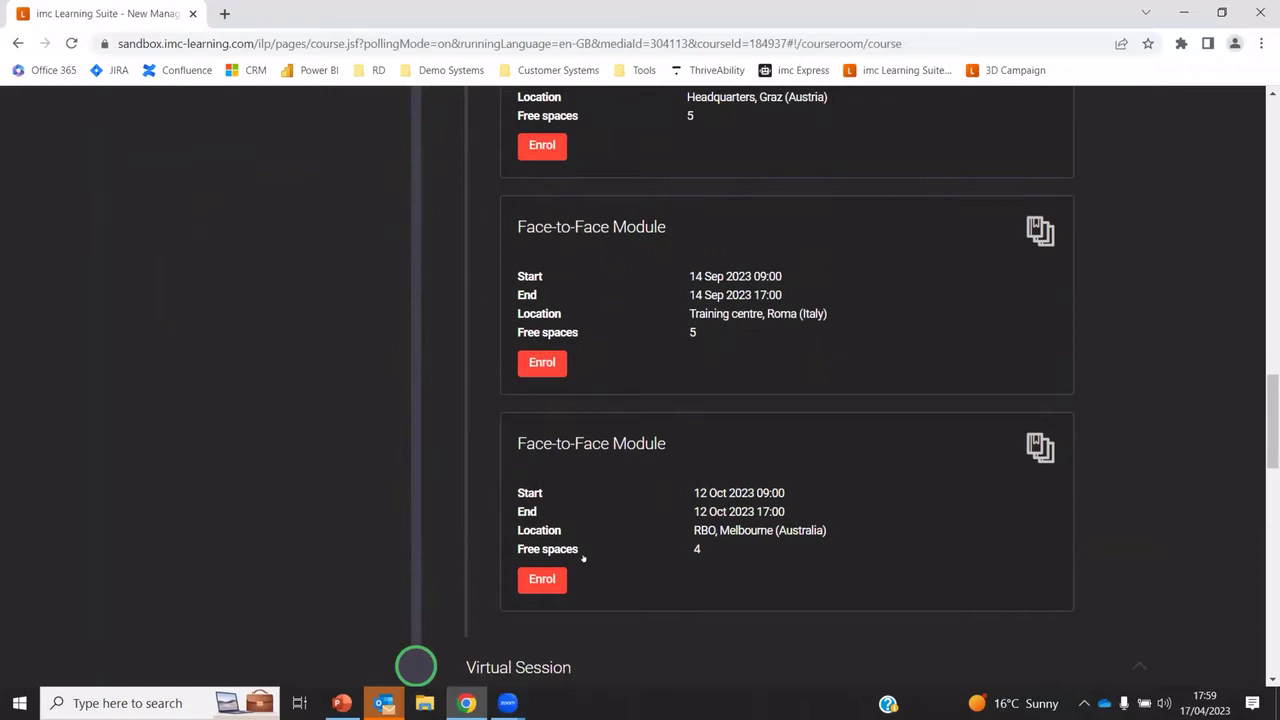
pyautogui.scroll(2, 646, 528)
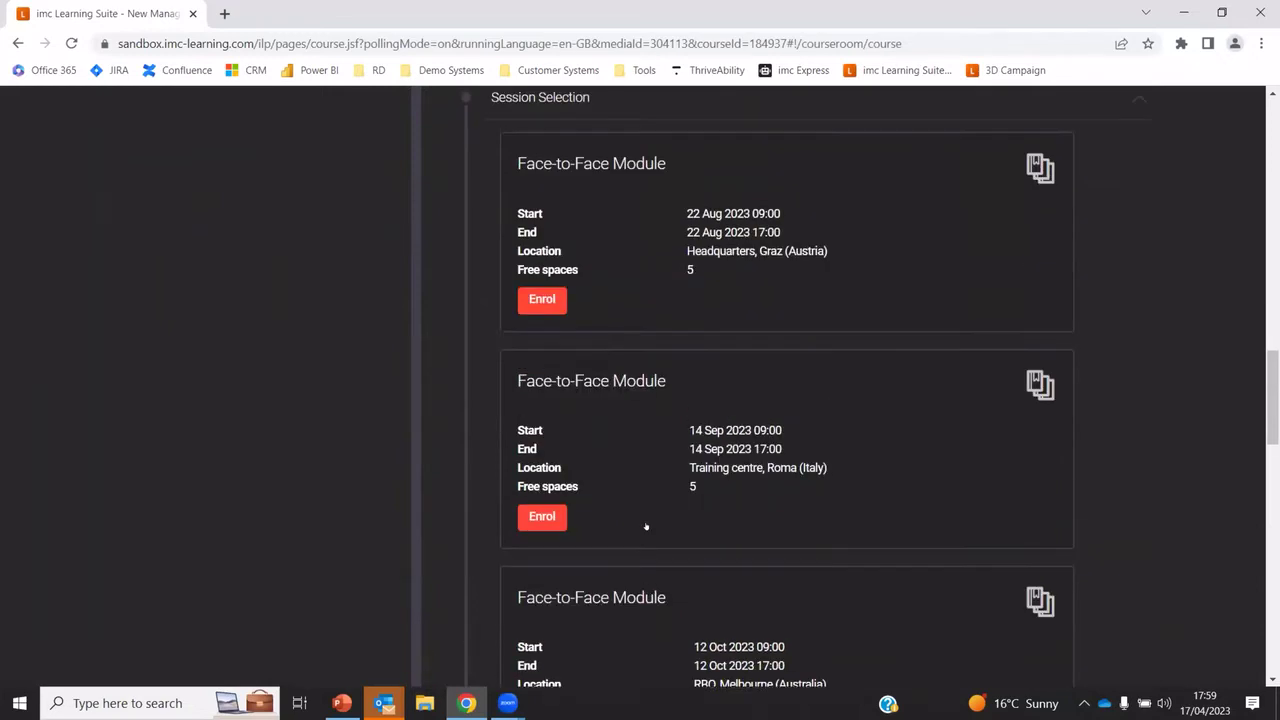
pyautogui.scroll(2, 1265, 388)
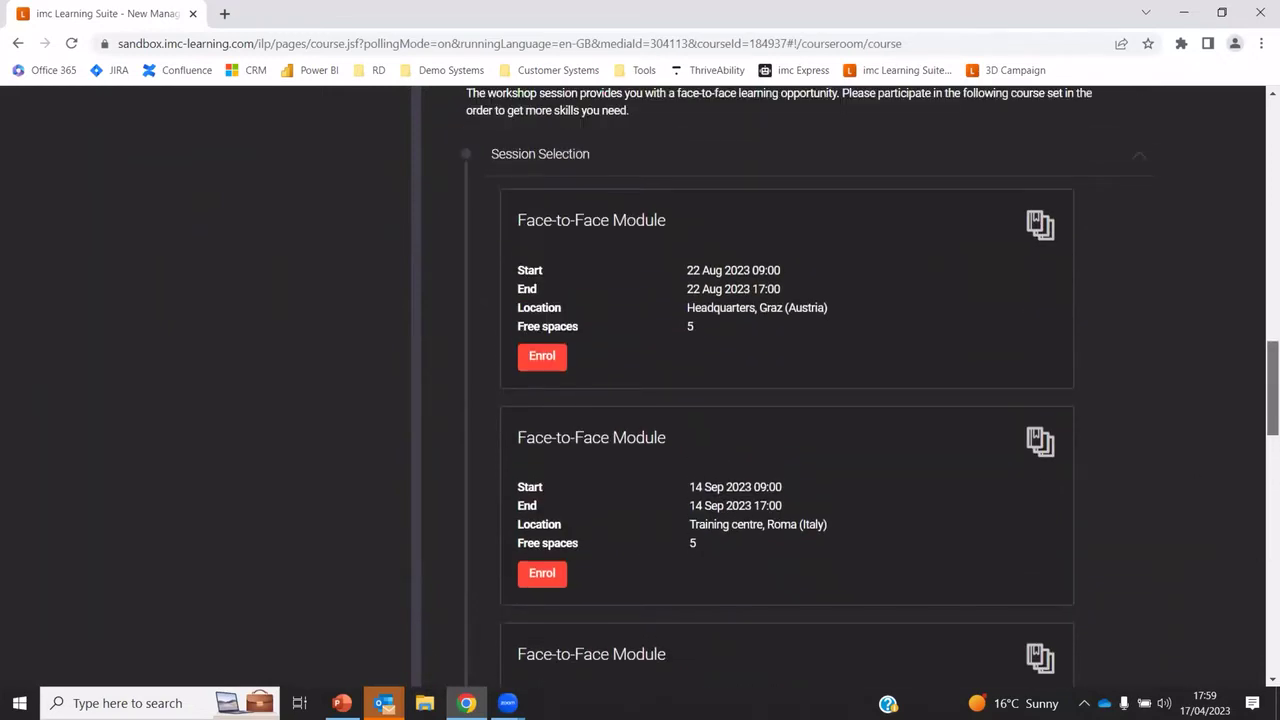
pyautogui.scroll(-10, 1265, 388)
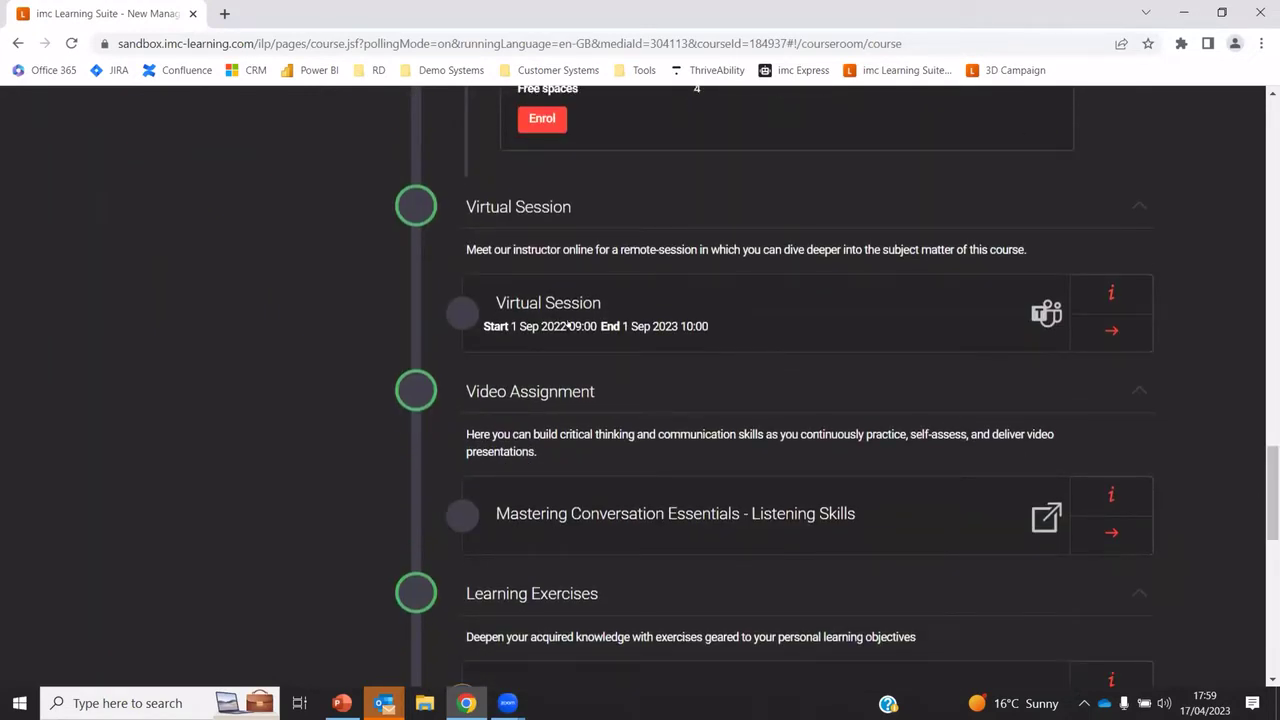
pyautogui.scroll(20, 1221, 370)
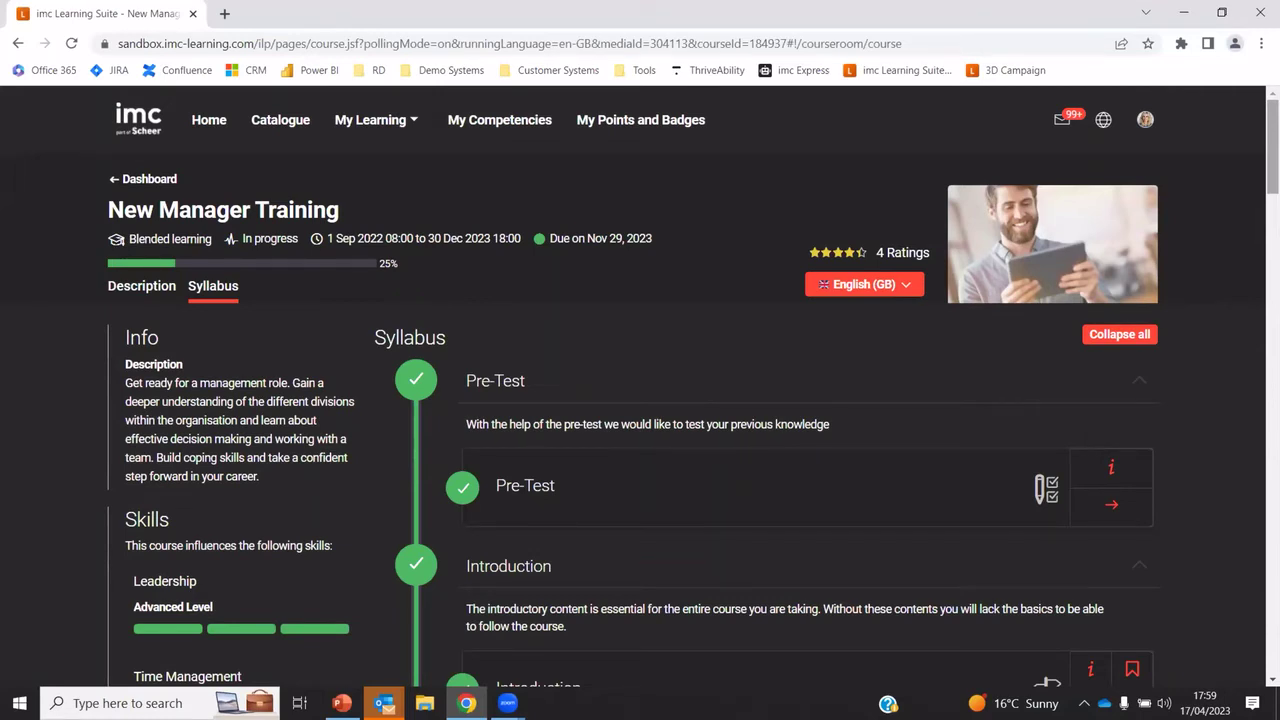
pyautogui.scroll(-4, 722, 239)
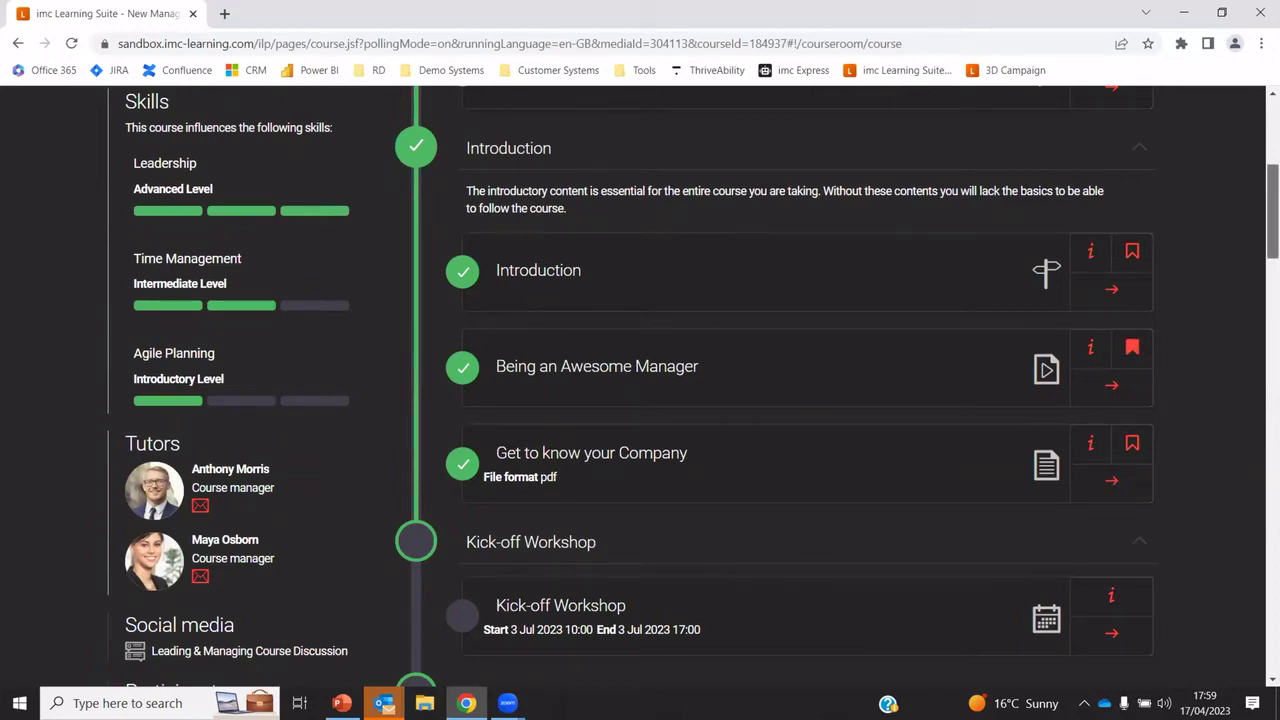
pyautogui.scroll(4, 1242, 355)
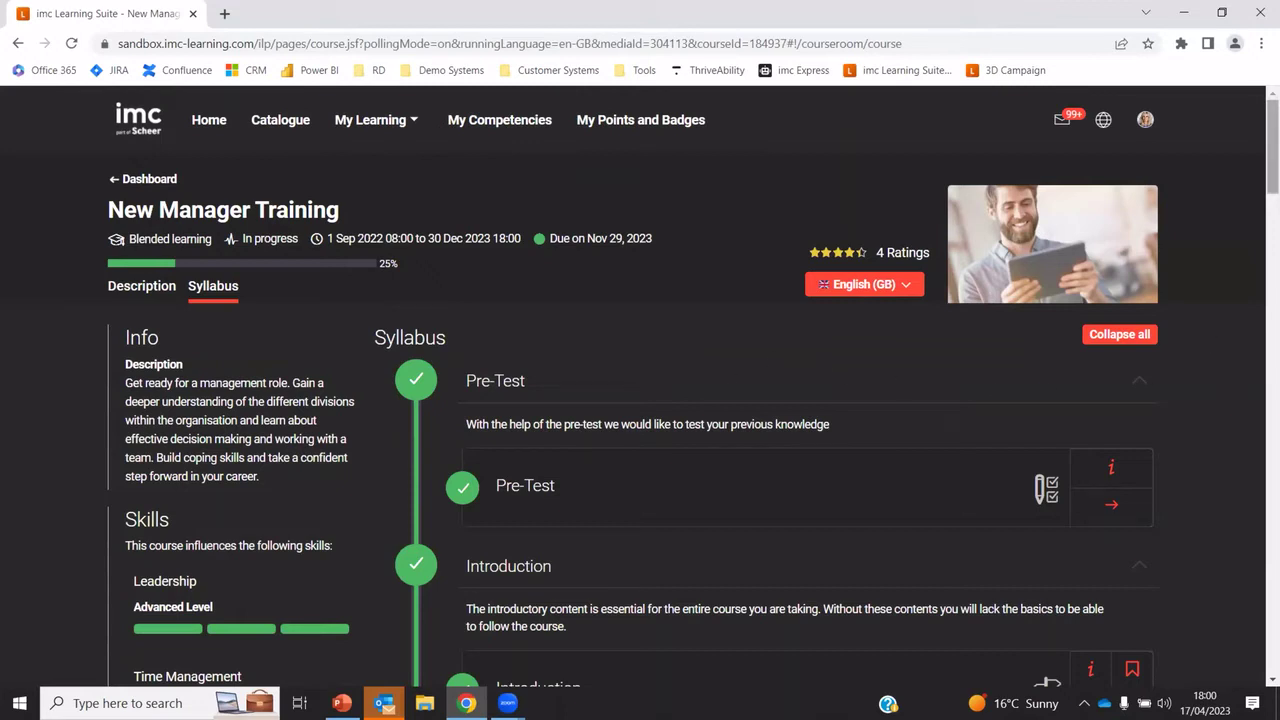
pyautogui.scroll(-6, 690, 387)
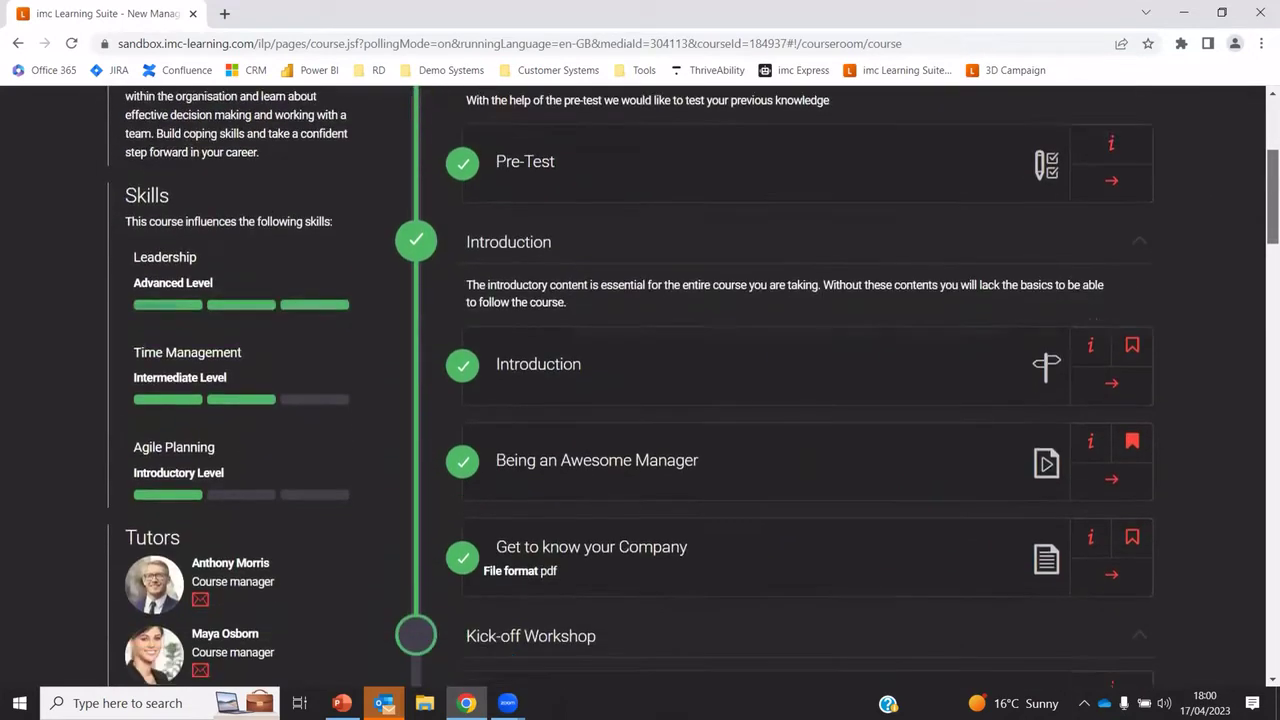
pyautogui.scroll(-8, 518, 263)
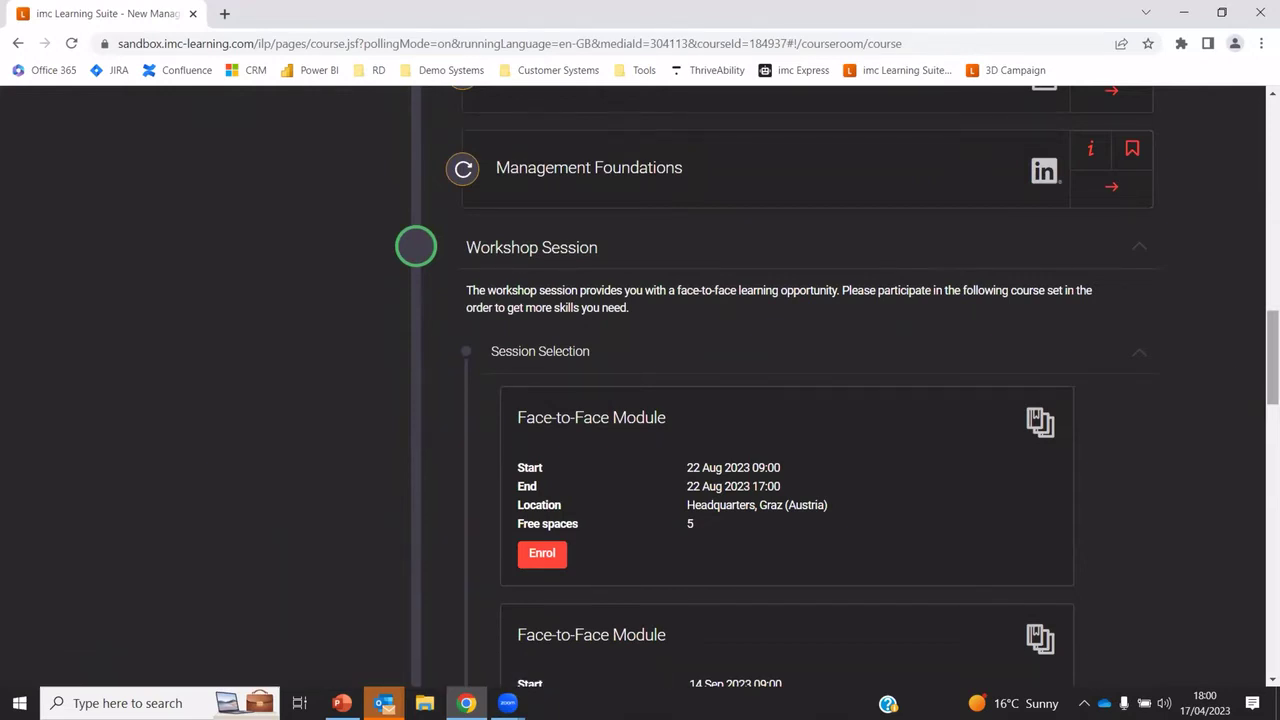
pyautogui.scroll(-8, 640, 380)
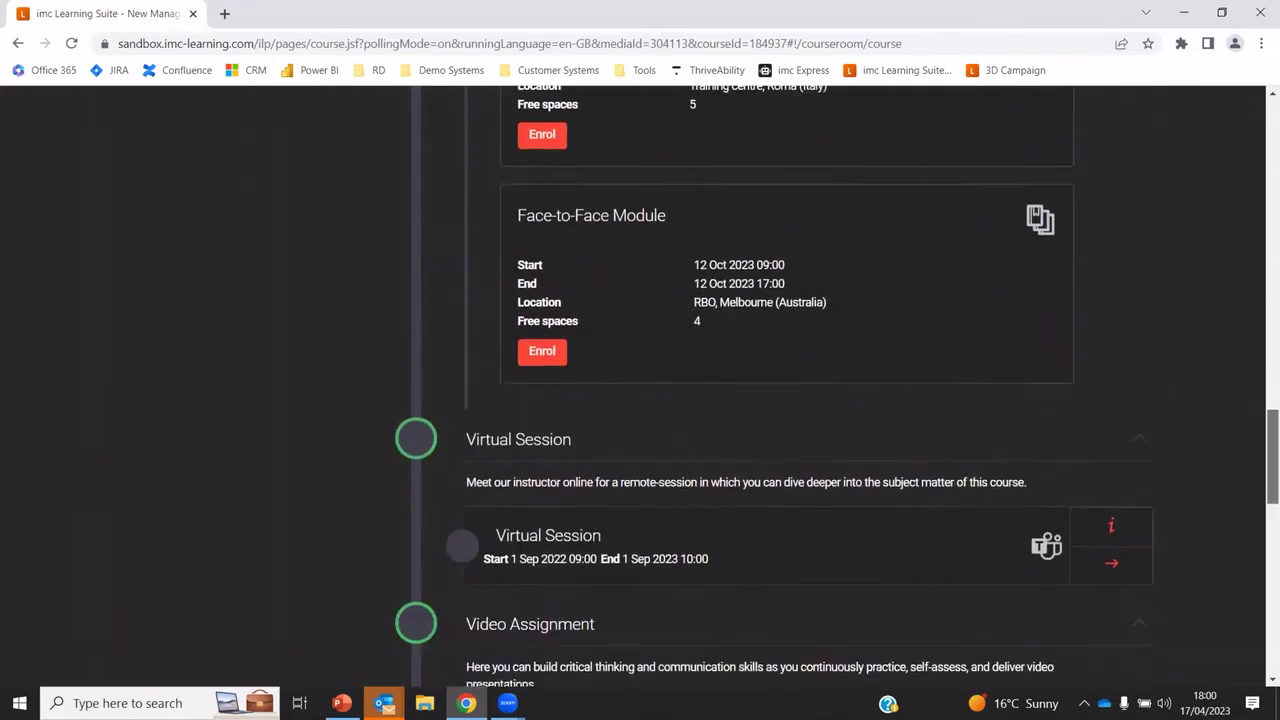
pyautogui.scroll(-3, 640, 380)
pyautogui.scroll(1, 640, 380)
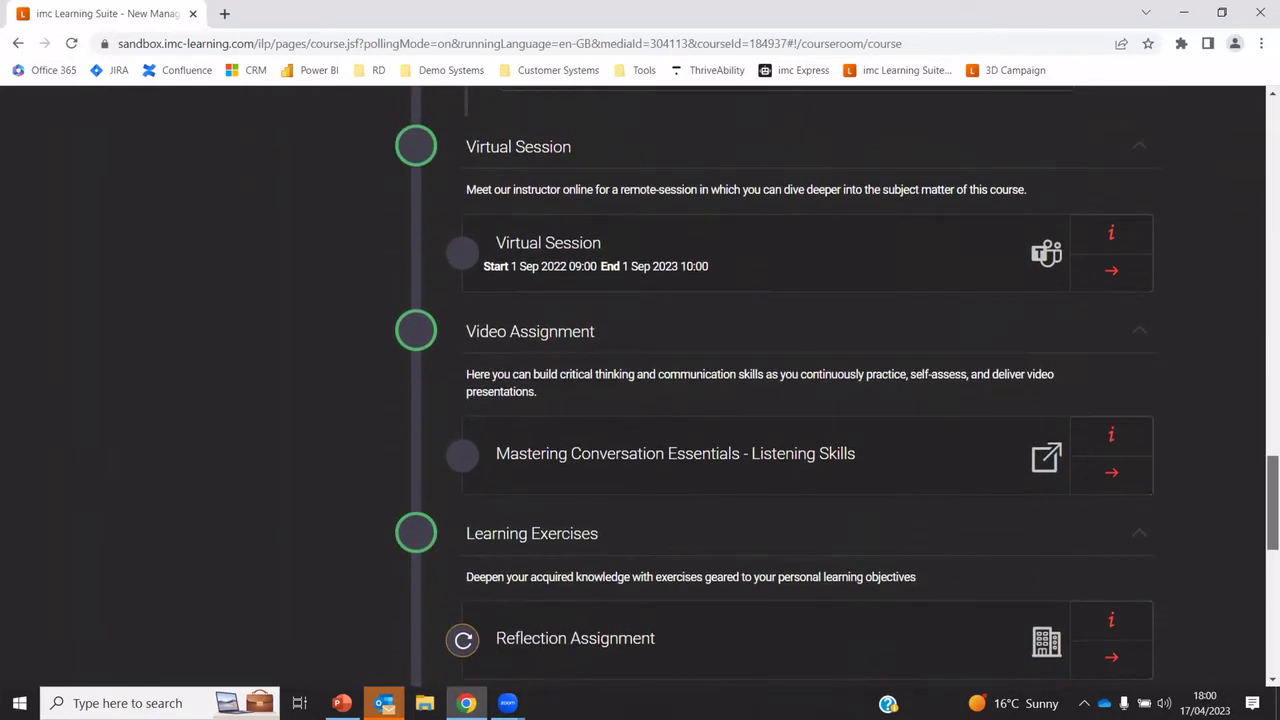
pyautogui.scroll(-6, 640, 380)
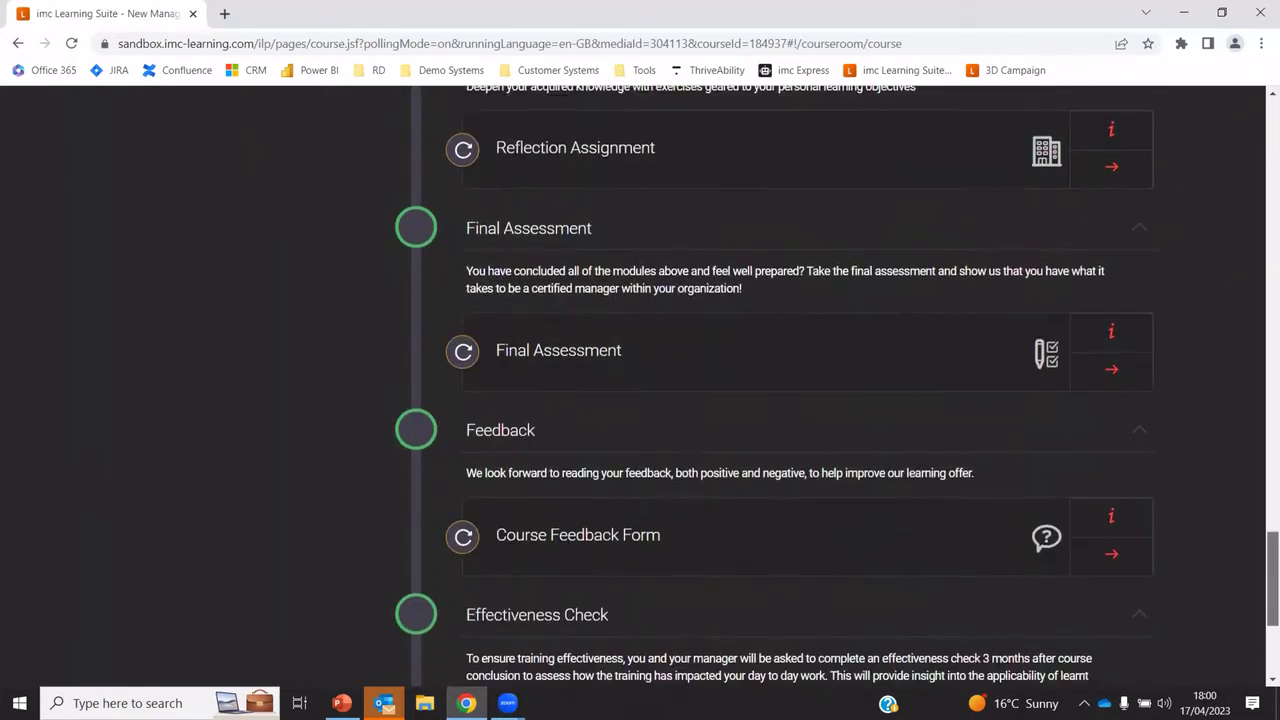
pyautogui.scroll(-1, 572, 346)
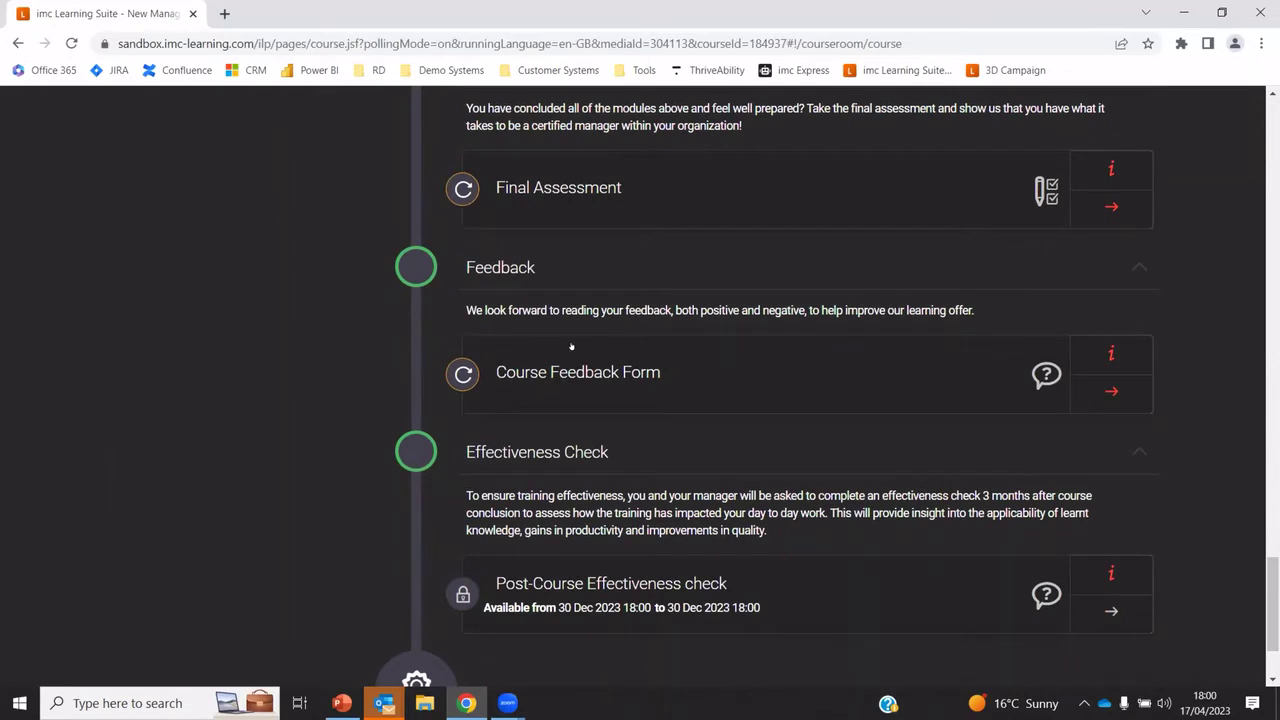
pyautogui.scroll(-1, 572, 346)
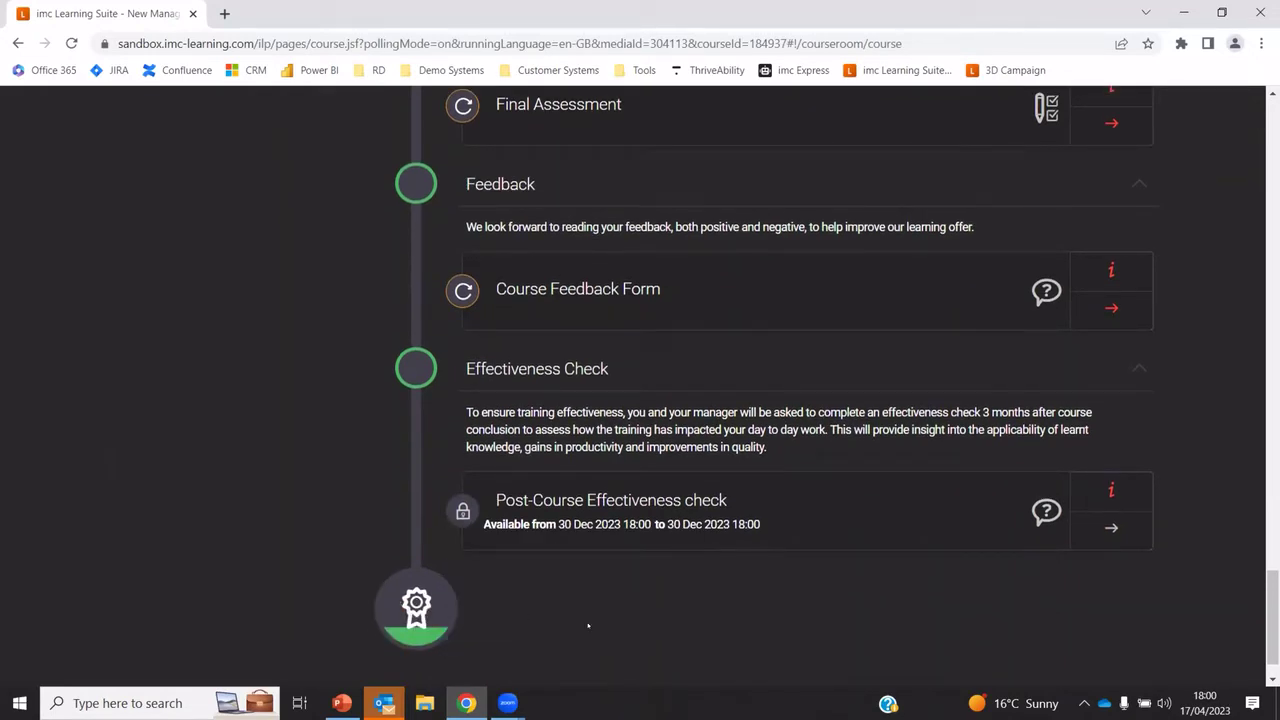
pyautogui.scroll(20, 782, 120)
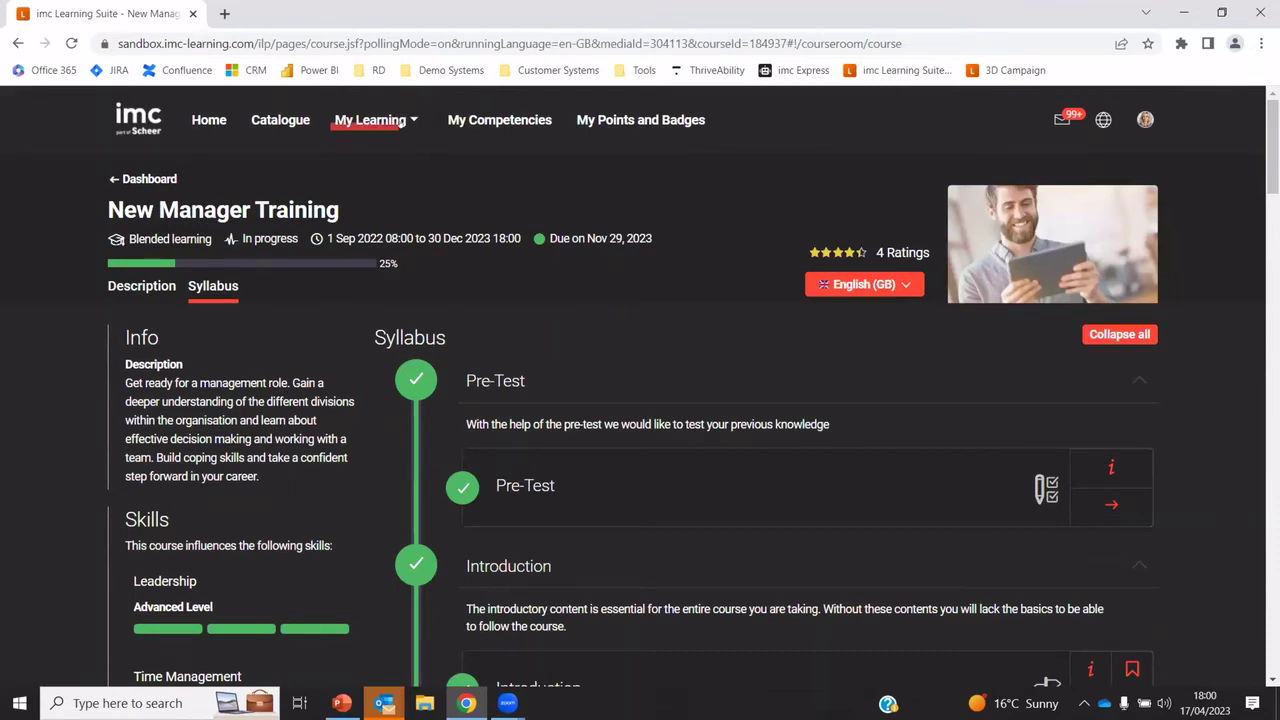
# Go to My Learning > My Competencies to see the Project Manager job profile
pyautogui.click(370, 120)
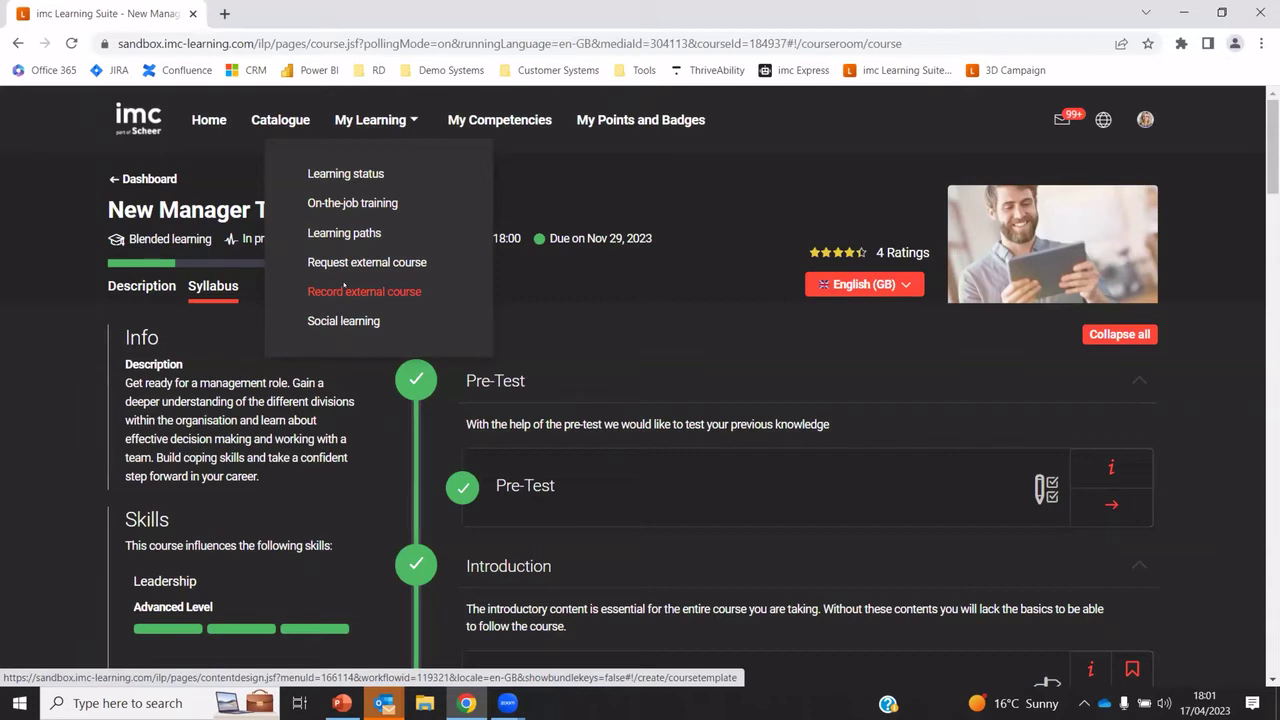
pyautogui.click(520, 121)
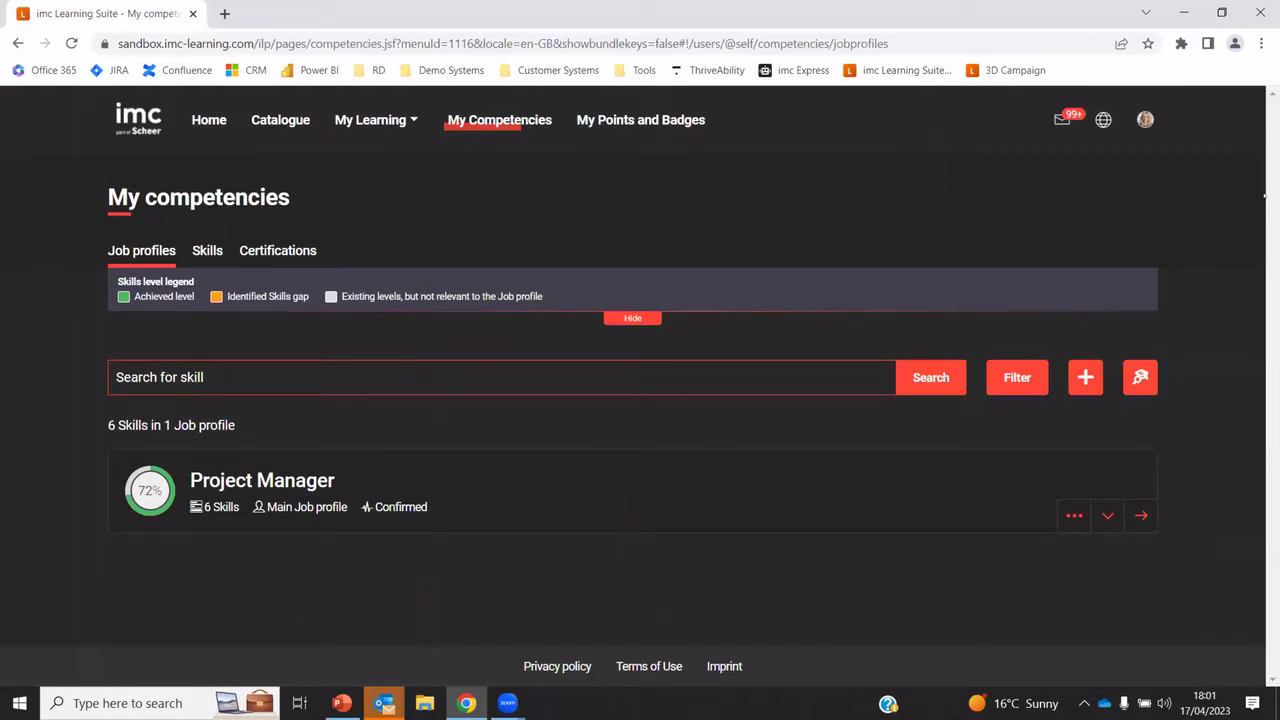
# Expand the Project Manager profile to show Agile Planning, Leadership, Communication and Quality Management levels
pyautogui.click(1106, 516)
pyautogui.scroll(-1, 1106, 516)
pyautogui.scroll(-3, 640, 400)
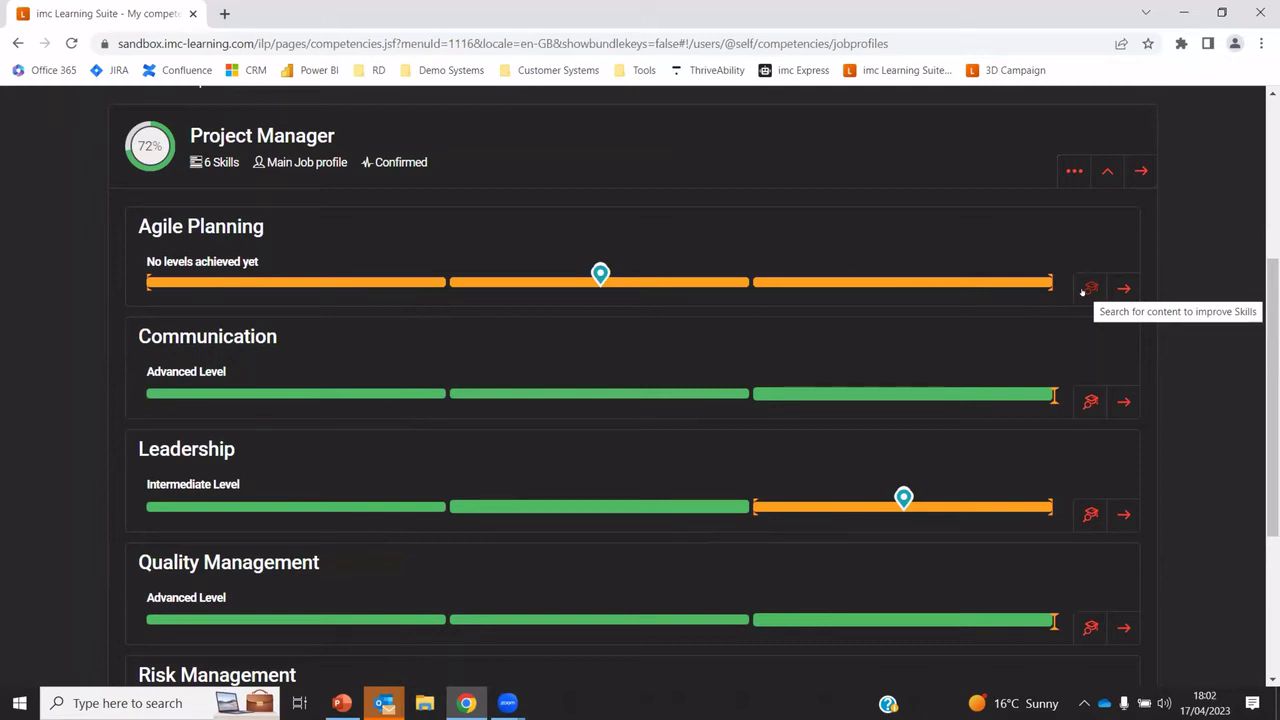
# Find content for Agile Planning, view Planning in a Complex Environment, then return to Competency profile
pyautogui.click(1088, 289)
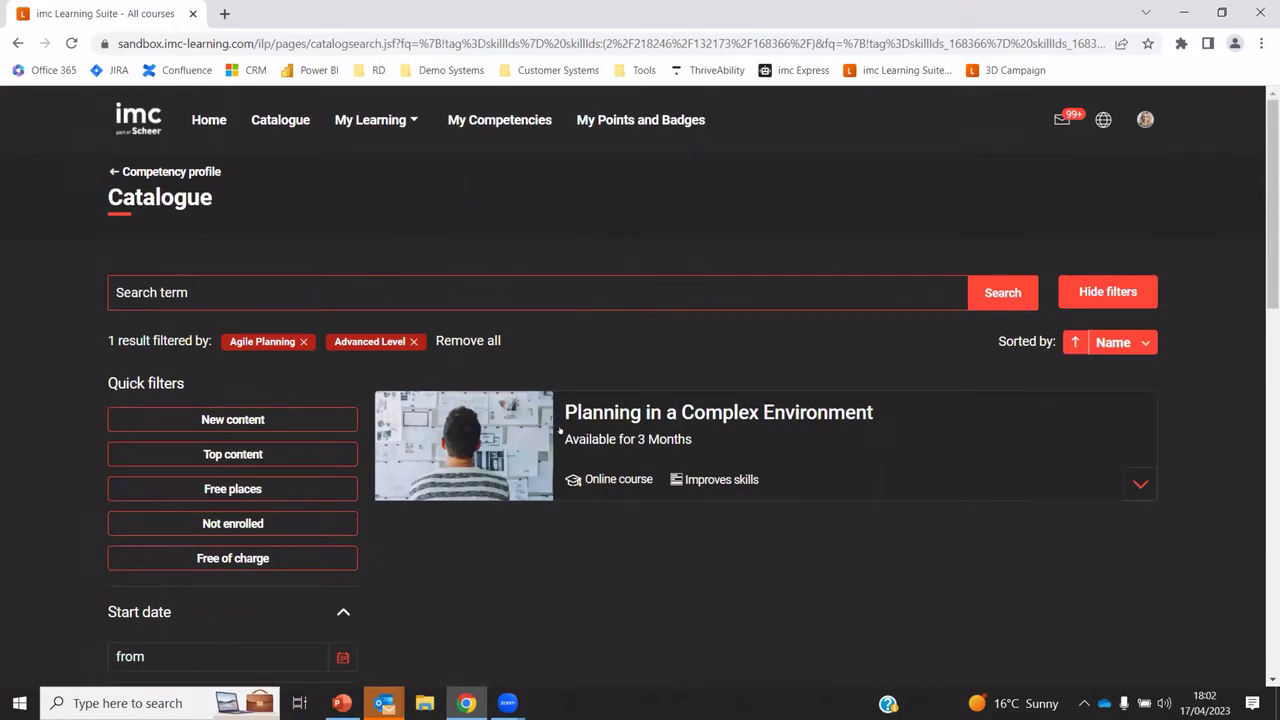
pyautogui.click(709, 432)
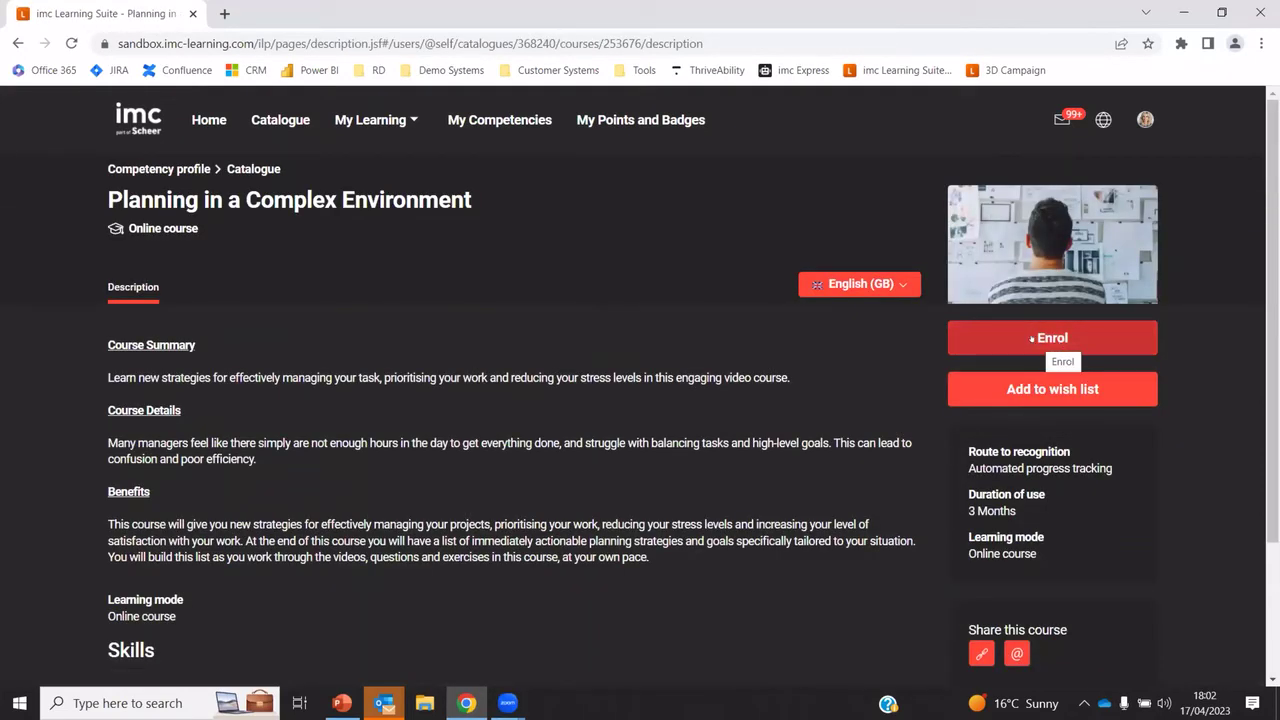
pyautogui.click(162, 170)
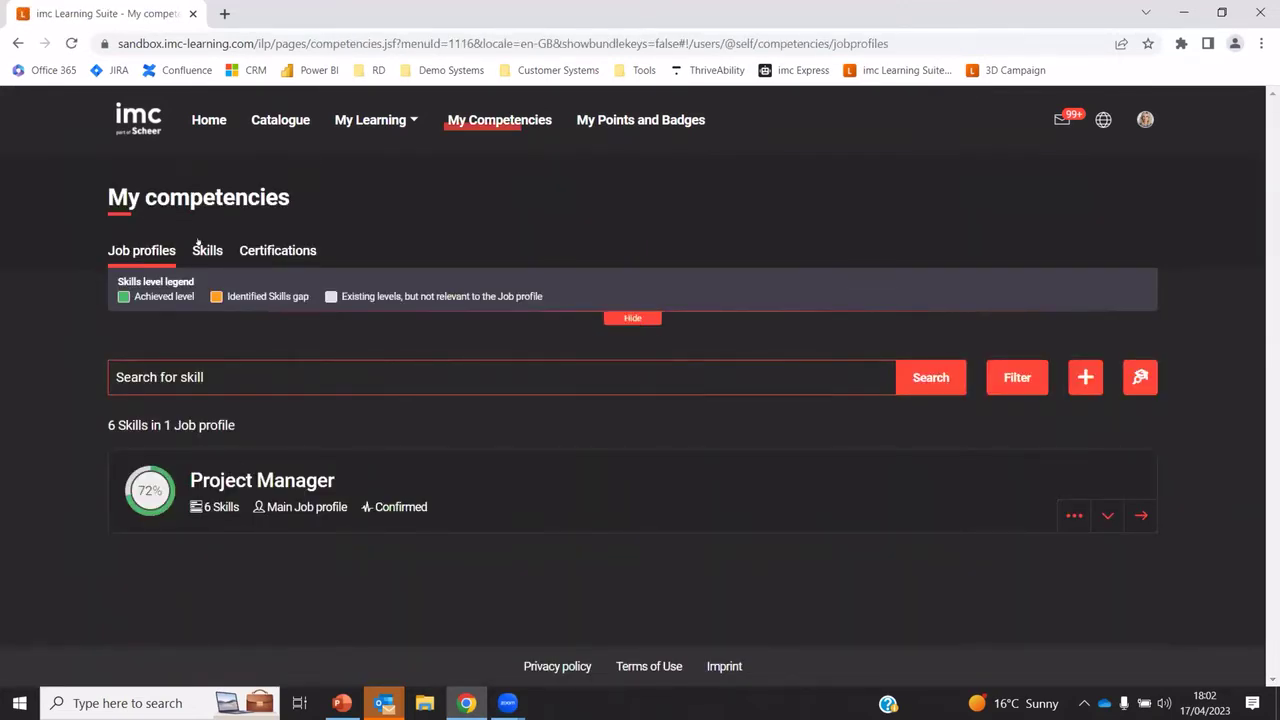
# Check the First Aid skill and certification progress, then bring up My Points and Badges
pyautogui.click(205, 250)
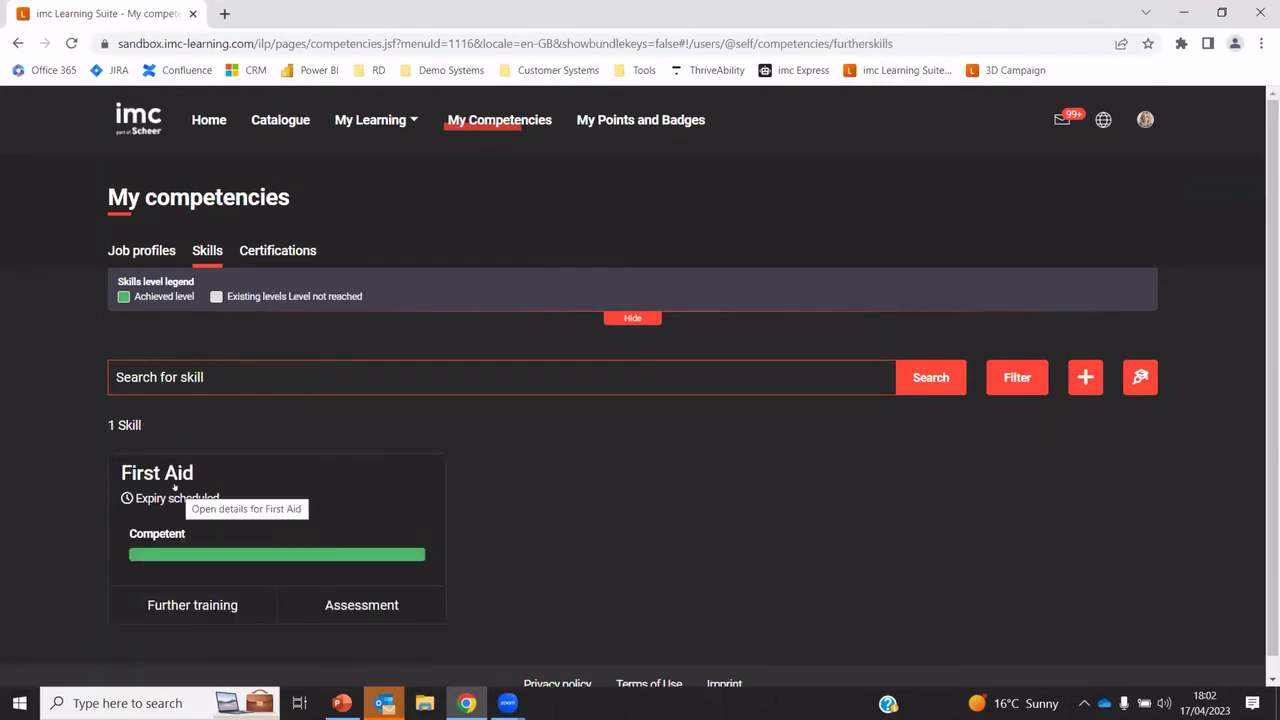
pyautogui.click(277, 250)
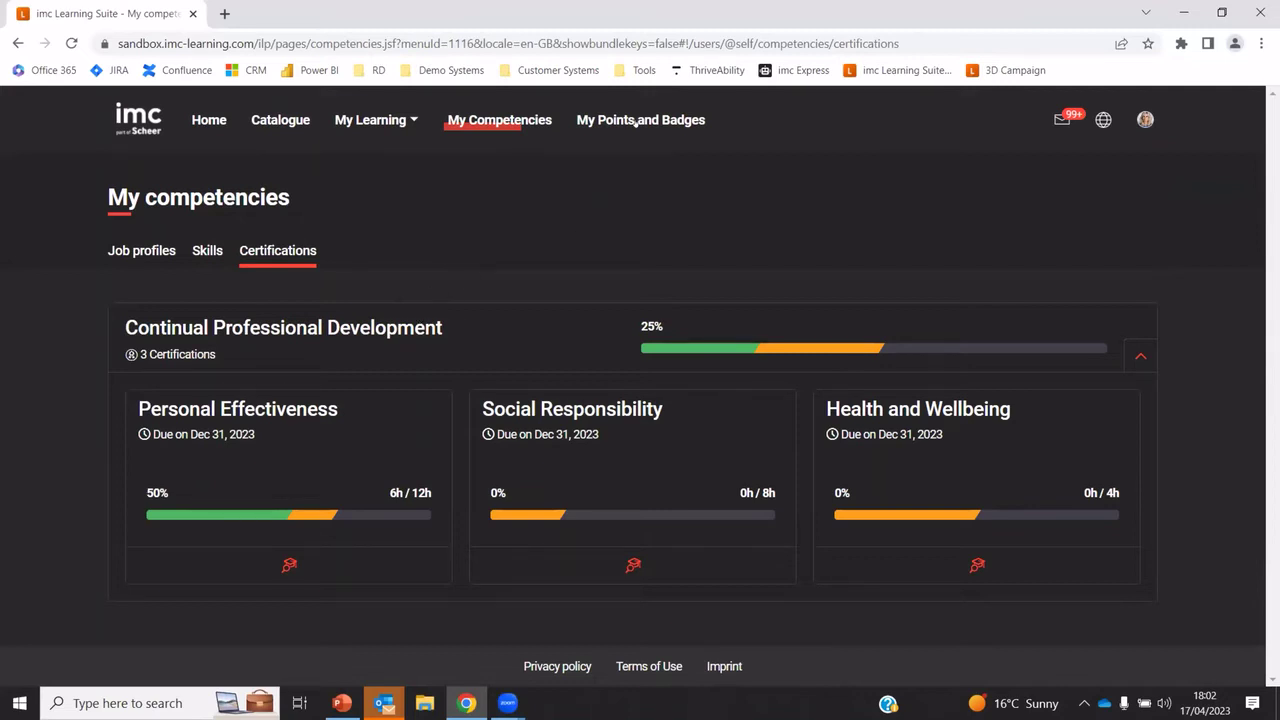
pyautogui.click(637, 121)
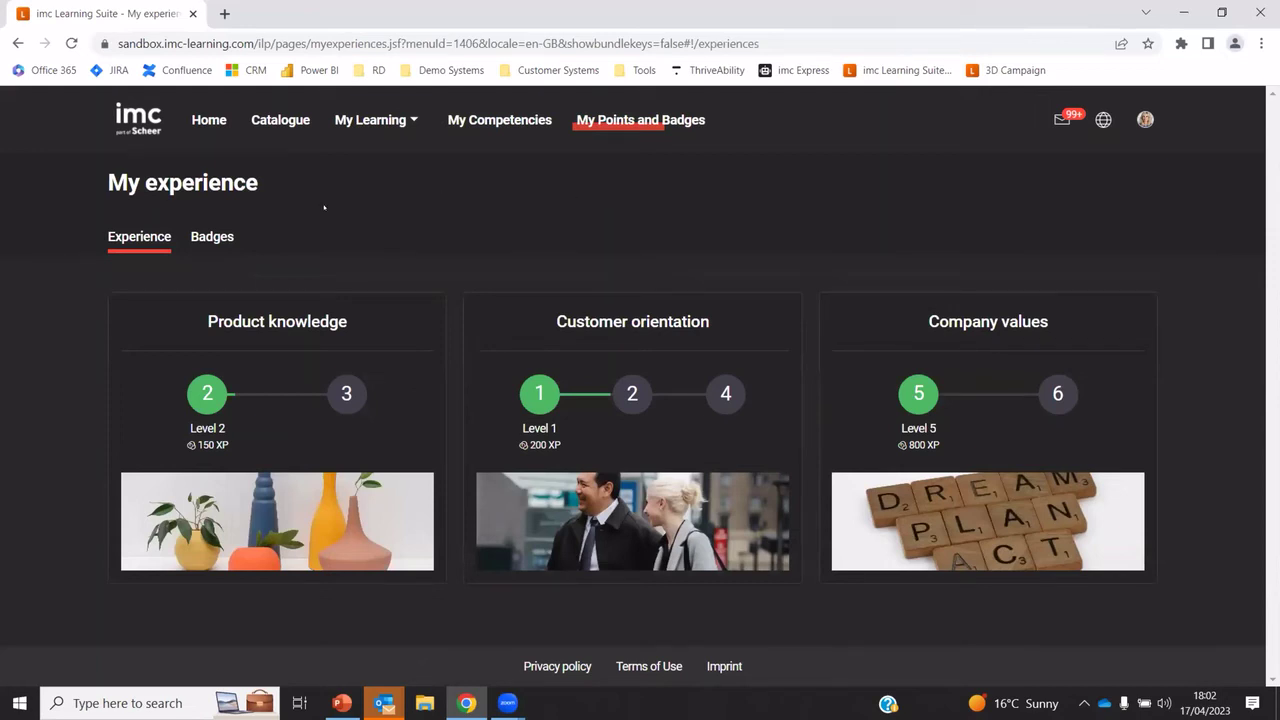
# Look through the experience ranking for the Customer orientation track
pyautogui.click(574, 355)
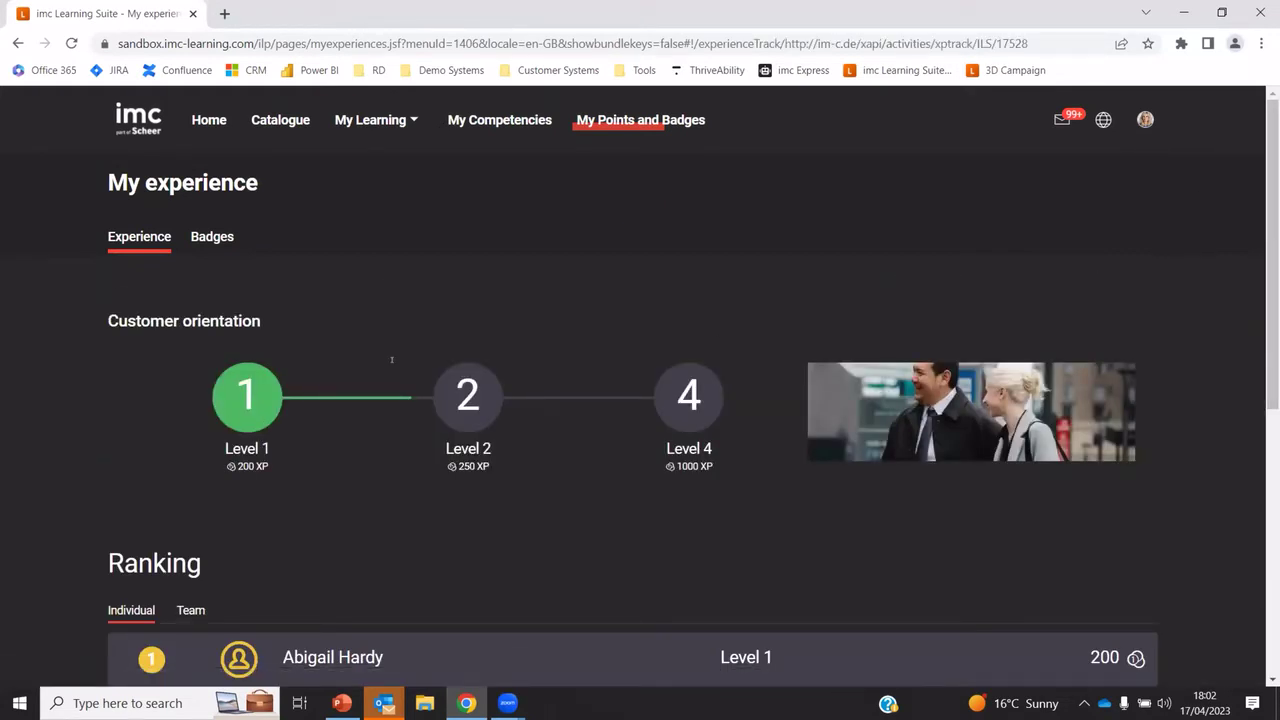
pyautogui.scroll(-3, 434, 446)
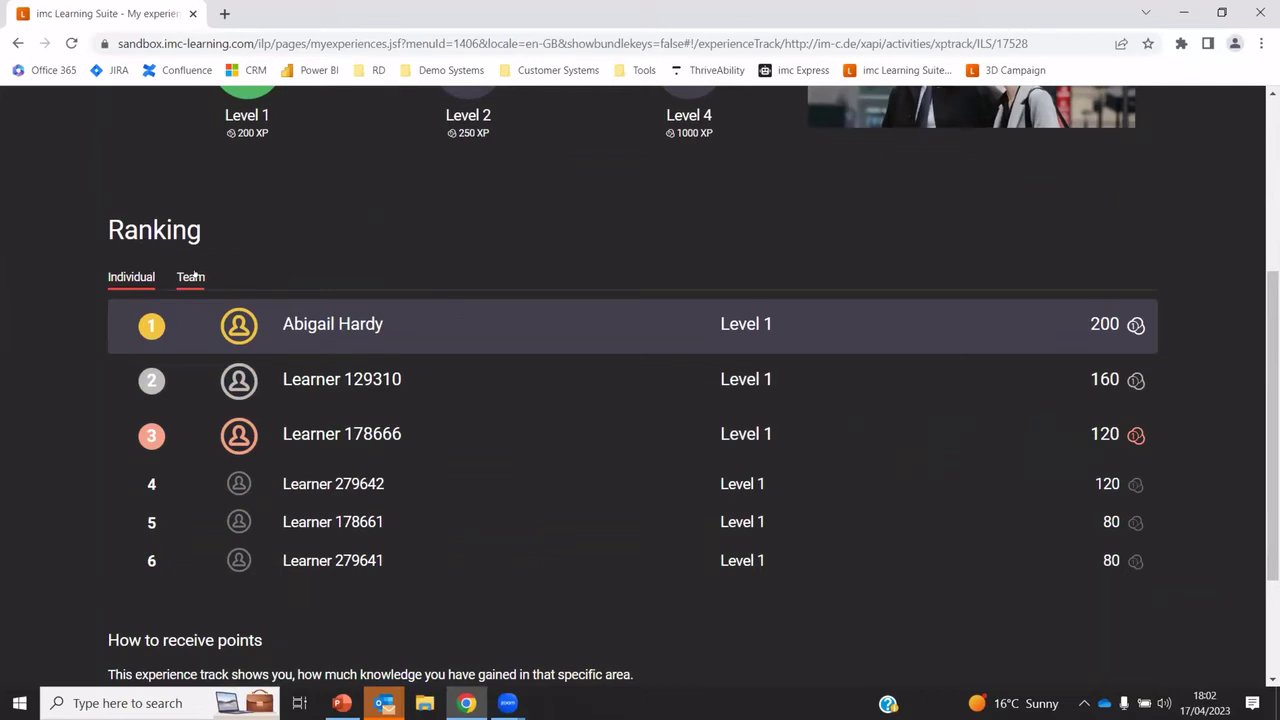
pyautogui.scroll(3, 366, 272)
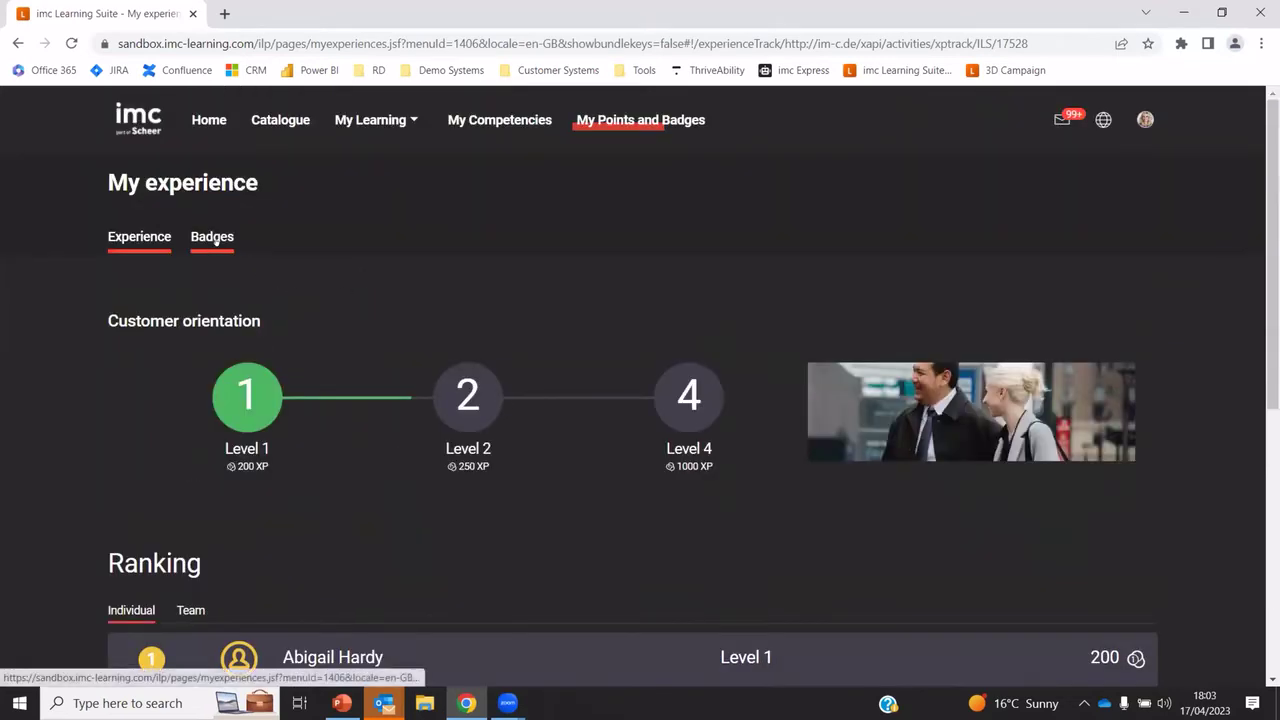
# Browse the earned badges, such as Onboarder, Media fan and Newcomer
pyautogui.click(213, 238)
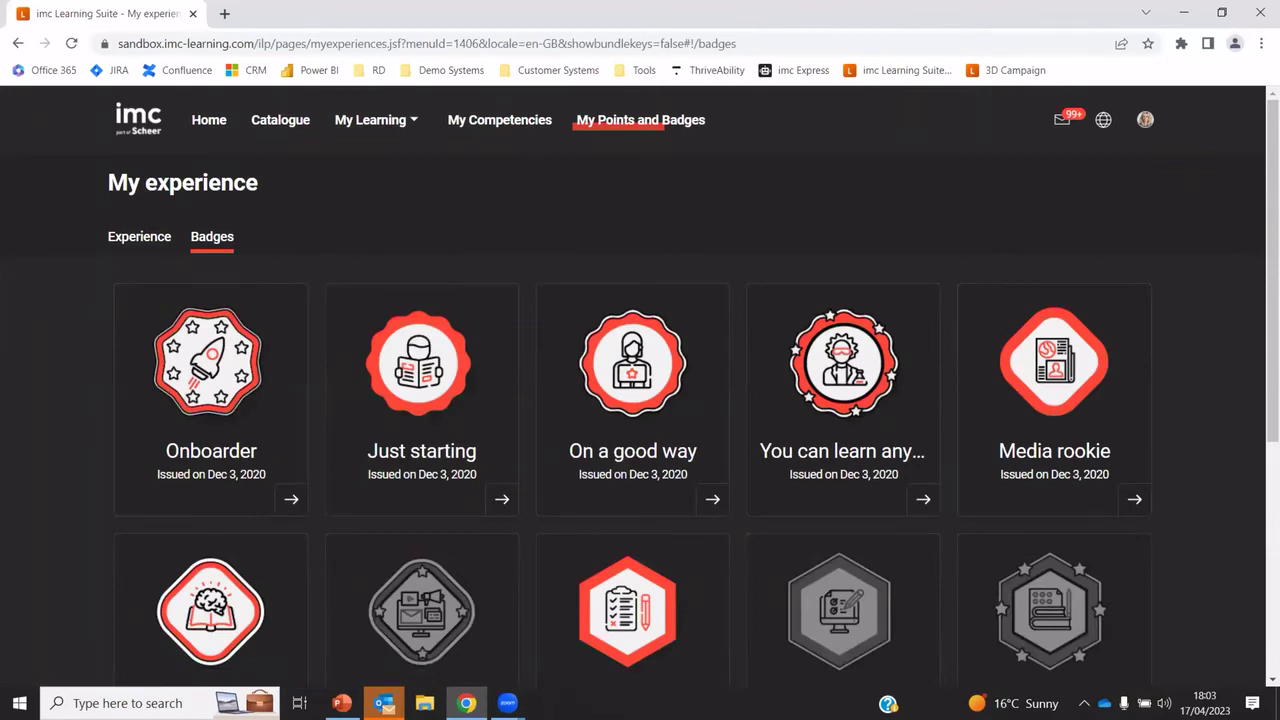
pyautogui.scroll(-1, 640, 400)
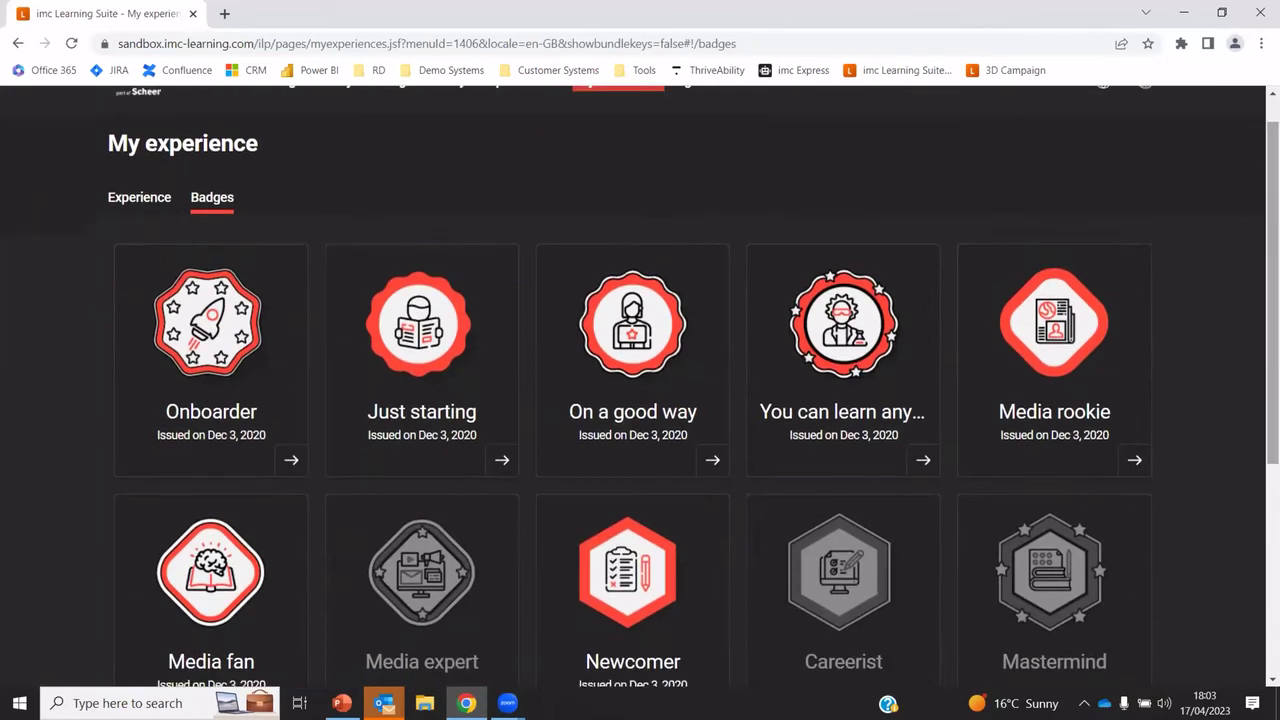
pyautogui.scroll(-2, 640, 400)
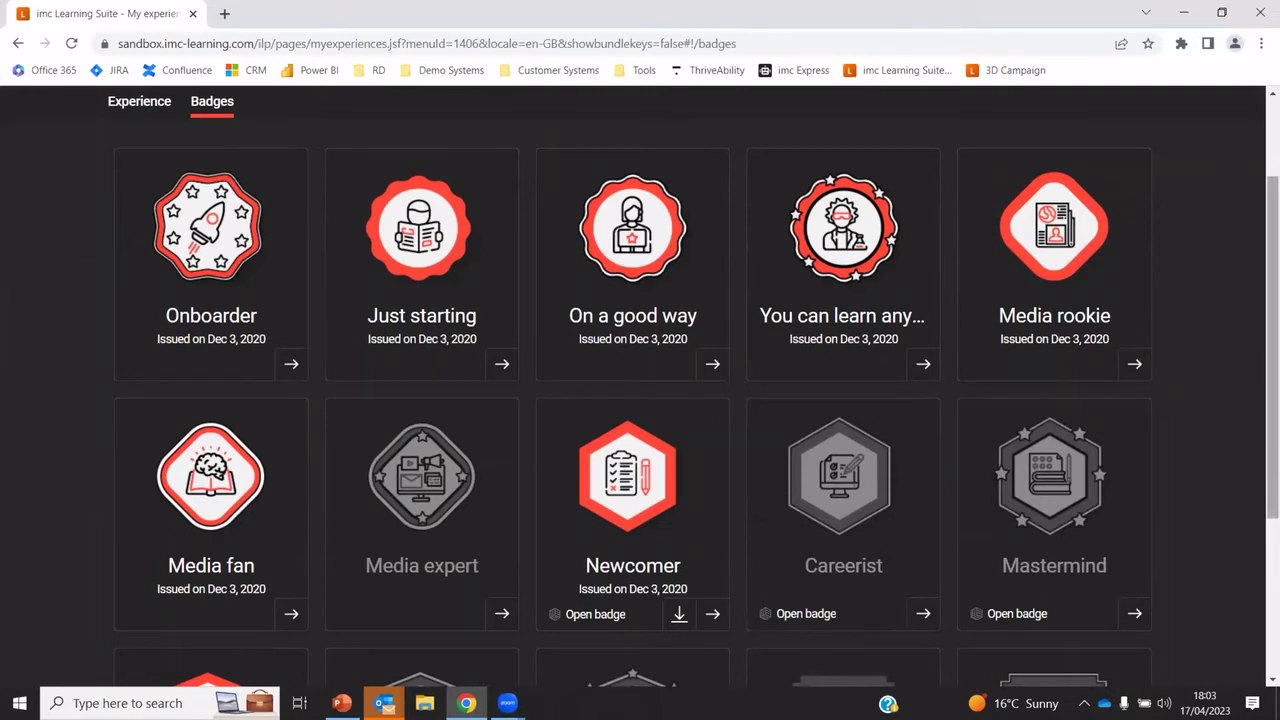
pyautogui.scroll(3, 814, 241)
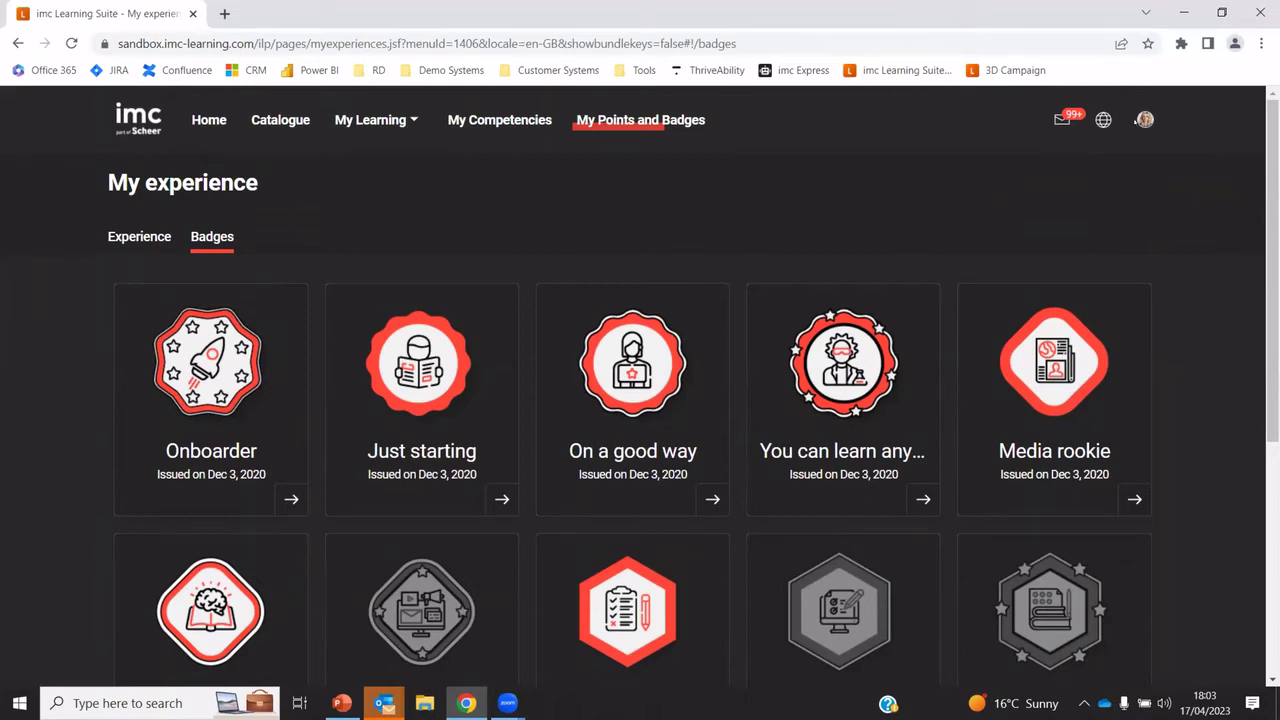
# Sign out, then log in to the 3D Campaign demo with its demo login and password
pyautogui.click(1145, 119)
pyautogui.click(1206, 352)
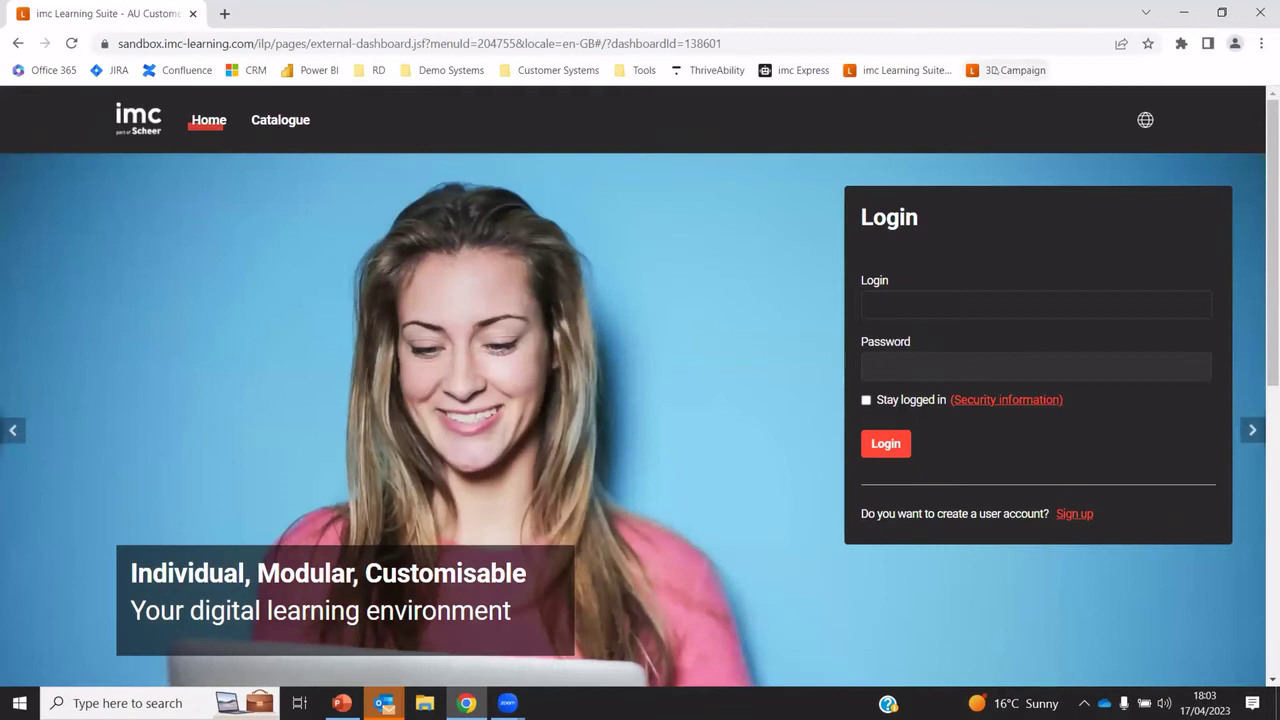
pyautogui.click(1005, 70)
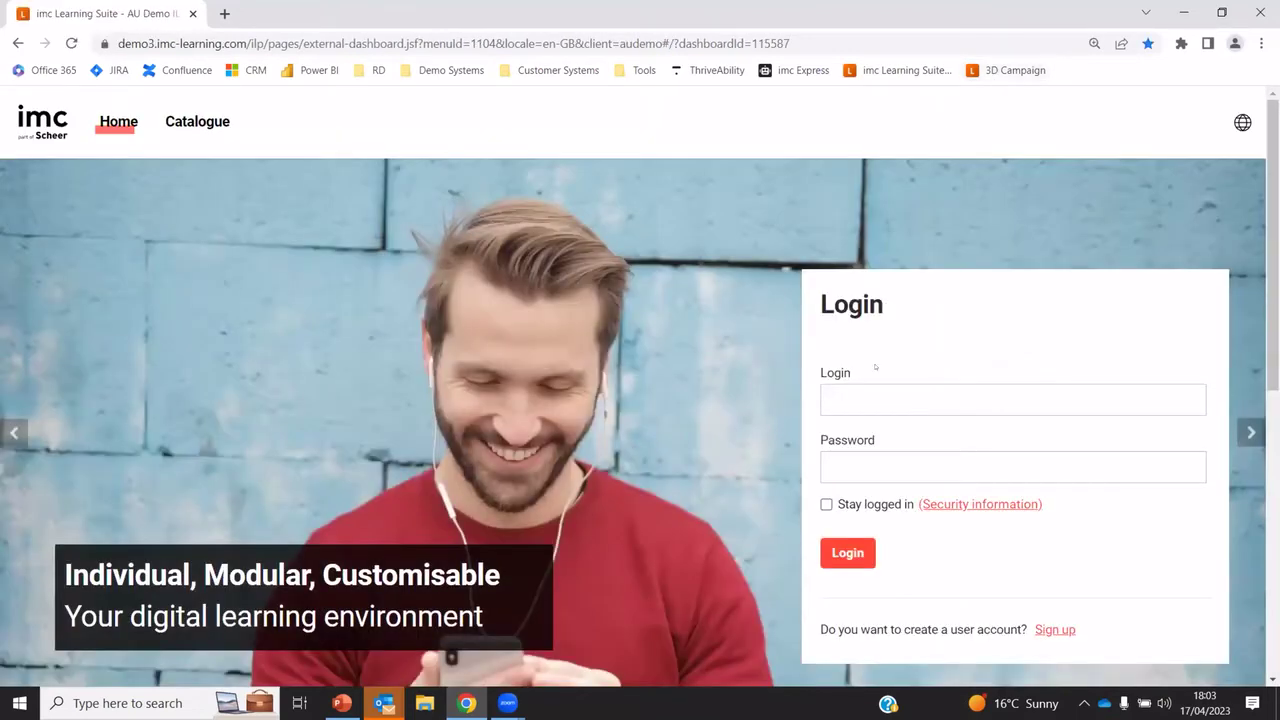
pyautogui.click(867, 400)
pyautogui.write('3Dmap')
pyautogui.press('Tab')
pyautogui.write('•••••')
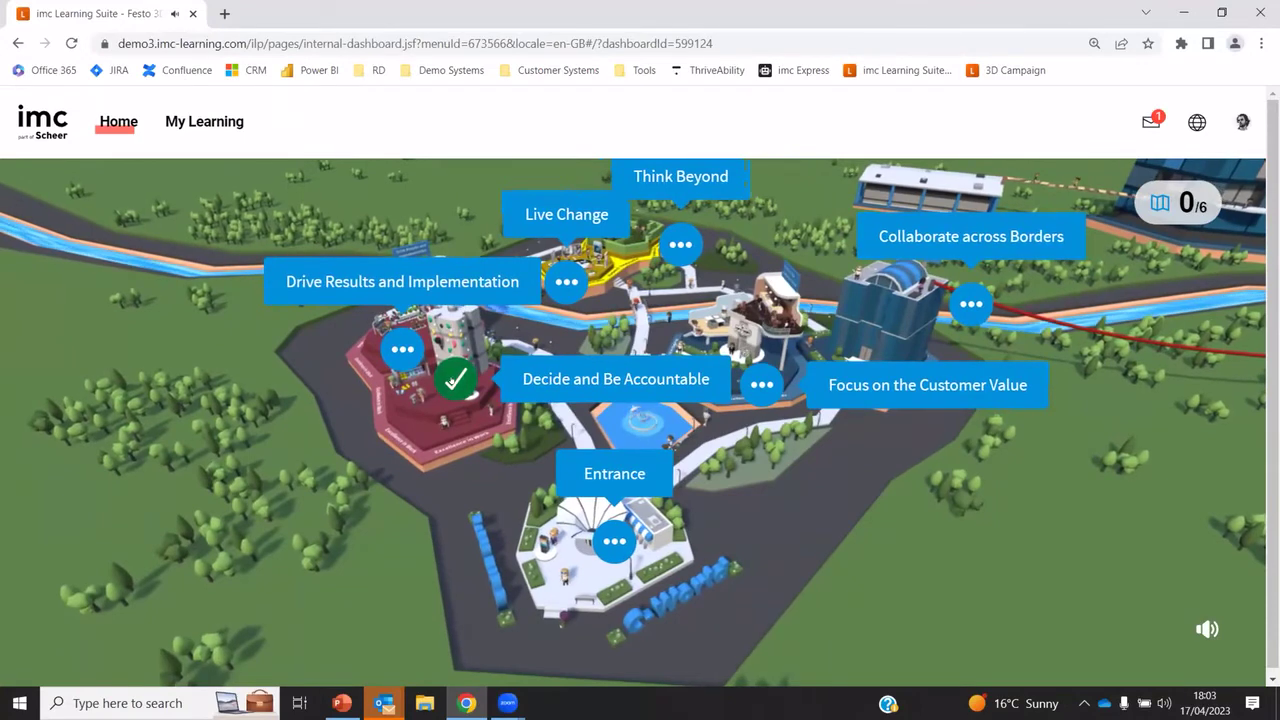
# Fly into Decide and Be Accountable and send Peter a greeting in the chat
pyautogui.click(455, 379)
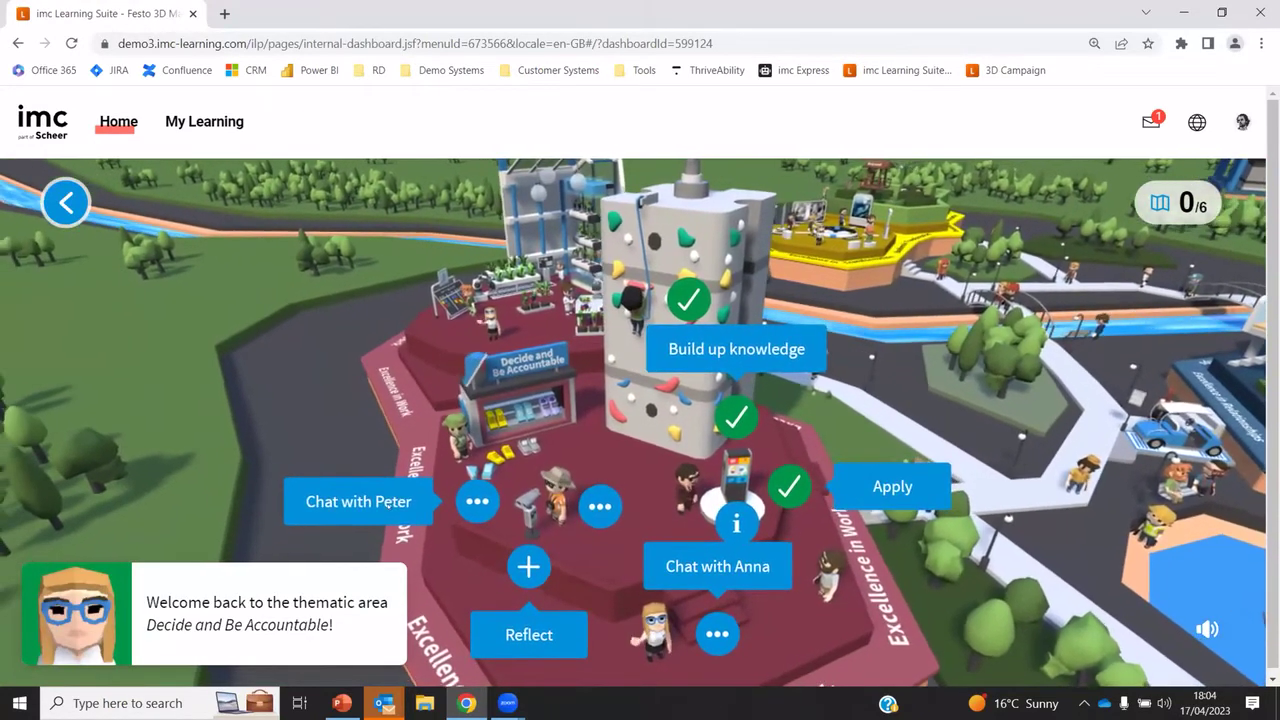
pyautogui.click(409, 500)
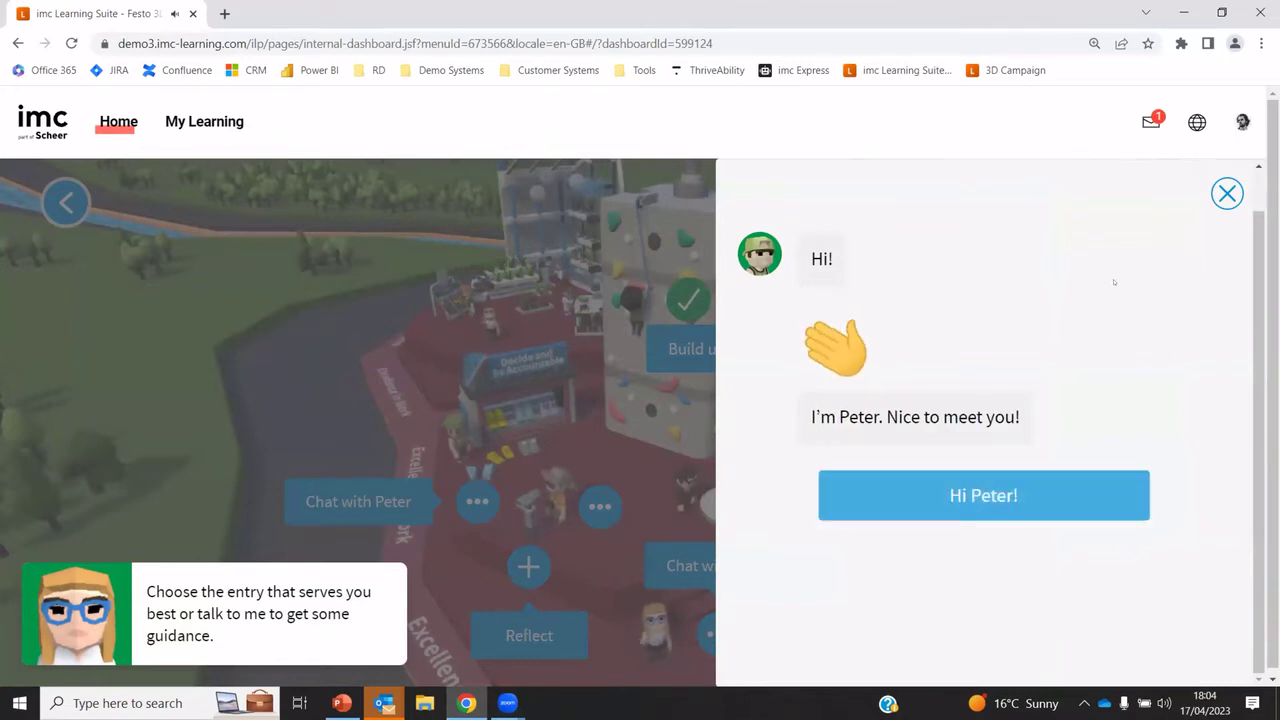
pyautogui.click(985, 512)
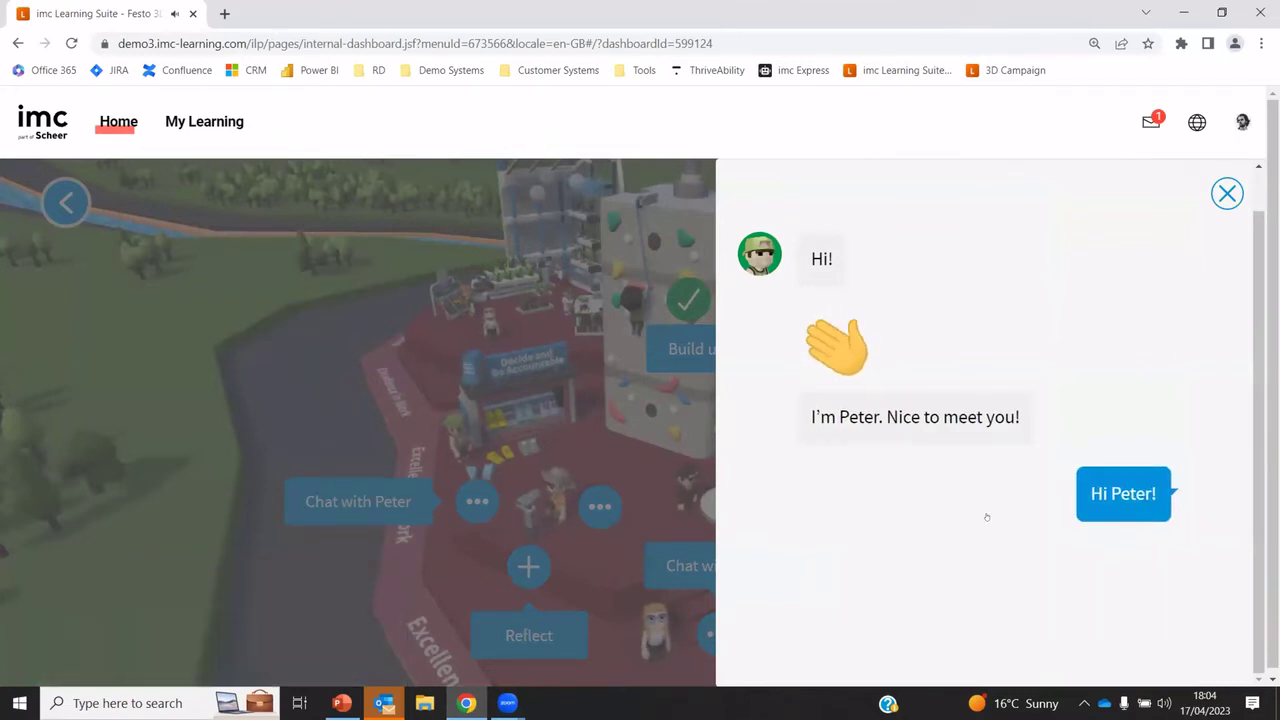
pyautogui.click(1218, 191)
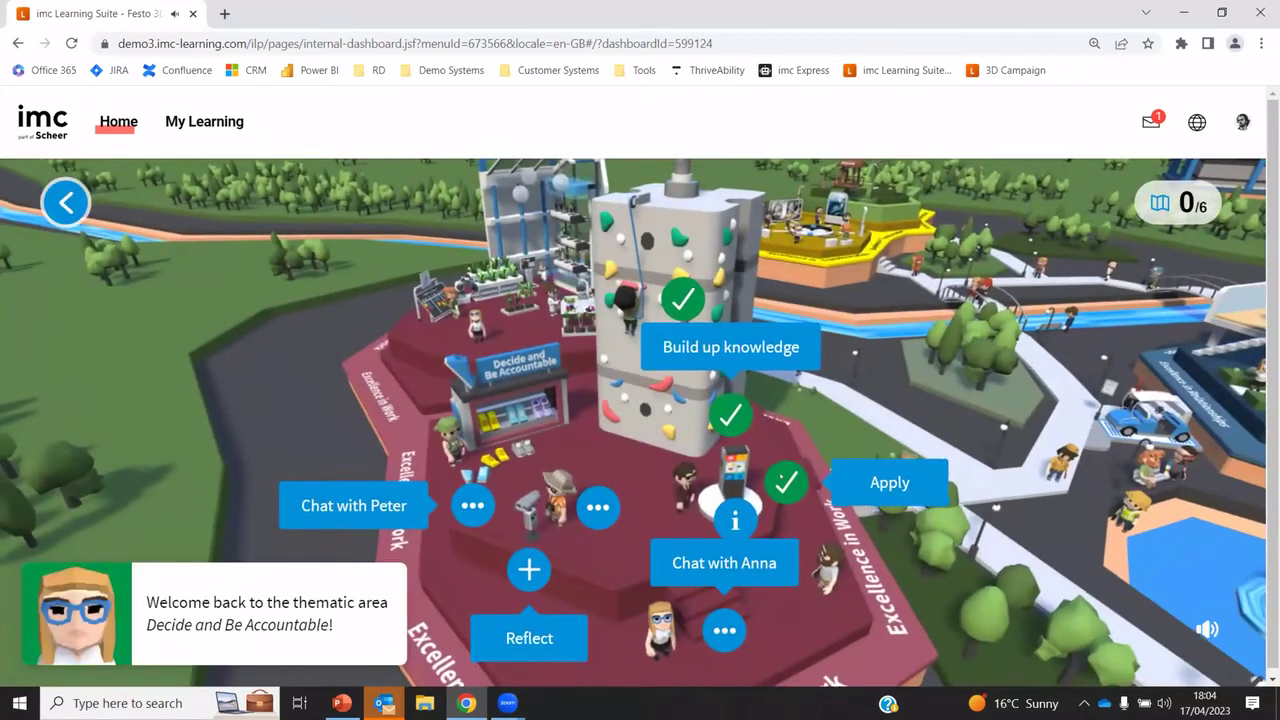
# View the Apply activity details, then sign out of the 3D demo
pyautogui.click(784, 481)
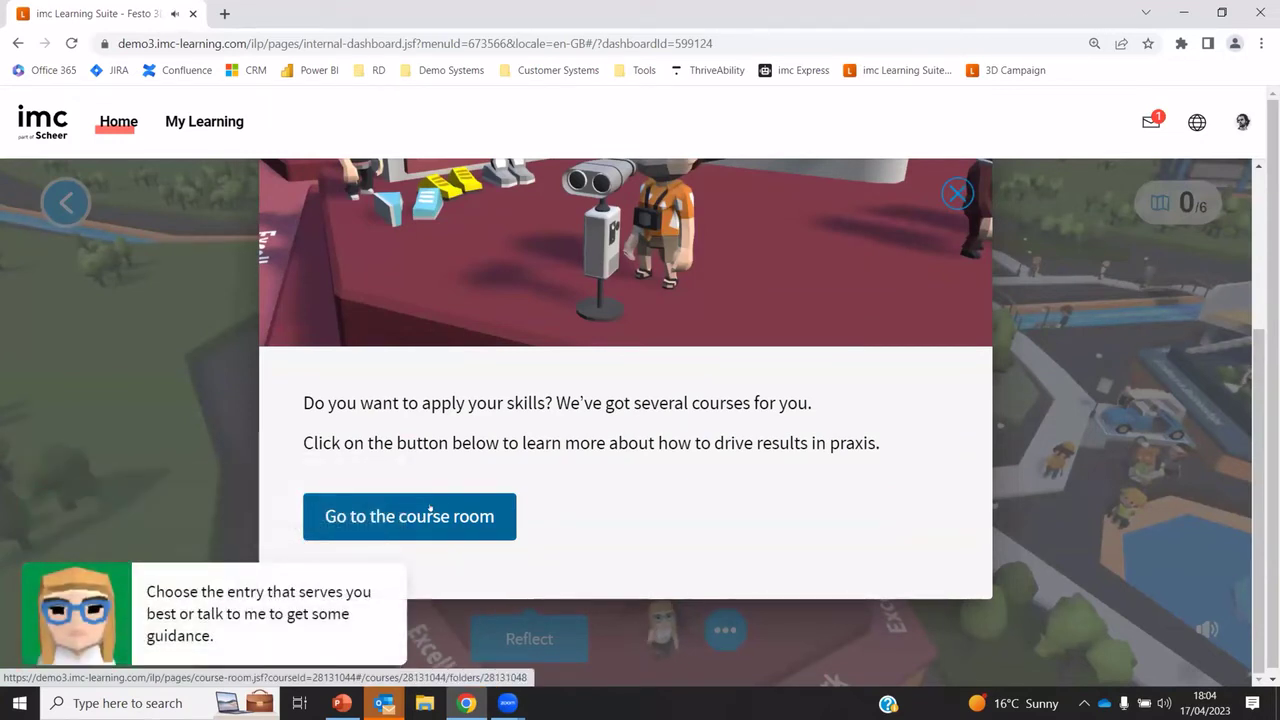
pyautogui.click(957, 193)
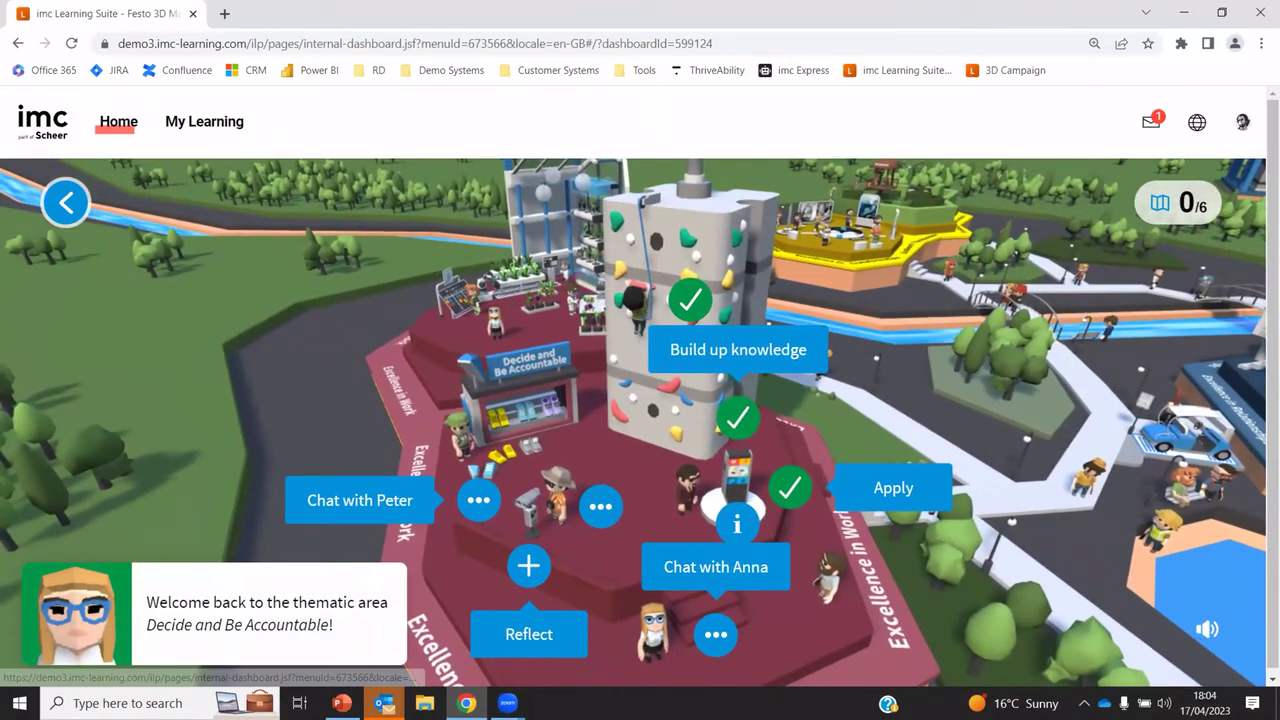
pyautogui.click(1242, 121)
pyautogui.click(1206, 248)
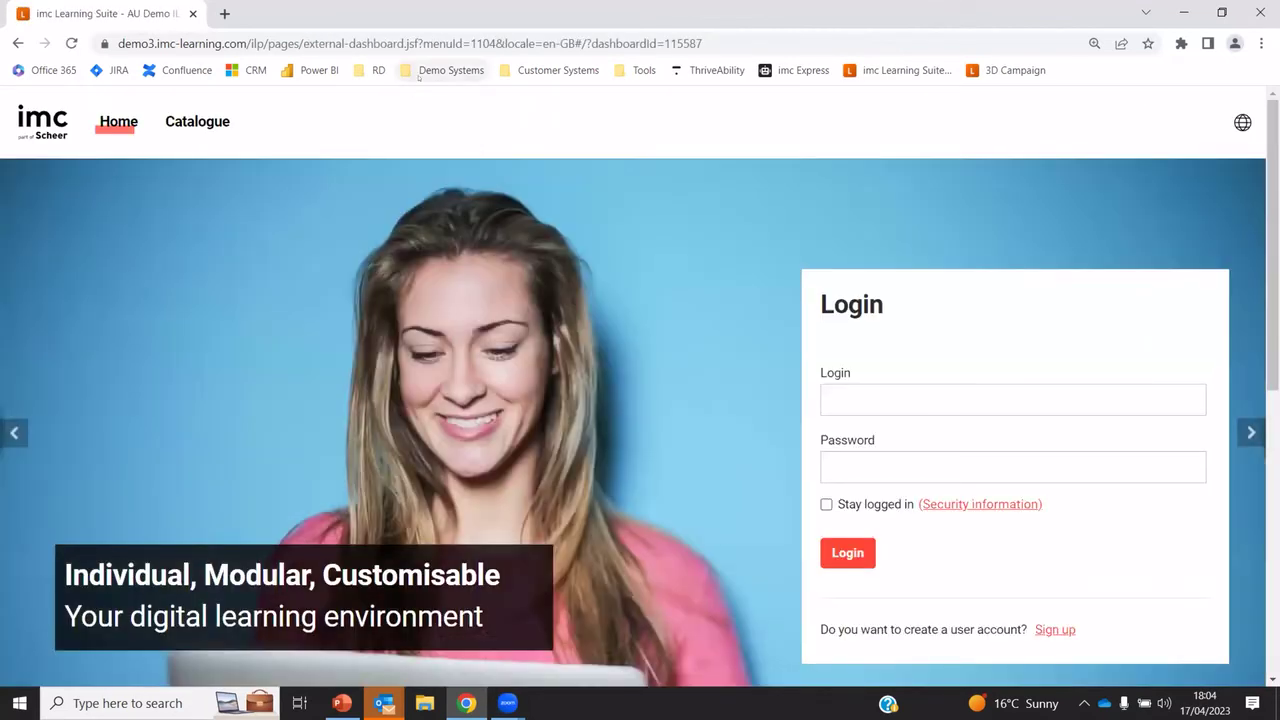
# Go to the sandbox demo system and submit the administrator login and password
pyautogui.click(442, 70)
pyautogui.click(431, 96)
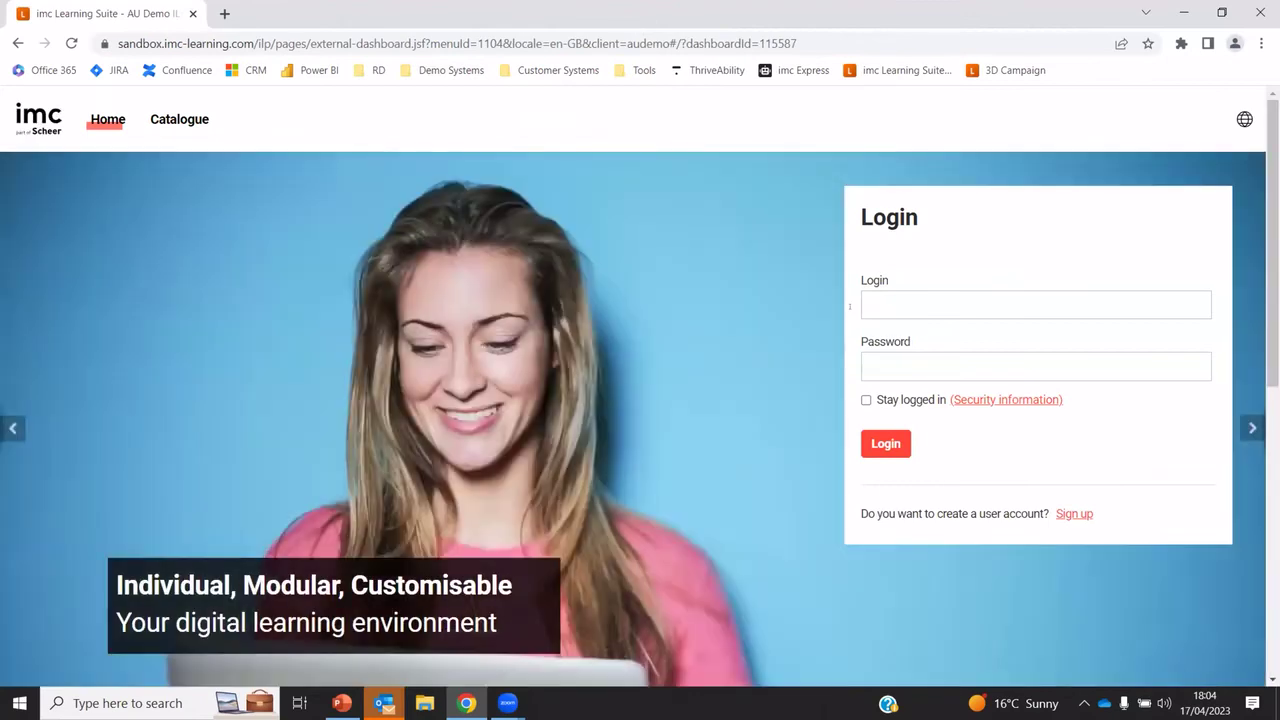
pyautogui.click(925, 296)
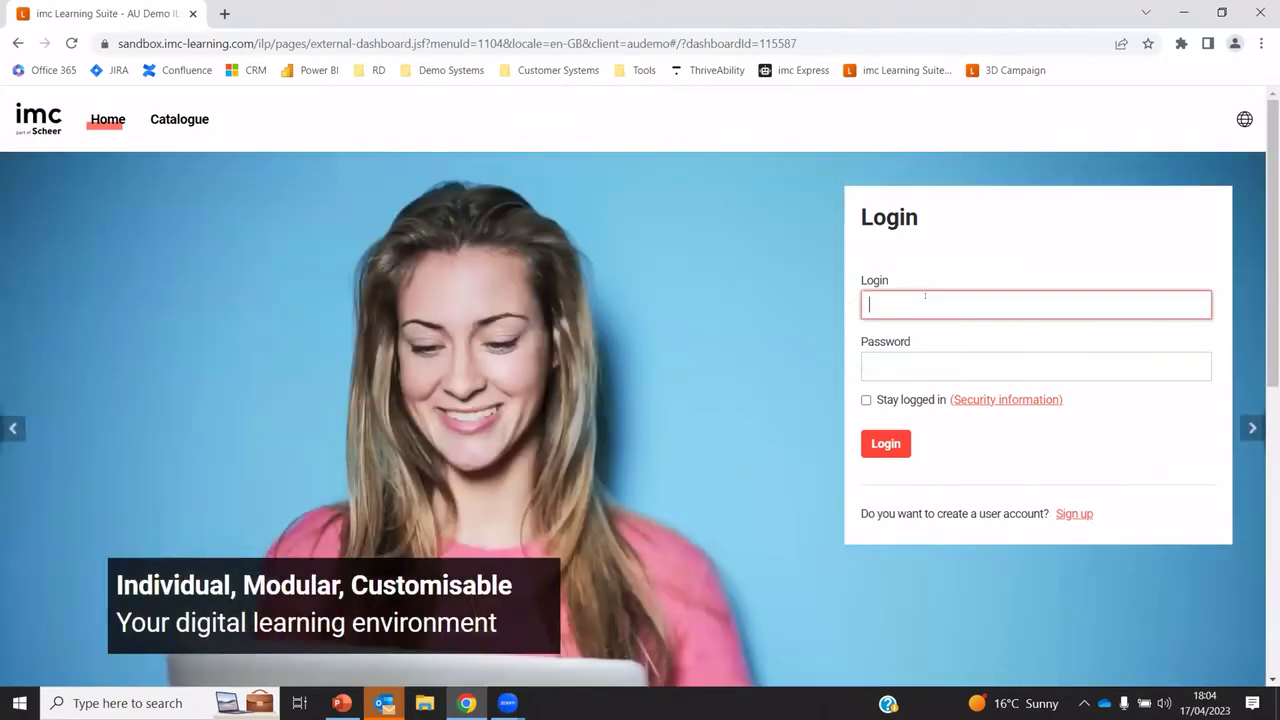
pyautogui.write('demoa')
pyautogui.press('Tab')
pyautogui.write('demoa')
pyautogui.press('Return')
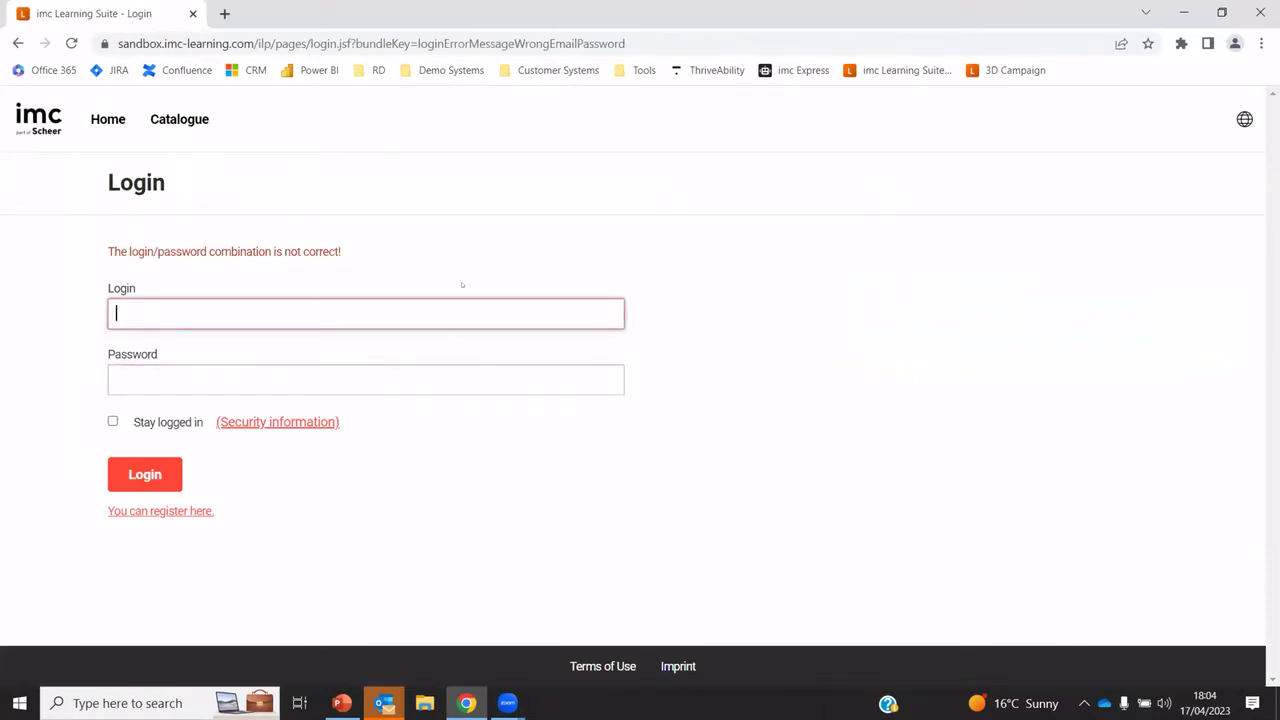
# Re-enter the corrected password after the login error to reach Admin Home
pyautogui.write('demoa')
pyautogui.press('Tab')
pyautogui.write('demoa1')
pyautogui.press('Return')
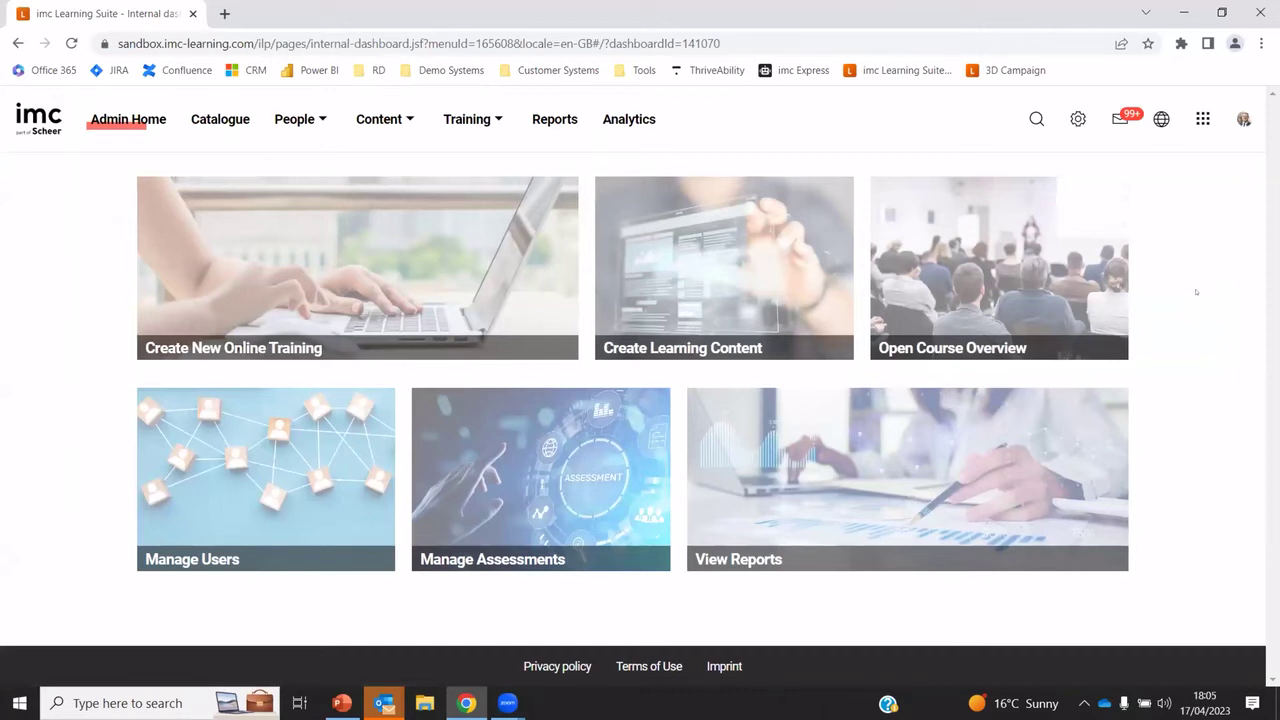
# Switch to the Manager role to list the 67 staff on My staff
pyautogui.click(1203, 119)
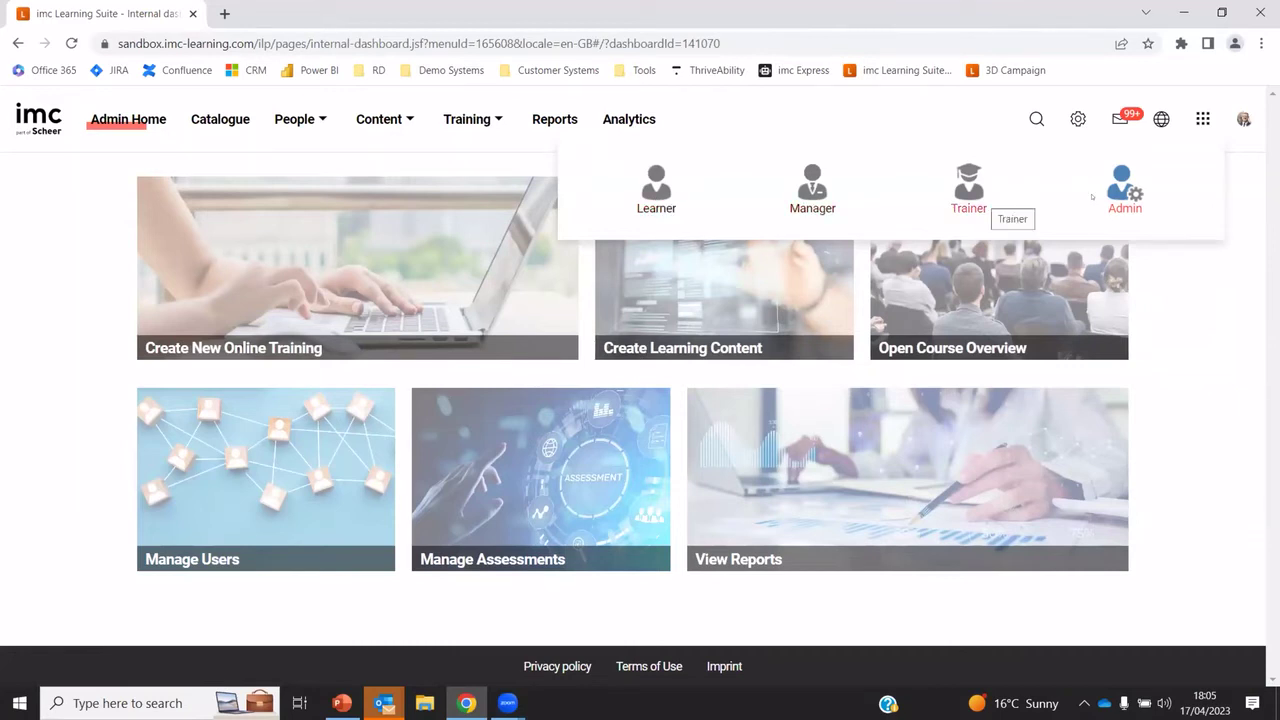
pyautogui.click(805, 200)
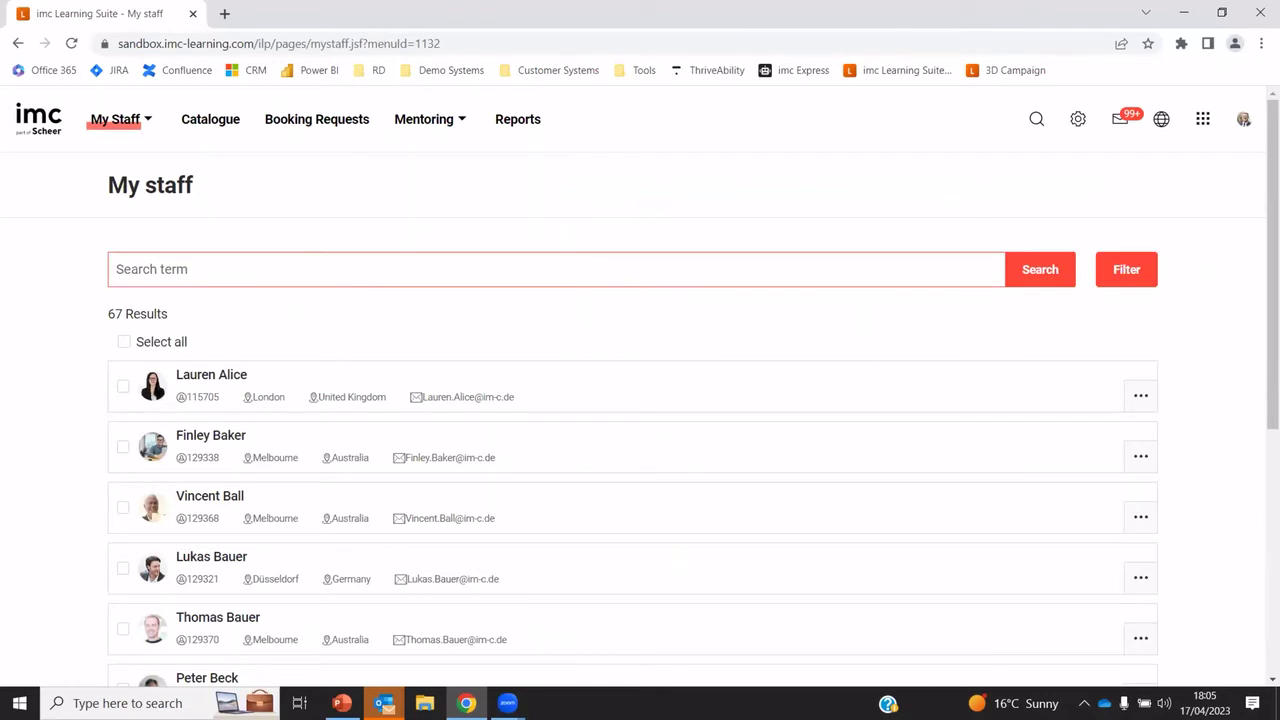
# Tick three staff members on the My staff list so 3 users are selected
pyautogui.scroll(-3, 1272, 300)
pyautogui.scroll(-2, 640, 400)
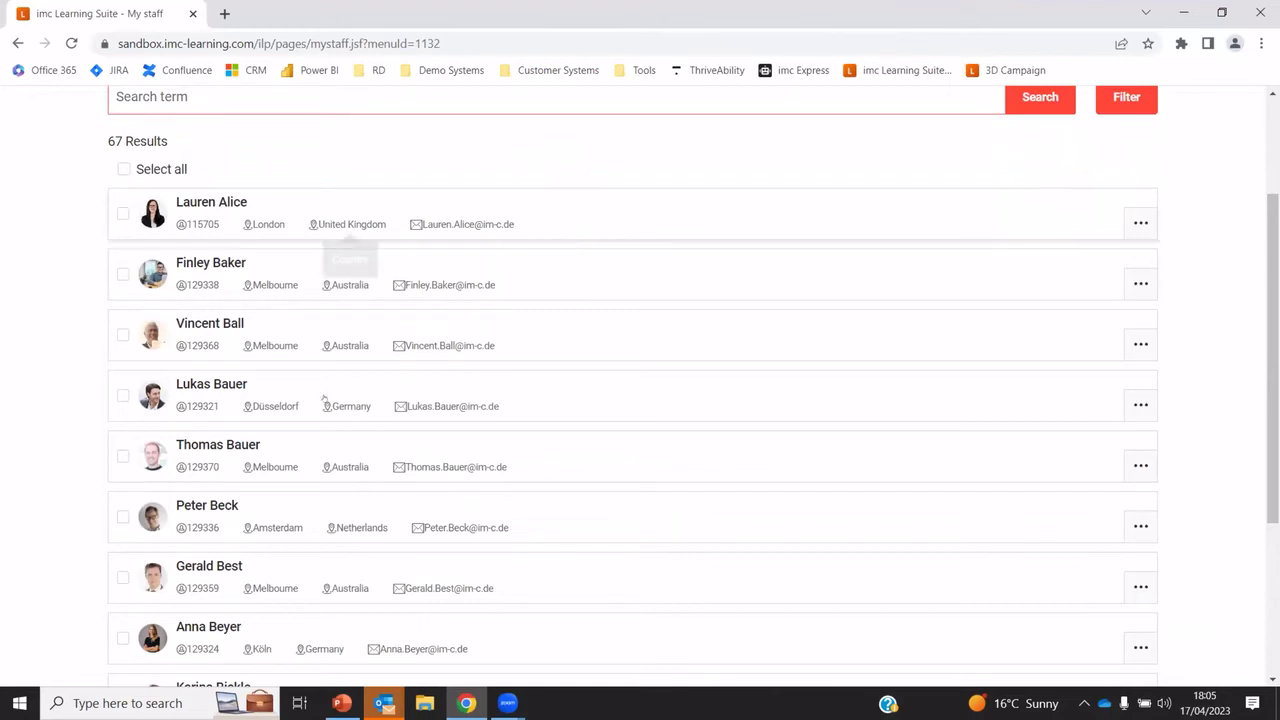
pyautogui.click(1138, 403)
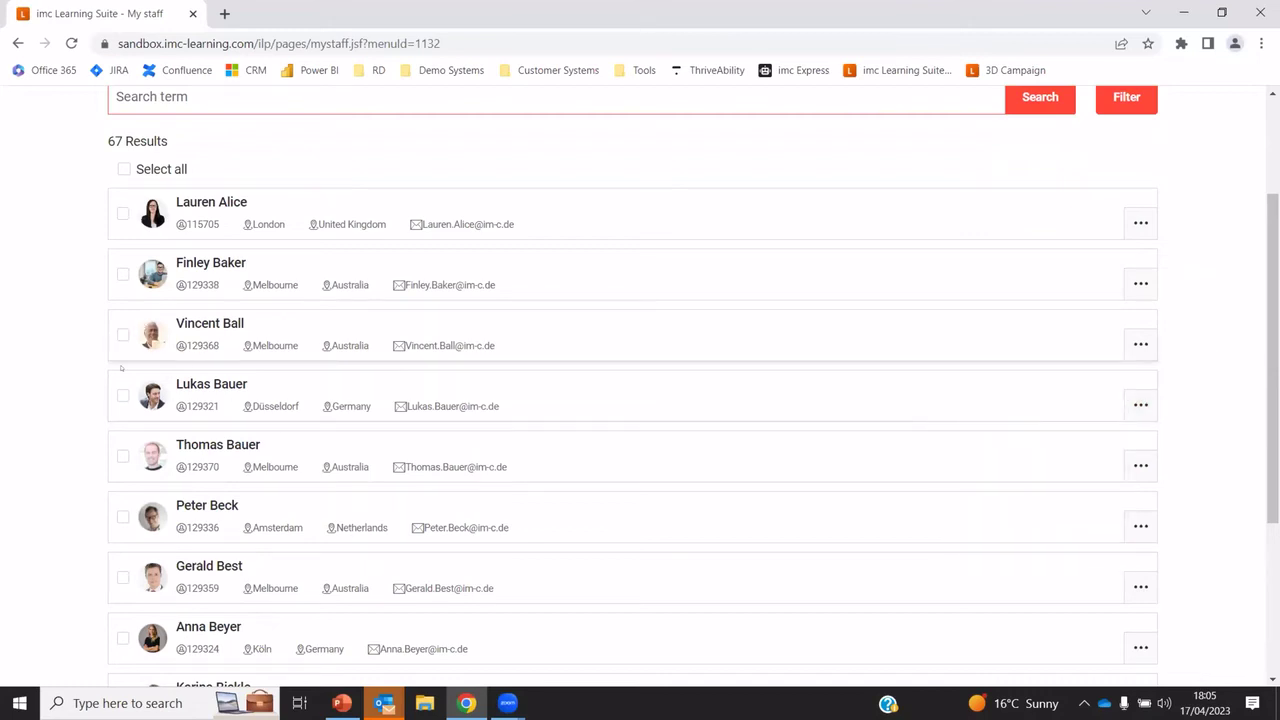
pyautogui.click(122, 333)
pyautogui.click(122, 395)
pyautogui.click(122, 456)
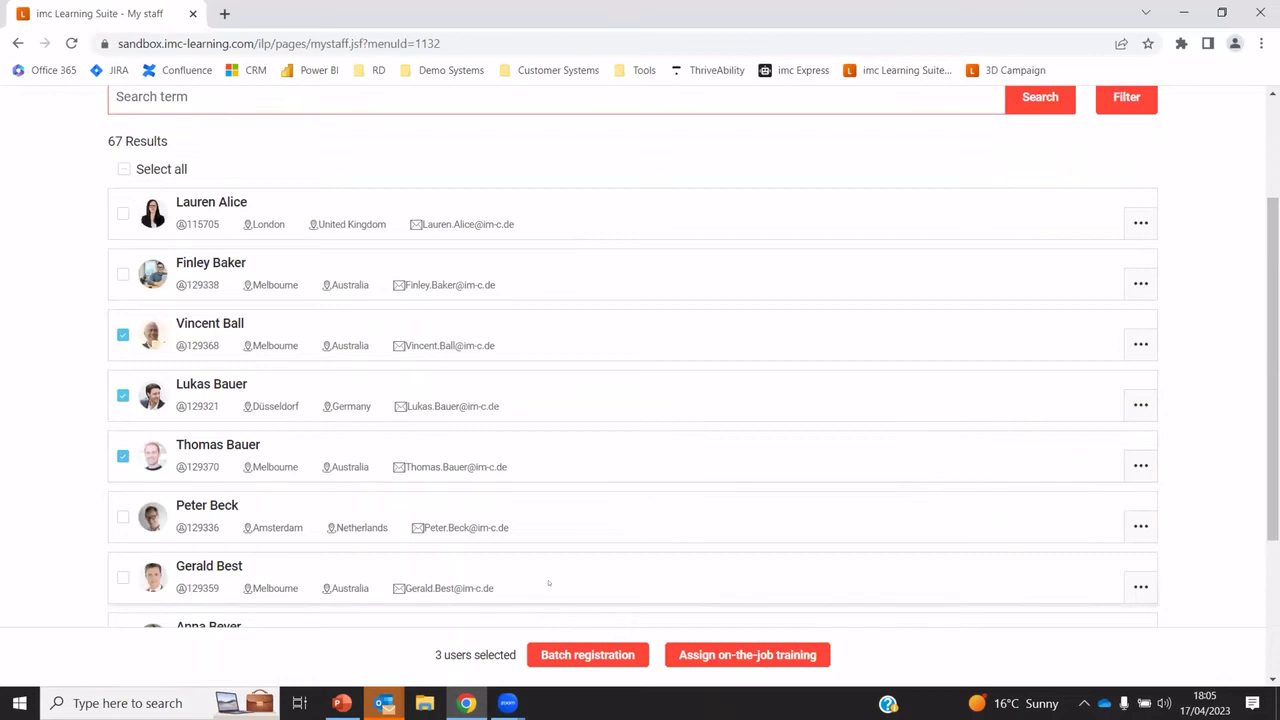
# Start a batch registration for the three staff and add Sales Techniques to the courses
pyautogui.click(587, 655)
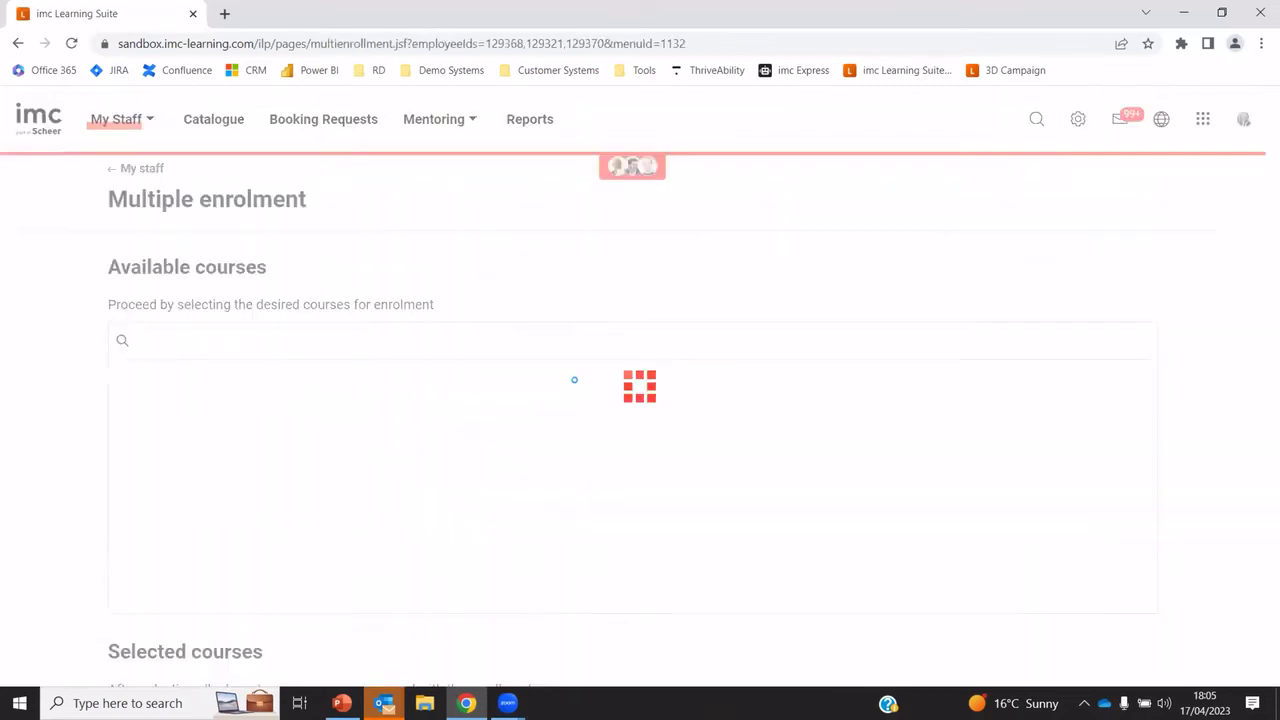
pyautogui.scroll(-3, 451, 414)
pyautogui.scroll(-1, 329, 465)
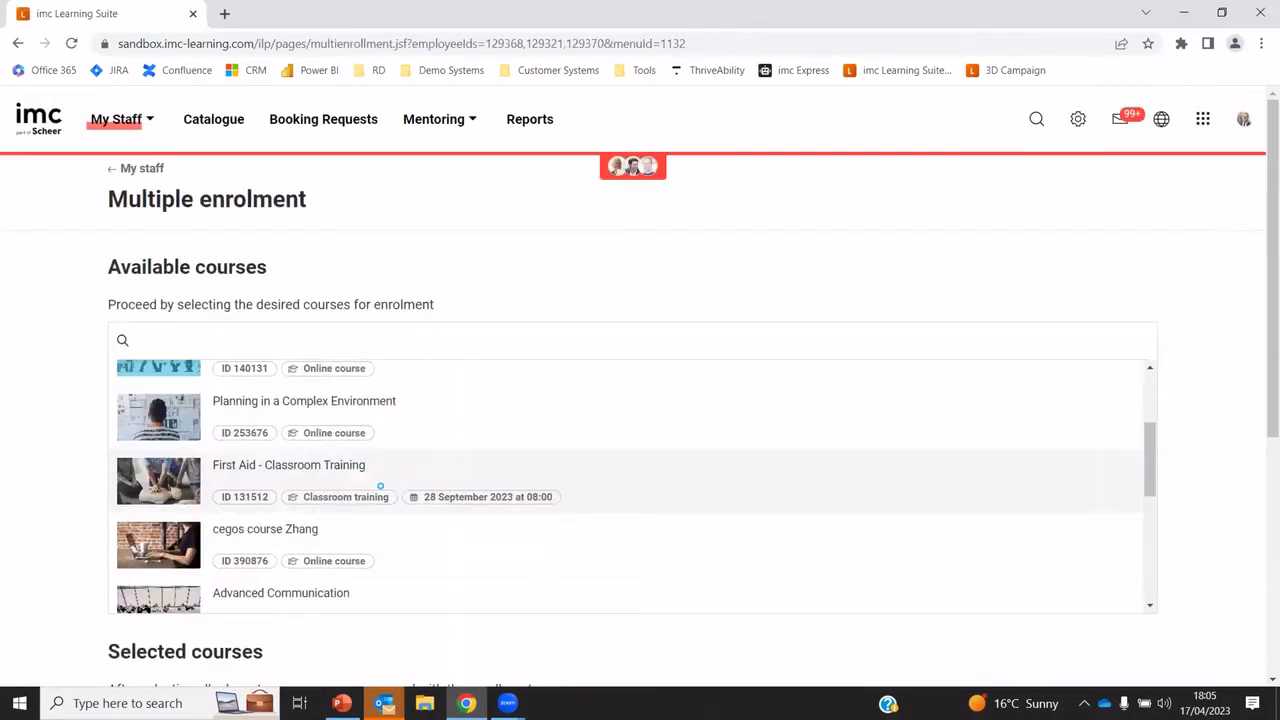
pyautogui.scroll(-3, 322, 465)
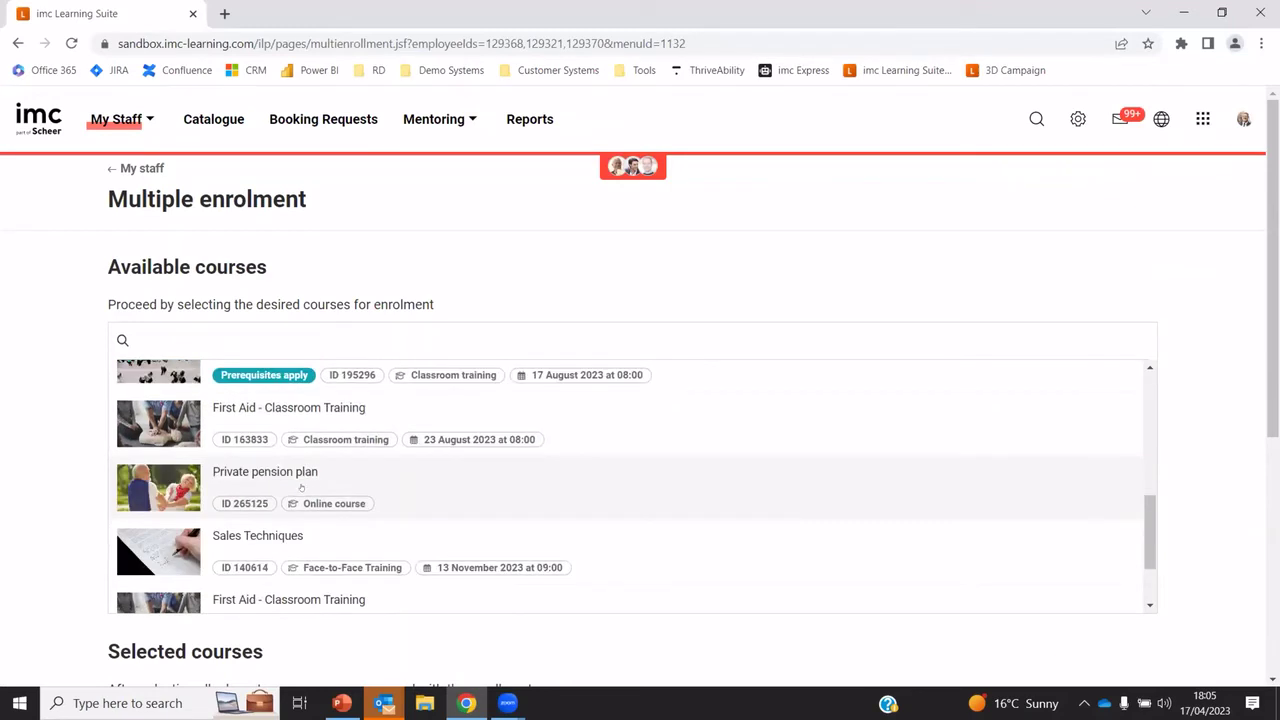
pyautogui.click(300, 550)
pyautogui.scroll(-1, 300, 550)
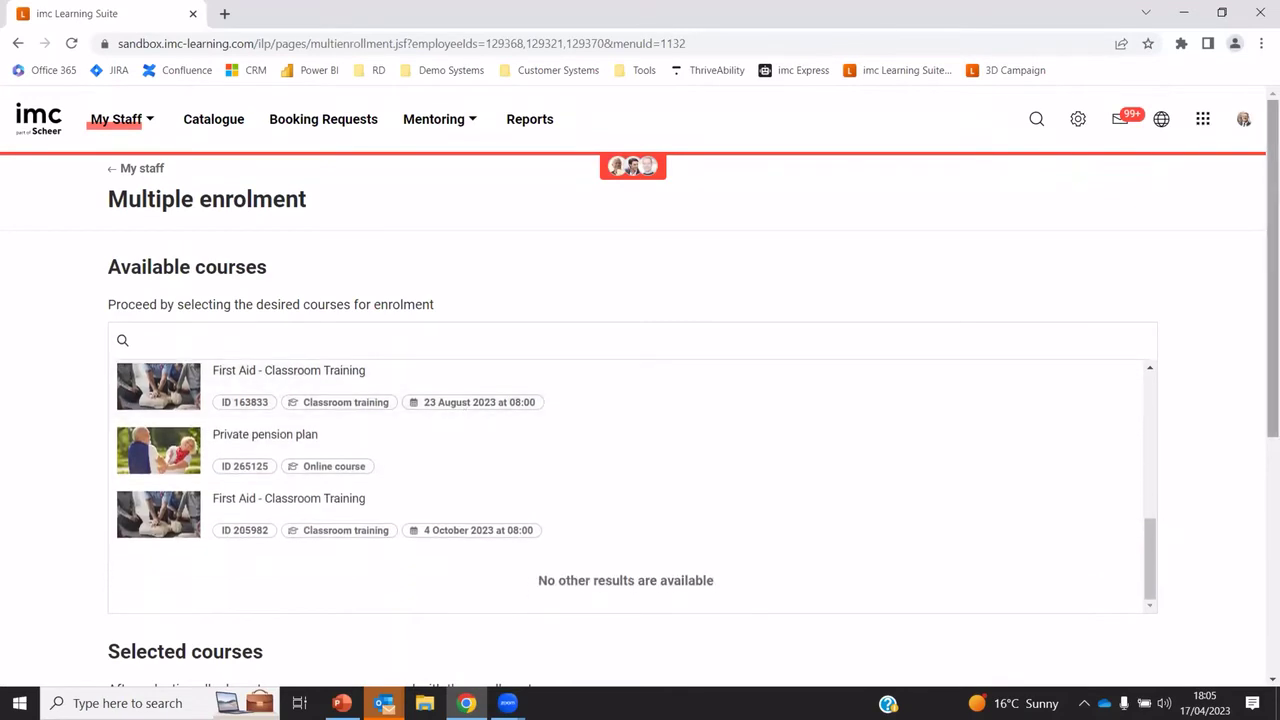
pyautogui.scroll(-4, 492, 336)
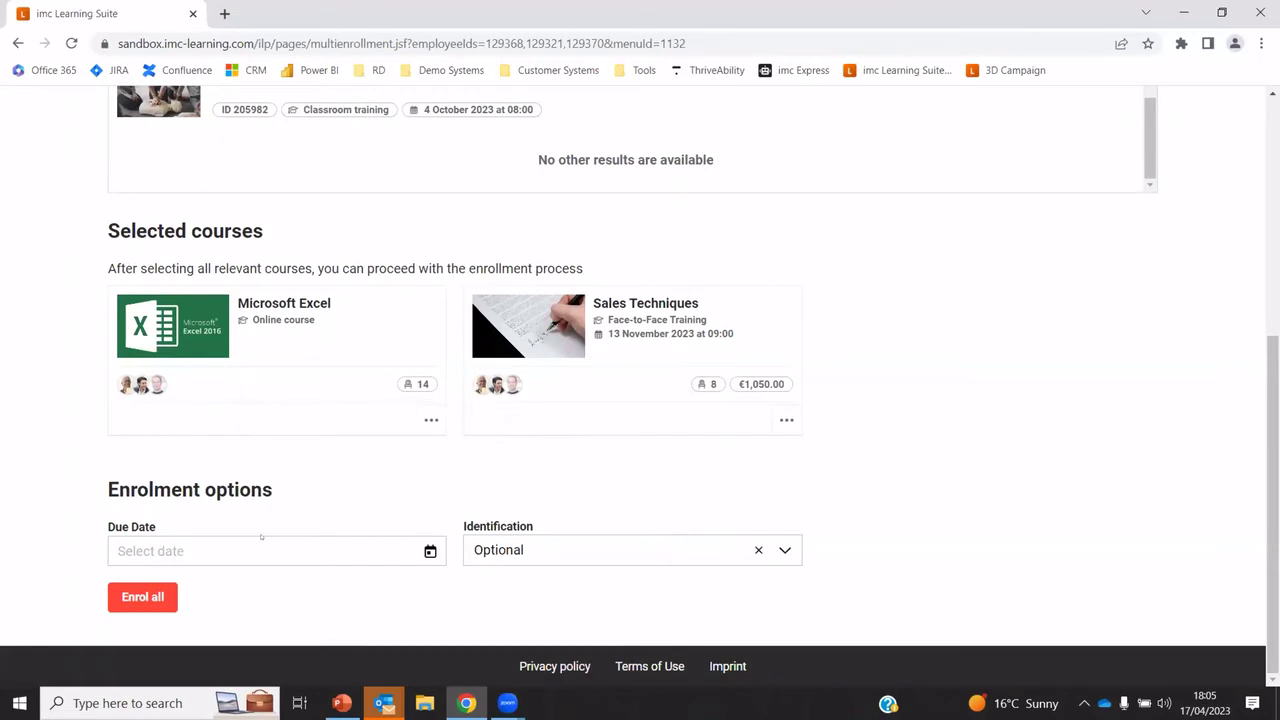
# Set a 30 April 2023 due date and Mandatory identification, then view booking requests
pyautogui.click(411, 550)
pyautogui.click(430, 551)
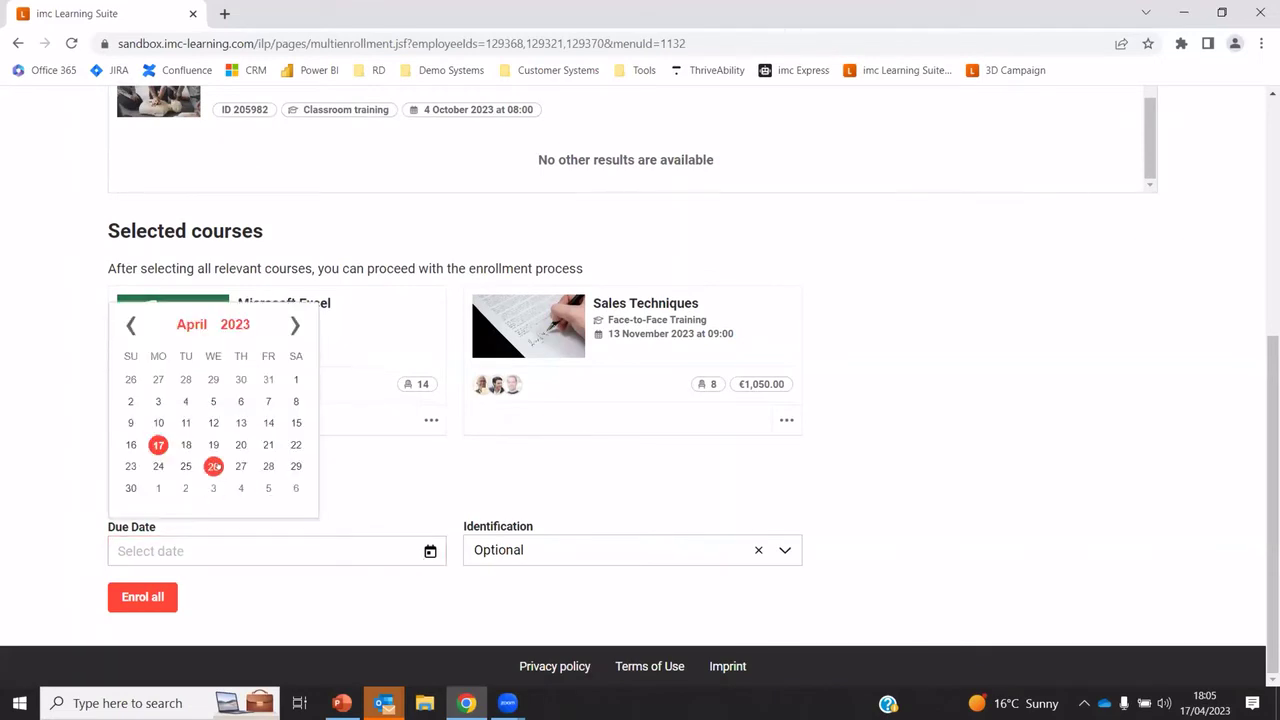
pyautogui.click(131, 489)
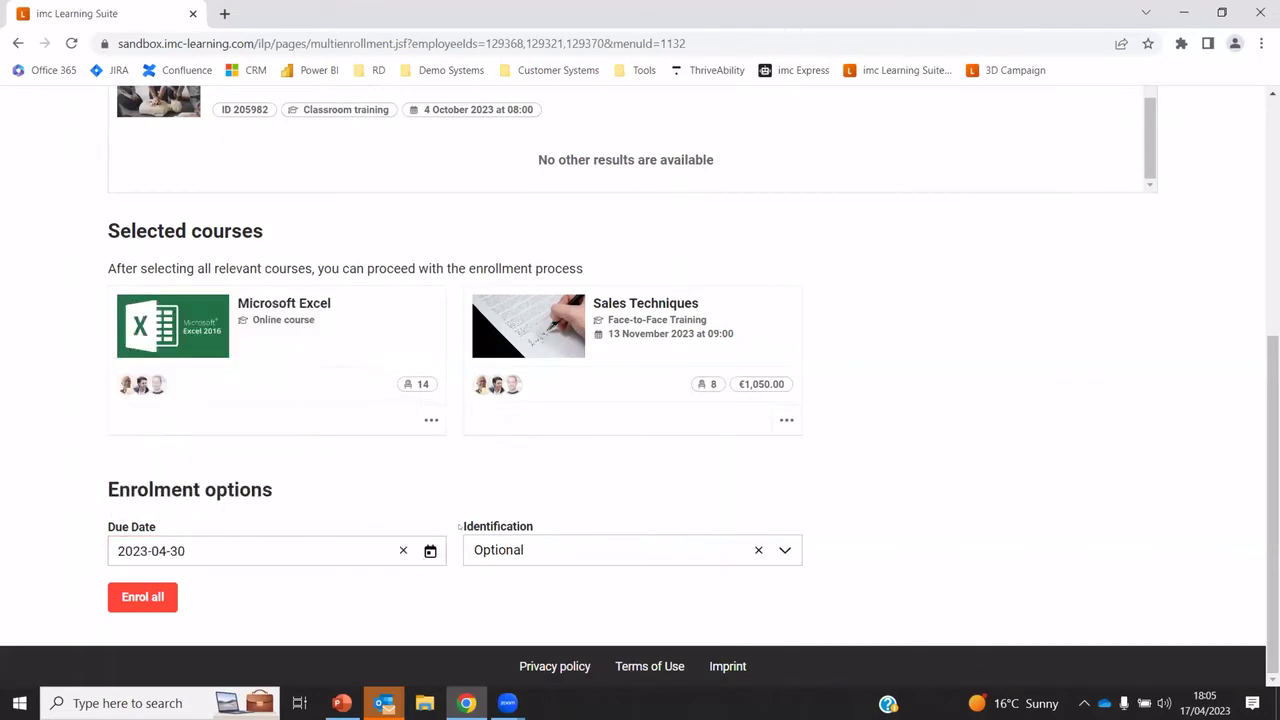
pyautogui.click(762, 551)
pyautogui.click(513, 574)
pyautogui.scroll(5, 640, 400)
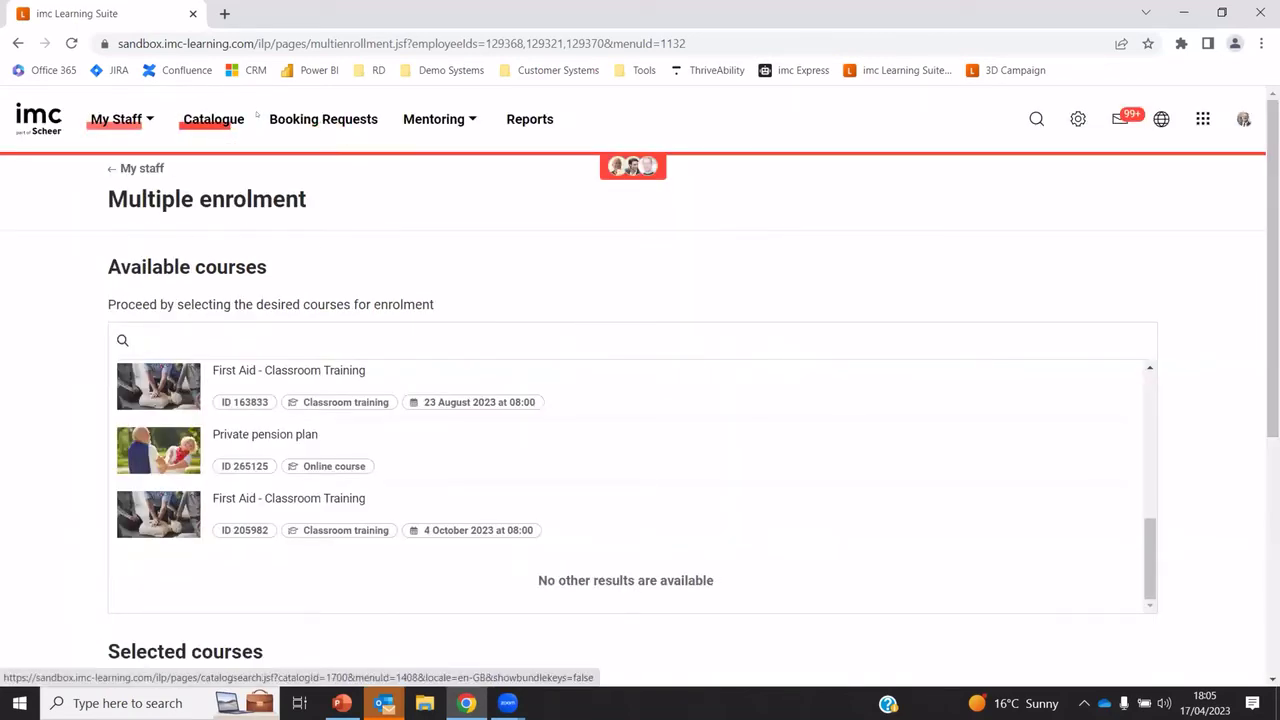
pyautogui.click(323, 120)
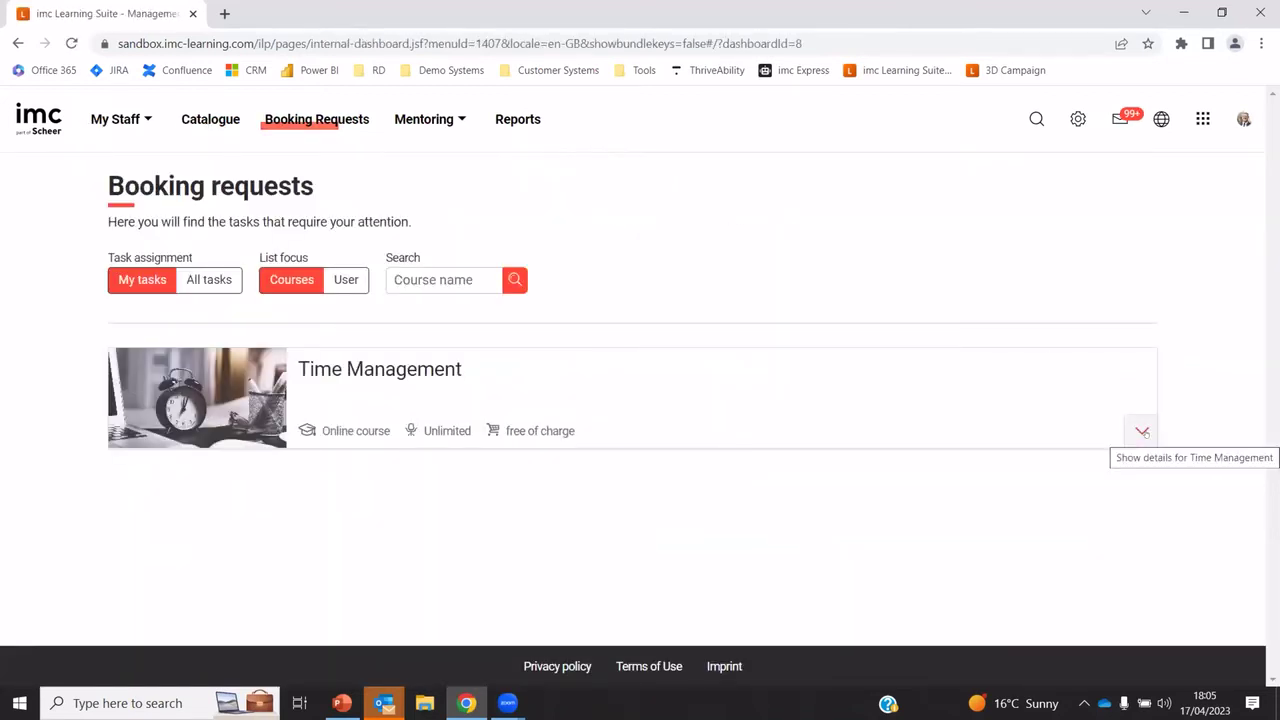
# Expand Time Management's pending confirmations, then switch to the Trainer role
pyautogui.click(1142, 432)
pyautogui.scroll(-3, 1130, 420)
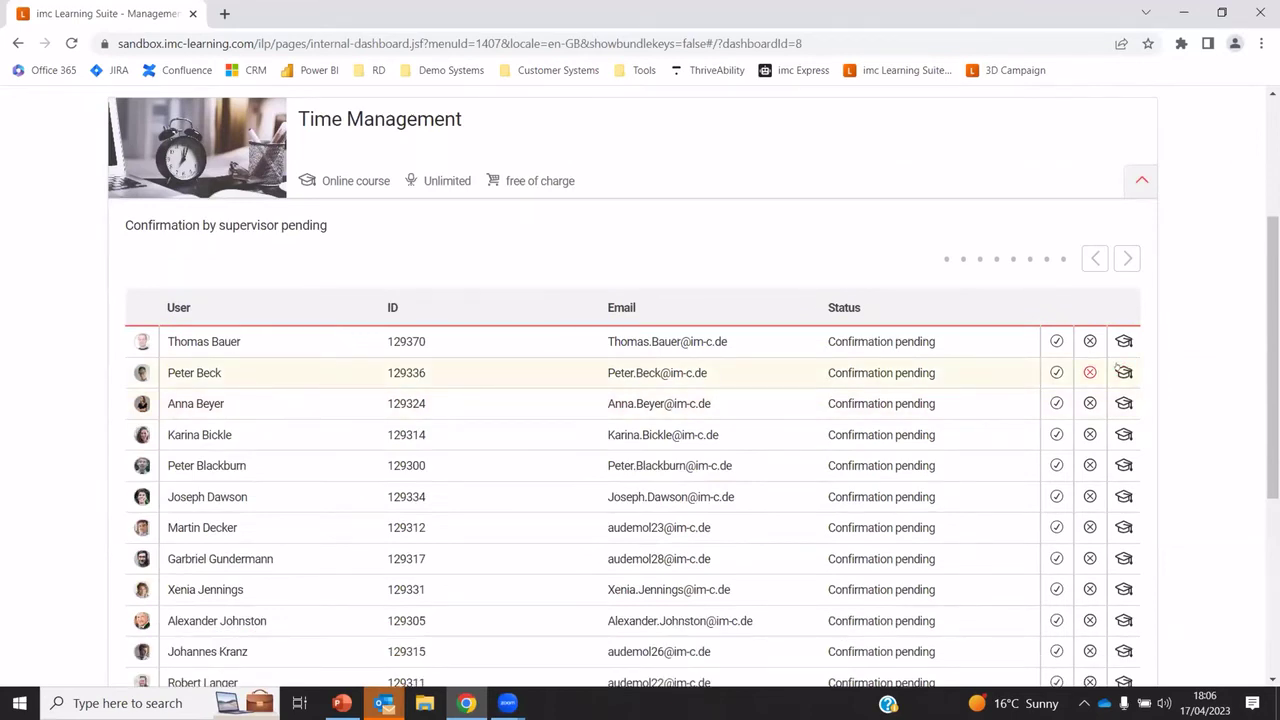
pyautogui.scroll(3, 1157, 232)
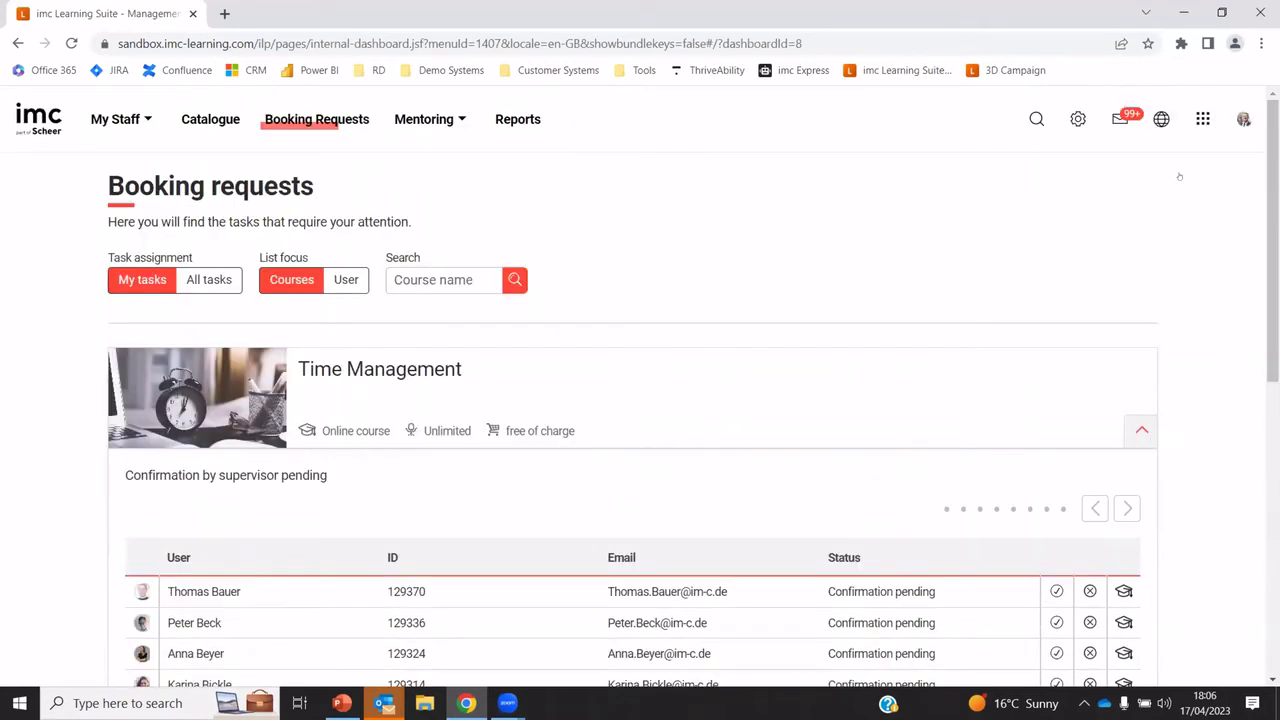
pyautogui.click(1203, 119)
pyautogui.click(962, 200)
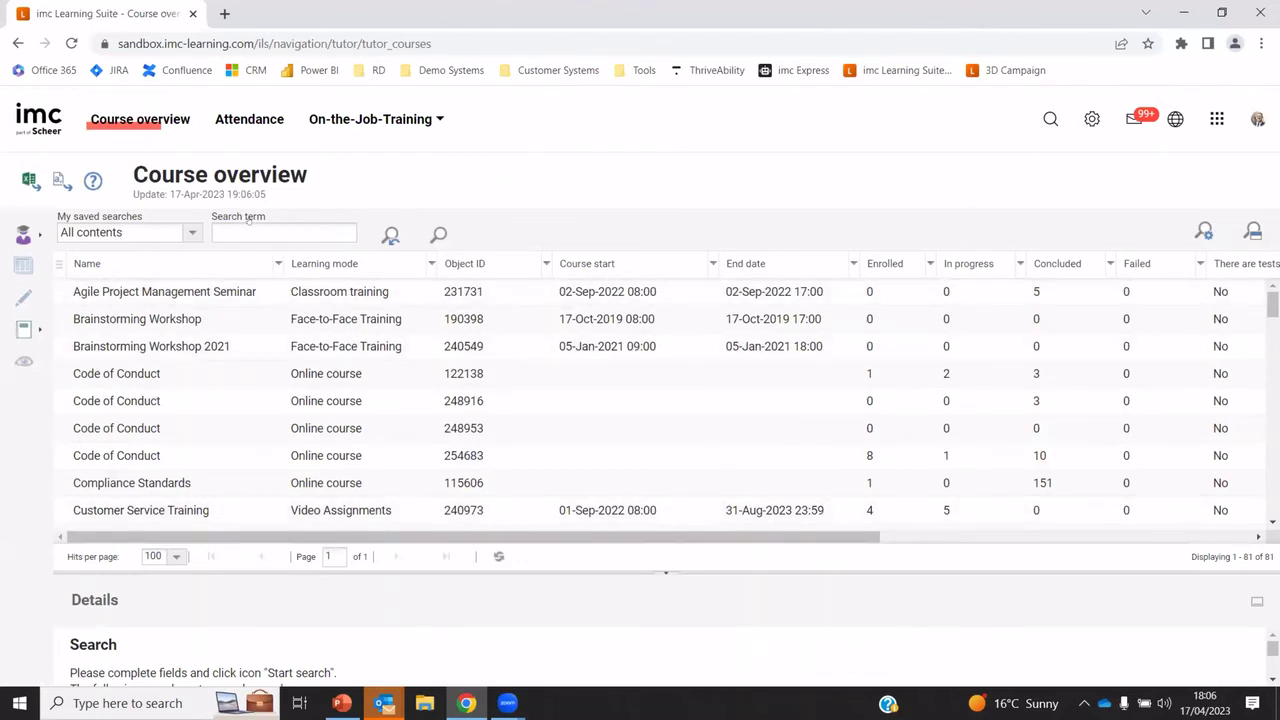
# Search 'new', open New Manager Training's course management page and show its syllabus
pyautogui.press('Return')
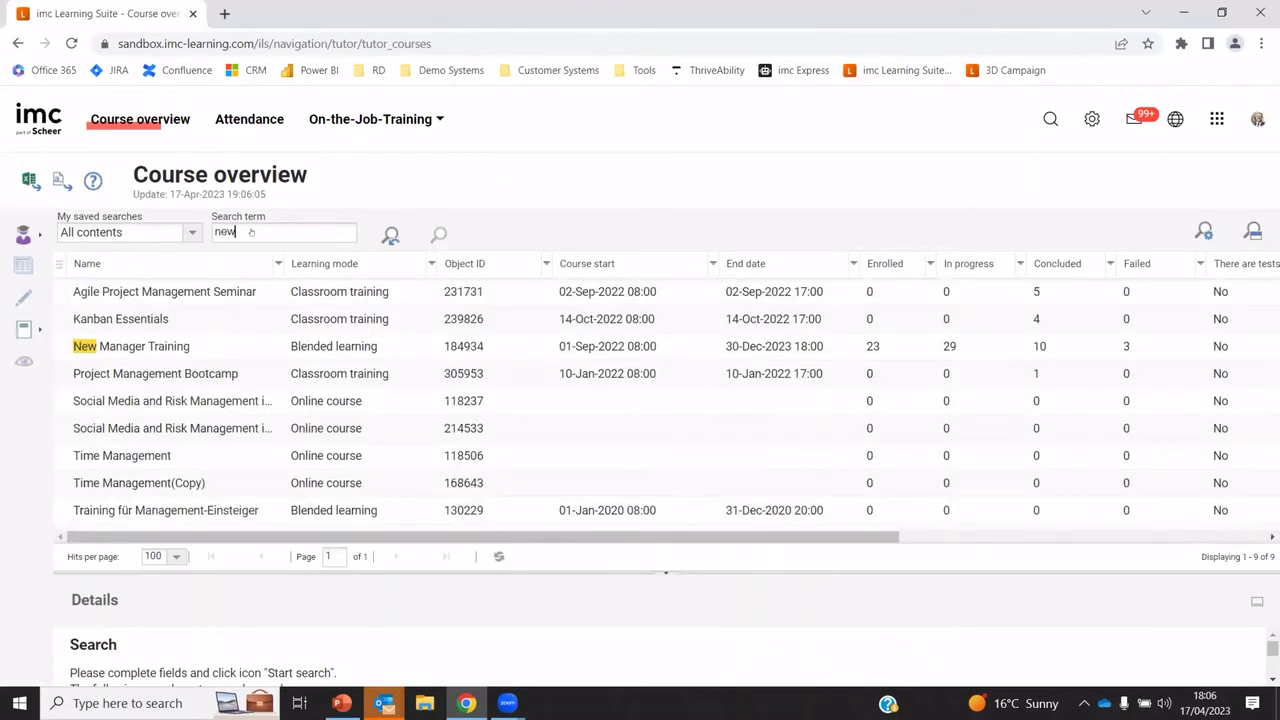
pyautogui.click(316, 346)
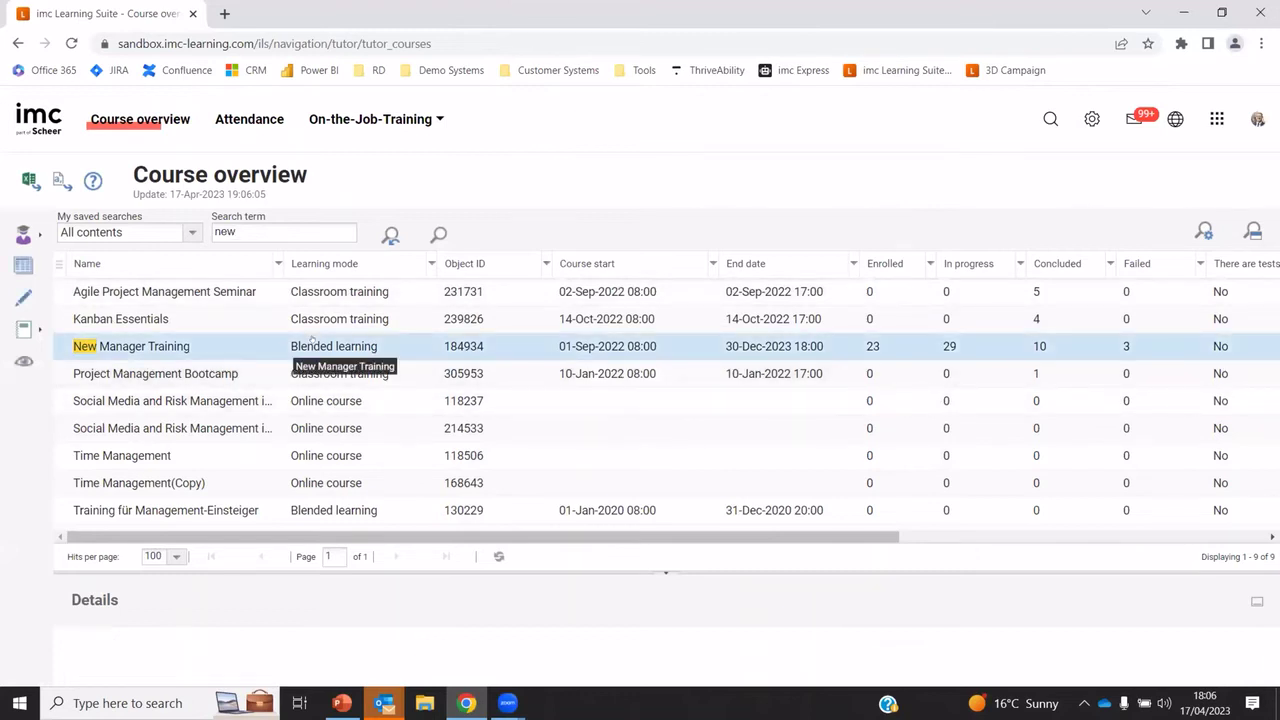
pyautogui.click(23, 234)
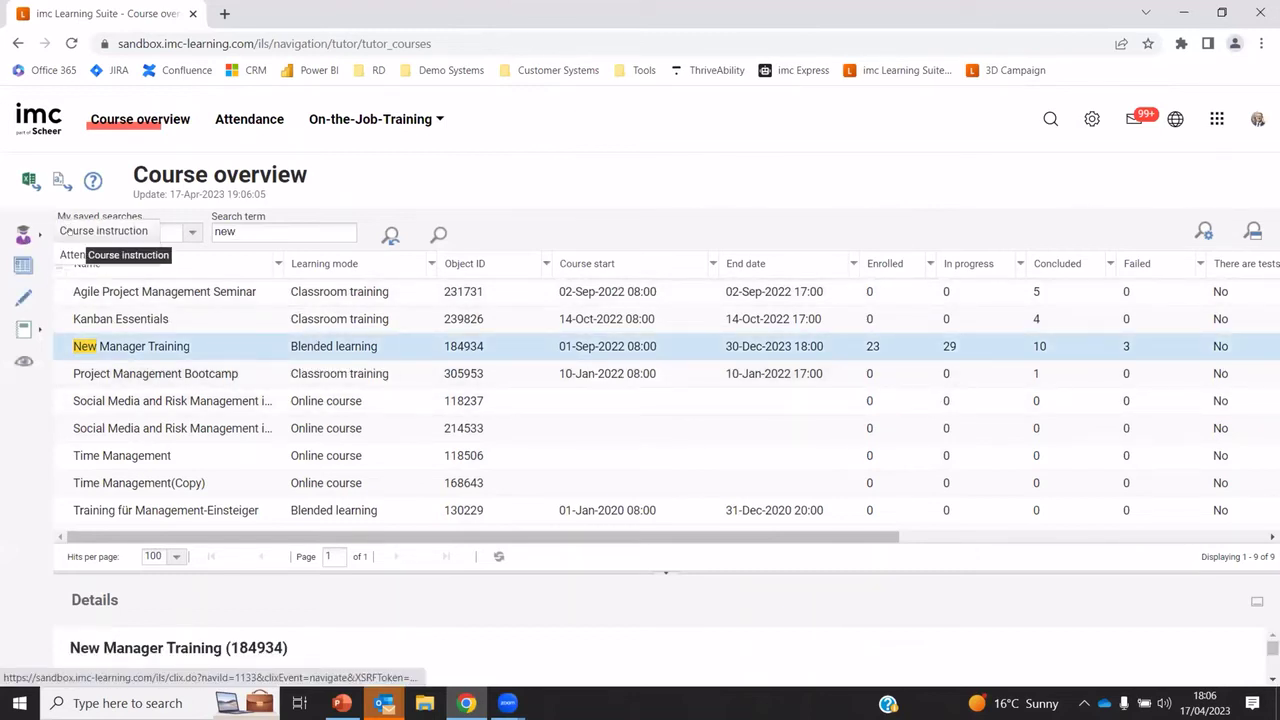
pyautogui.click(76, 232)
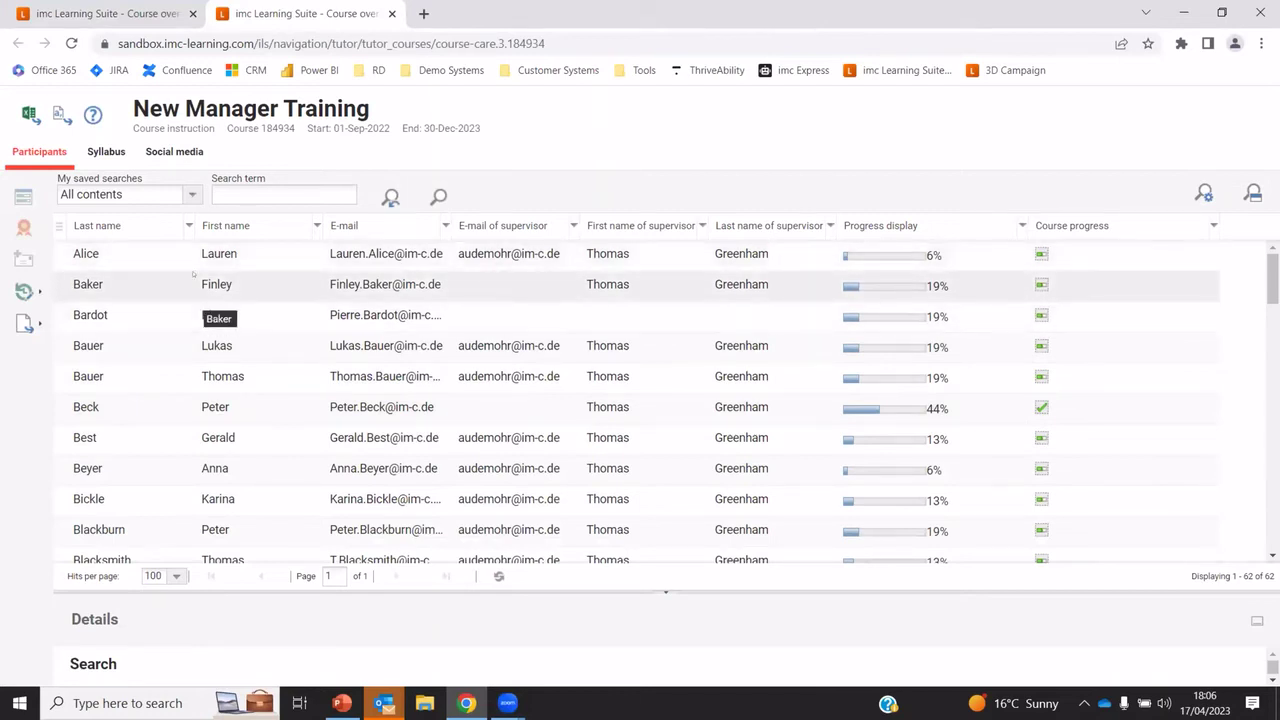
pyautogui.click(105, 151)
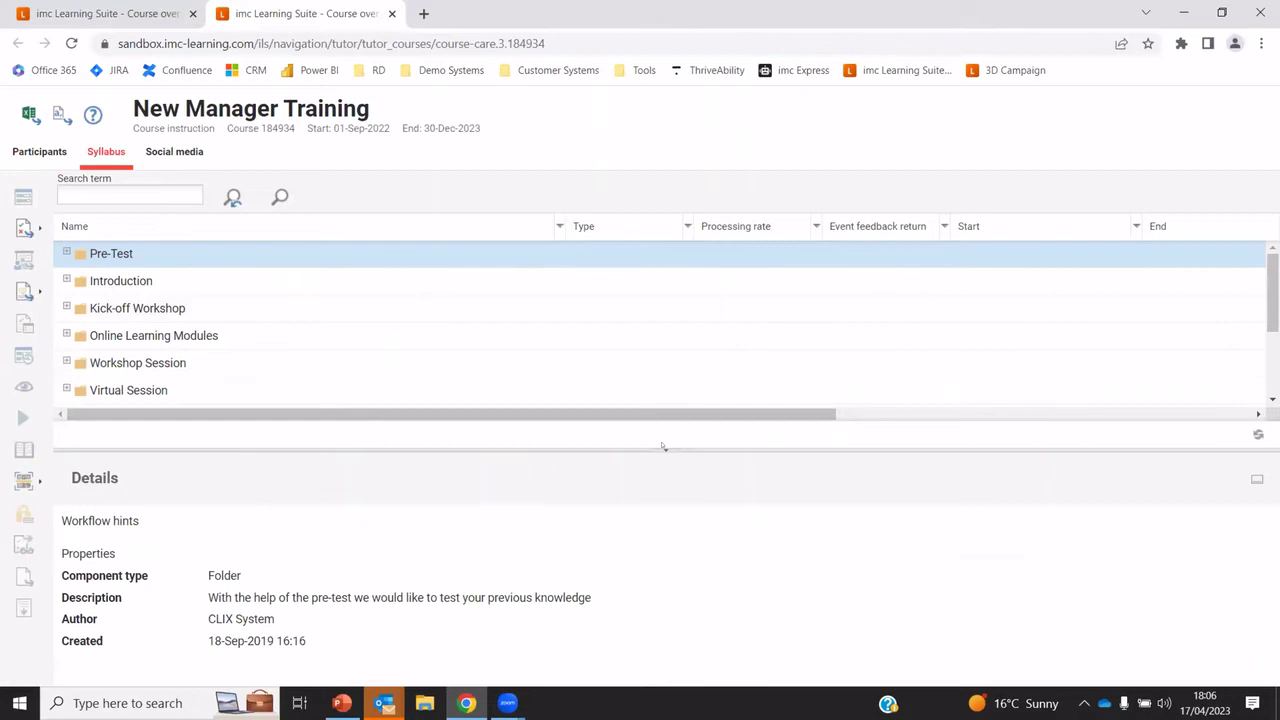
pyautogui.click(661, 451)
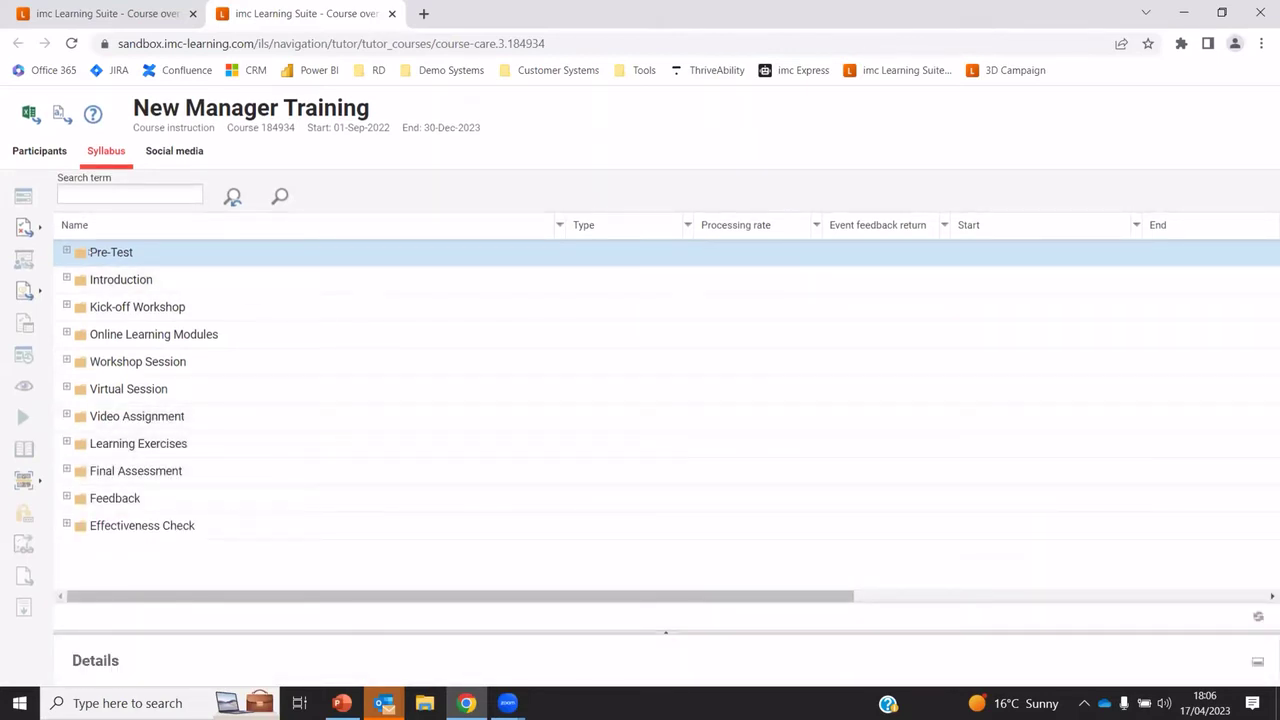
pyautogui.click(63, 252)
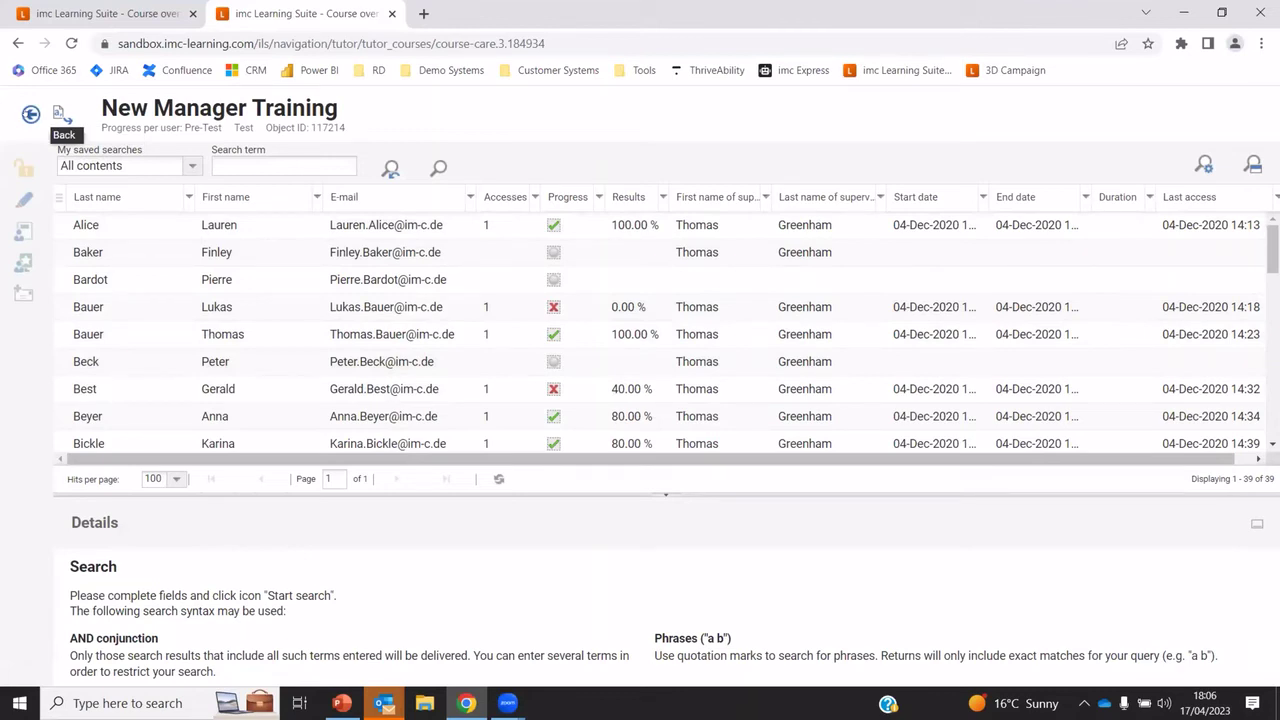
pyautogui.click(31, 115)
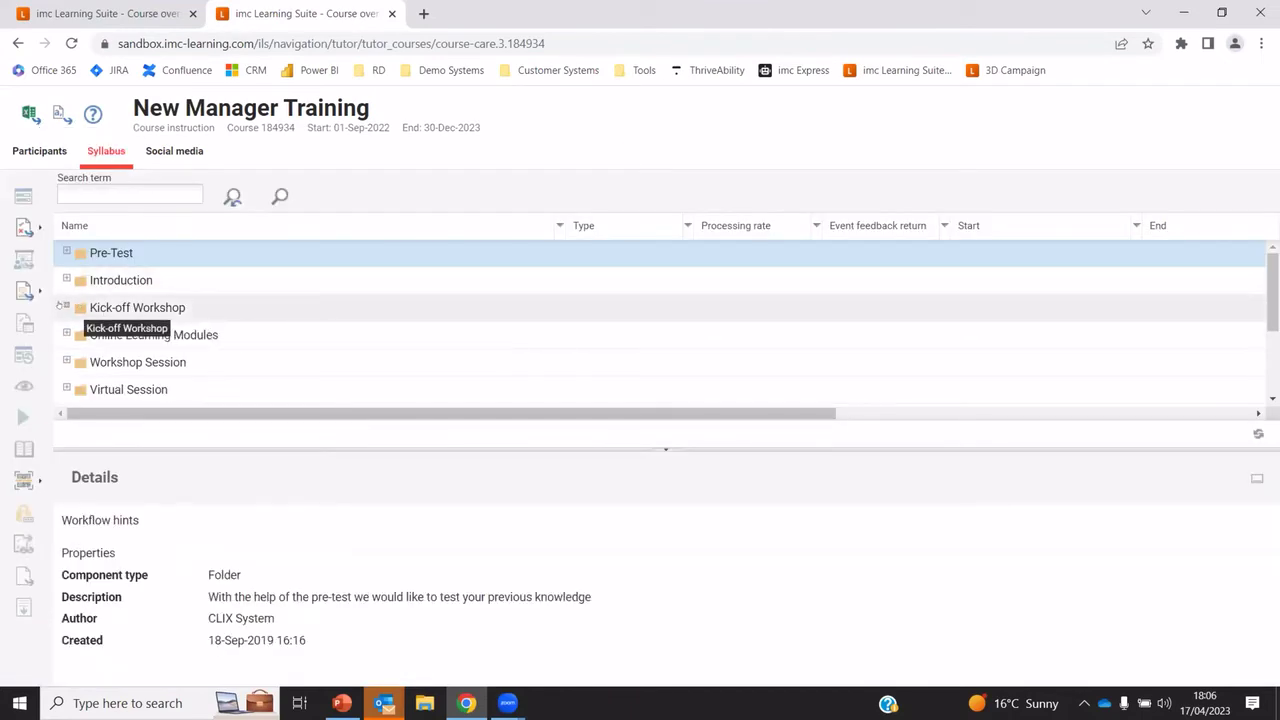
# Generate the Kick-off Workshop attendance QR code PDF, then return to the Course overview tab
pyautogui.click(67, 307)
pyautogui.click(182, 332)
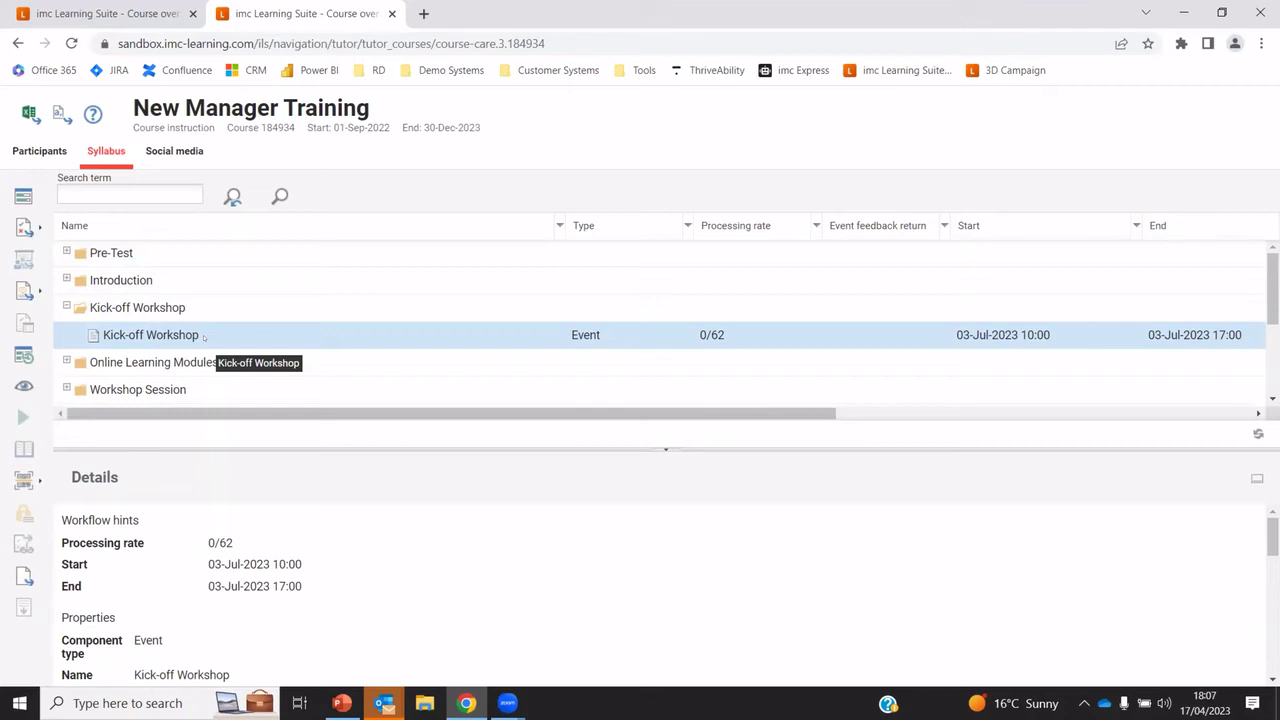
pyautogui.click(24, 480)
pyautogui.click(156, 499)
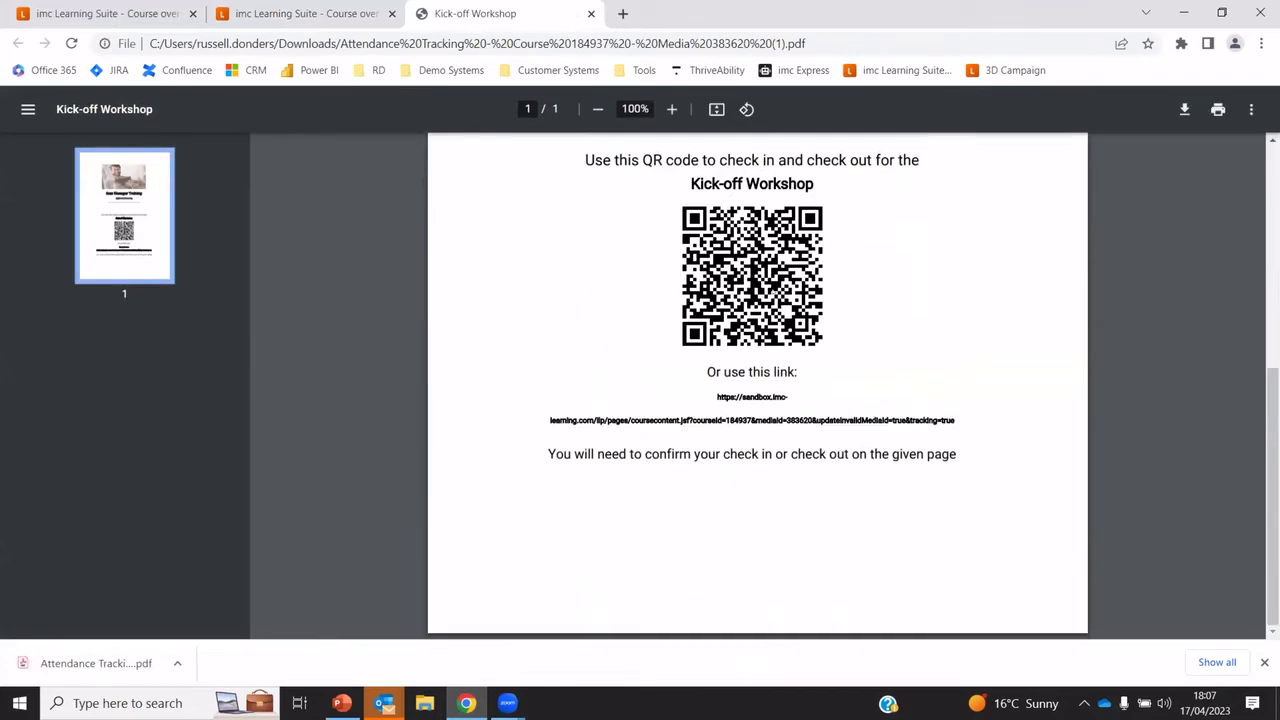
pyautogui.click(100, 13)
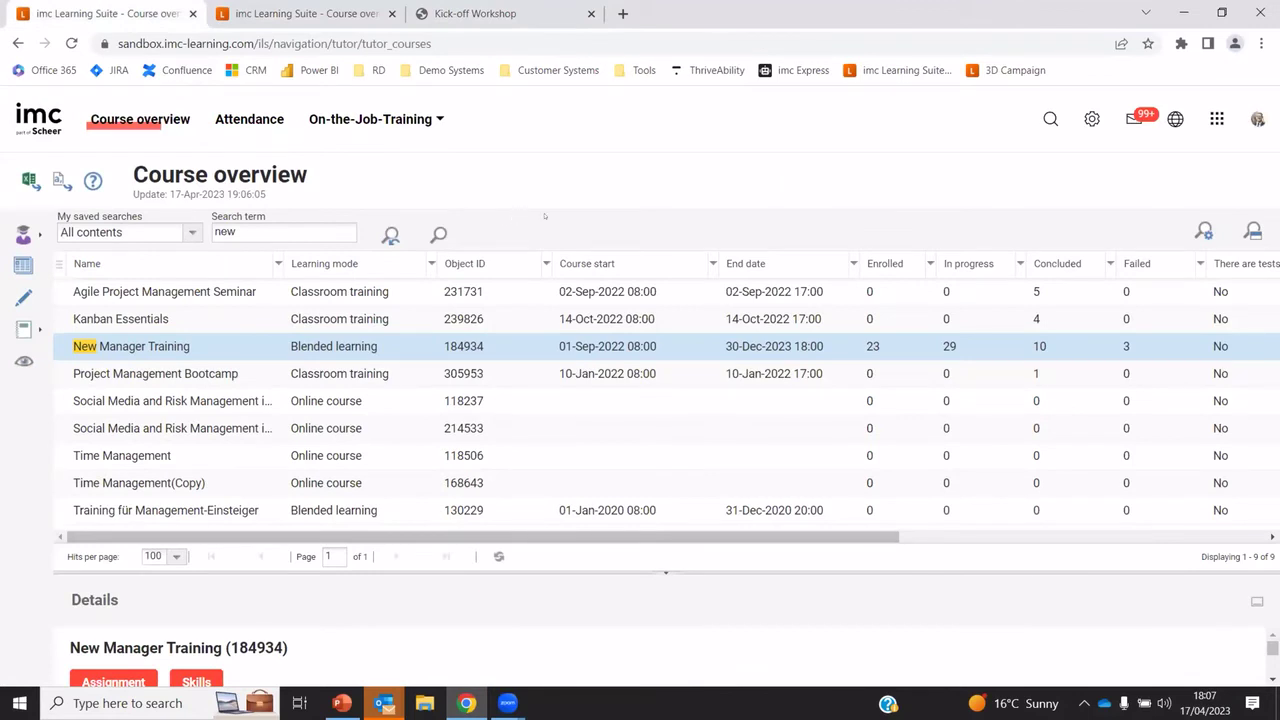
# Switch to the Admin role and look through the People, Content and Training menus
pyautogui.click(1216, 119)
pyautogui.click(1140, 200)
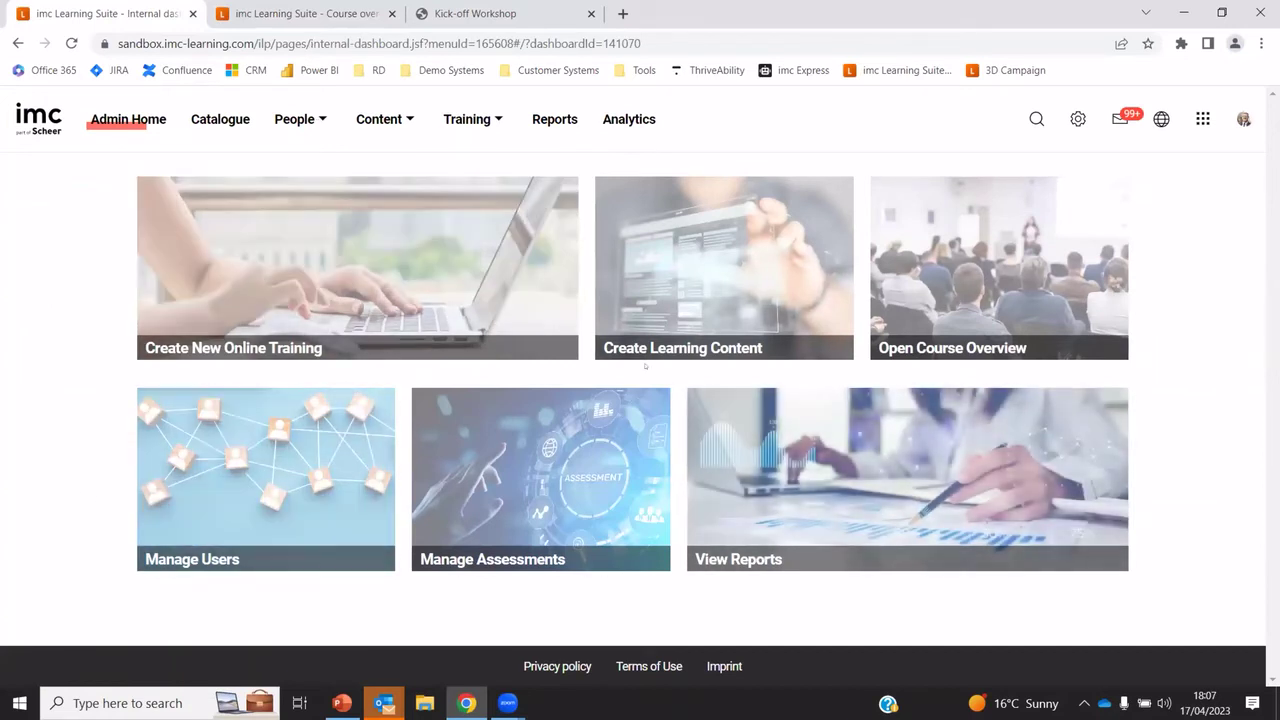
pyautogui.click(284, 122)
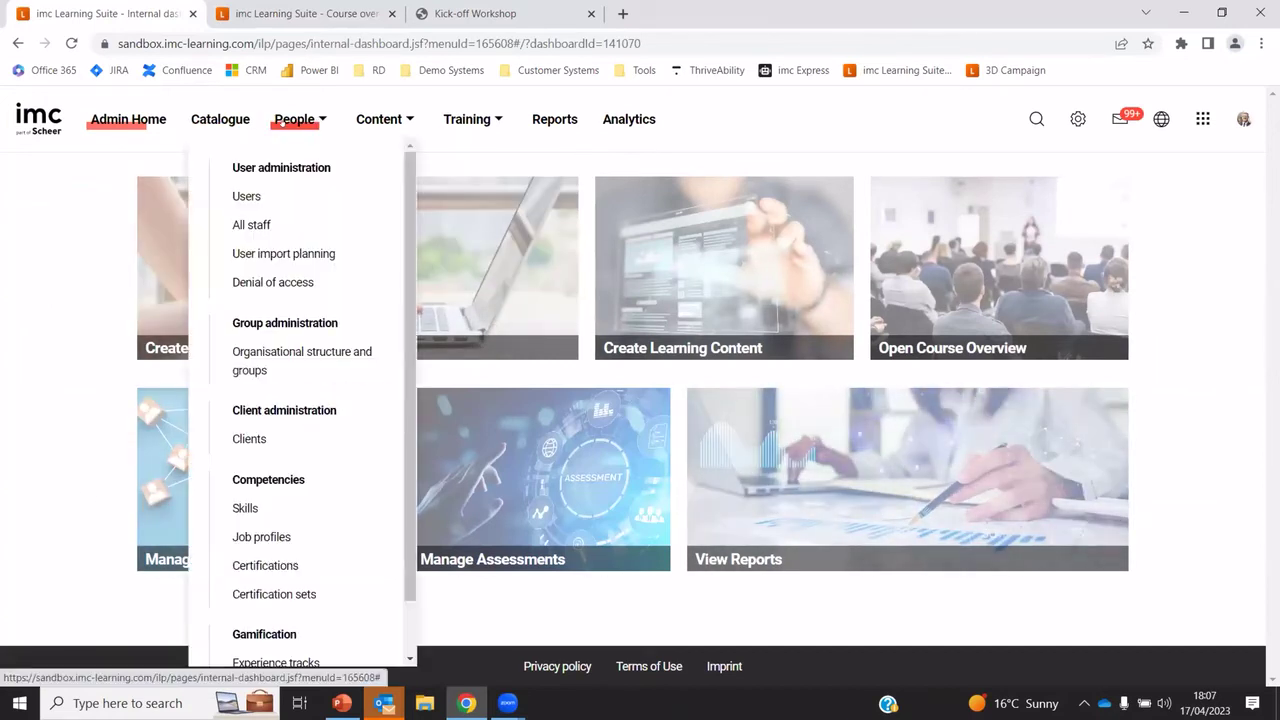
pyautogui.click(372, 120)
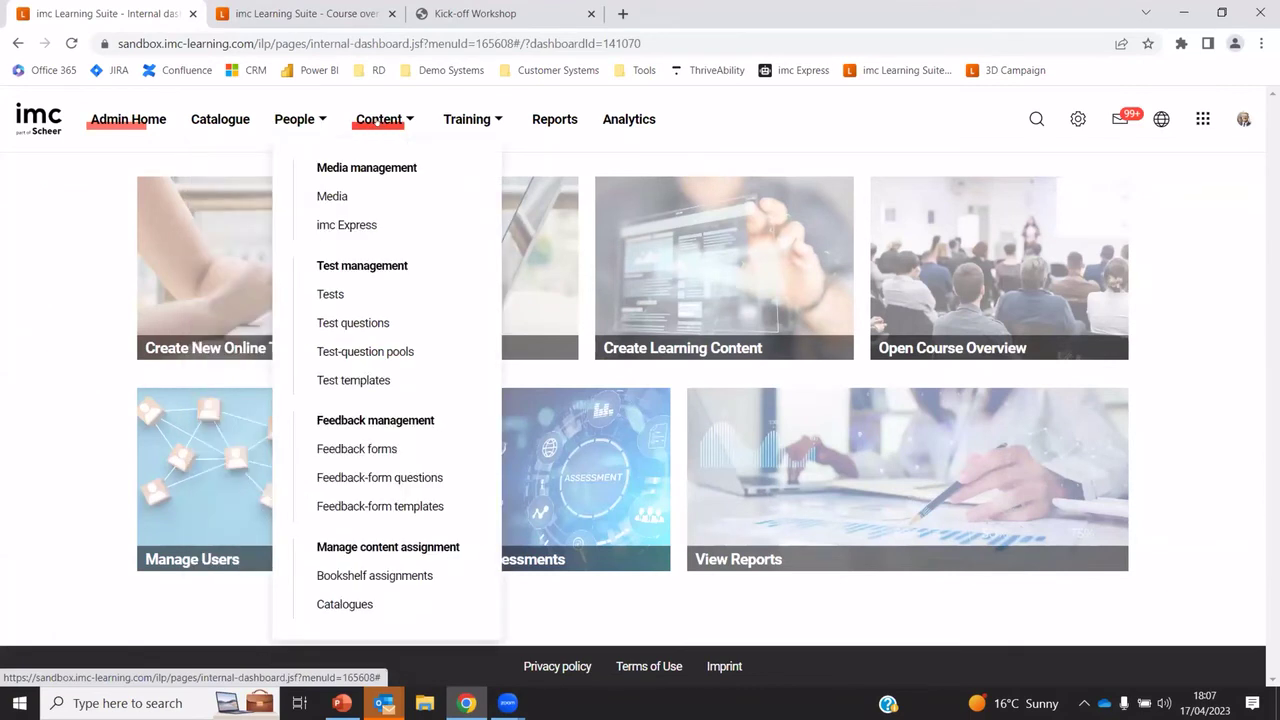
pyautogui.click(467, 119)
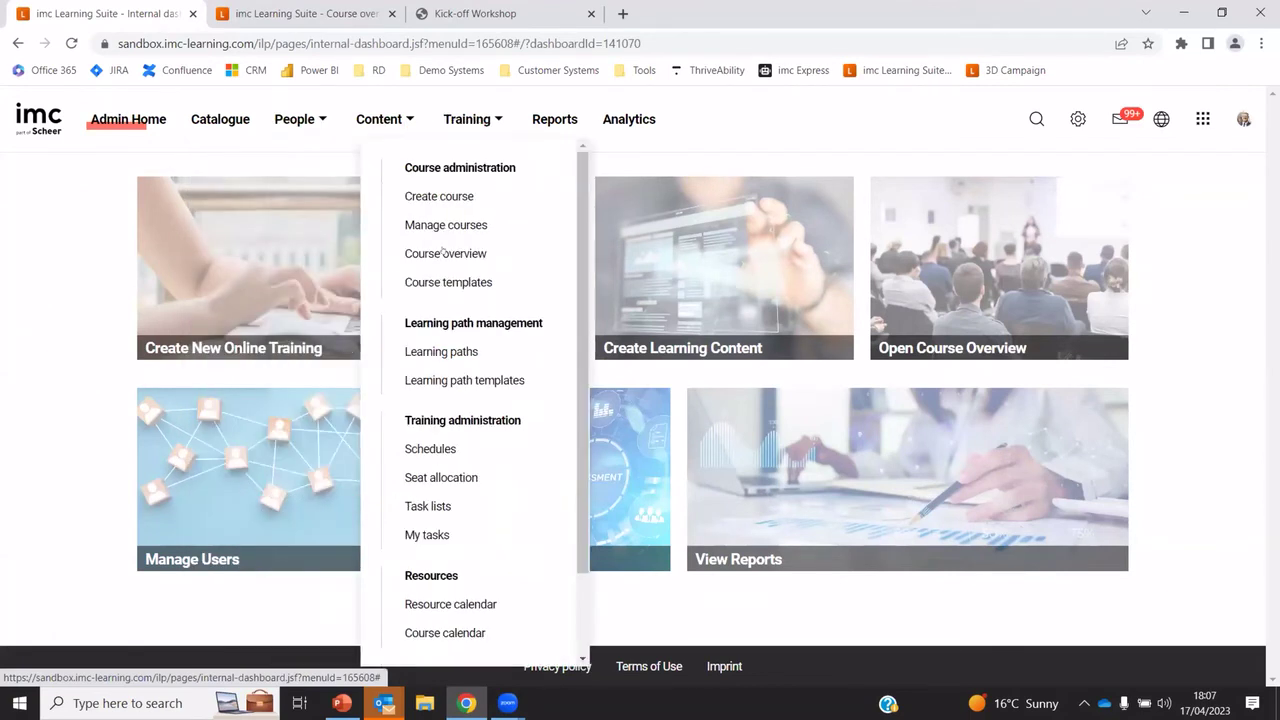
pyautogui.click(1177, 301)
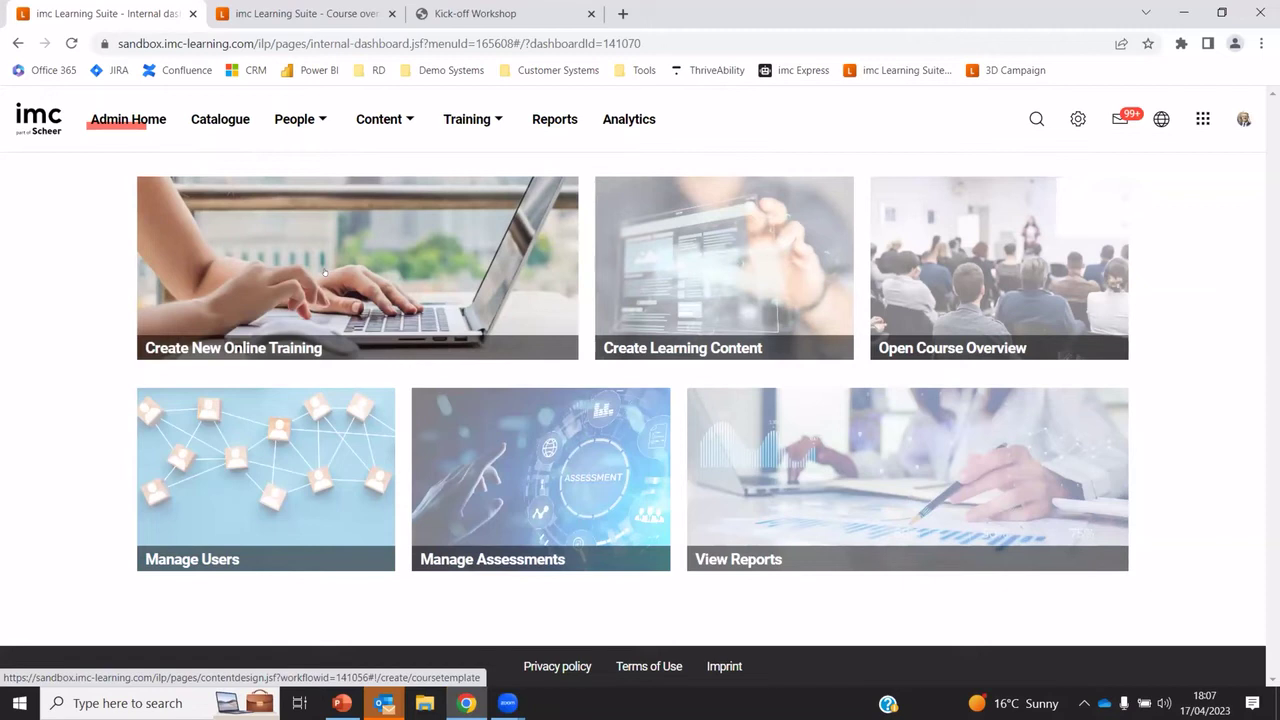
# Create the online course 'This is my course' with a 3-month duration of use and save it
pyautogui.click(324, 270)
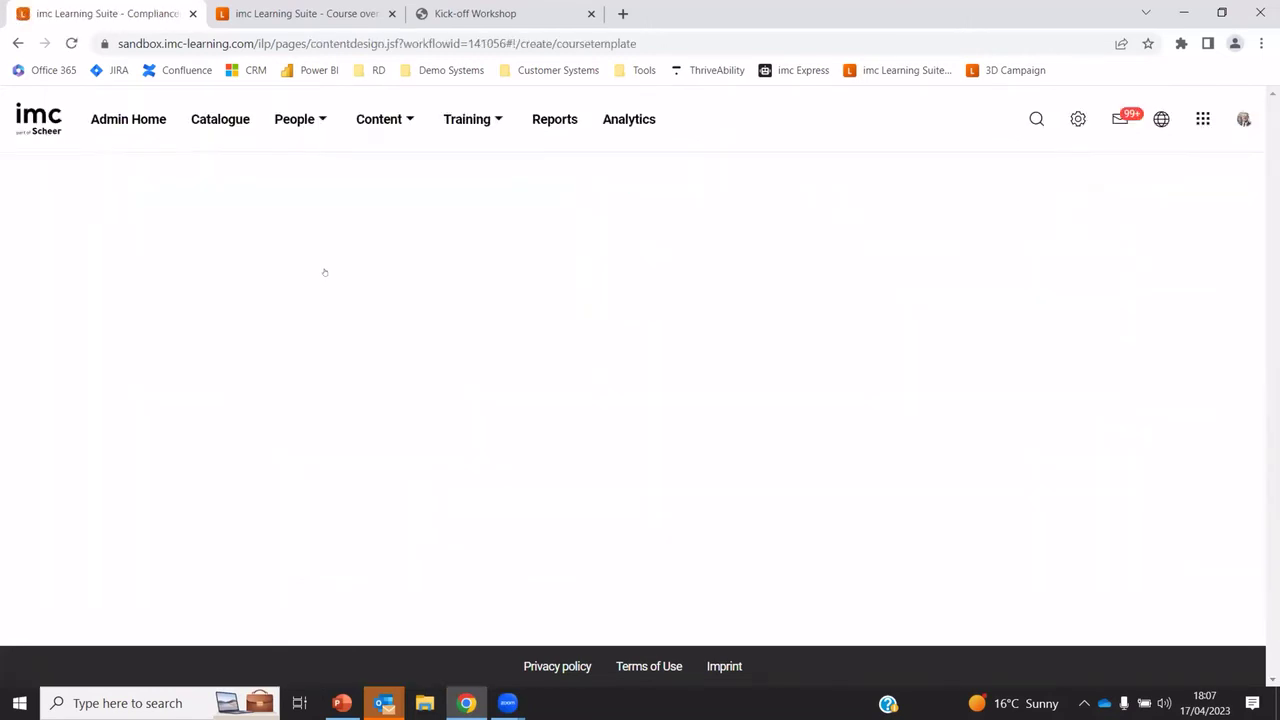
pyautogui.moveTo(397, 337); pyautogui.dragTo(100, 338)
pyautogui.write('This i')
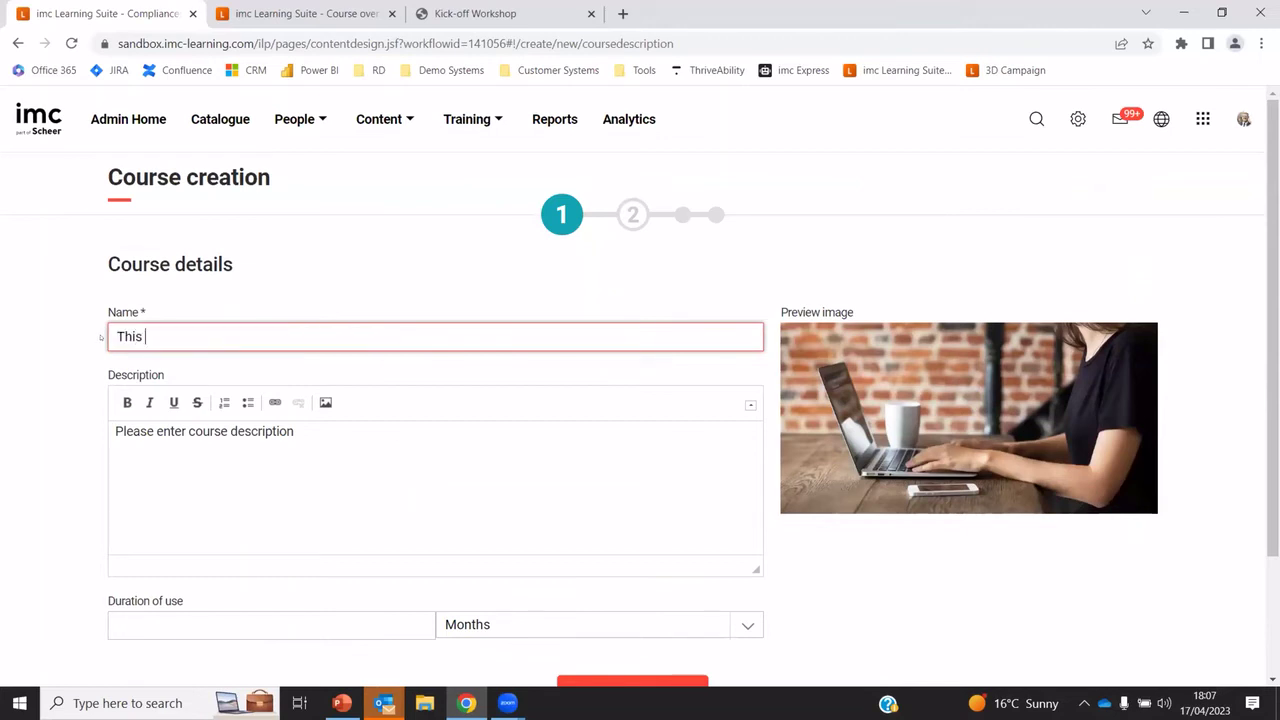
pyautogui.write('s my cour')
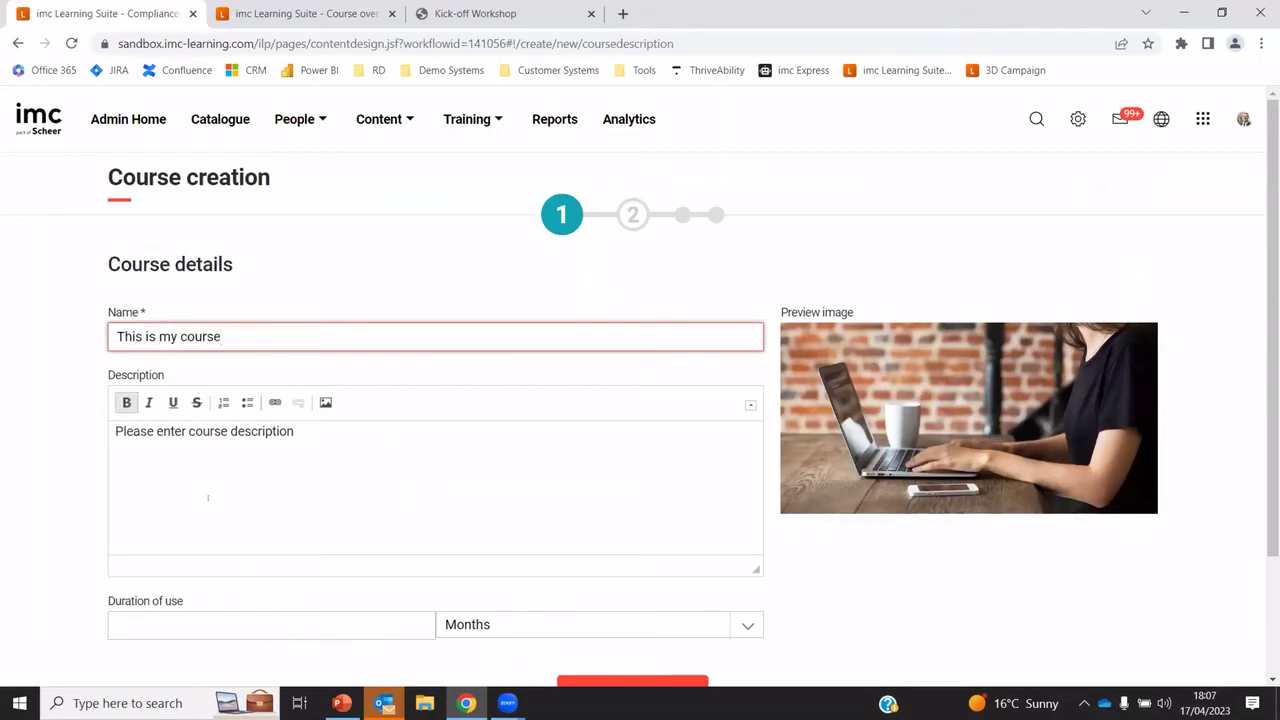
pyautogui.write('se')
pyautogui.click(250, 624)
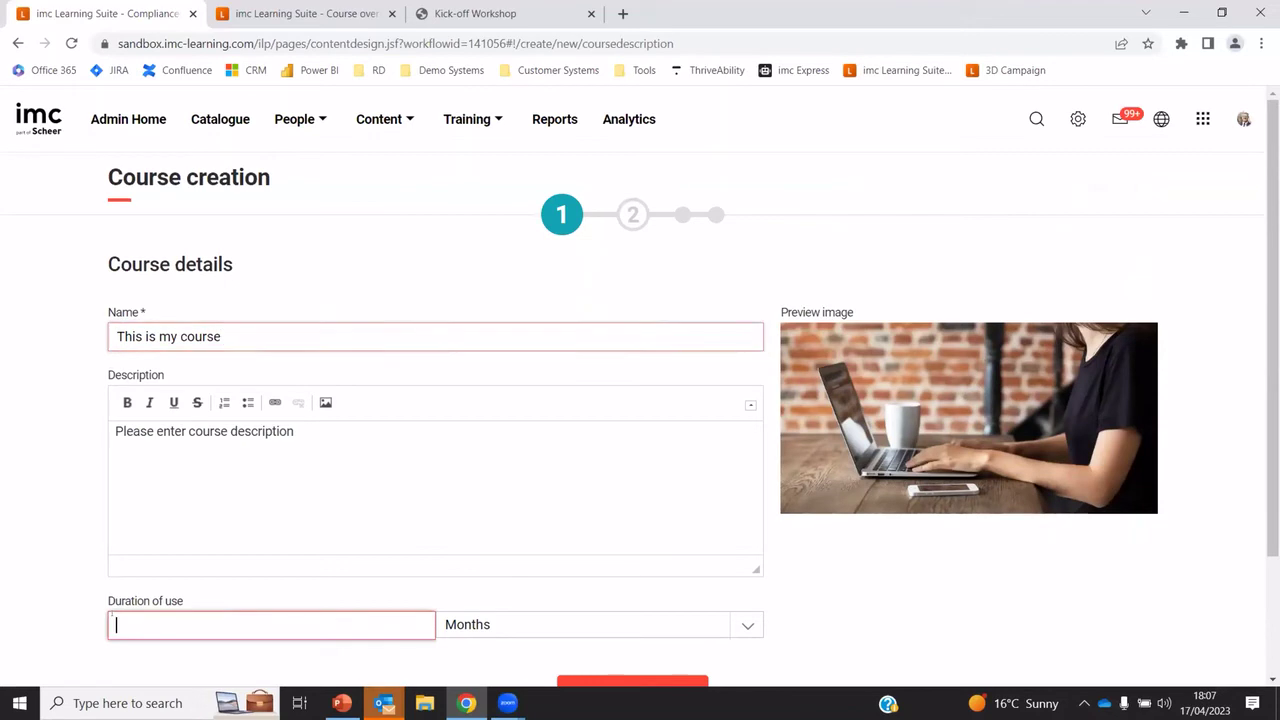
pyautogui.write('3')
pyautogui.scroll(-1, 353, 578)
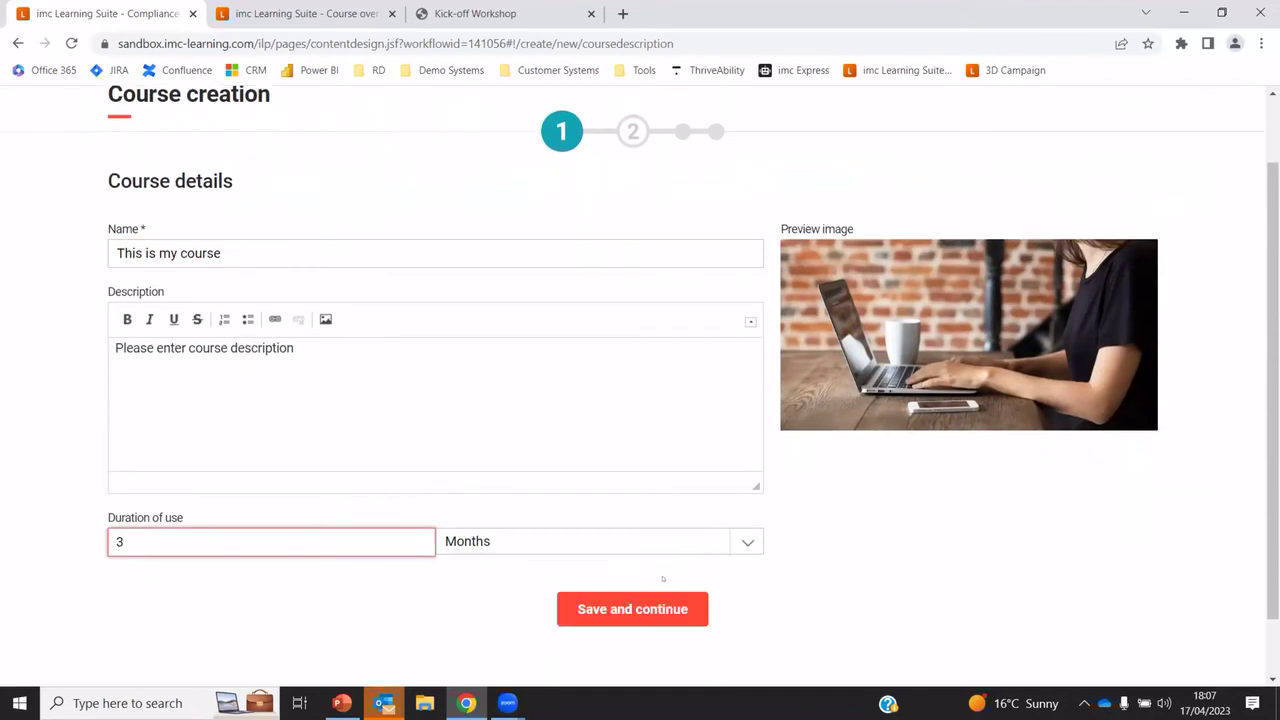
pyautogui.click(605, 609)
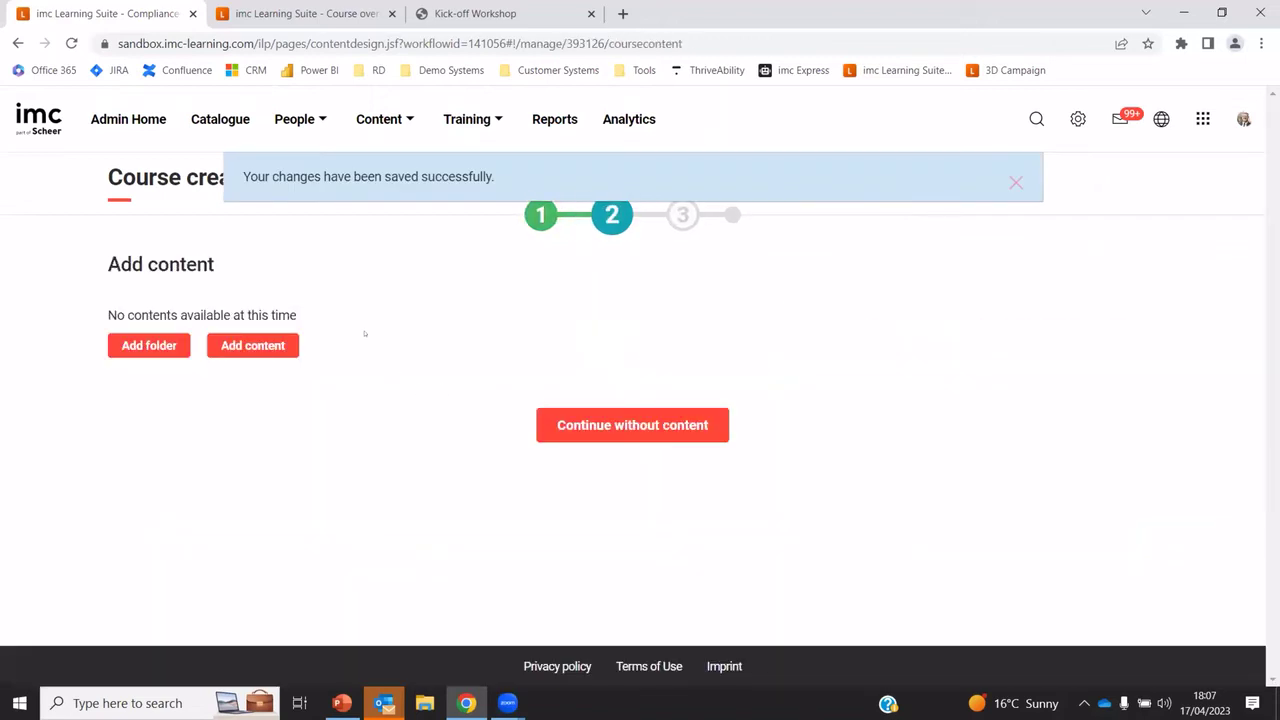
# Add two course folders named 'Topic 1' and 'Topic 2'
pyautogui.click(156, 348)
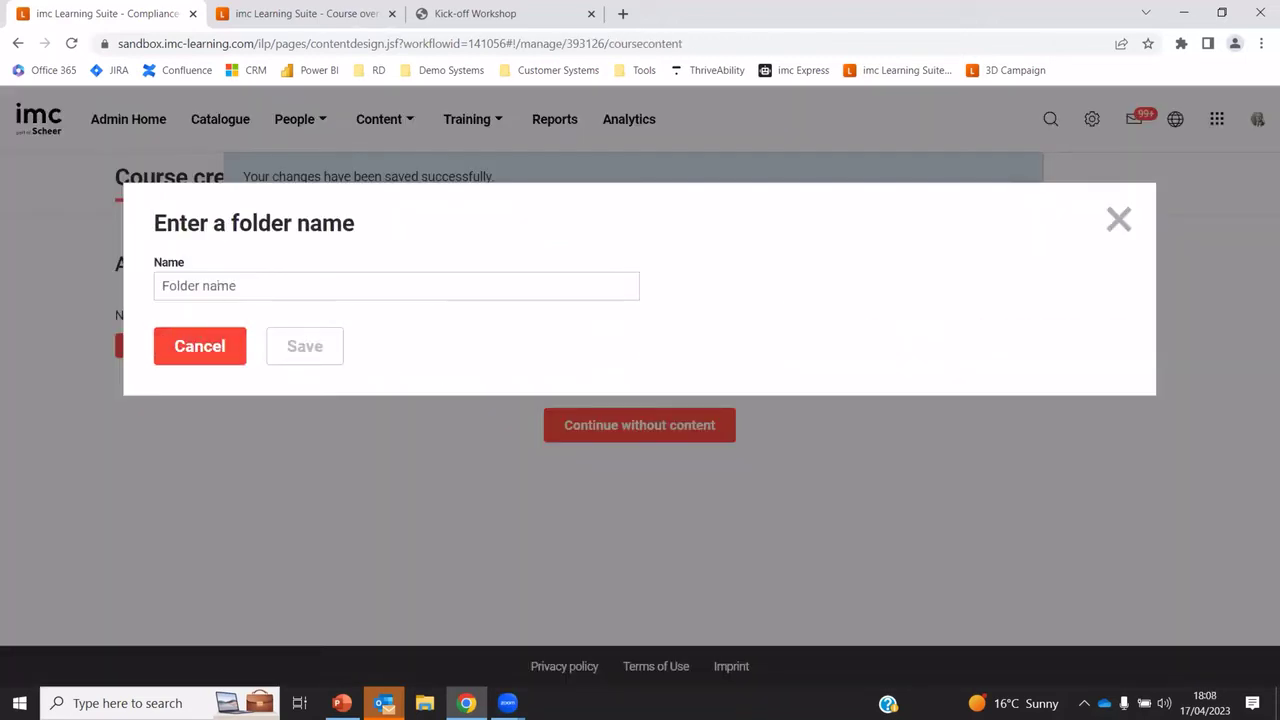
pyautogui.click(217, 285)
pyautogui.write('Topic 1')
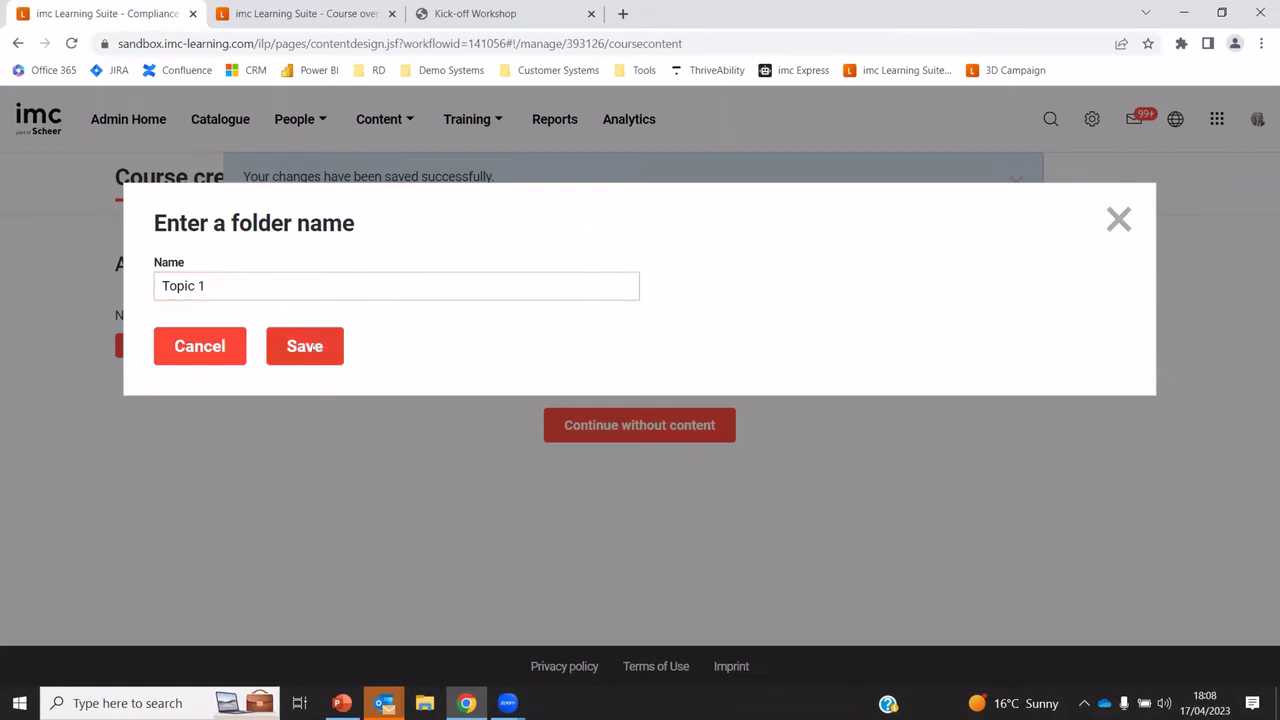
pyautogui.click(316, 348)
pyautogui.click(156, 431)
pyautogui.click(221, 286)
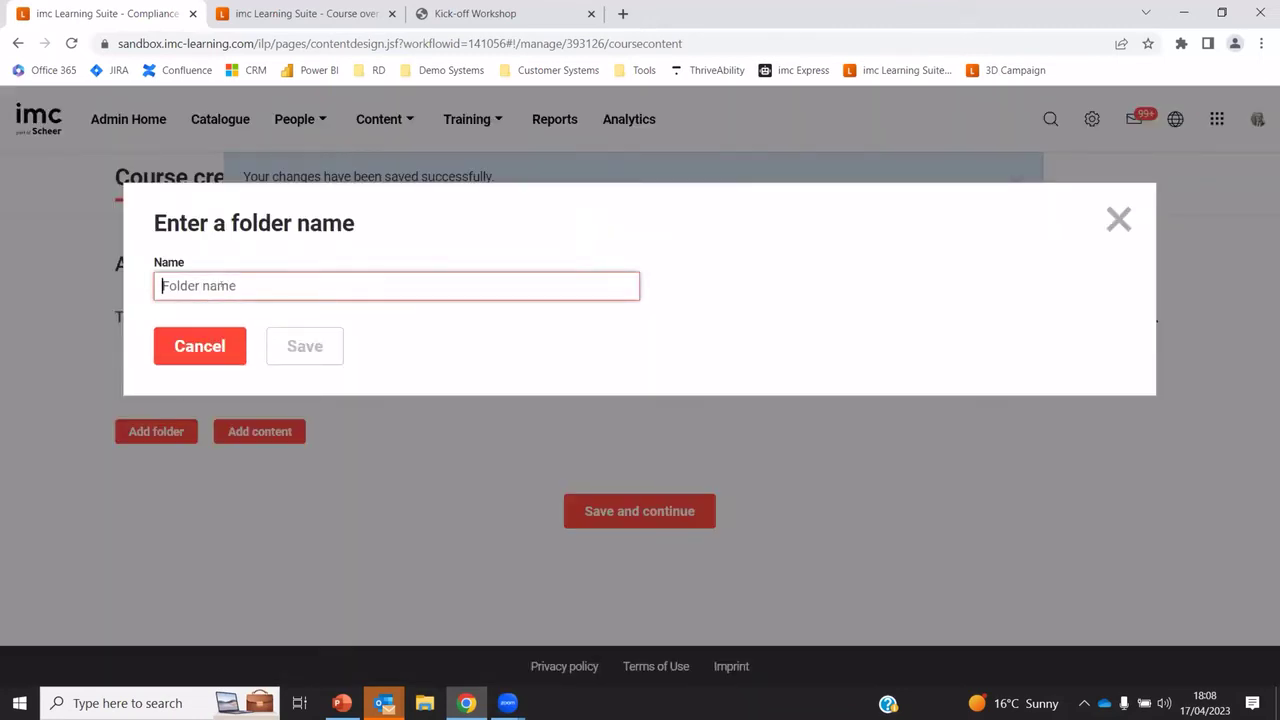
pyautogui.write('Topic 2')
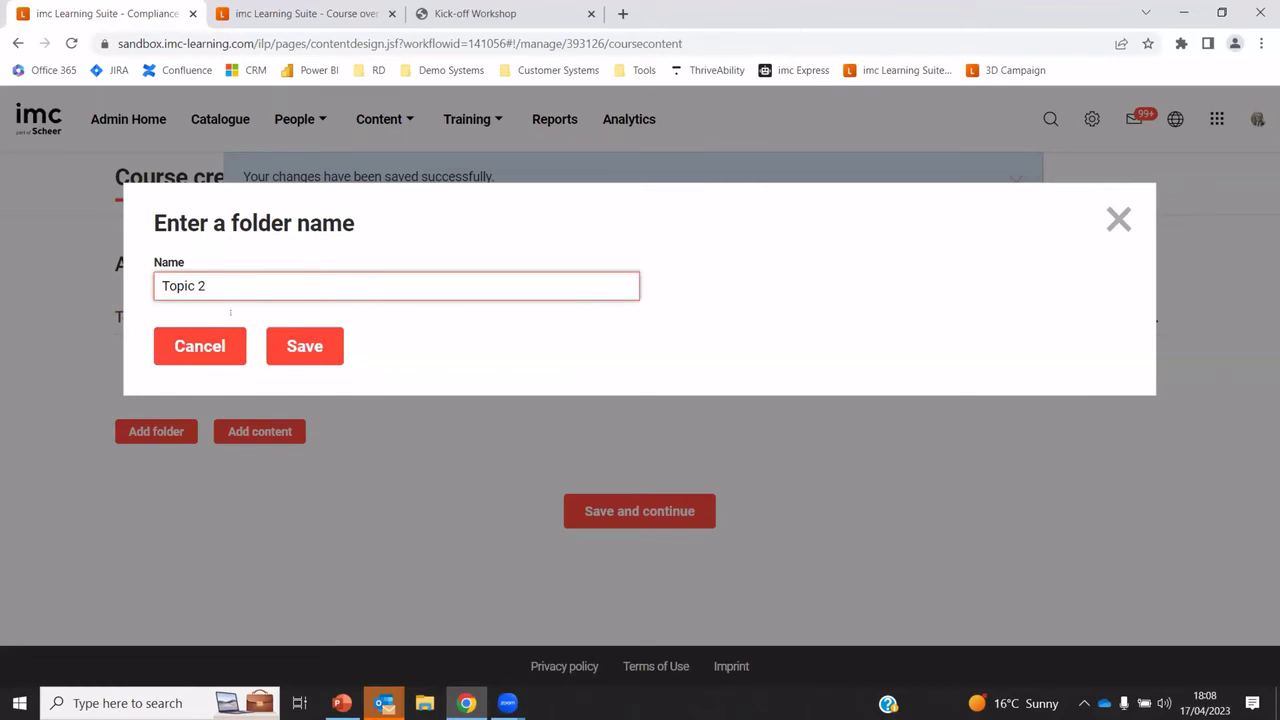
pyautogui.click(305, 346)
# Add the Part A and Part B communication modules into Topic 1, then show New Manager Training
pyautogui.click(253, 539)
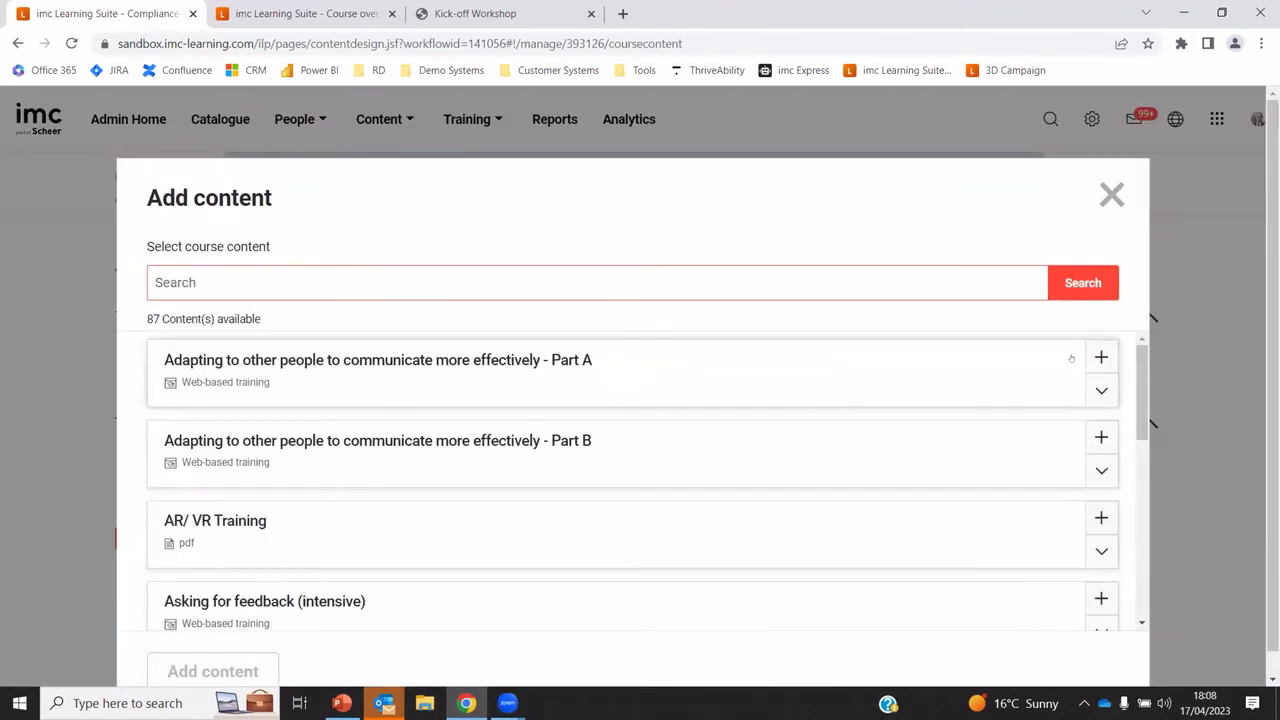
pyautogui.click(1101, 357)
pyautogui.click(1101, 437)
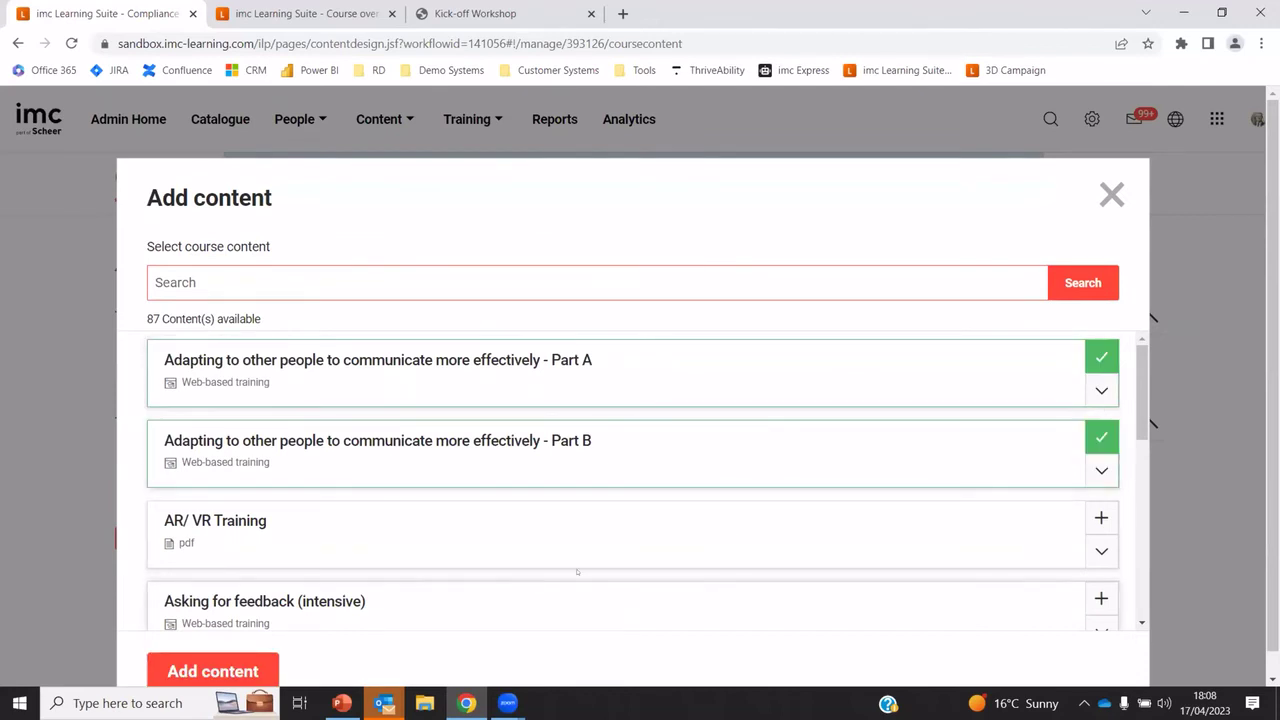
pyautogui.click(1101, 517)
pyautogui.click(213, 671)
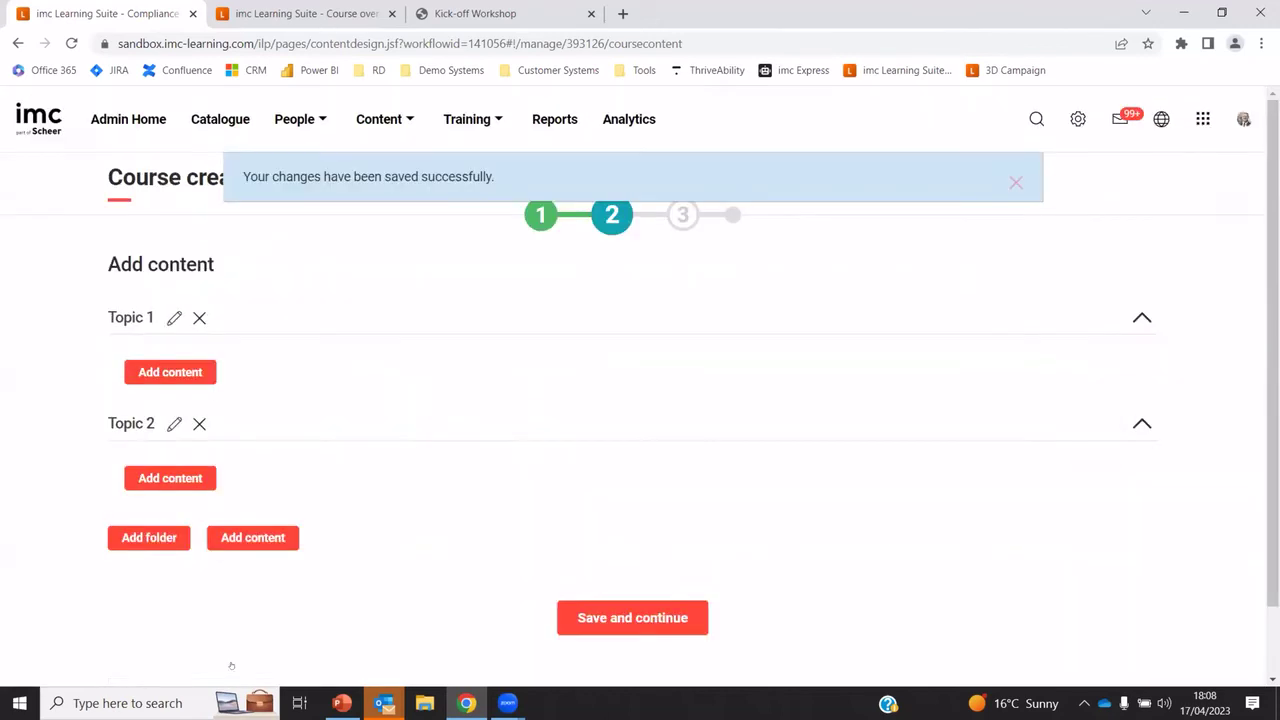
pyautogui.moveTo(379, 559); pyautogui.dragTo(345, 375)
pyautogui.moveTo(367, 600); pyautogui.dragTo(367, 362)
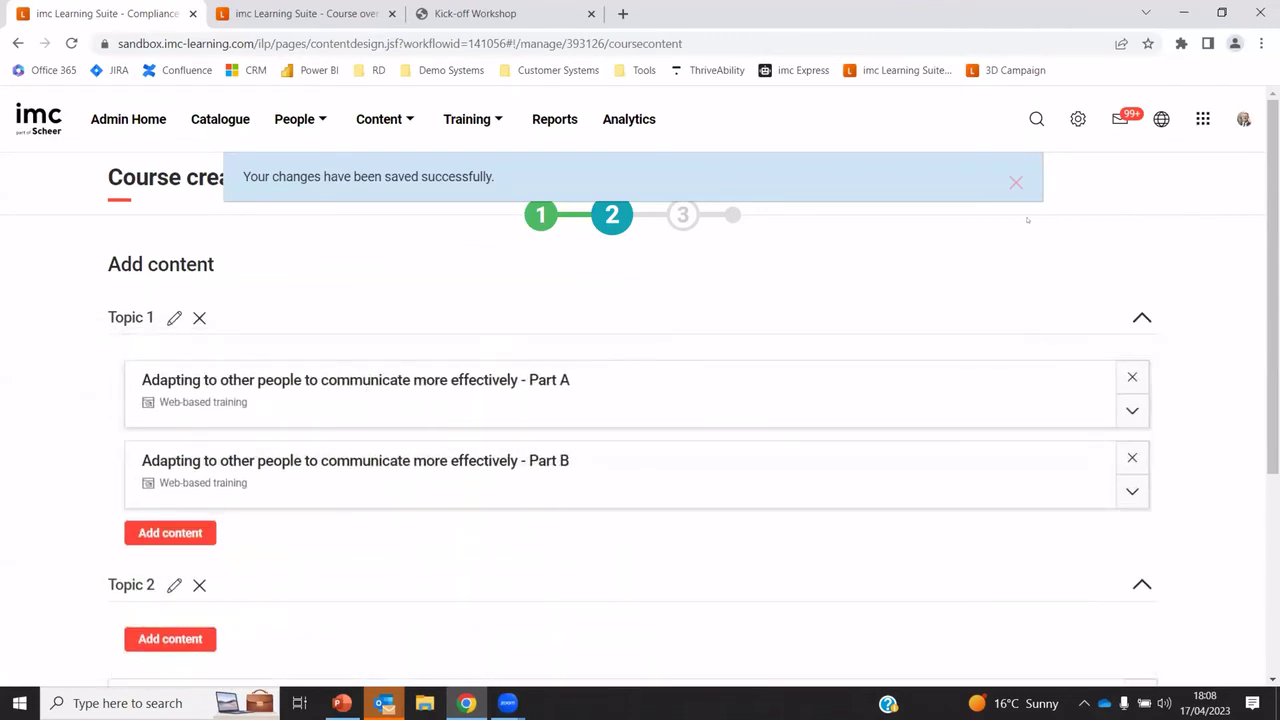
pyautogui.click(1013, 181)
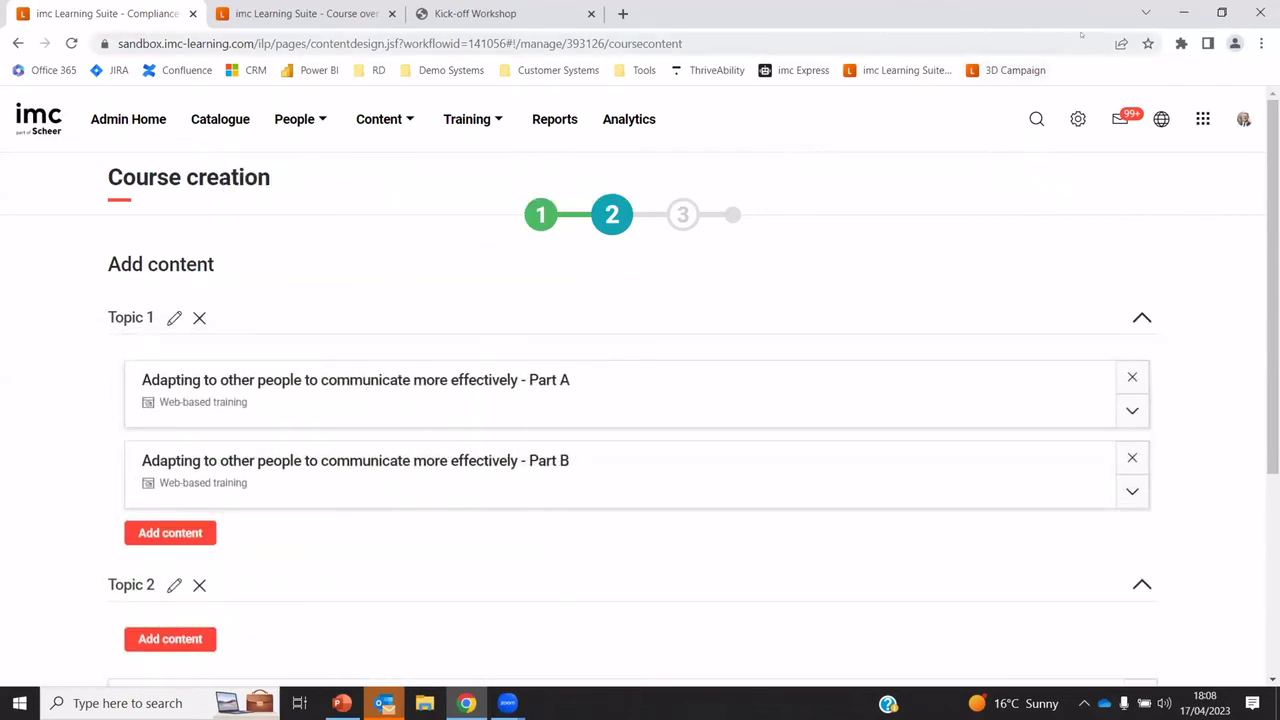
pyautogui.hotkey('ctrl', 'Tab')
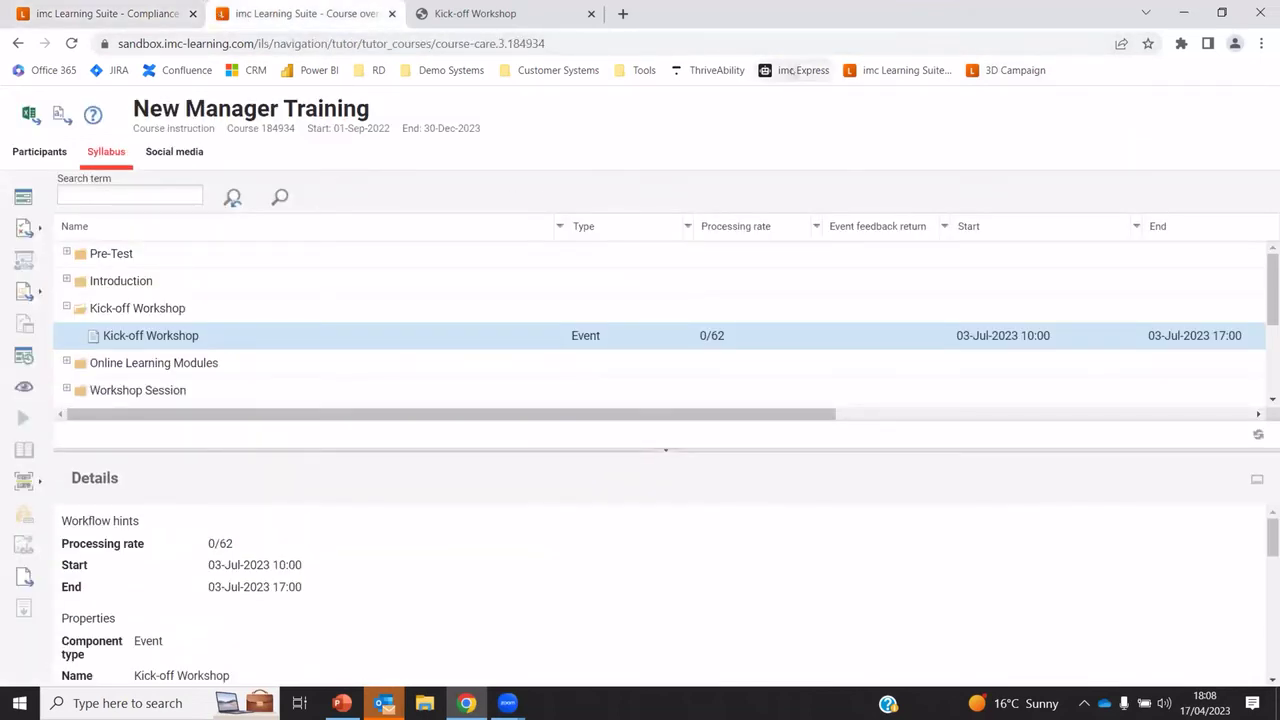
# Log in to imc Express and start a blank project named 'My first learning module'
pyautogui.click(795, 71)
pyautogui.click(622, 324)
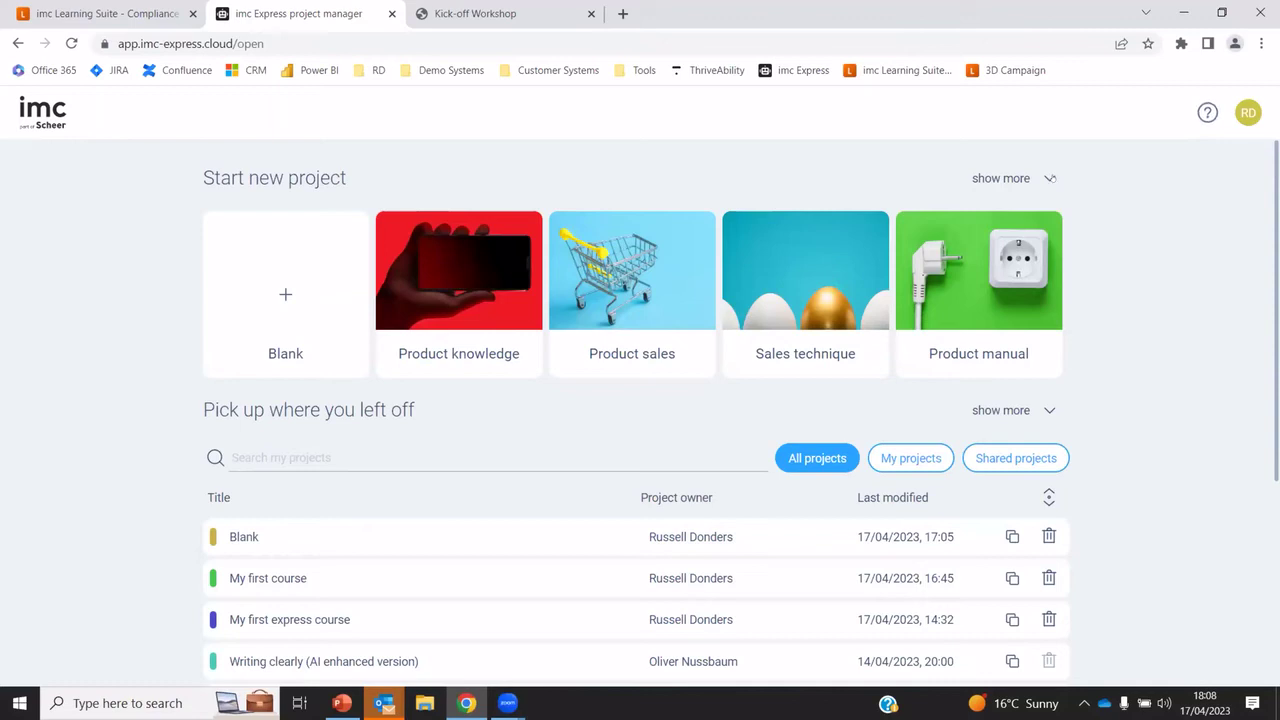
pyautogui.click(1050, 178)
pyautogui.click(281, 292)
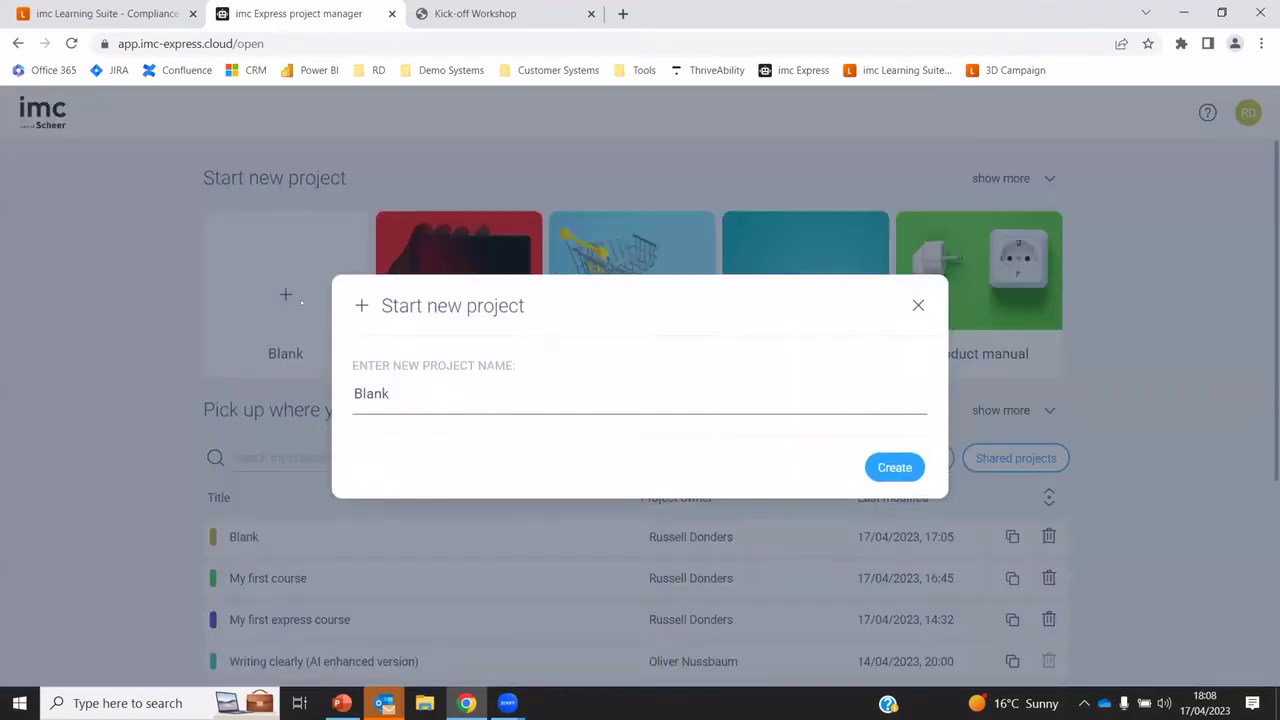
pyautogui.moveTo(442, 392); pyautogui.dragTo(258, 400)
pyautogui.write('My first learning module')
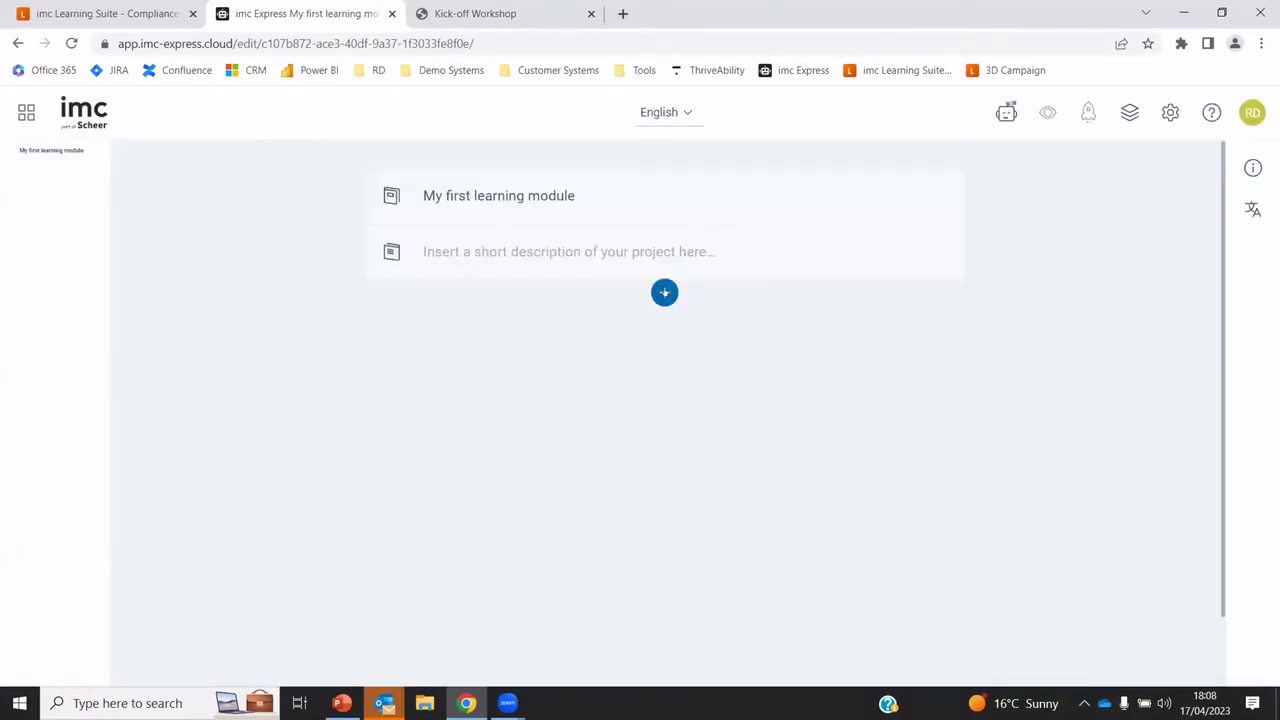
# Add the heading 'My first module' to the project
pyautogui.click(664, 292)
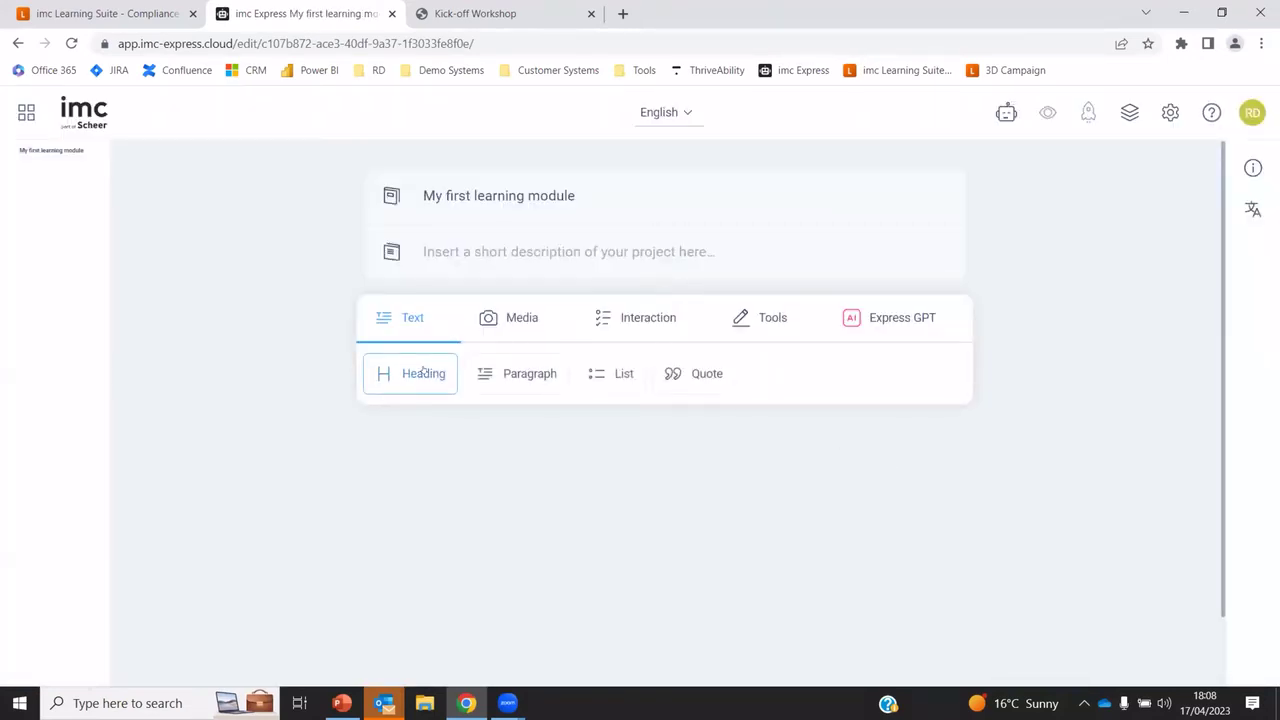
pyautogui.click(424, 373)
pyautogui.write('My first modu')
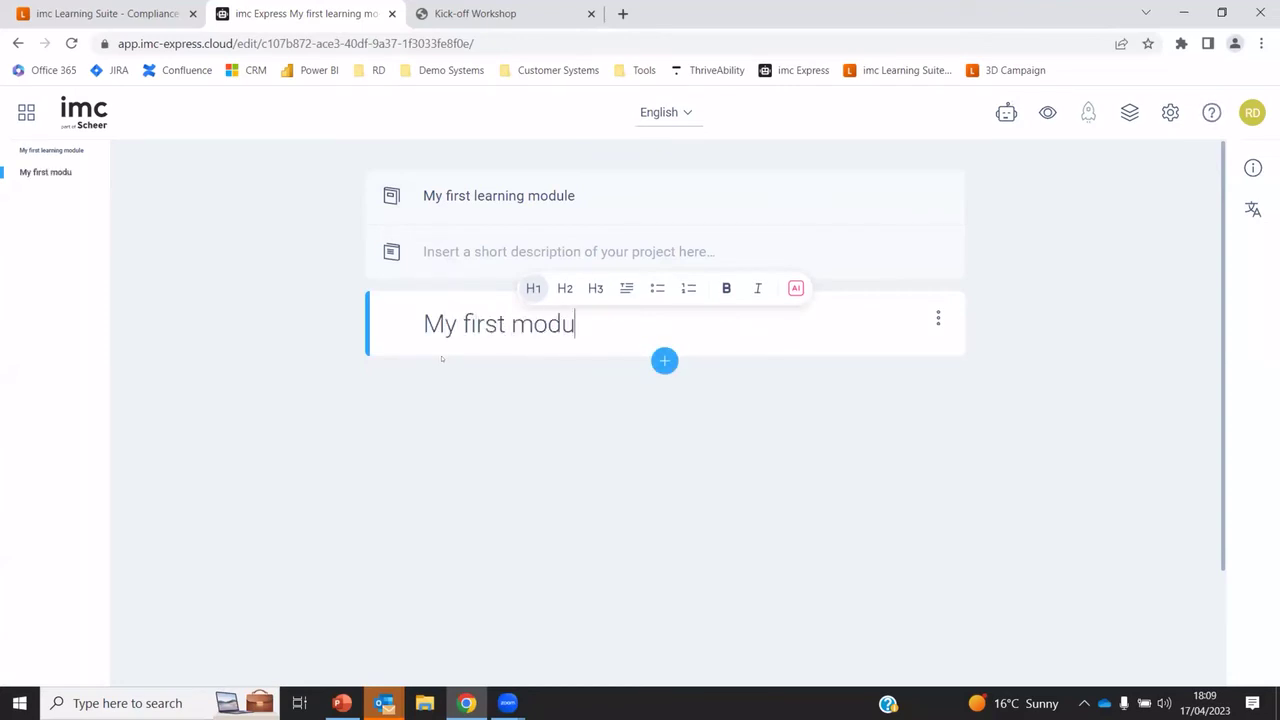
pyautogui.write('le')
pyautogui.click(646, 380)
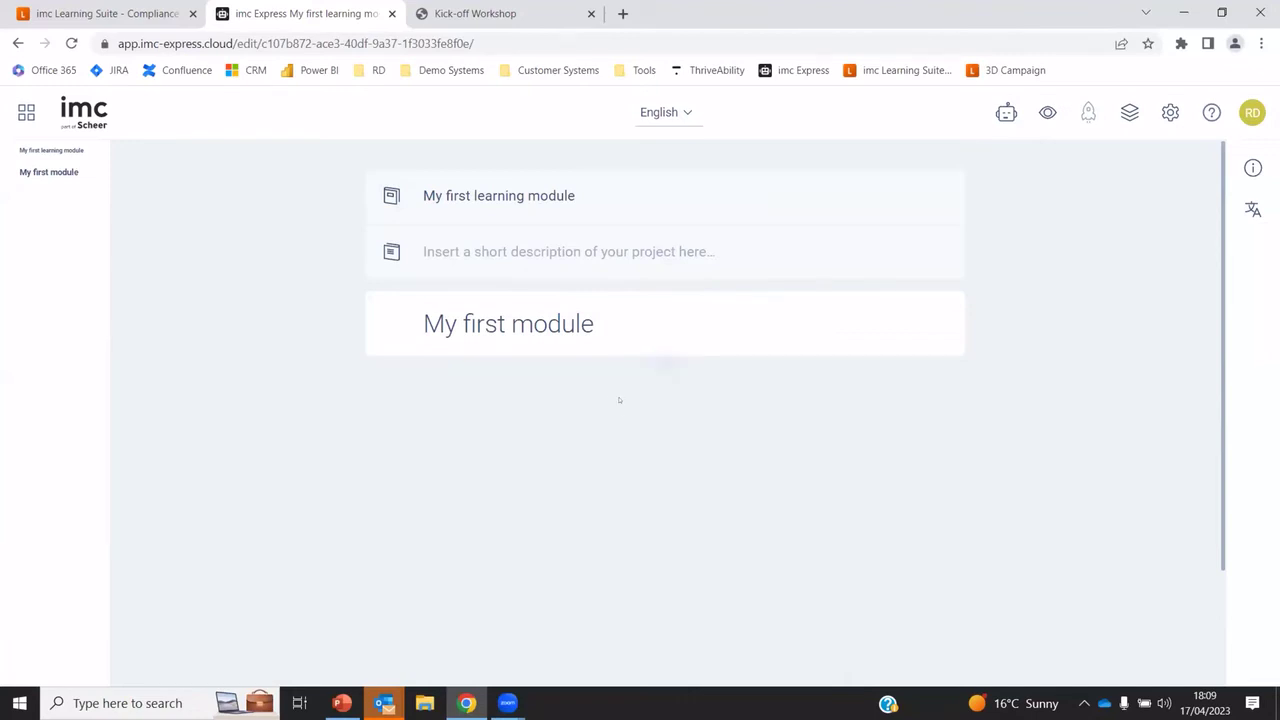
# Add a paragraph below the heading reading 'Welcome to this first leaning module.'
pyautogui.click(663, 360)
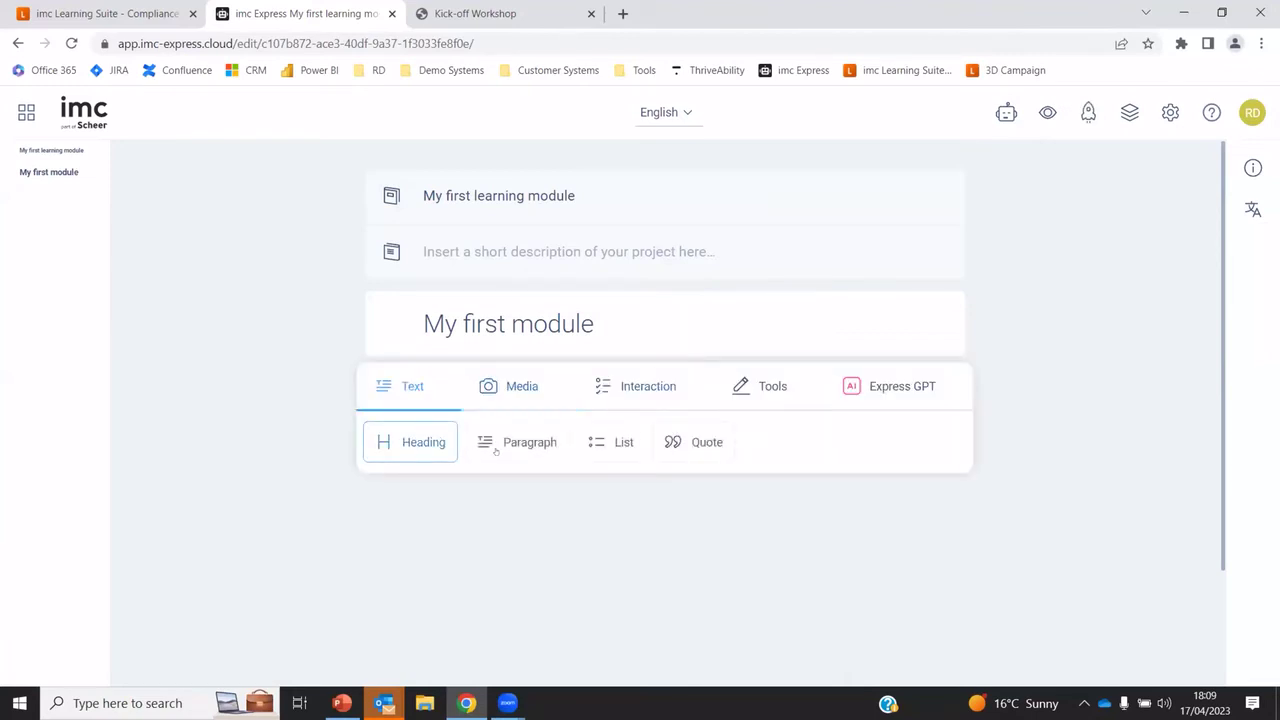
pyautogui.click(496, 451)
pyautogui.write('Welcome to this fi')
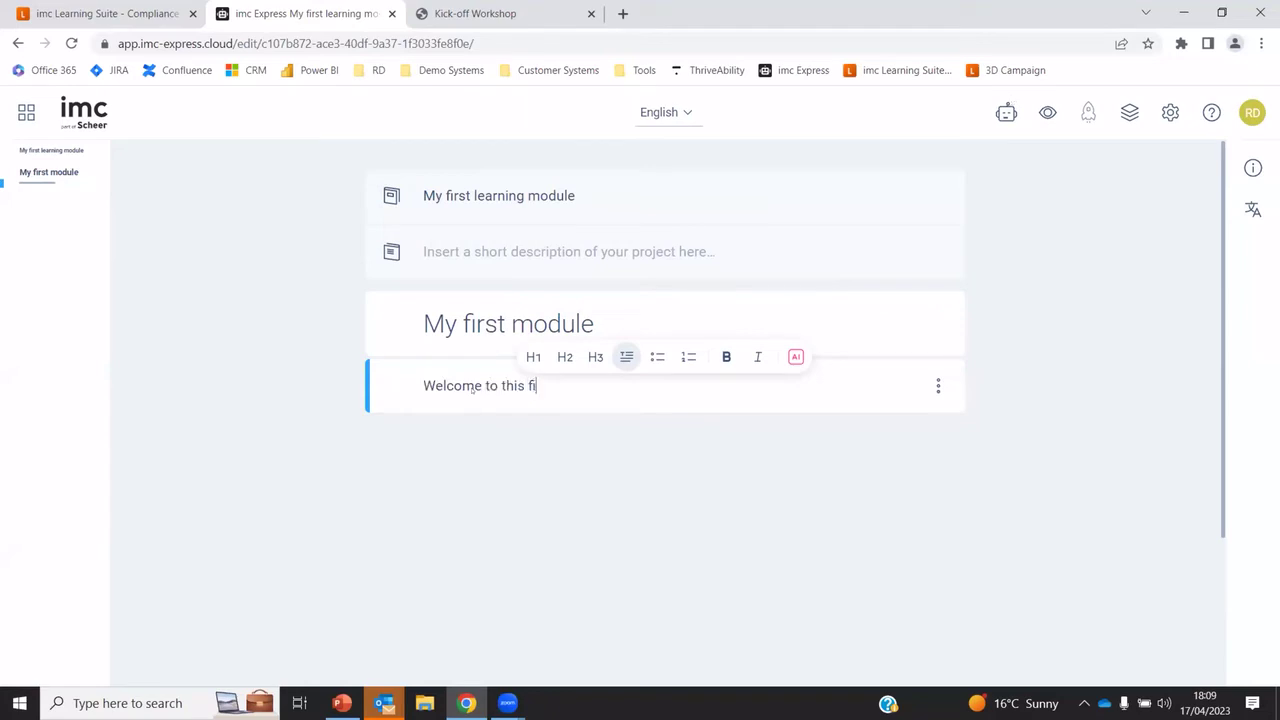
pyautogui.write('rst leaning mo')
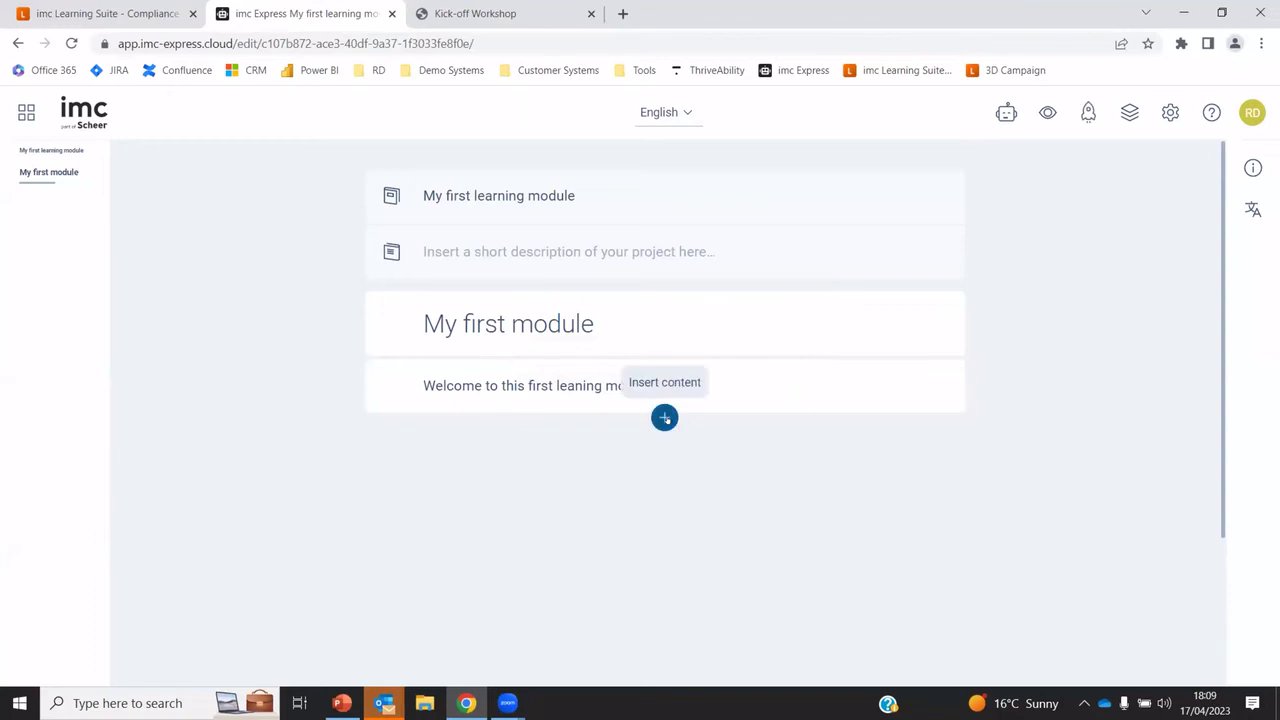
pyautogui.click(663, 417)
pyautogui.click(752, 443)
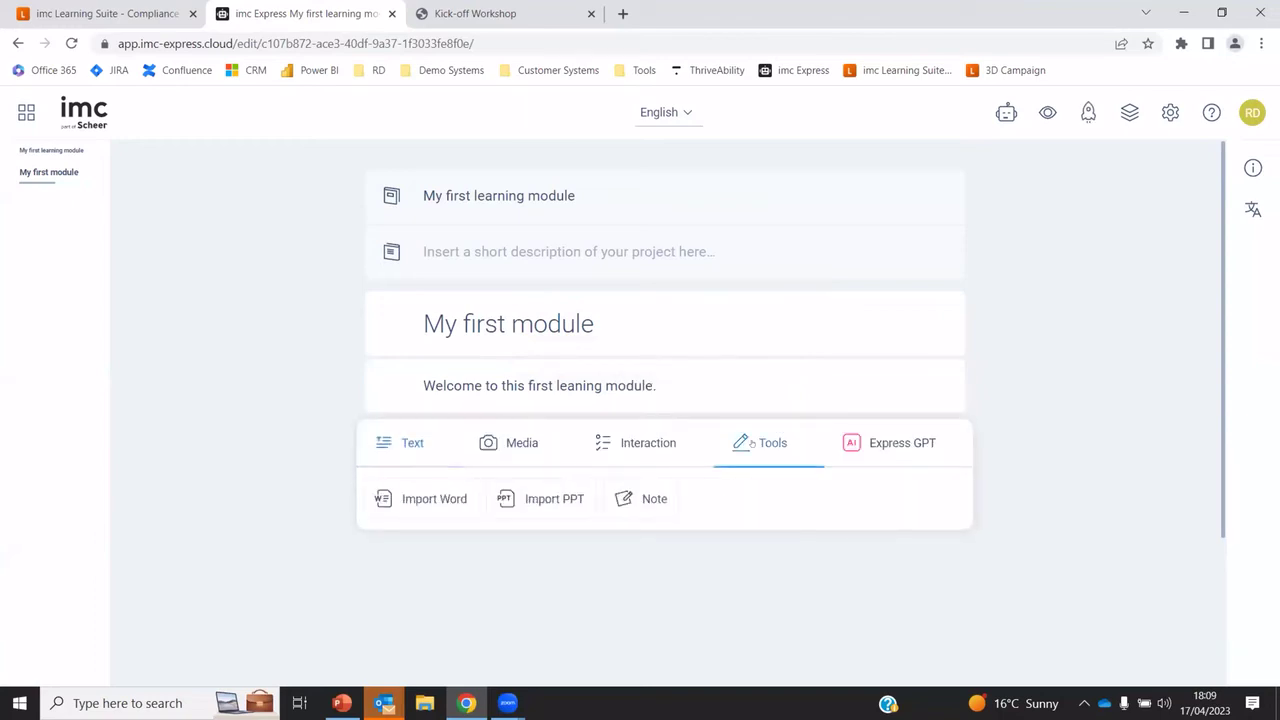
pyautogui.click(432, 504)
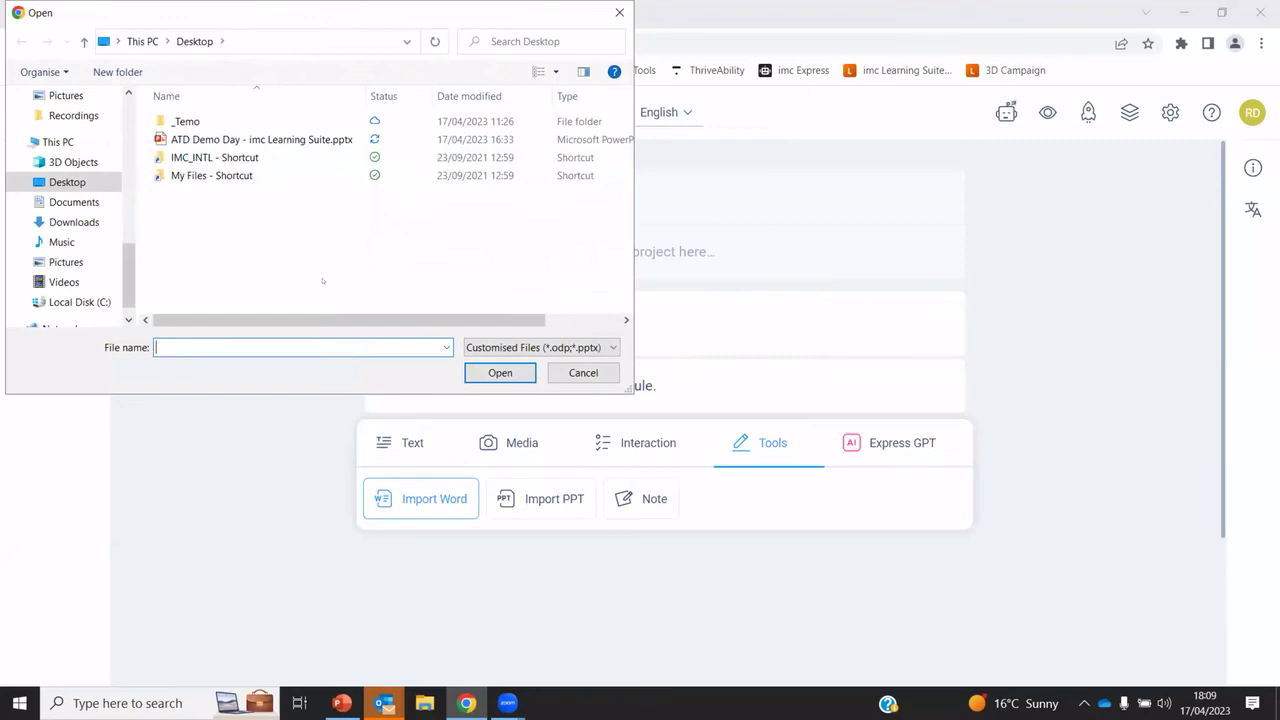
pyautogui.click(593, 347)
pyautogui.click(490, 376)
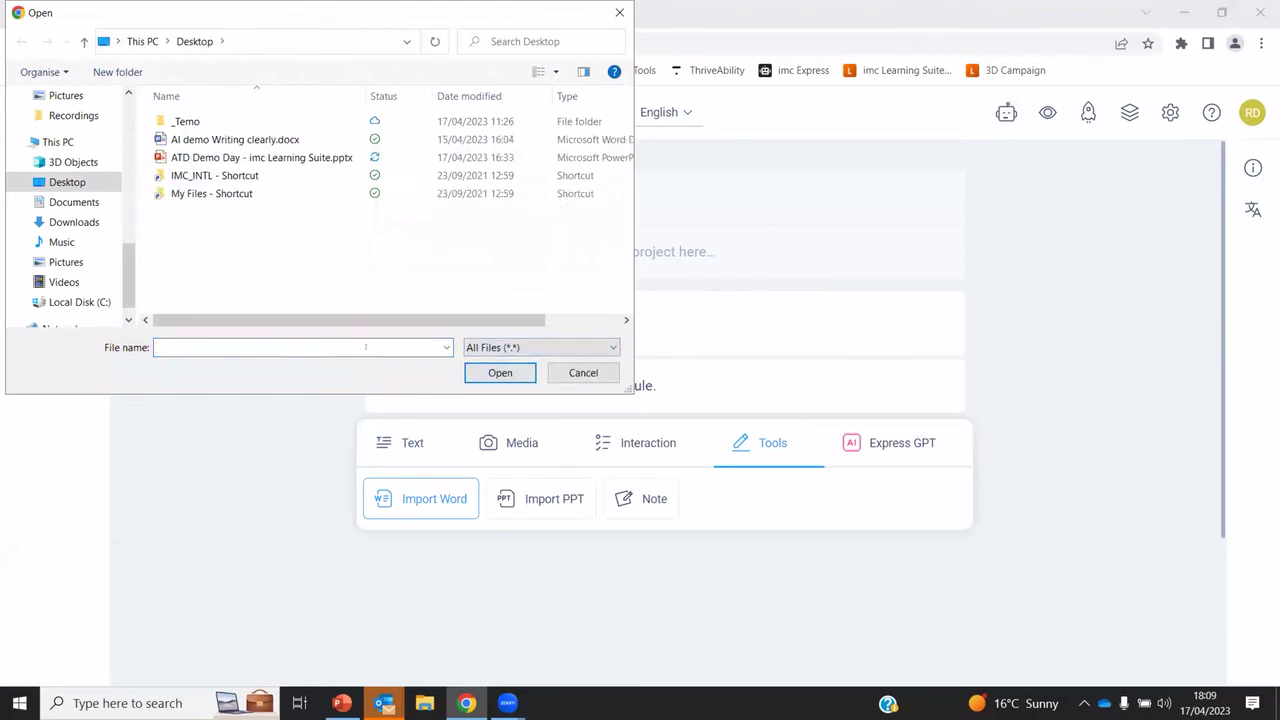
pyautogui.click(216, 140)
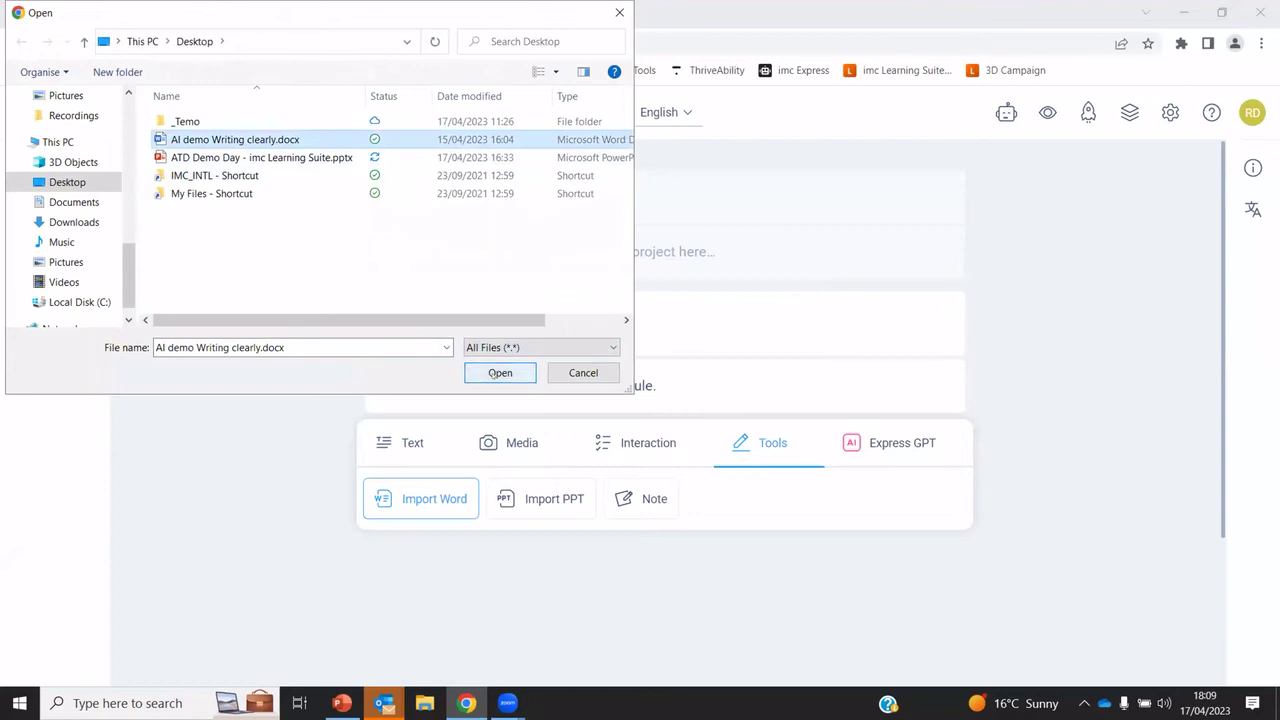
pyautogui.click(500, 372)
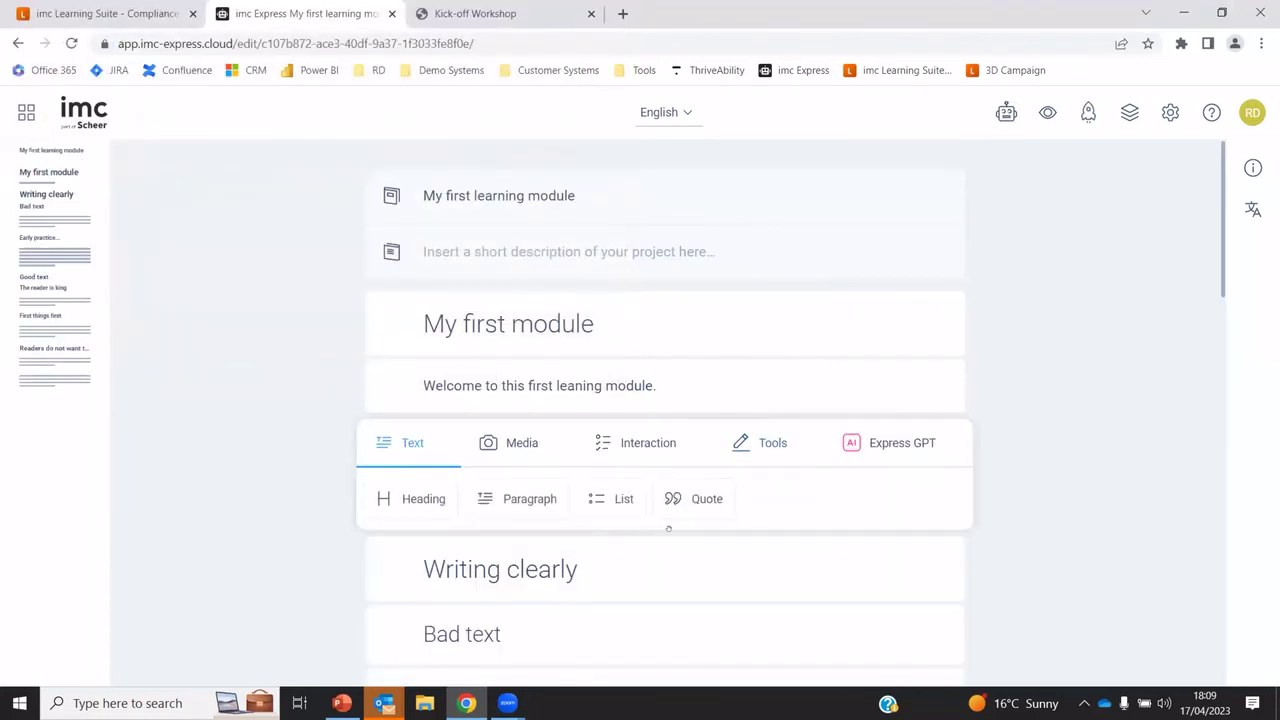
pyautogui.scroll(-15, 1082, 306)
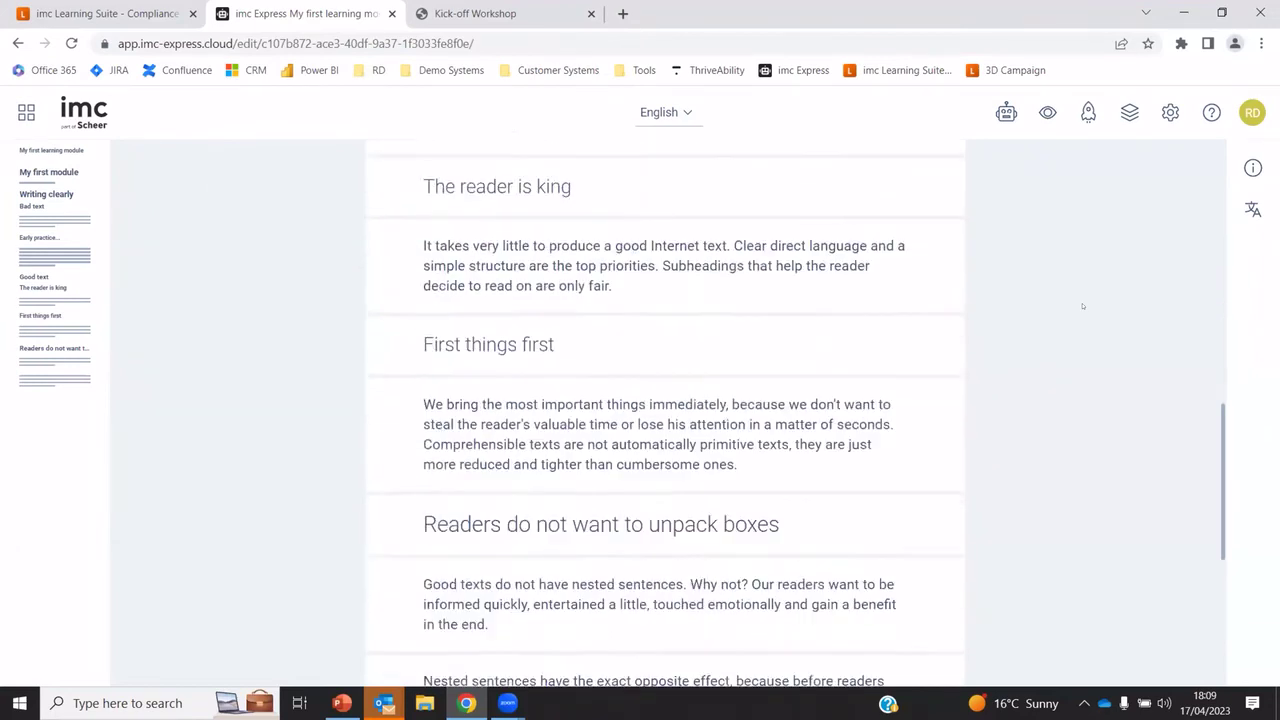
pyautogui.scroll(15, 1082, 306)
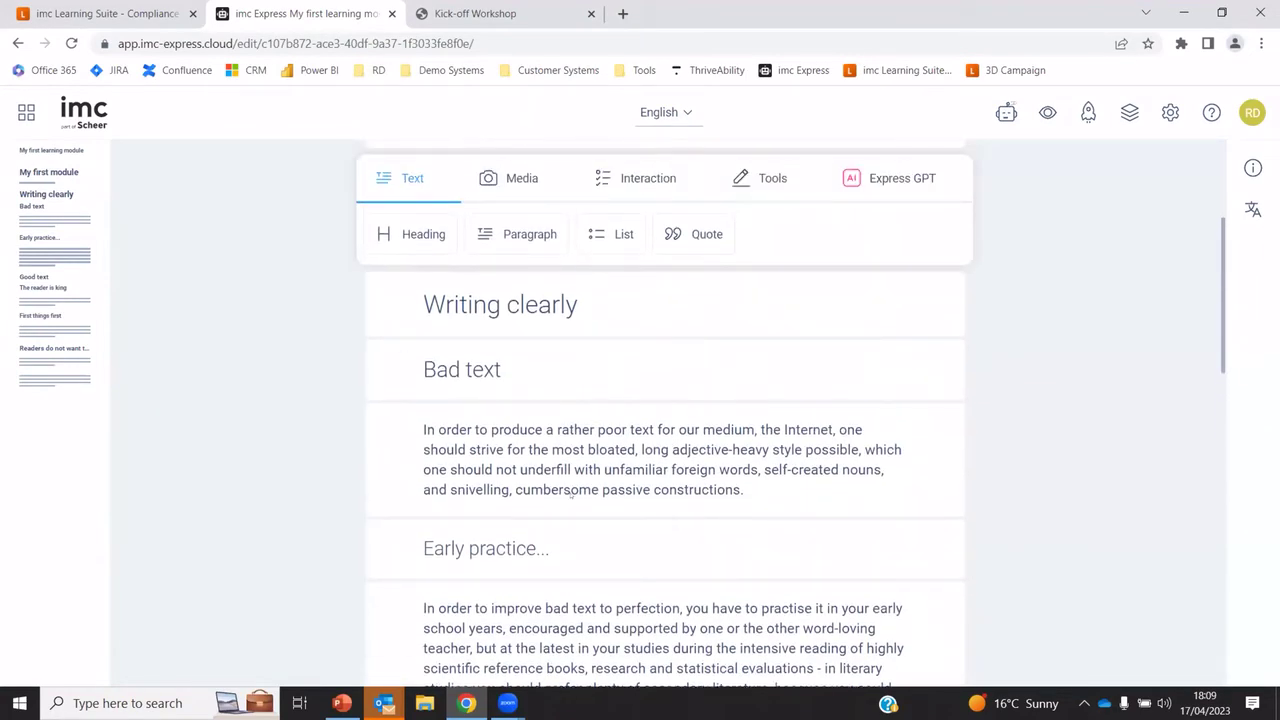
pyautogui.moveTo(520, 369); pyautogui.dragTo(549, 374)
pyautogui.scroll(1, 1027, 432)
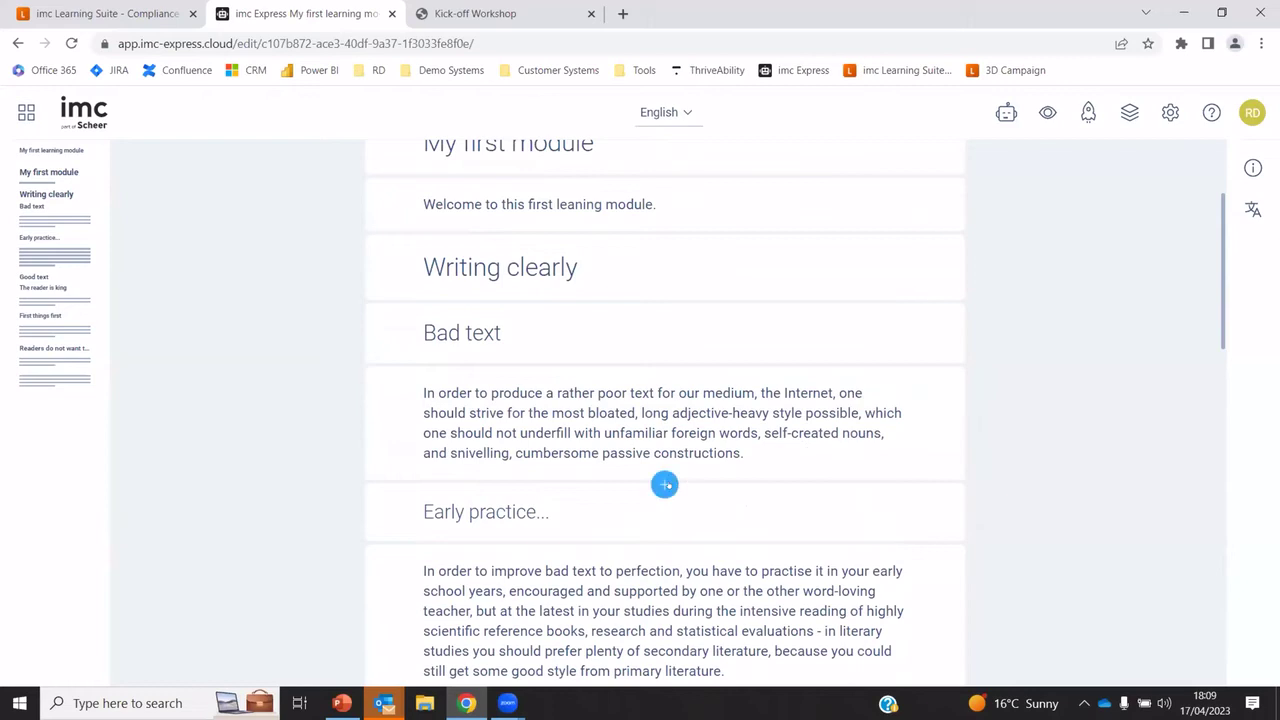
# Insert the alarm-clock photo after the Bad text paragraph
pyautogui.click(664, 483)
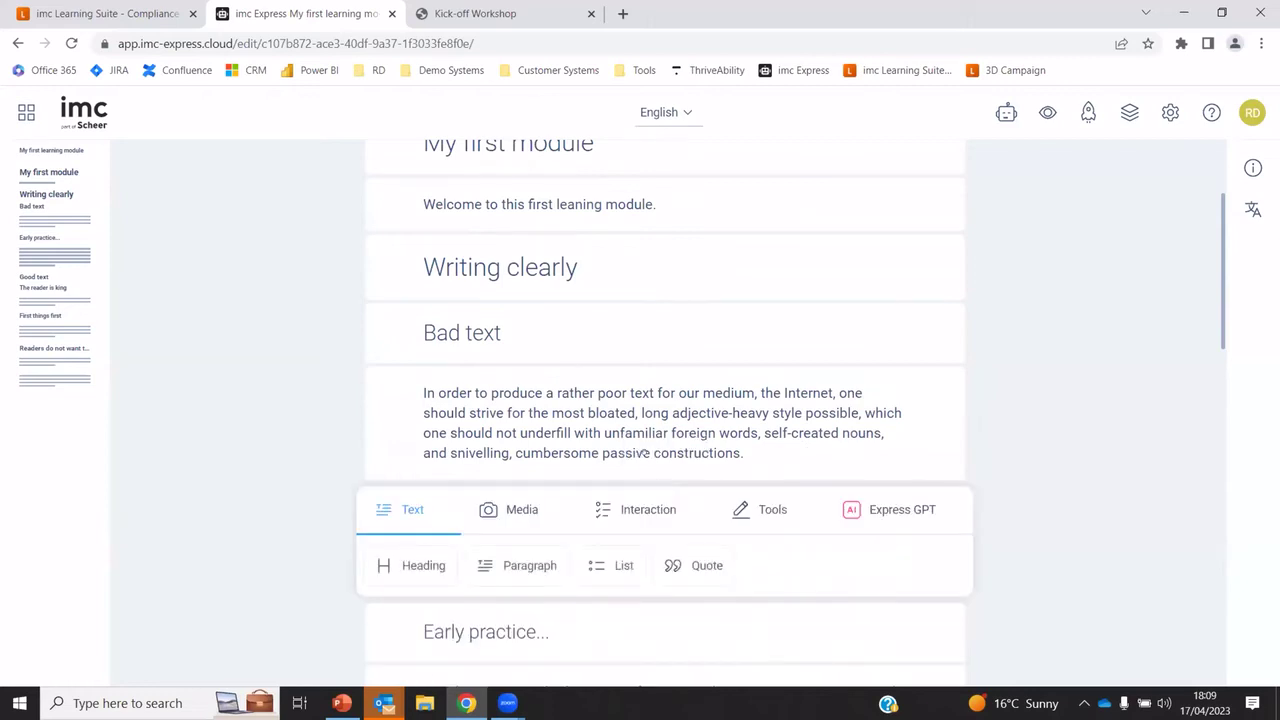
pyautogui.click(509, 510)
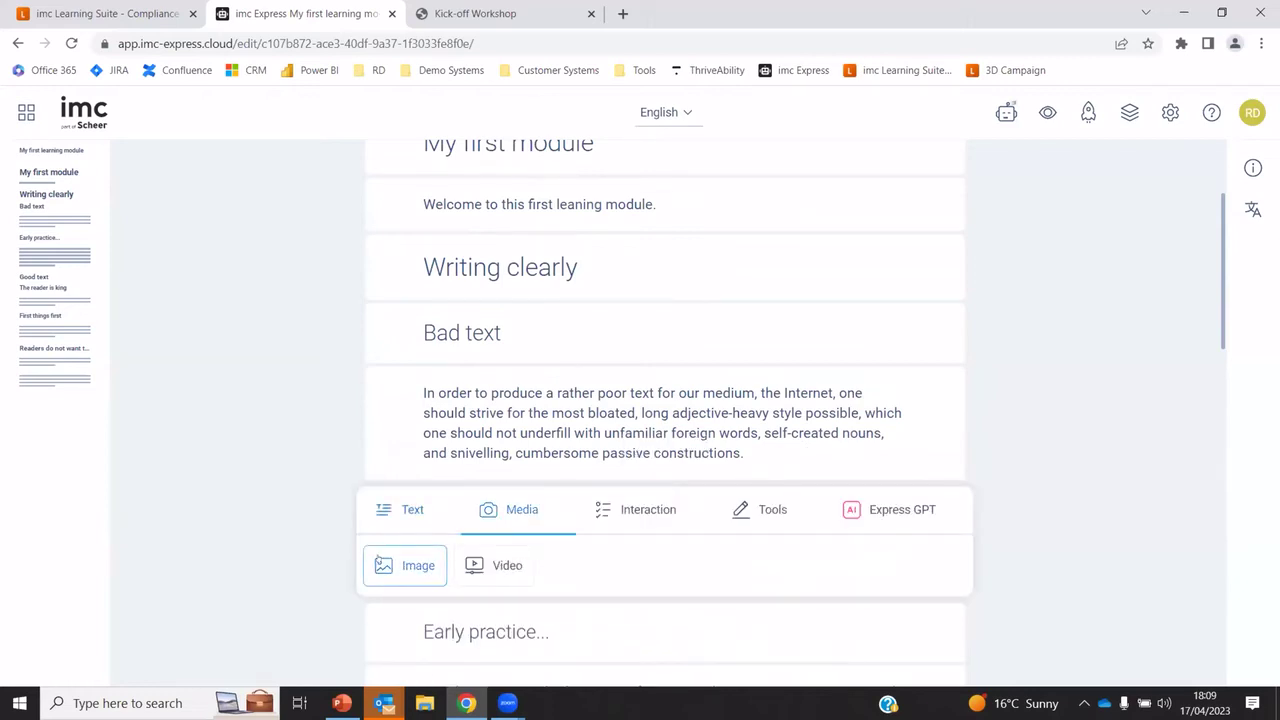
pyautogui.click(396, 566)
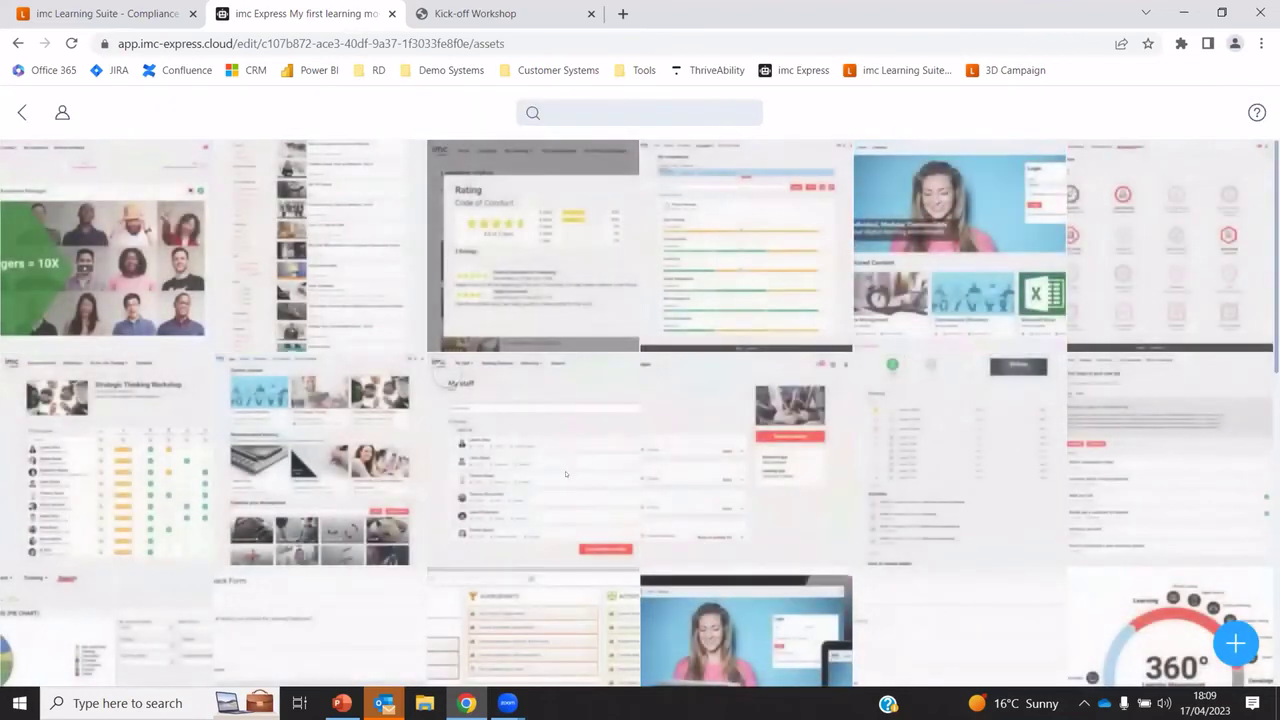
pyautogui.scroll(-7, 163, 402)
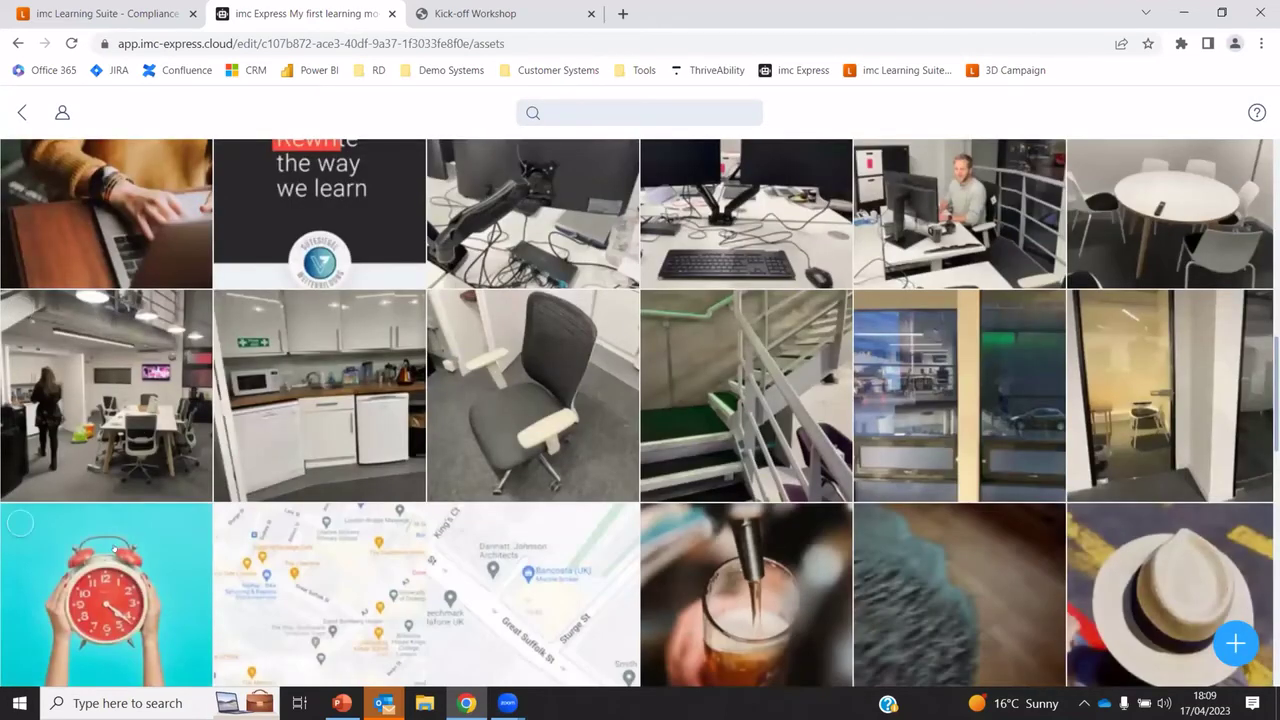
pyautogui.click(165, 535)
pyautogui.click(1146, 113)
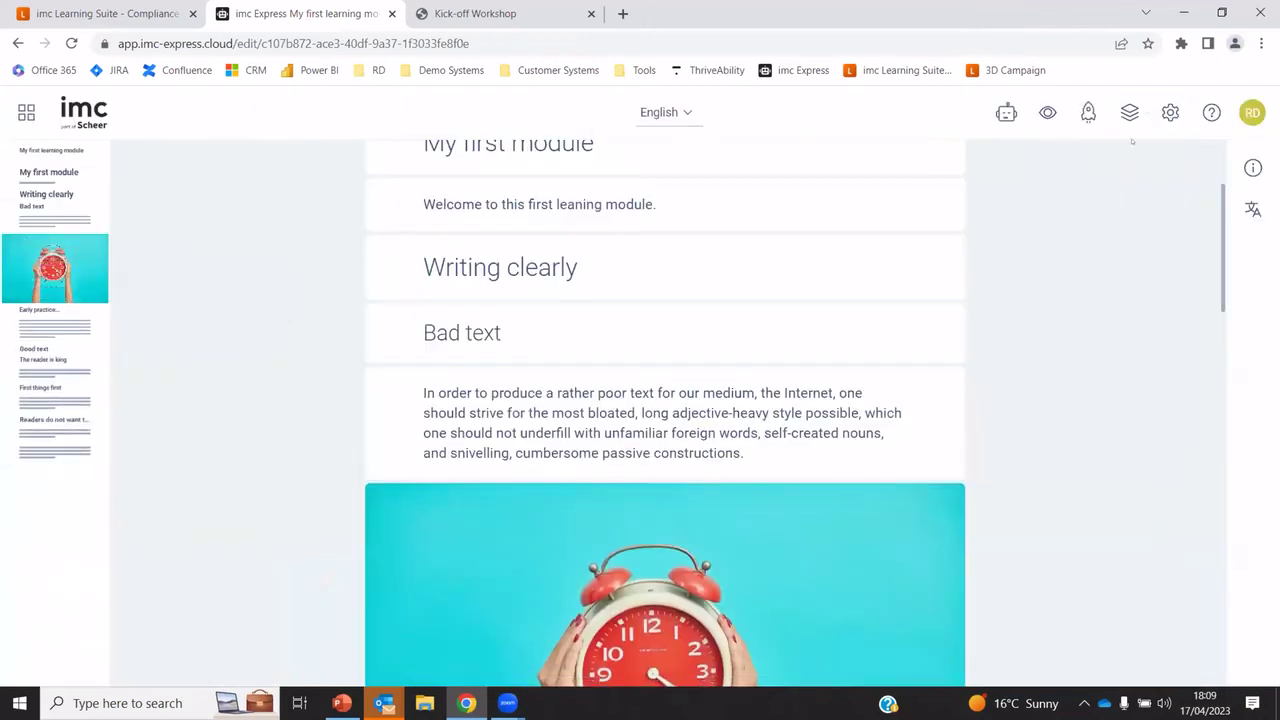
pyautogui.scroll(-3, 1000, 430)
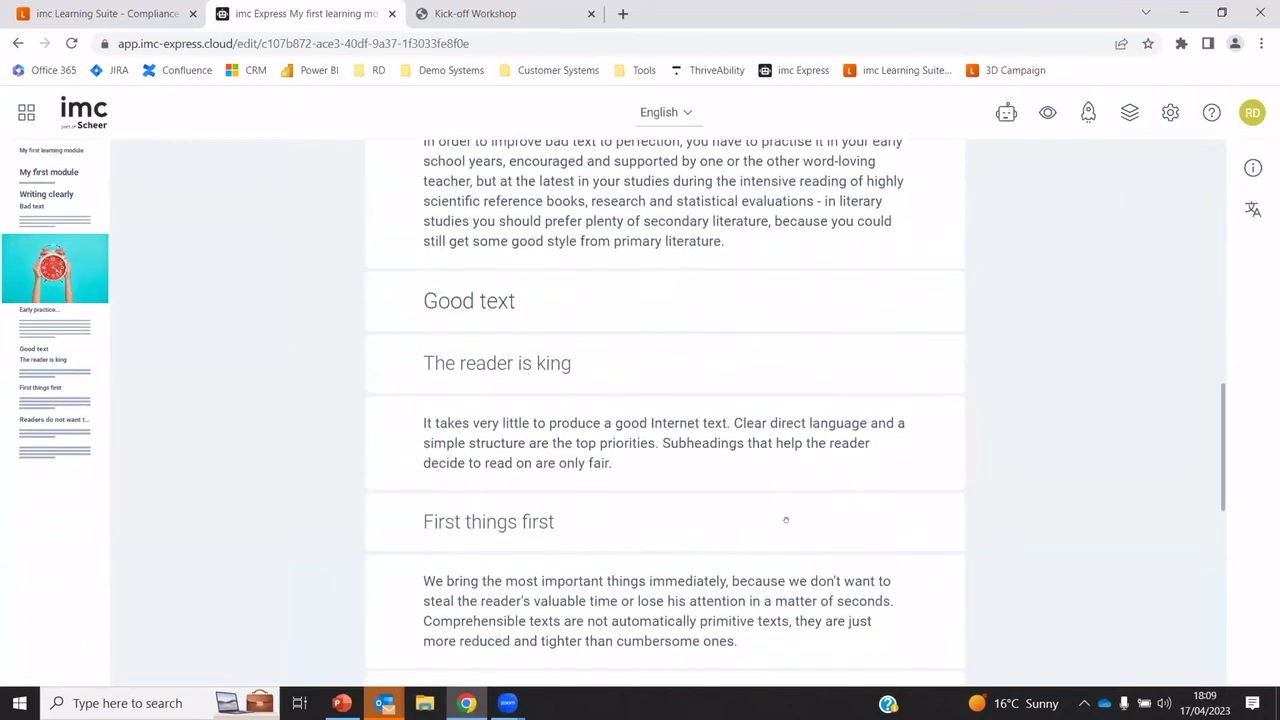
# Insert the first video clip after The reader is king paragraph
pyautogui.click(662, 494)
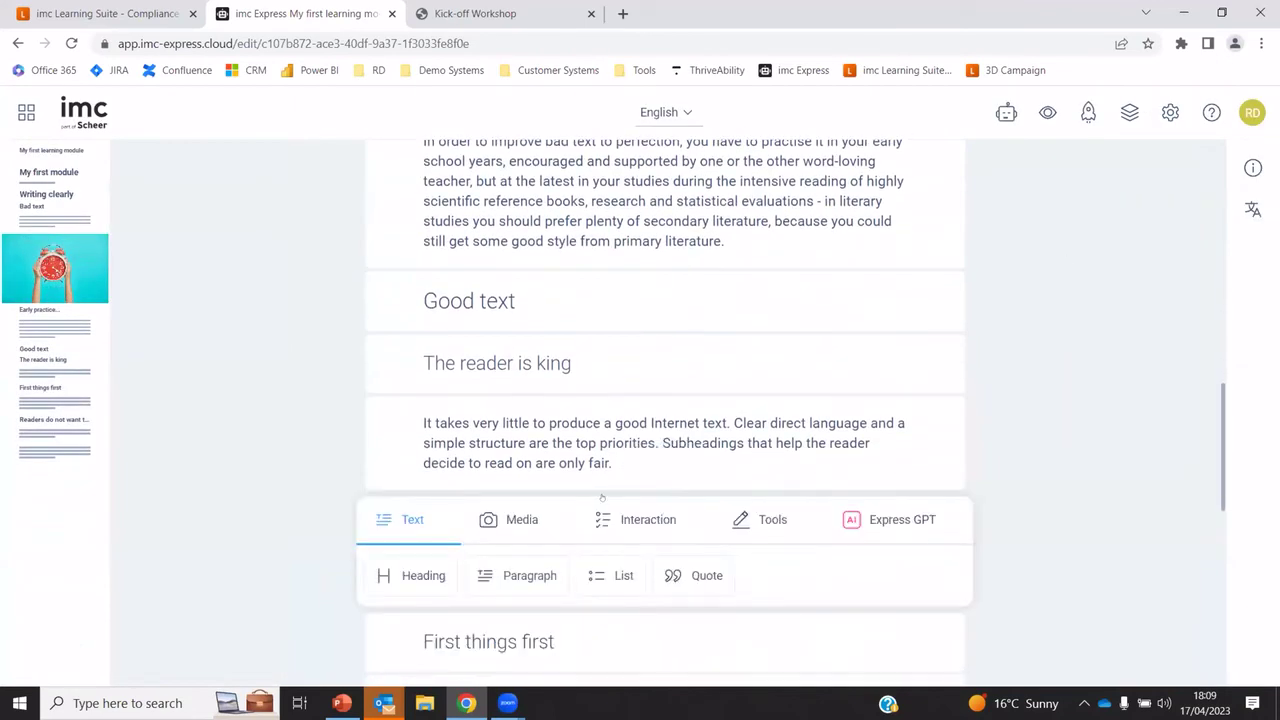
pyautogui.click(522, 519)
pyautogui.click(497, 575)
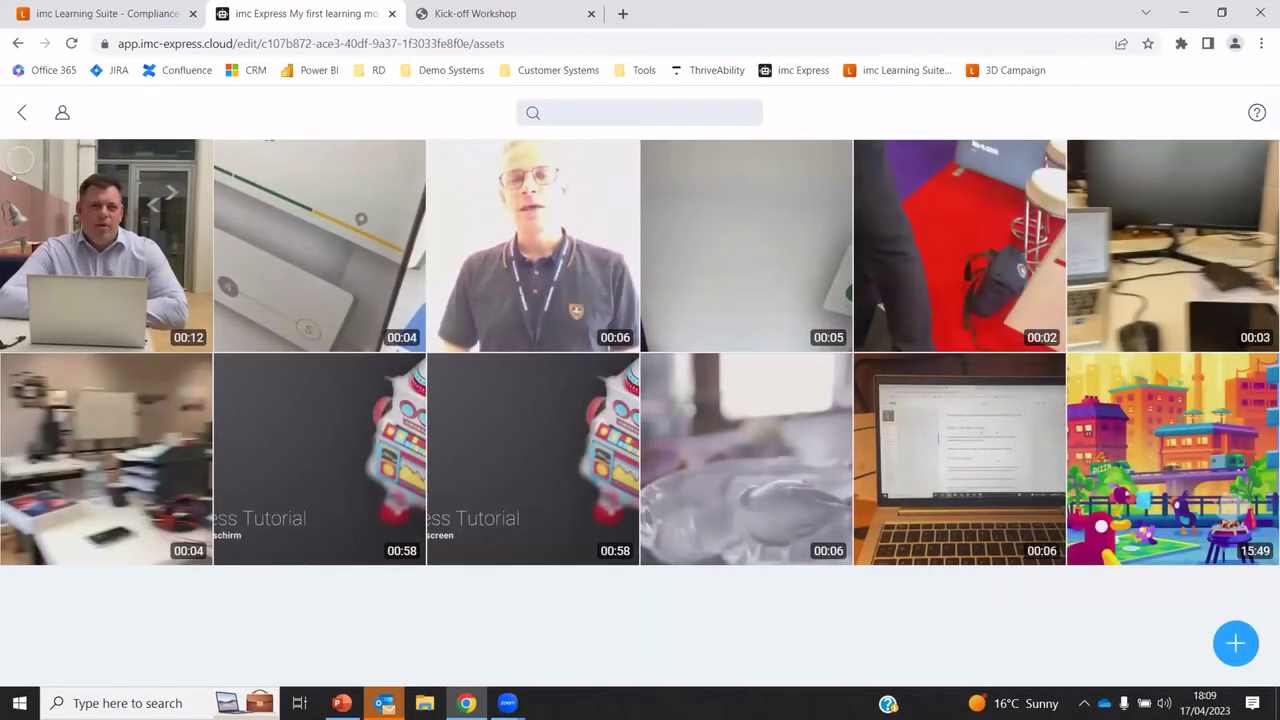
pyautogui.click(20, 159)
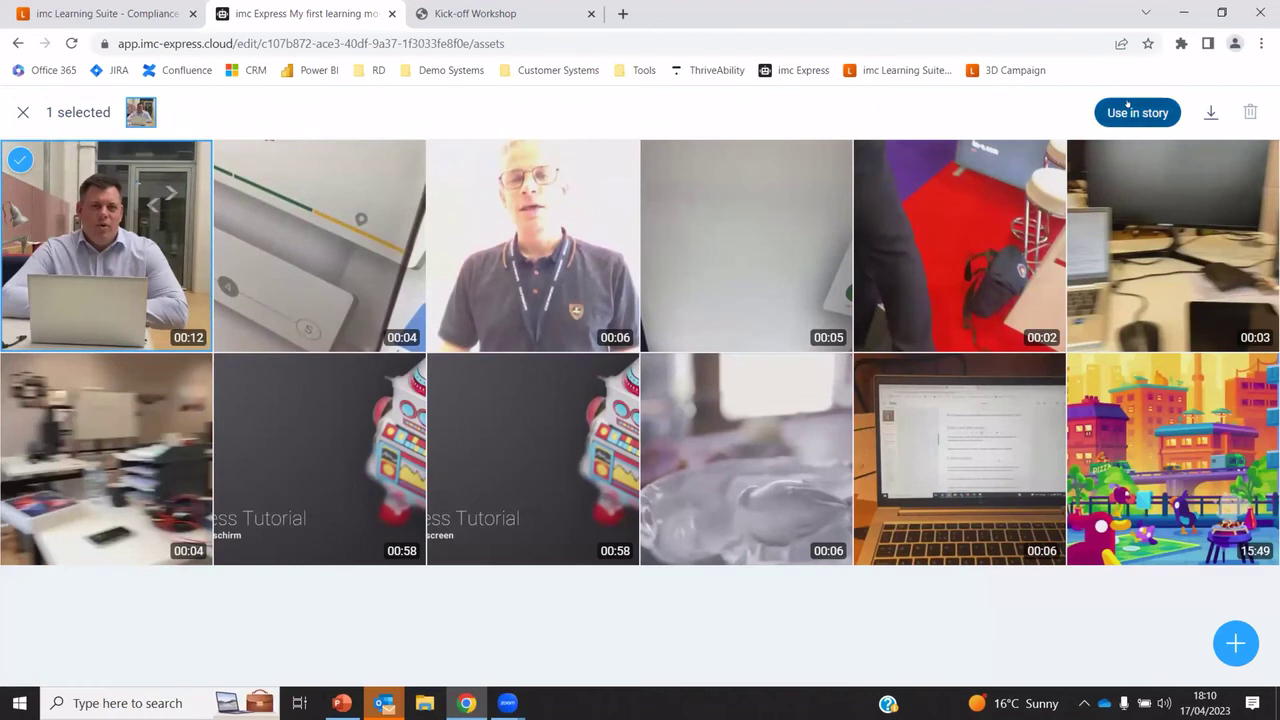
pyautogui.click(1137, 112)
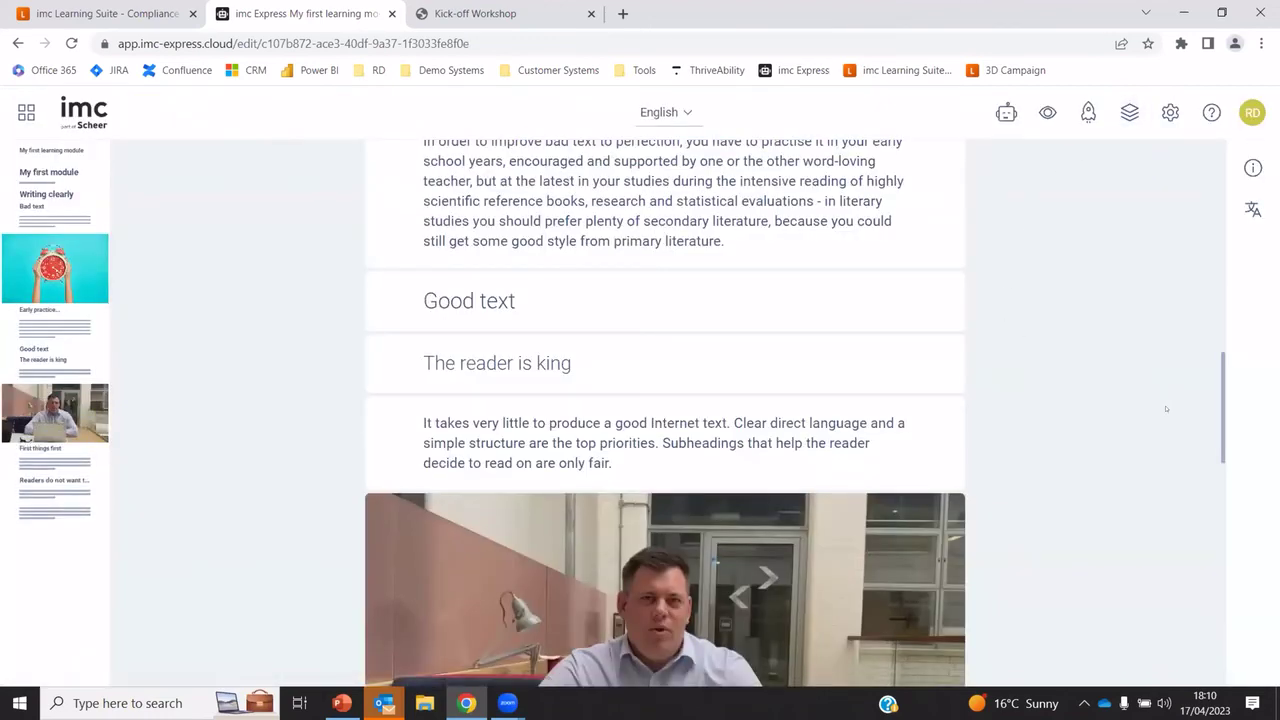
pyautogui.scroll(-3, 1178, 402)
pyautogui.scroll(9, 1170, 405)
pyautogui.scroll(5, 1165, 408)
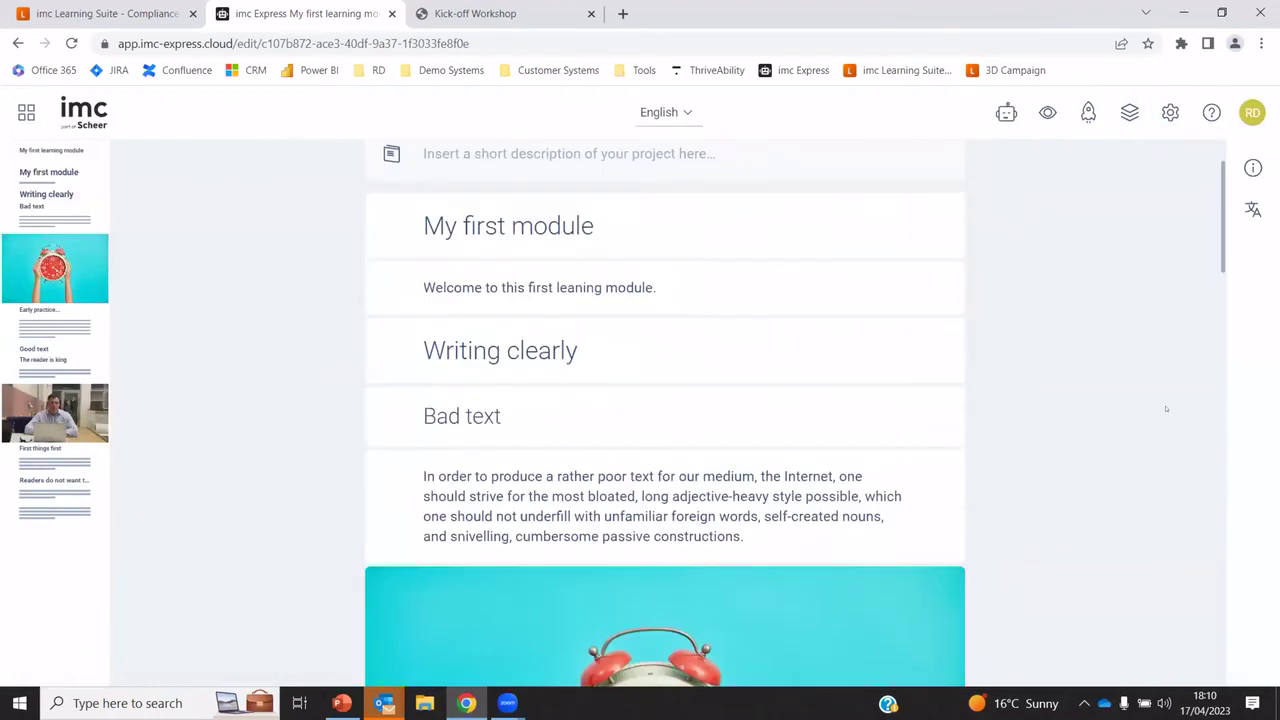
pyautogui.scroll(-10, 1164, 408)
pyautogui.scroll(-1, 1164, 408)
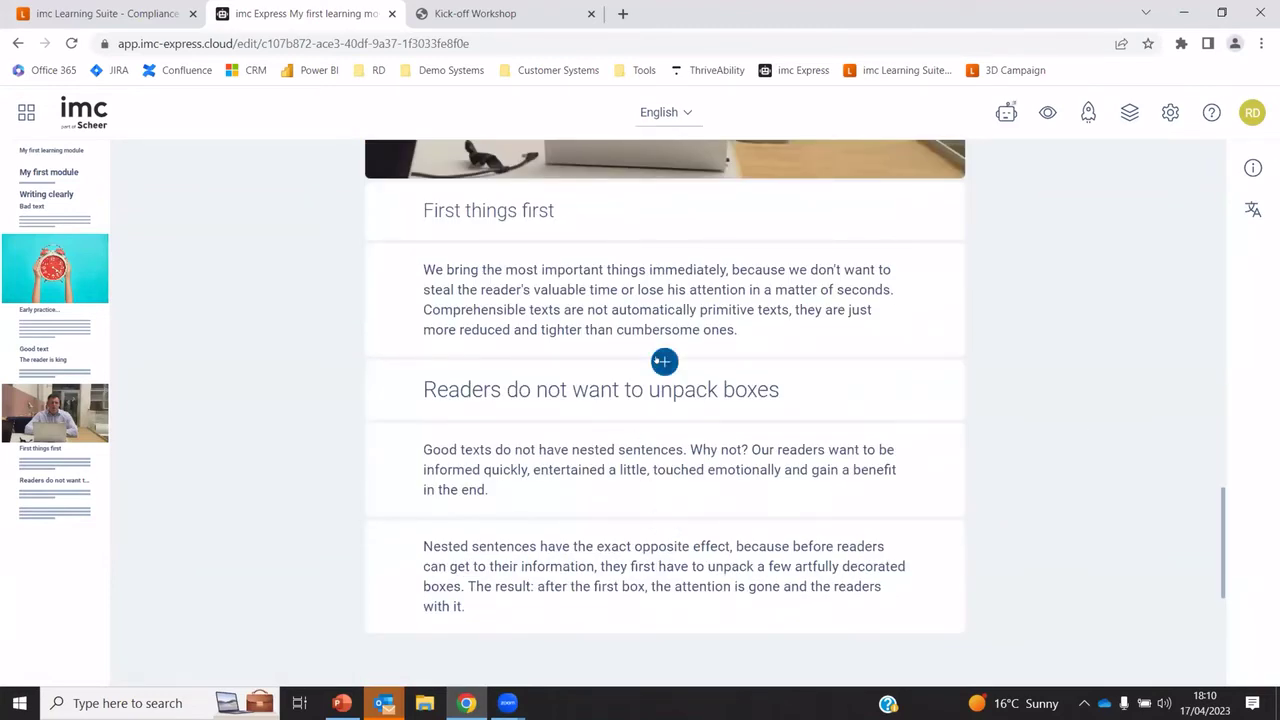
# Insert the question 'What is good writing?' with answers 'this' and 'that' before the unpack boxes section
pyautogui.click(652, 365)
pyautogui.click(636, 388)
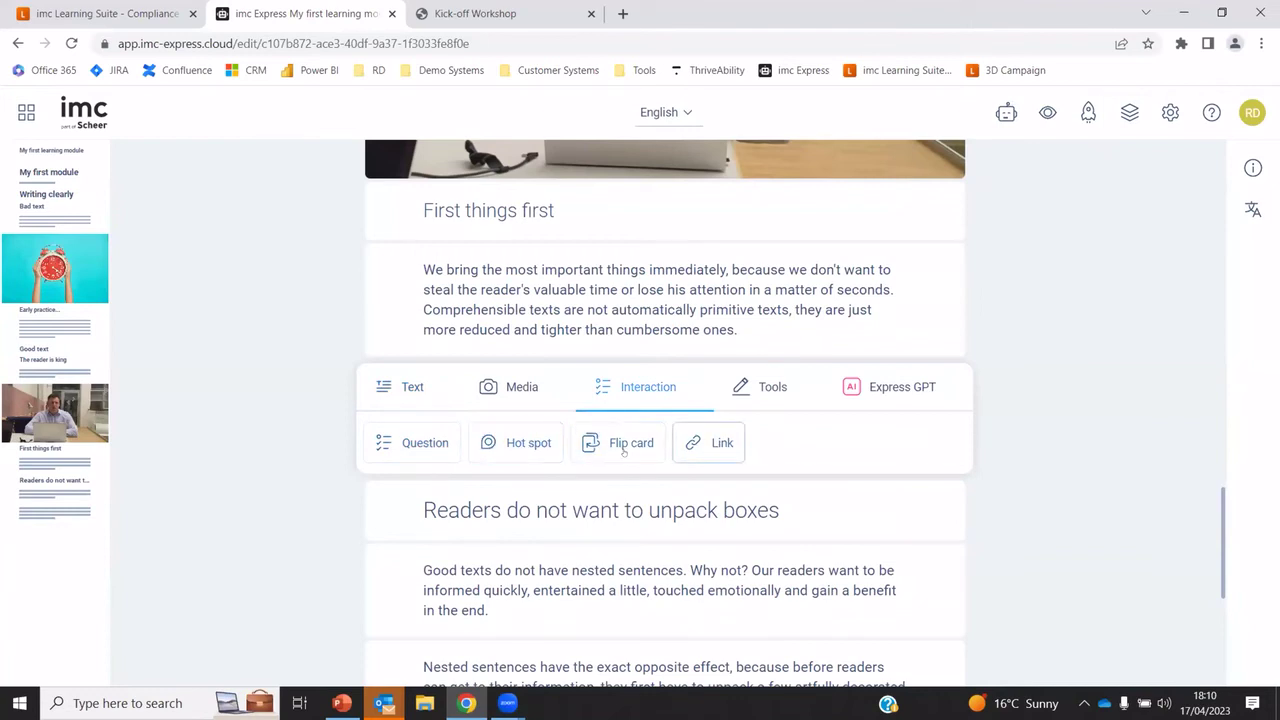
pyautogui.click(420, 446)
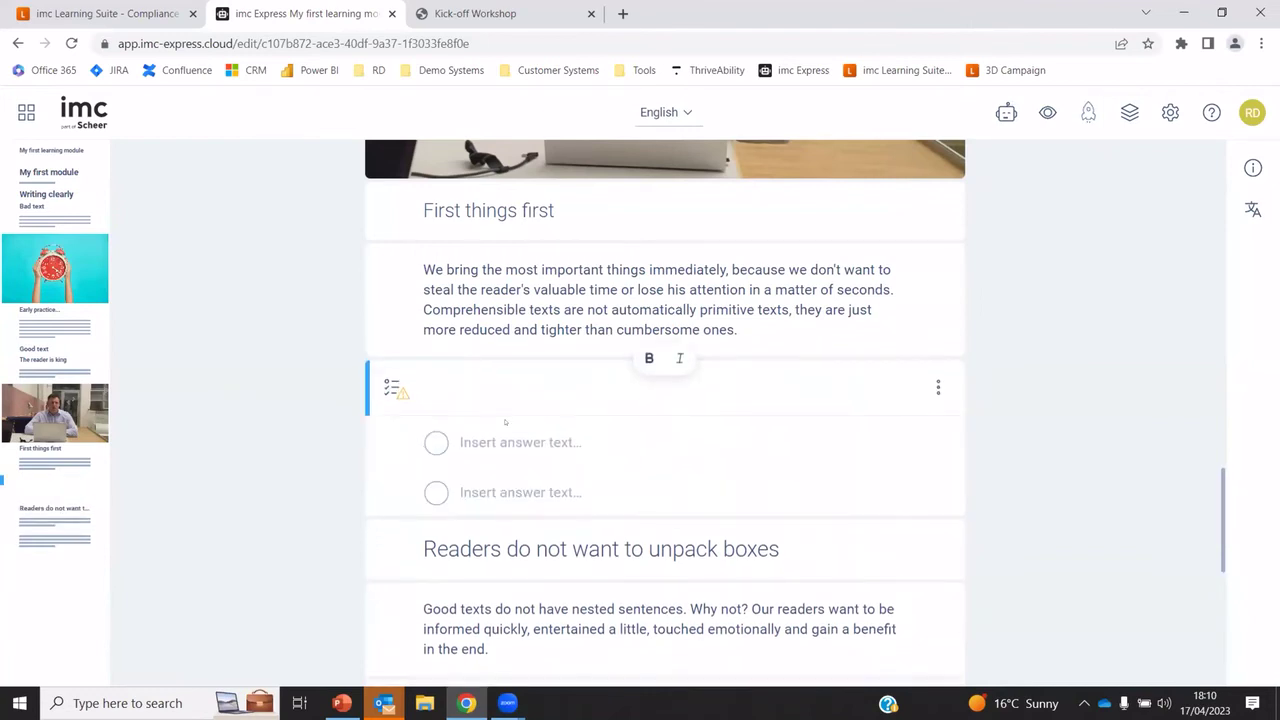
pyautogui.write('What is')
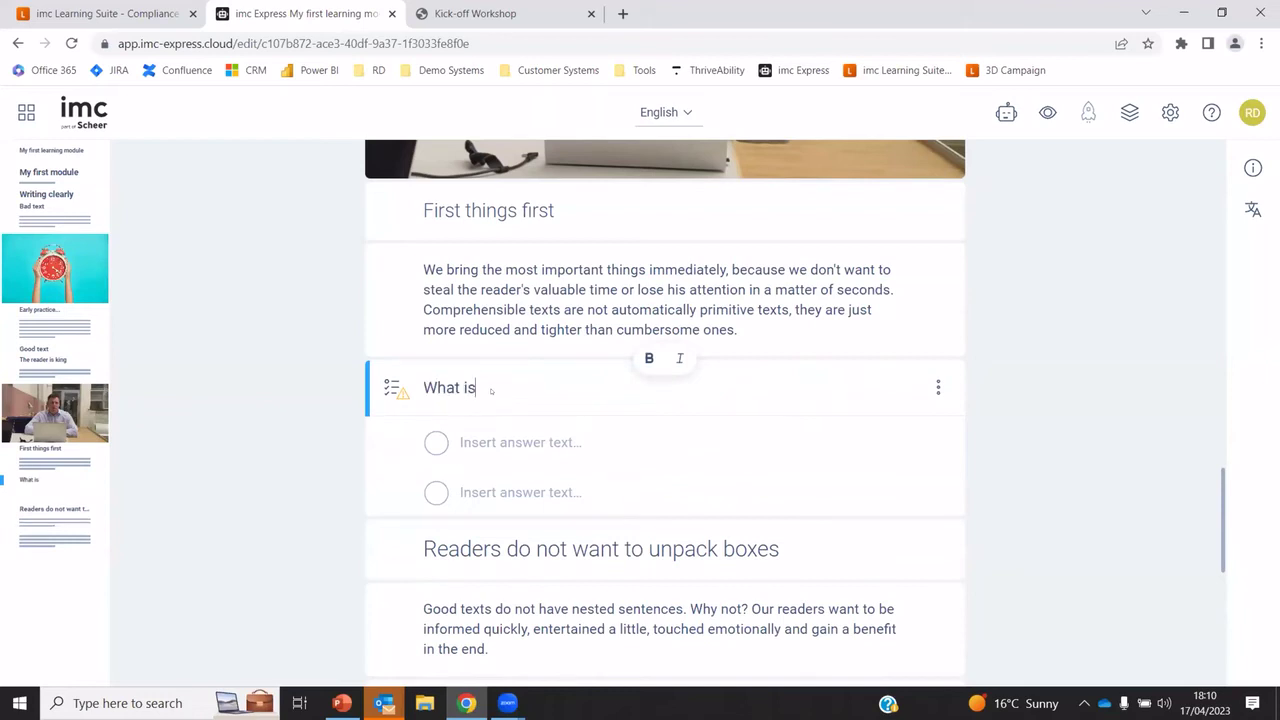
pyautogui.write(' good writing?')
pyautogui.click(506, 453)
pyautogui.write('this')
pyautogui.click(525, 497)
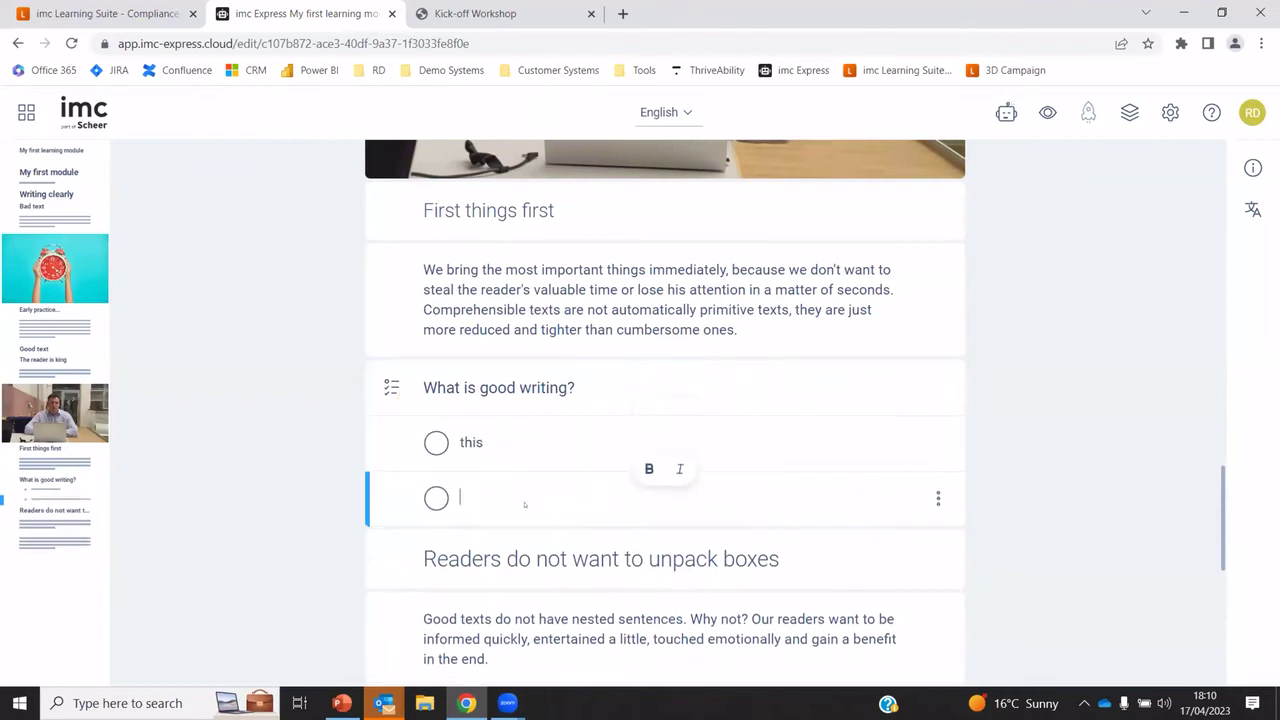
pyautogui.write('that')
pyautogui.click(432, 449)
pyautogui.click(1145, 441)
pyautogui.moveTo(1220, 493); pyautogui.dragTo(1221, 165)
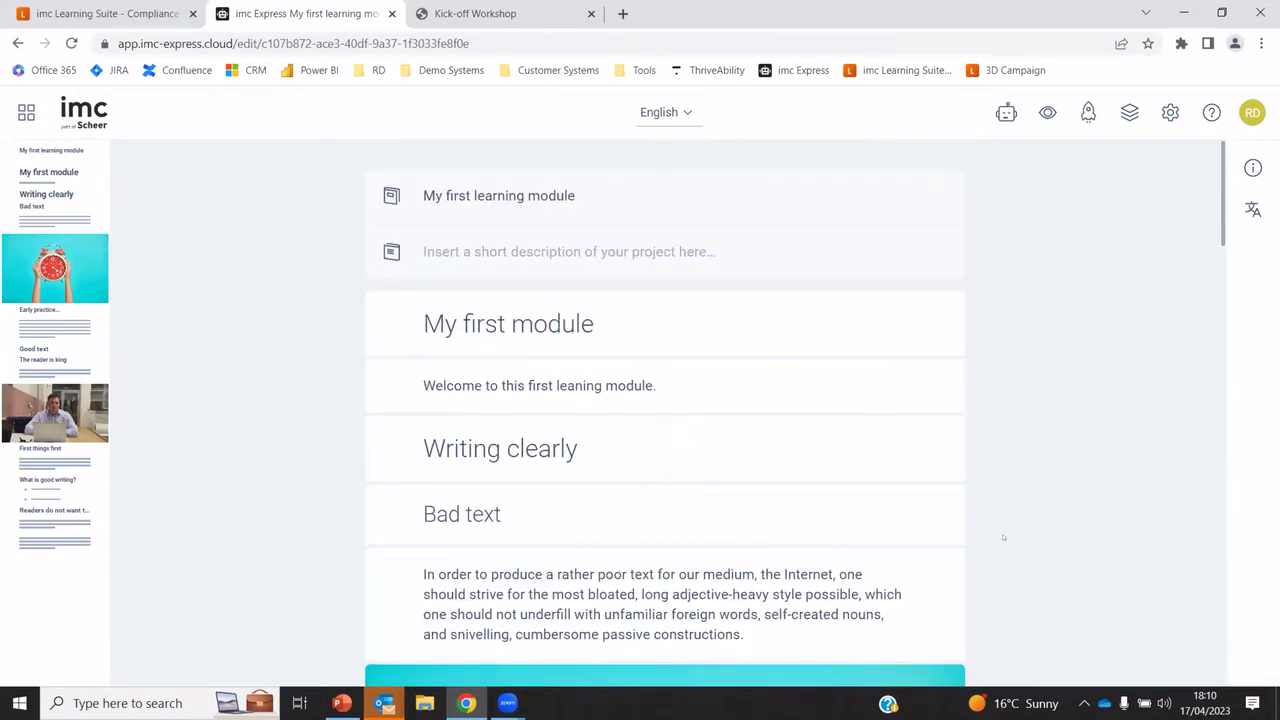
# Play the module preview through its first slides, then open the project settings
pyautogui.click(1047, 112)
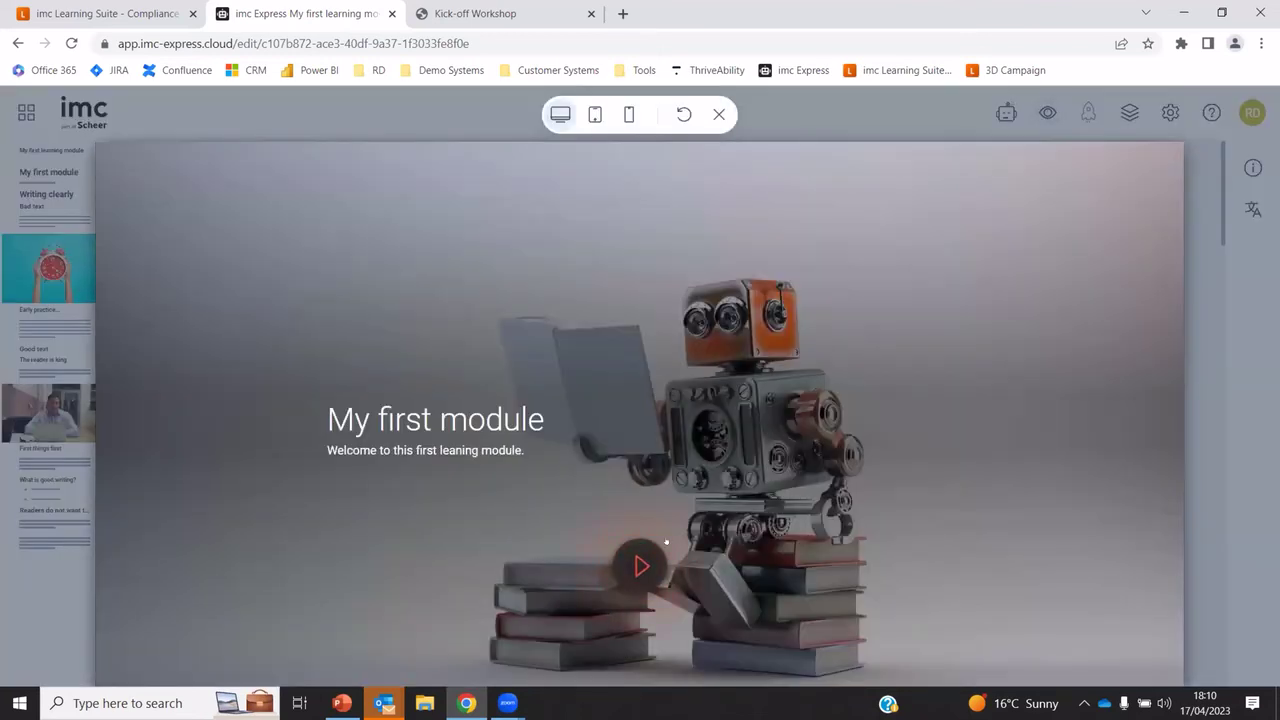
pyautogui.click(642, 562)
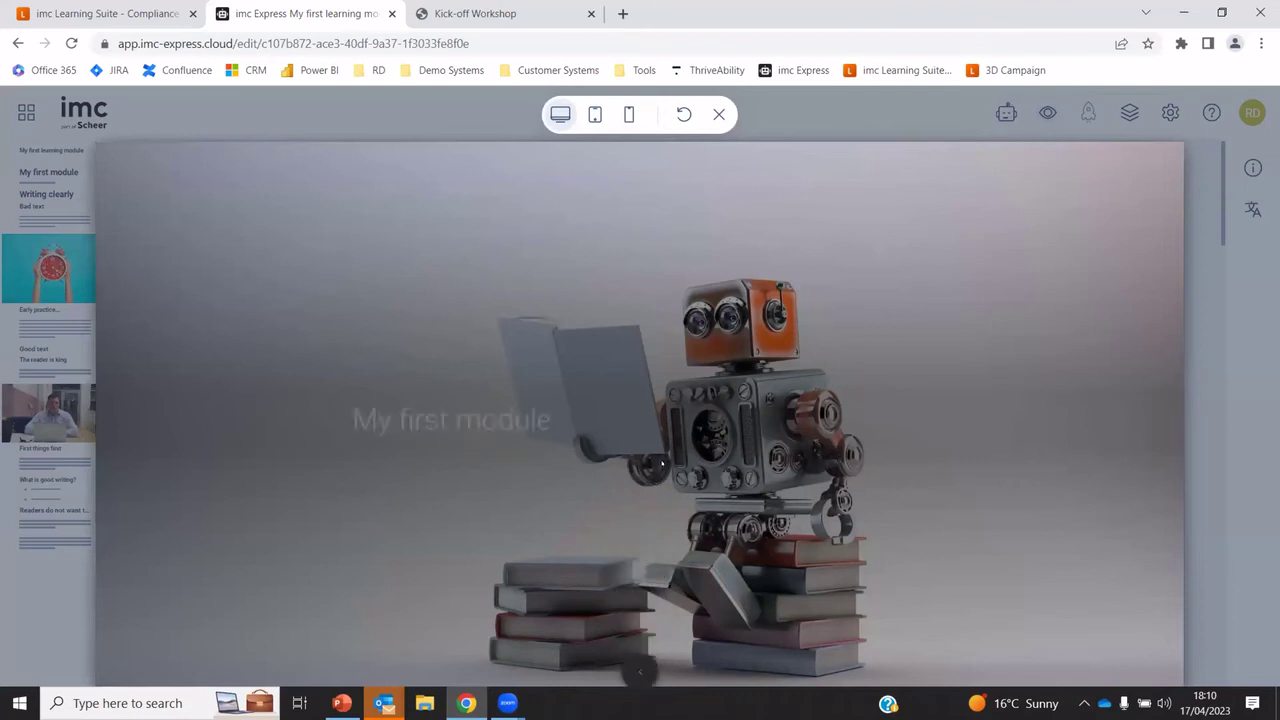
pyautogui.click(721, 673)
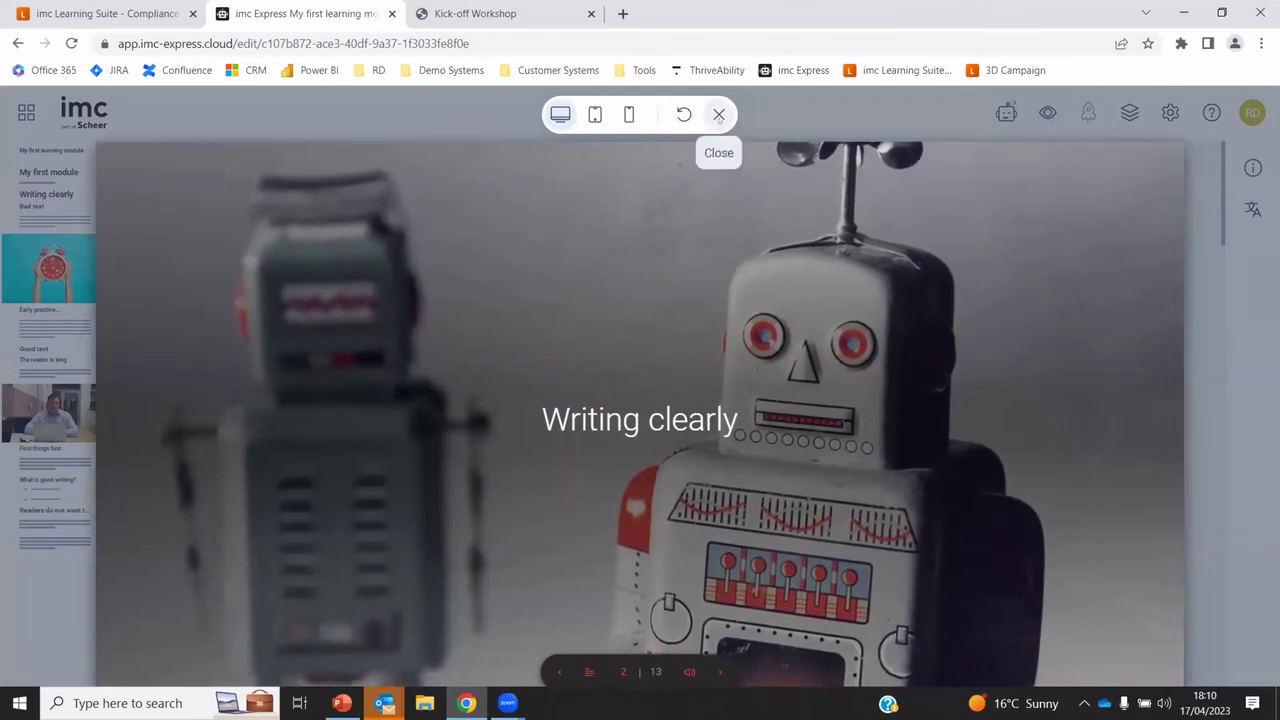
pyautogui.click(718, 116)
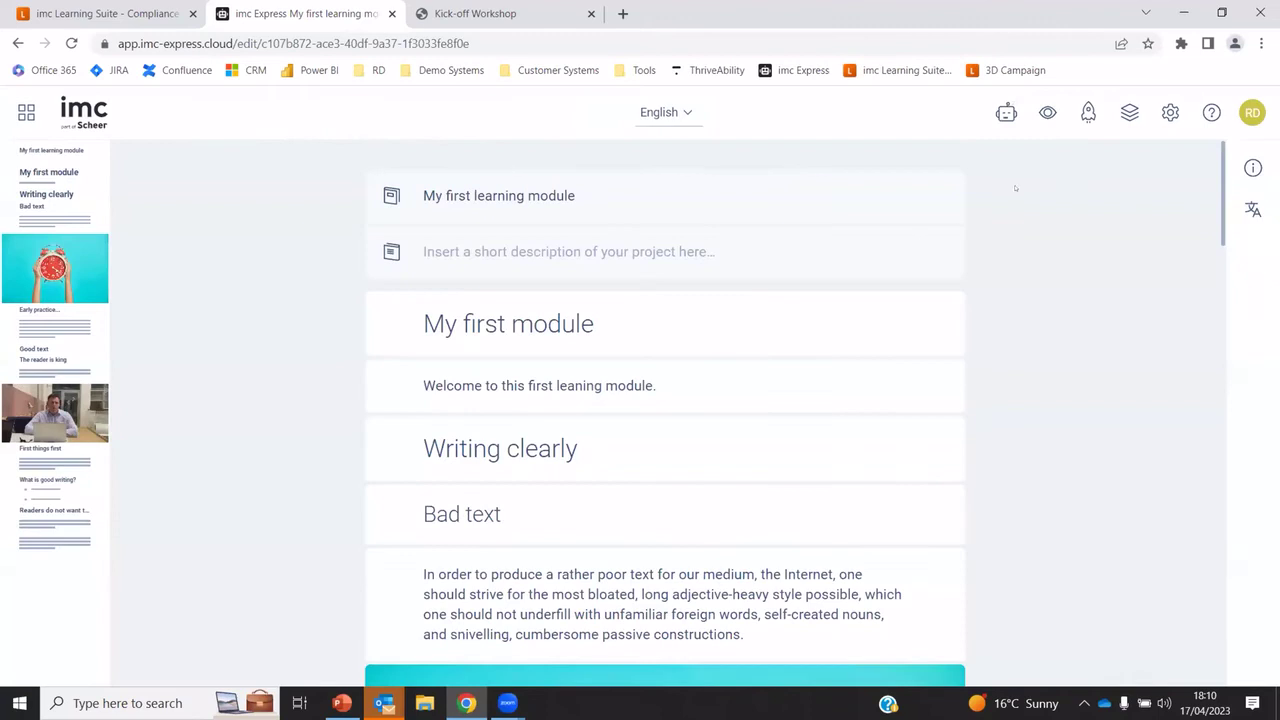
pyautogui.click(1168, 113)
# Apply and save the Nature theme, then check it in the preview
pyautogui.click(390, 387)
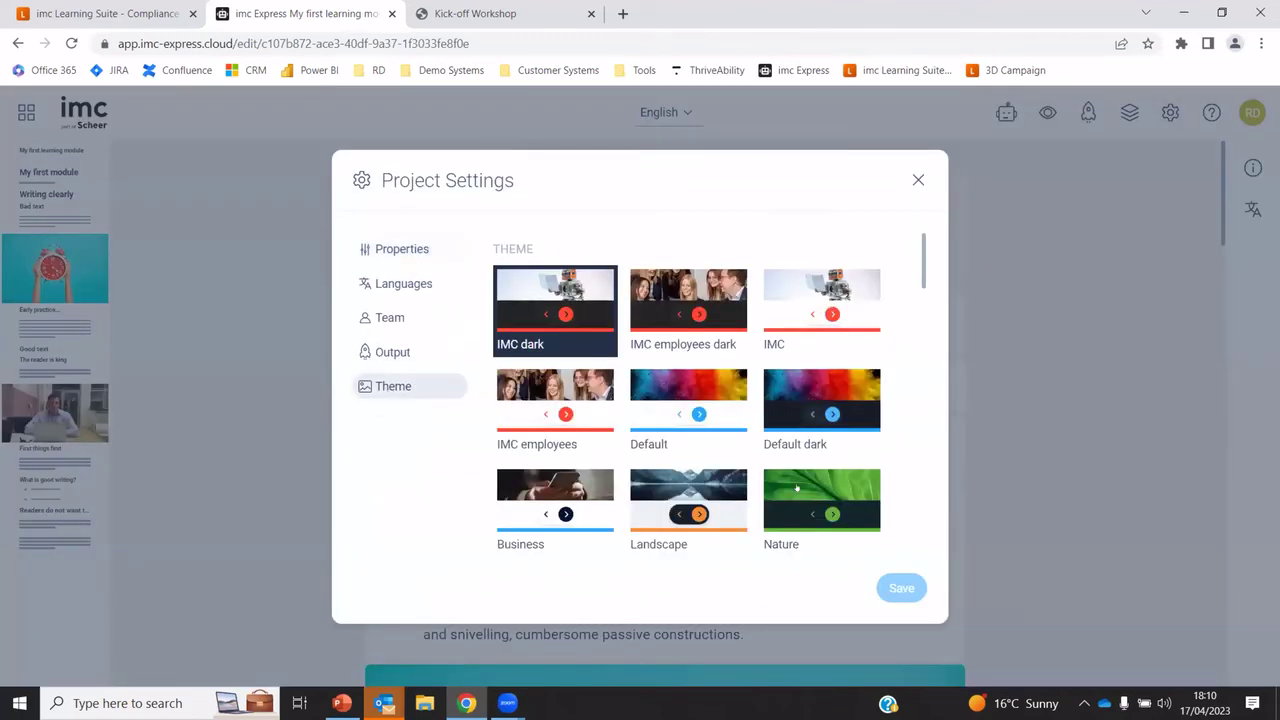
pyautogui.click(796, 495)
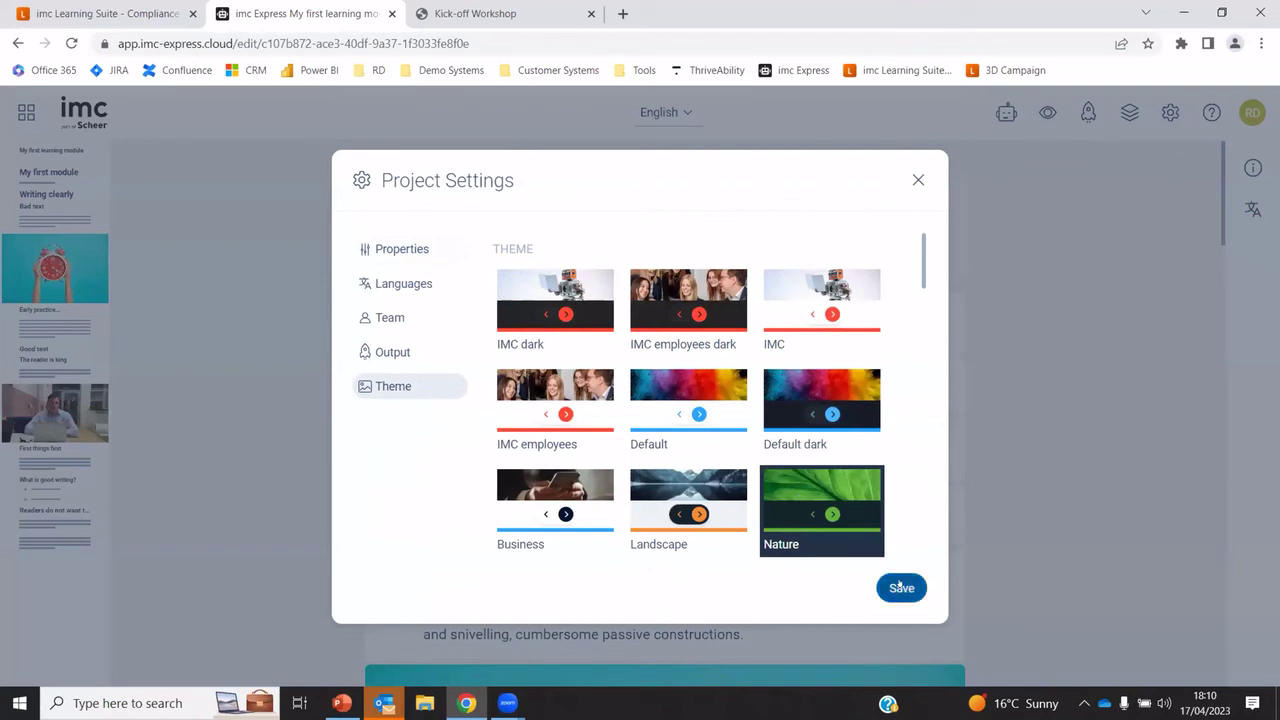
pyautogui.click(899, 587)
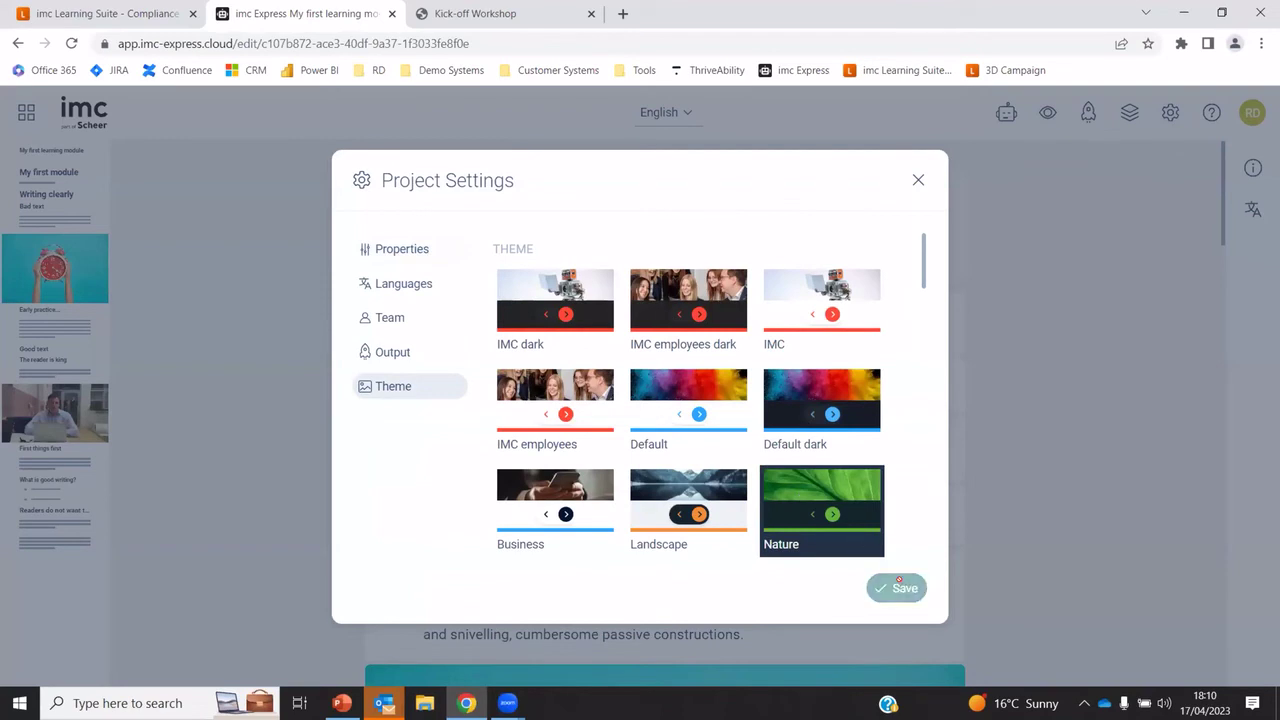
pyautogui.click(916, 179)
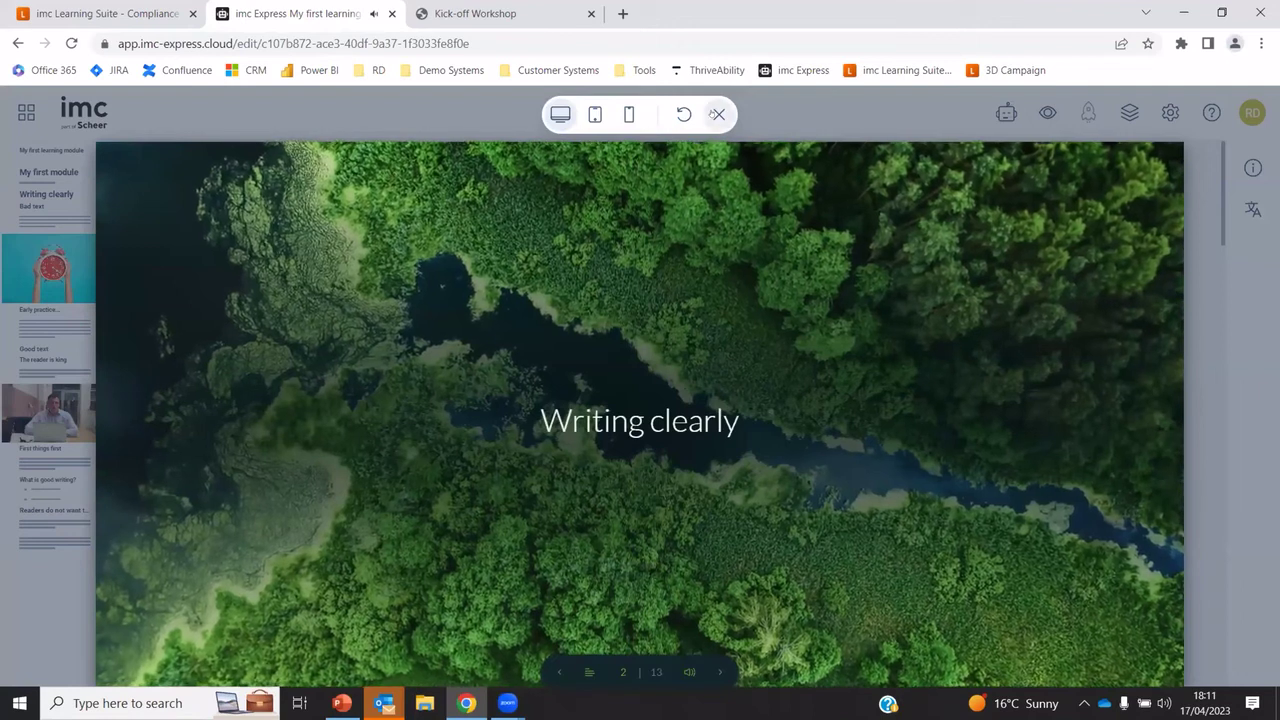
pyautogui.click(719, 114)
pyautogui.hotkey('ctrl', 'a')
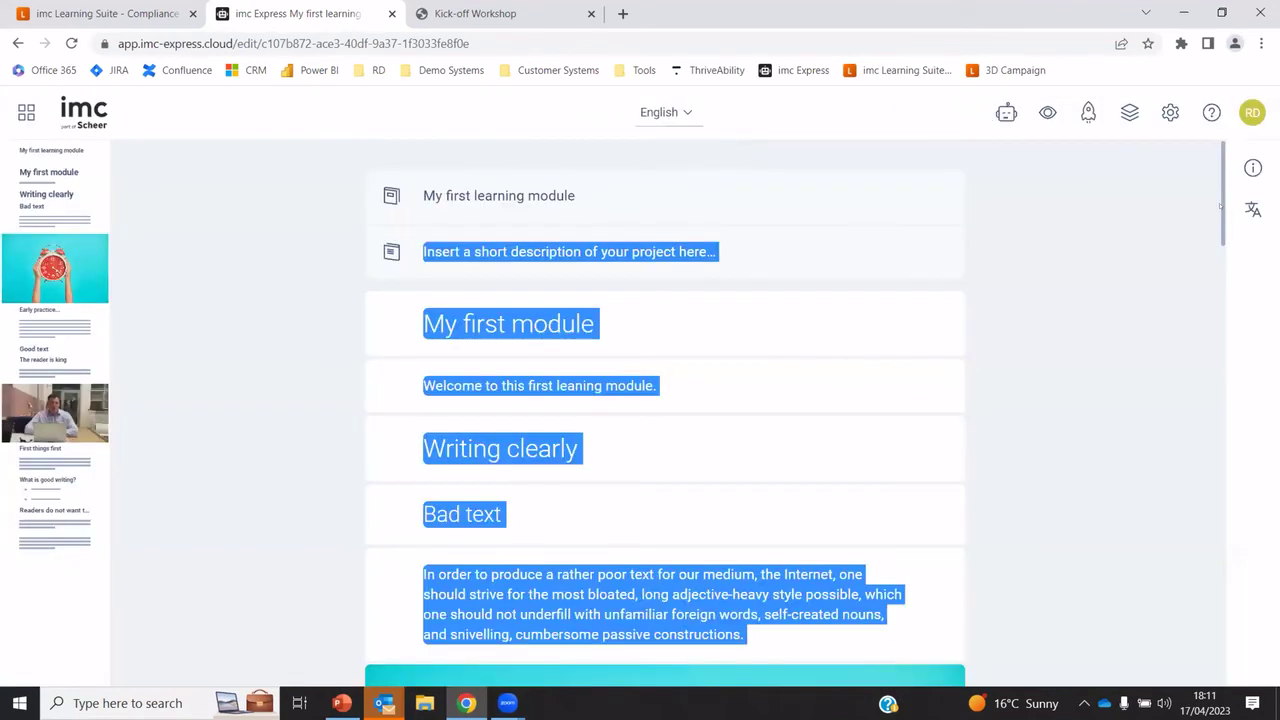
pyautogui.click(1200, 227)
pyautogui.moveTo(1220, 230); pyautogui.dragTo(1220, 499)
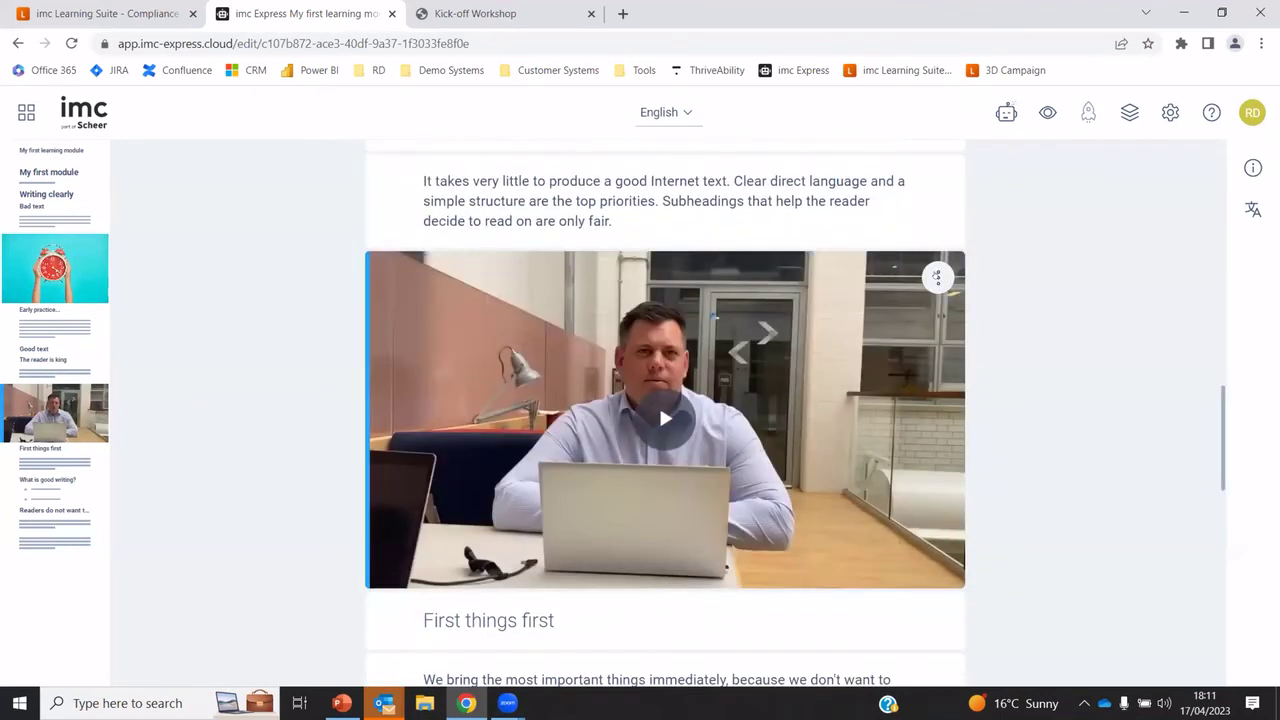
pyautogui.click(936, 277)
pyautogui.click(859, 390)
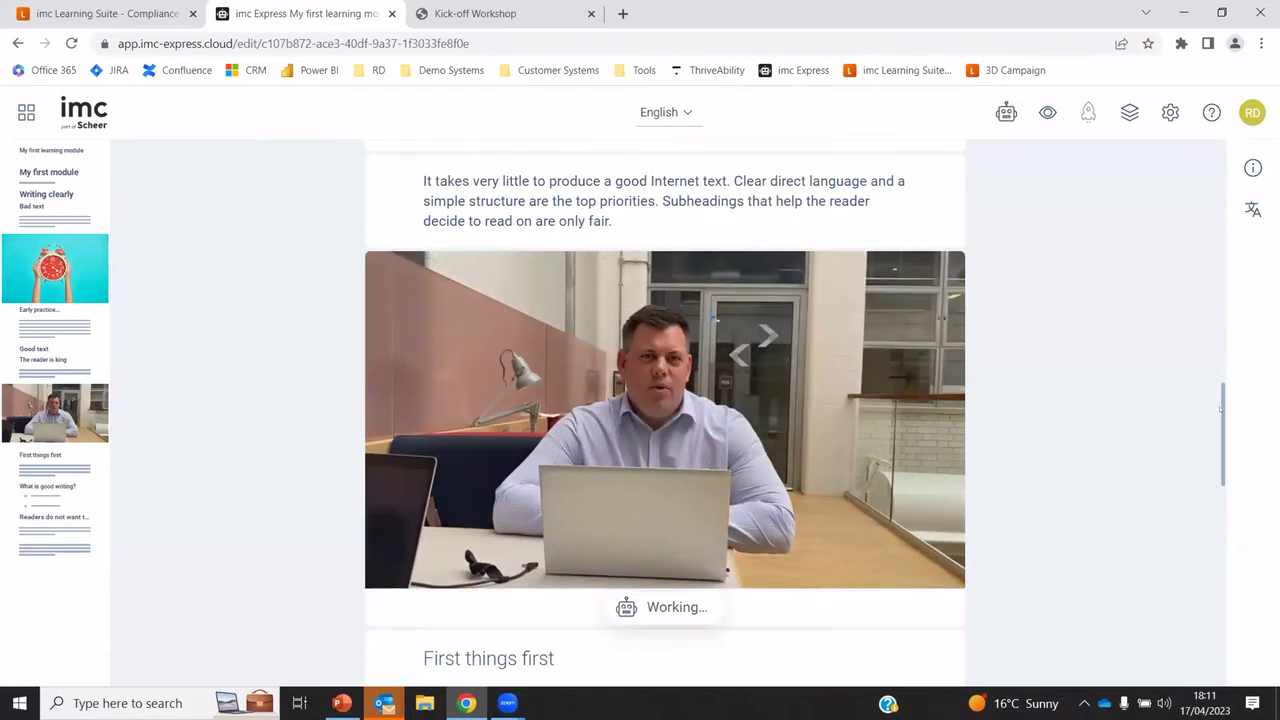
pyautogui.scroll(-2, 847, 432)
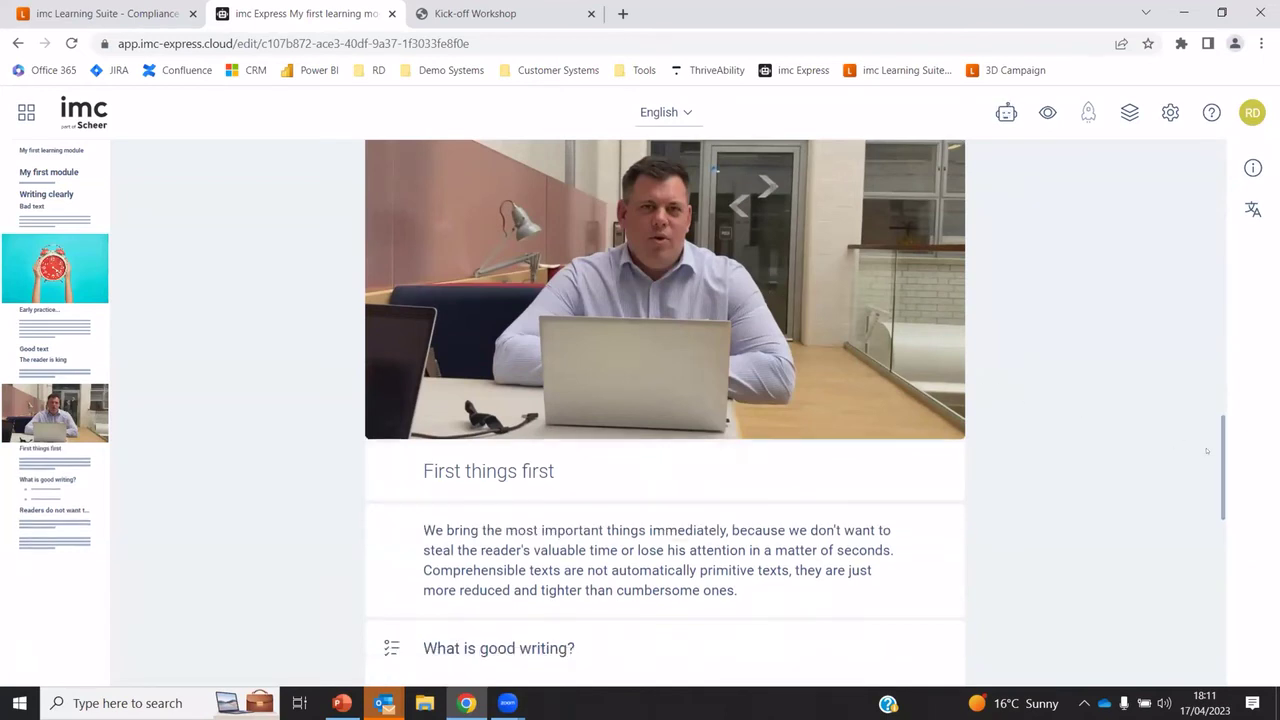
pyautogui.moveTo(1219, 445); pyautogui.dragTo(1219, 202)
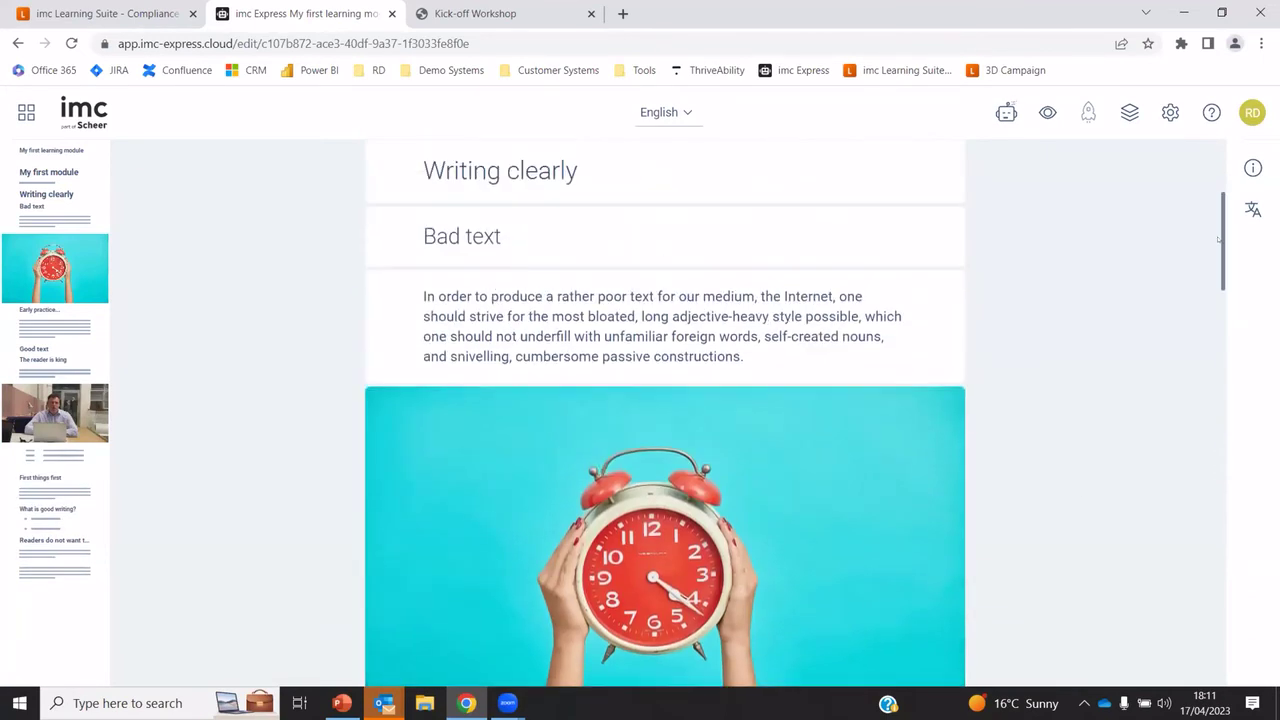
# Use the AI Expand text option to replace the Bad text paragraph with a longer version about verbose writing
pyautogui.click(675, 347)
pyautogui.click(796, 267)
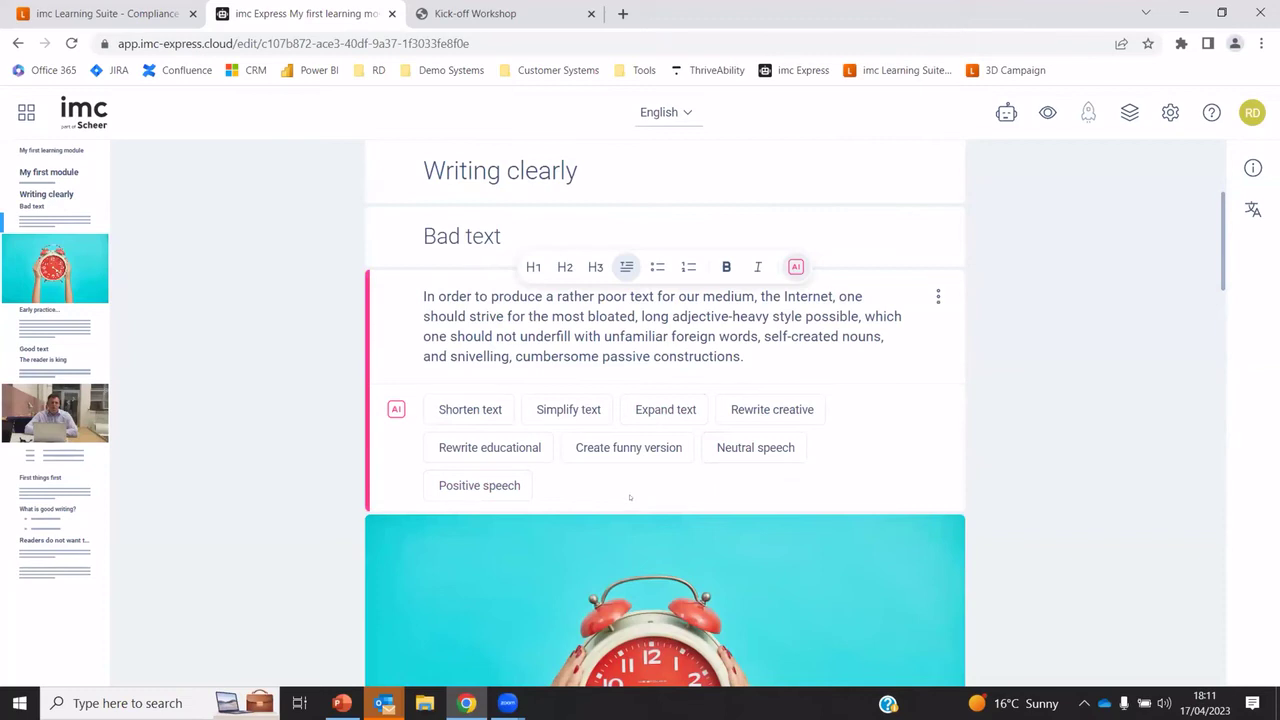
pyautogui.click(657, 405)
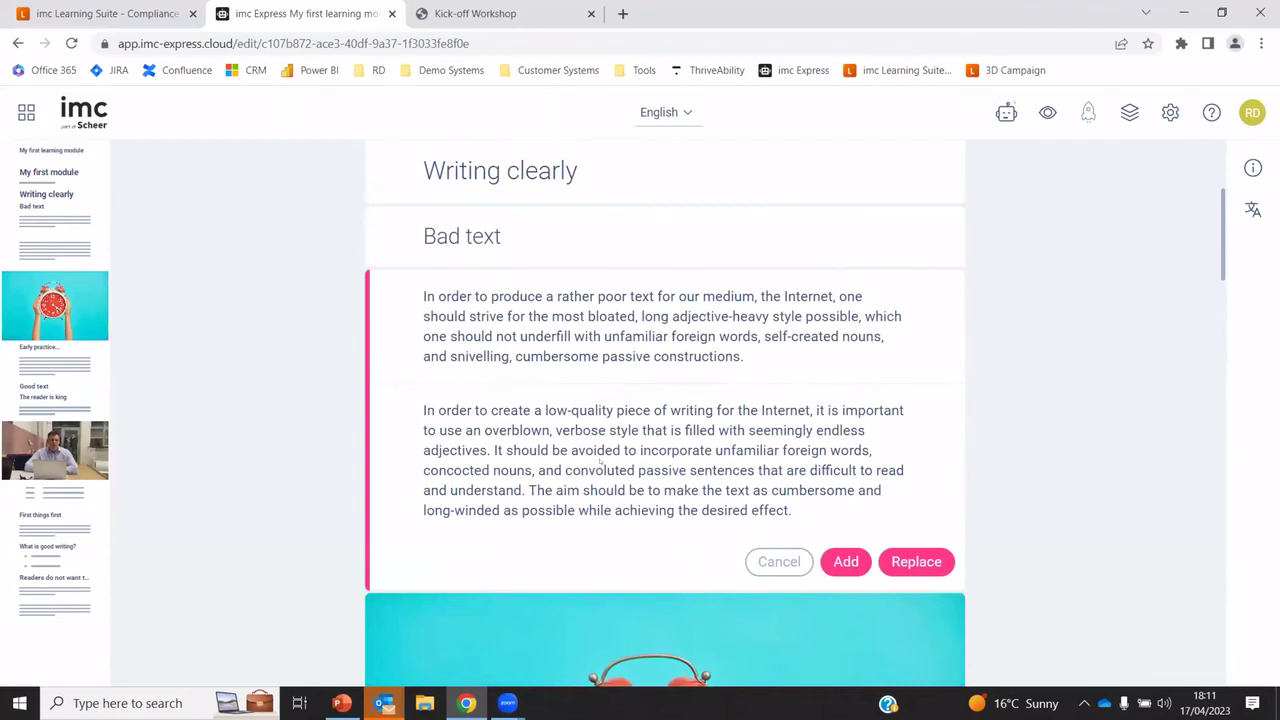
pyautogui.click(916, 561)
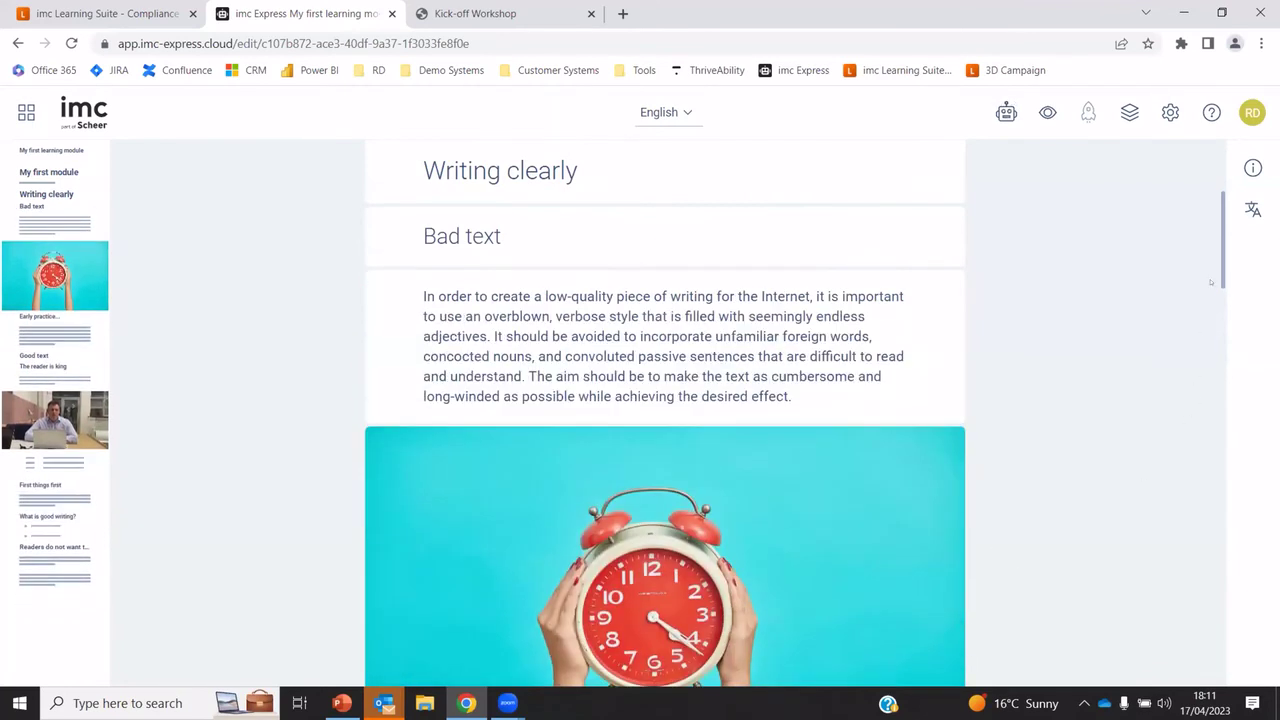
pyautogui.moveTo(1222, 270); pyautogui.dragTo(1222, 640)
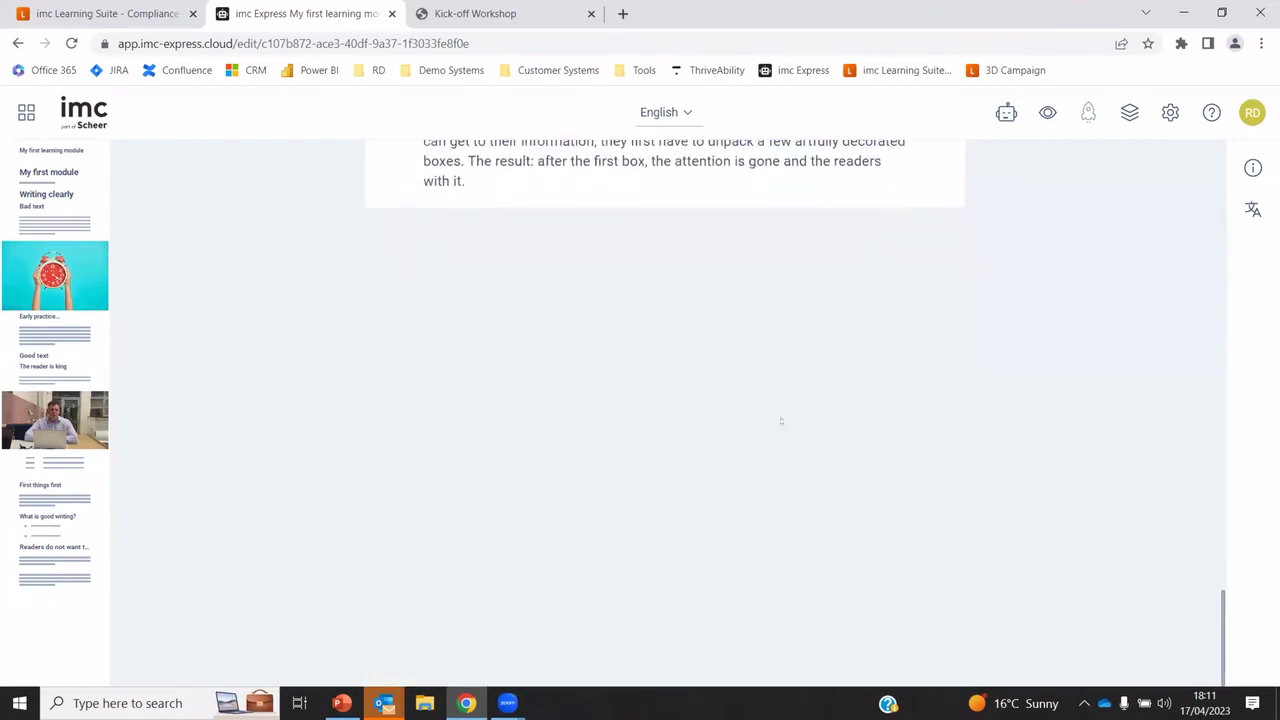
# Add an Express GPT list of four key points on good internet writing at the module's end
pyautogui.click(664, 212)
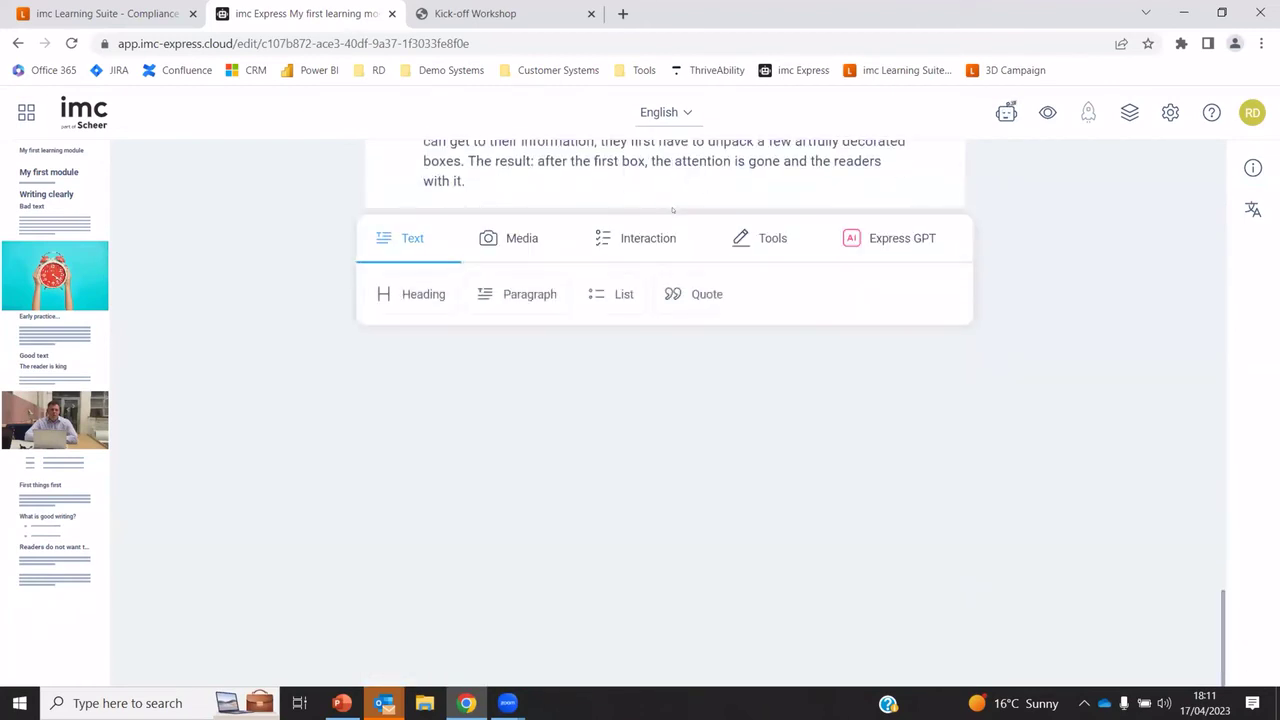
pyautogui.click(881, 240)
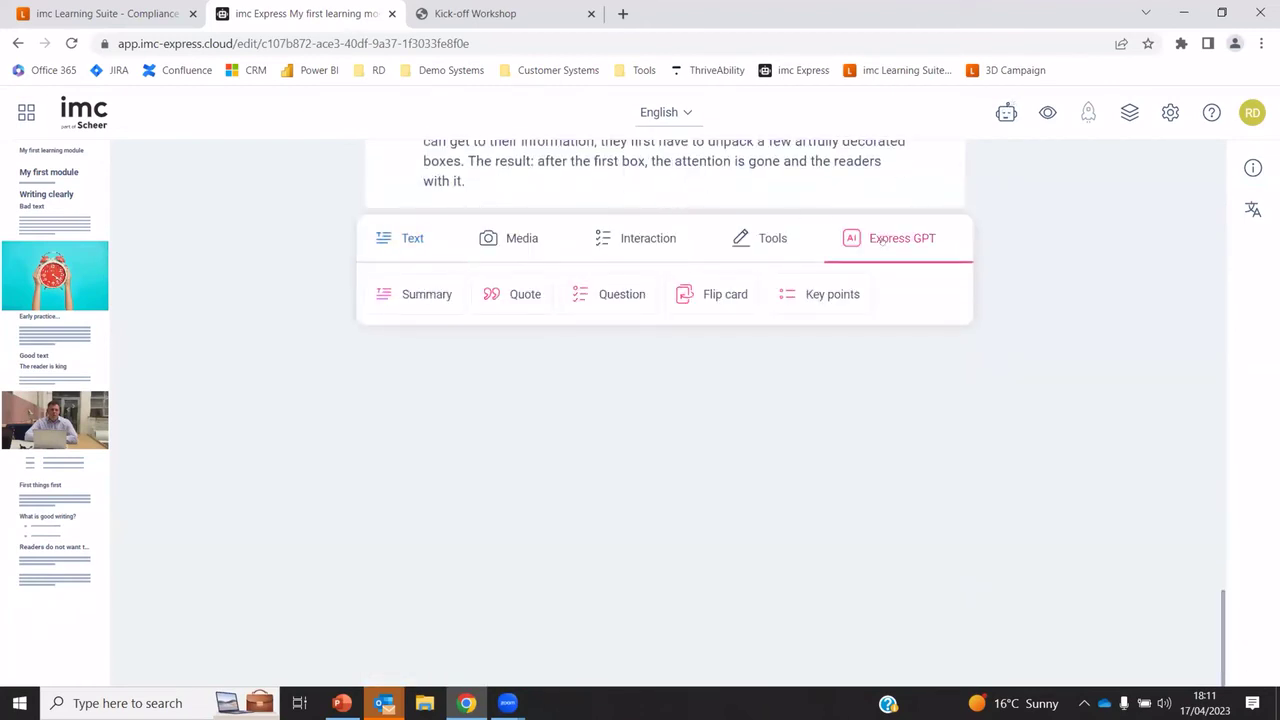
pyautogui.click(812, 294)
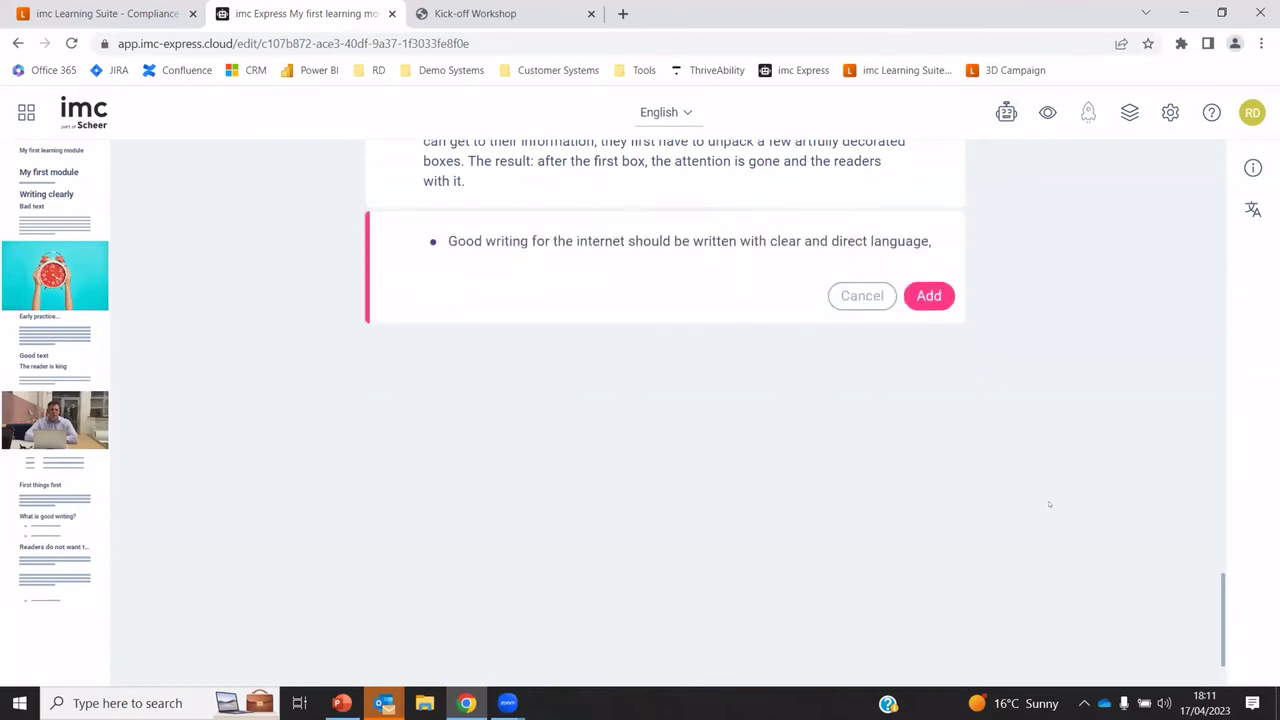
pyautogui.click(941, 511)
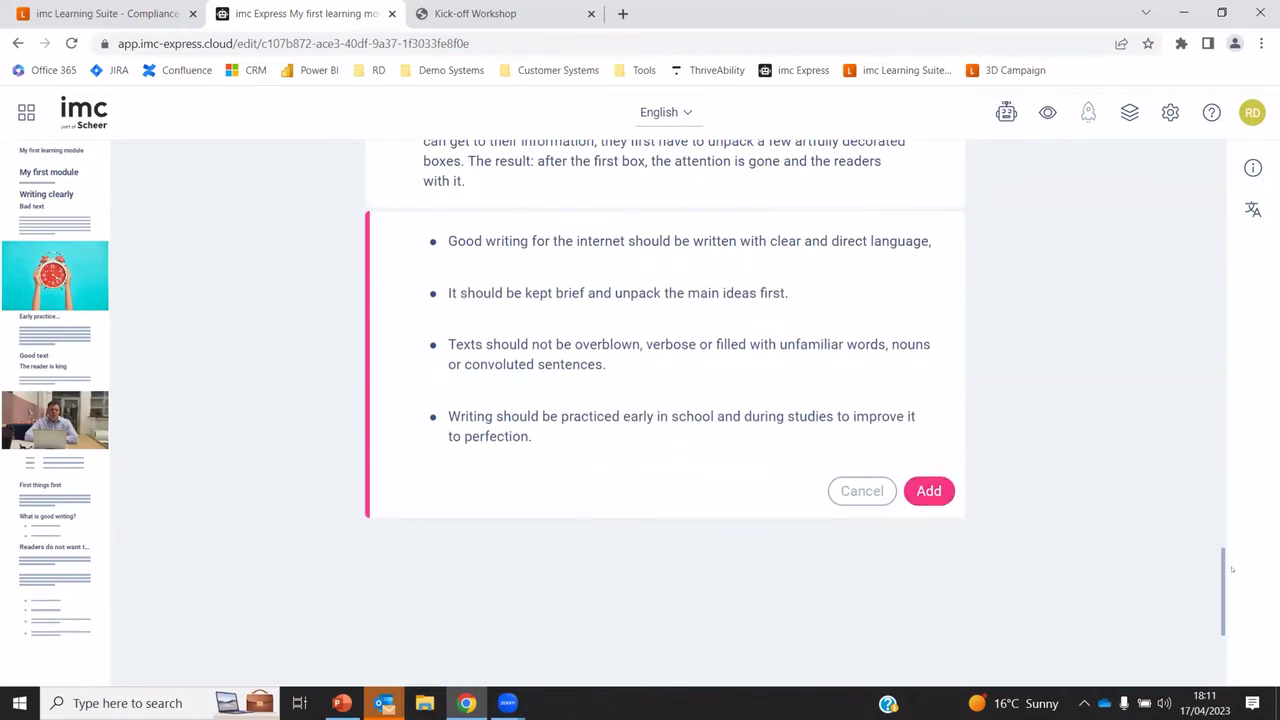
# Insert an Express GPT quiz question on low-quality writing's main goal after the unpack-boxes paragraph
pyautogui.scroll(4, 1227, 495)
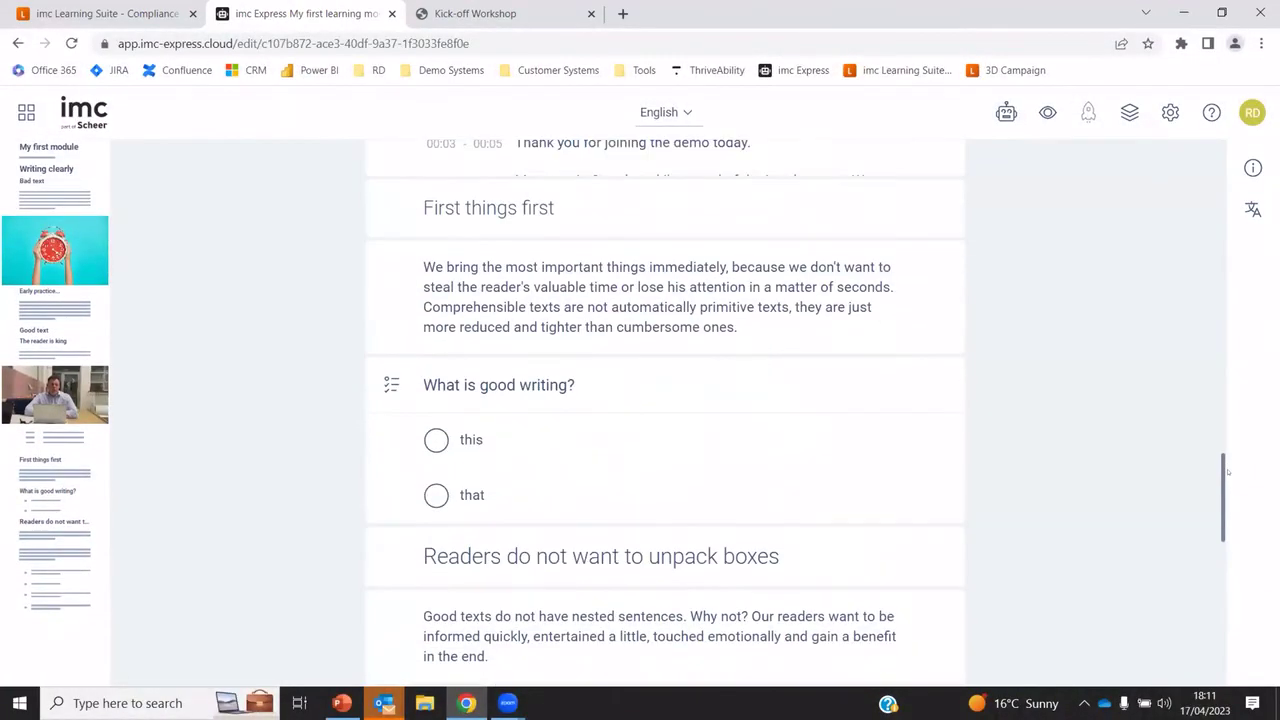
pyautogui.scroll(-4, 1235, 497)
pyautogui.scroll(-3, 1241, 497)
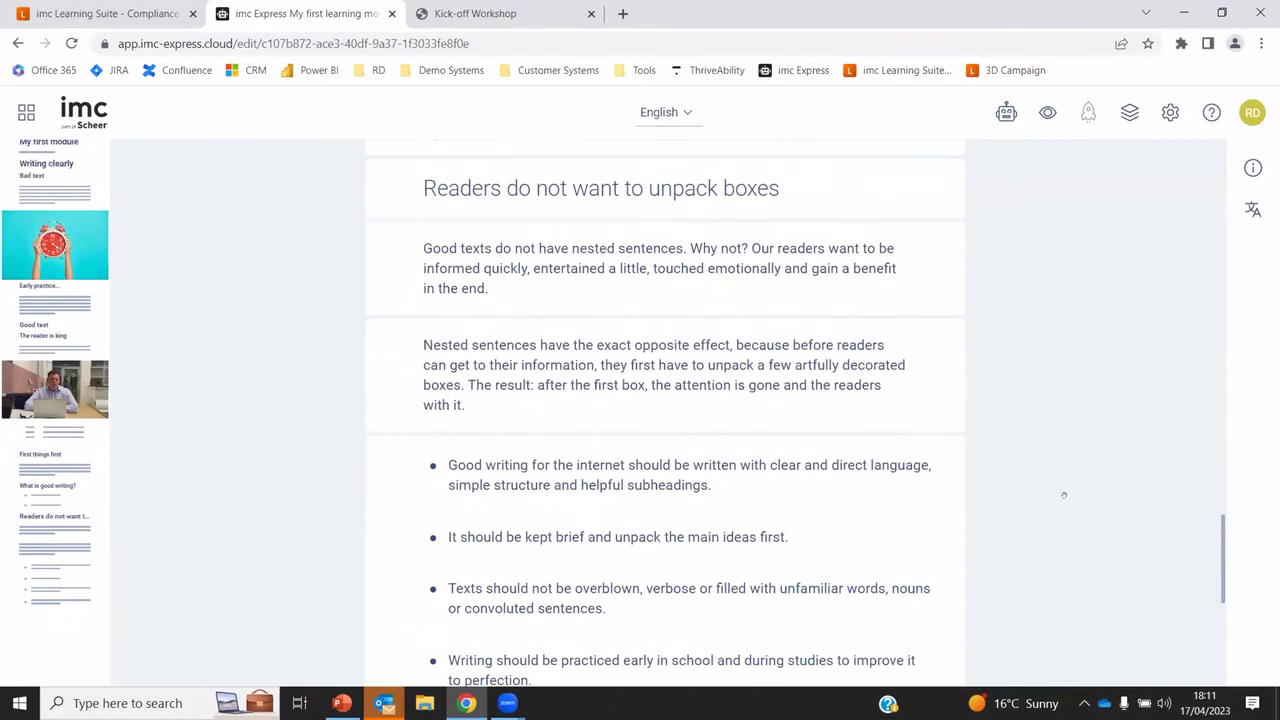
pyautogui.click(663, 320)
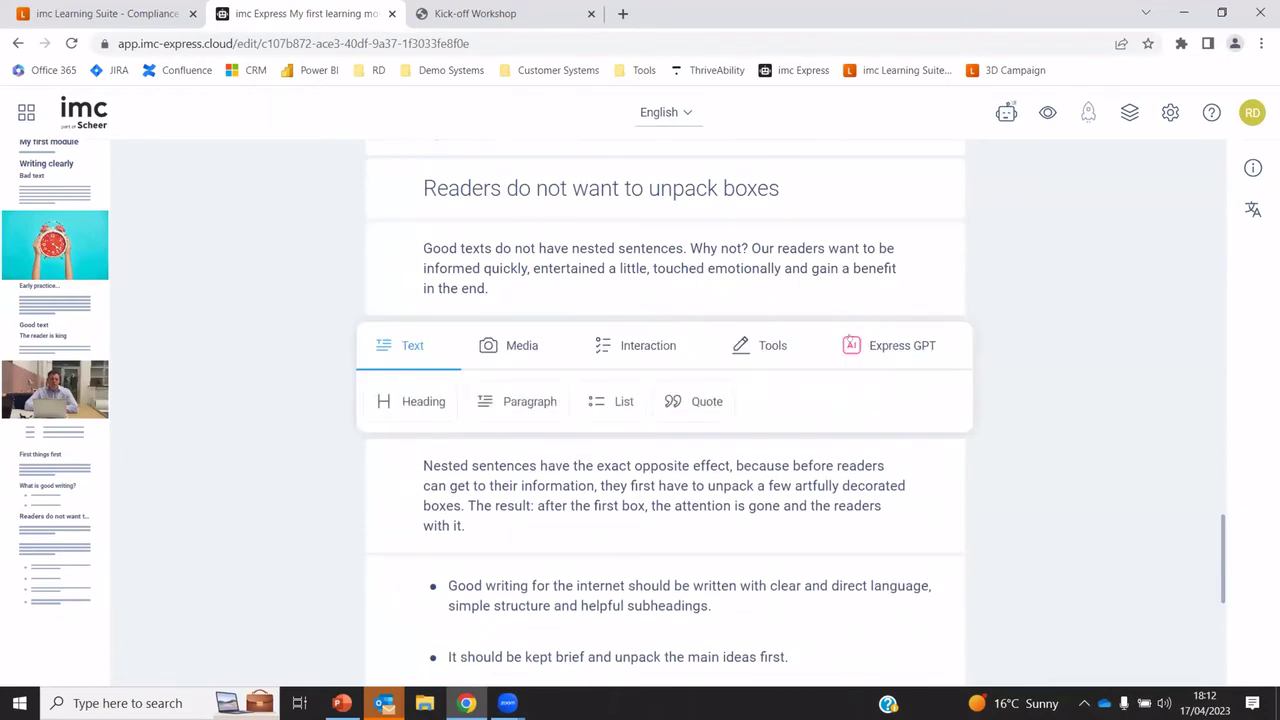
pyautogui.moveTo(866, 345)
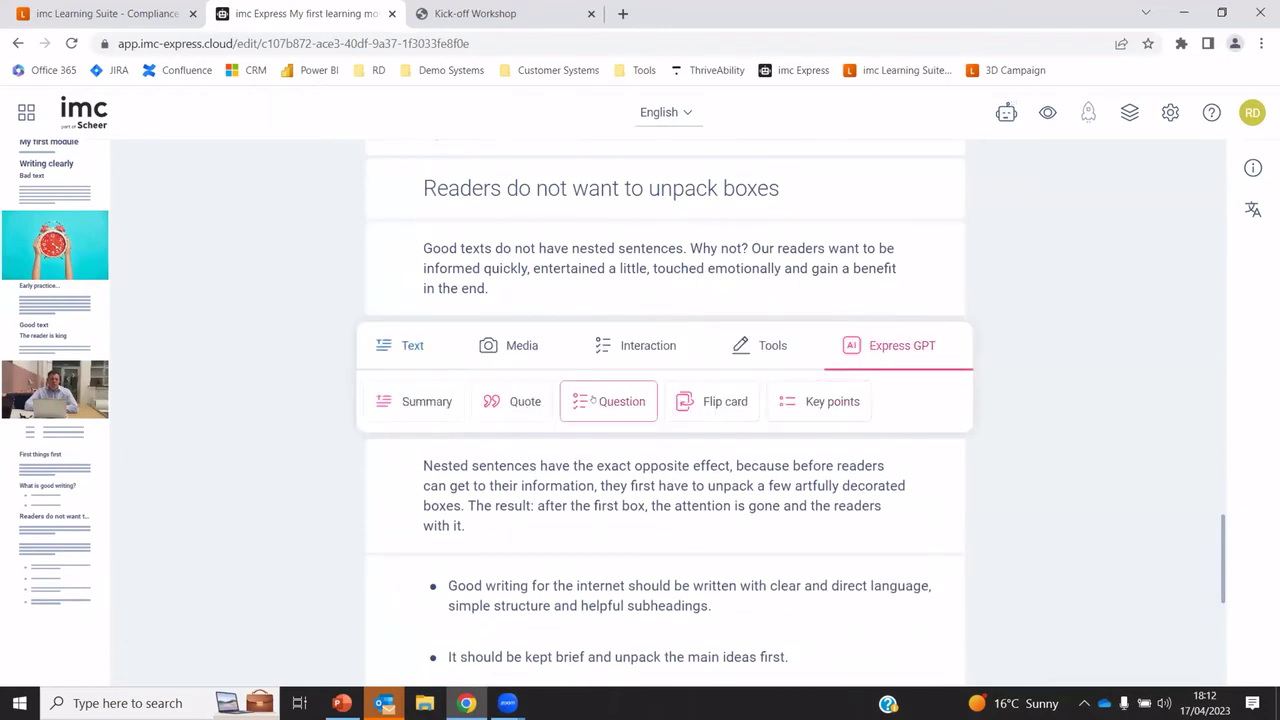
pyautogui.click(592, 400)
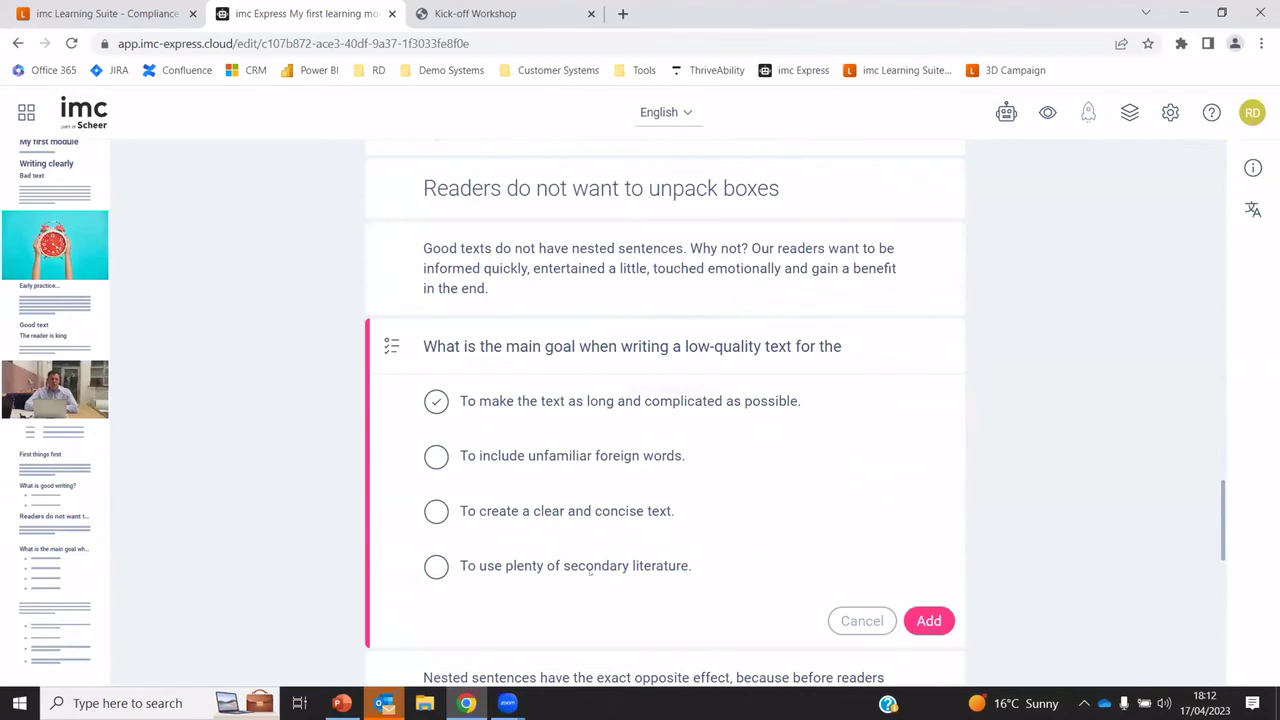
pyautogui.click(929, 620)
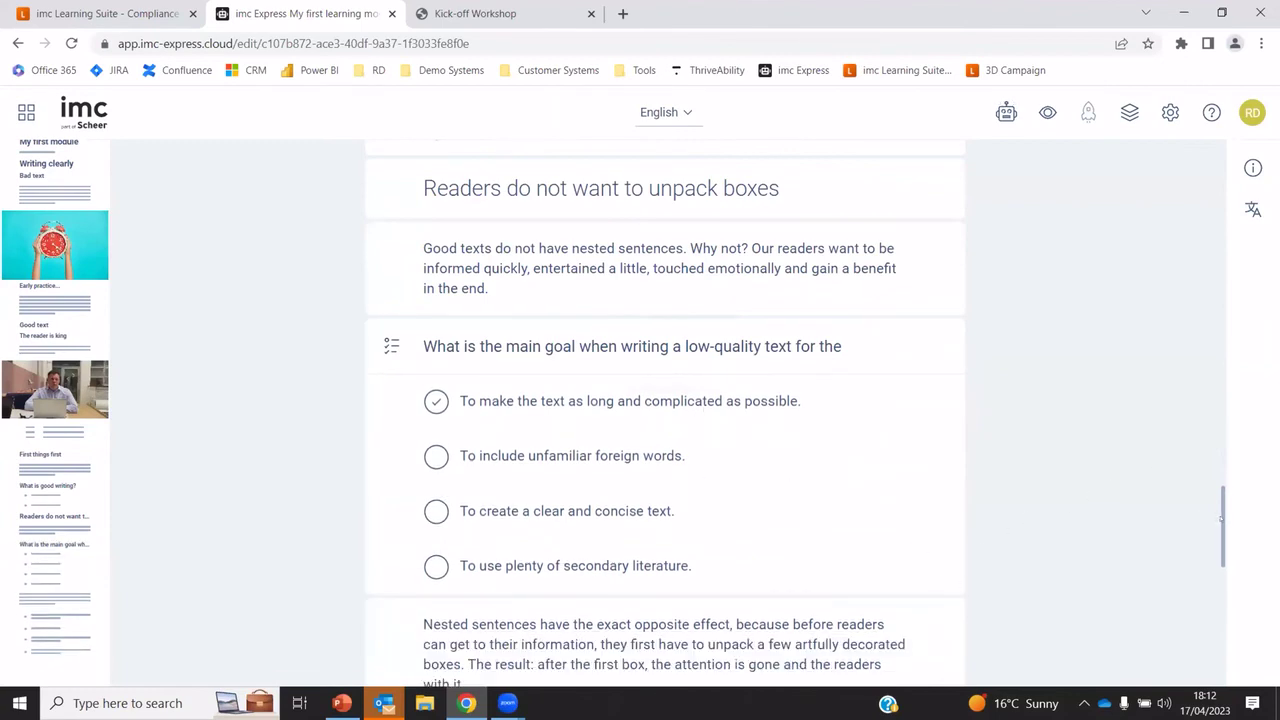
pyautogui.moveTo(1220, 518); pyautogui.dragTo(1220, 173)
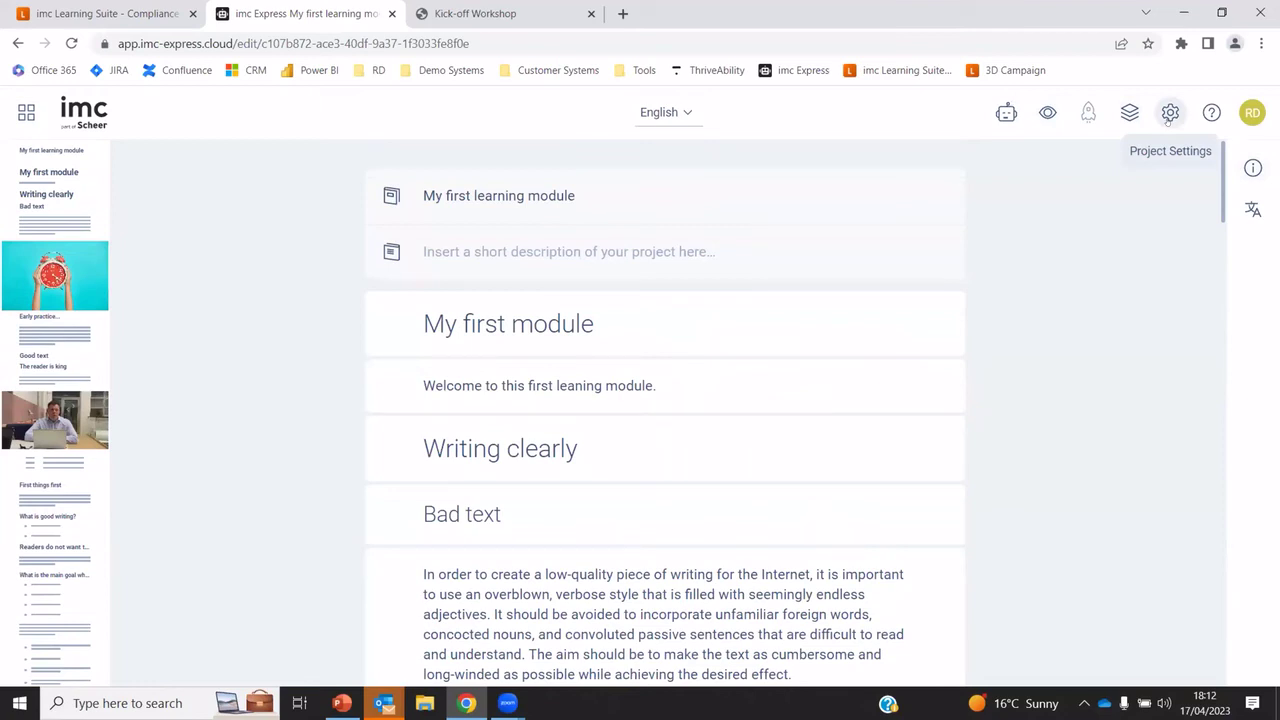
# In Project Settings, add Chinese - Simplified and Spanish - United States as module languages and save
pyautogui.click(1168, 116)
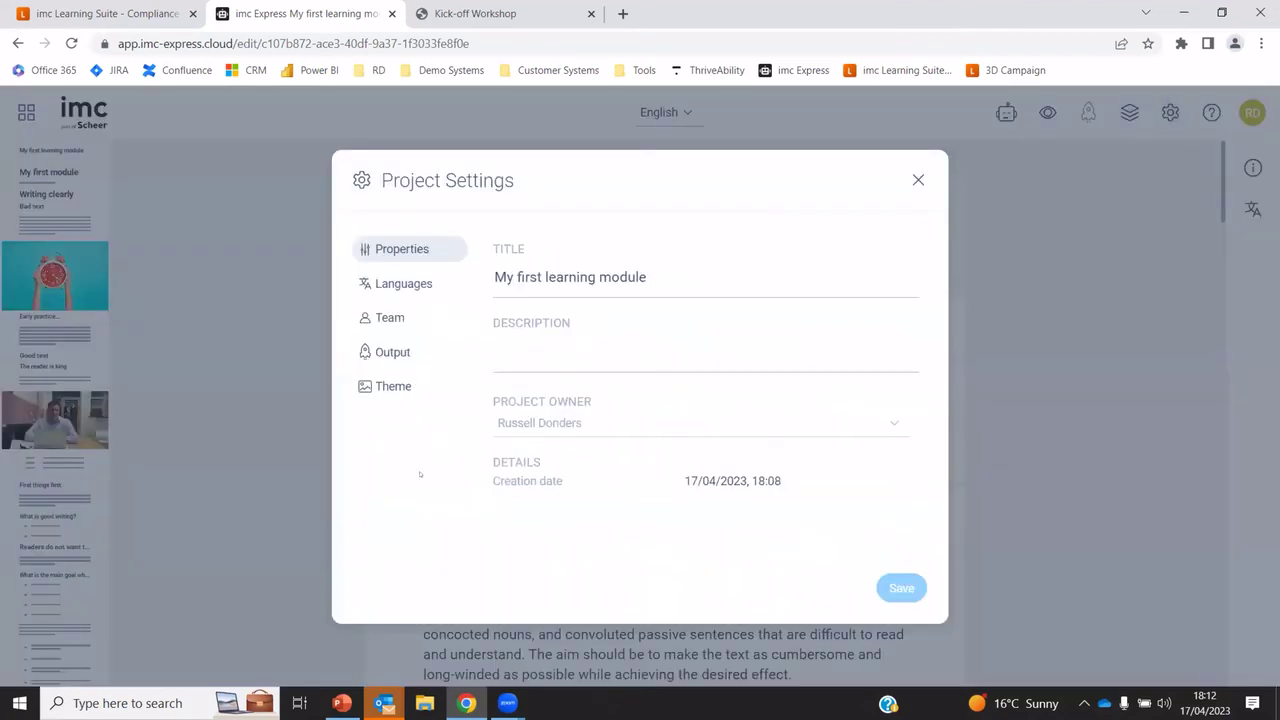
pyautogui.click(411, 285)
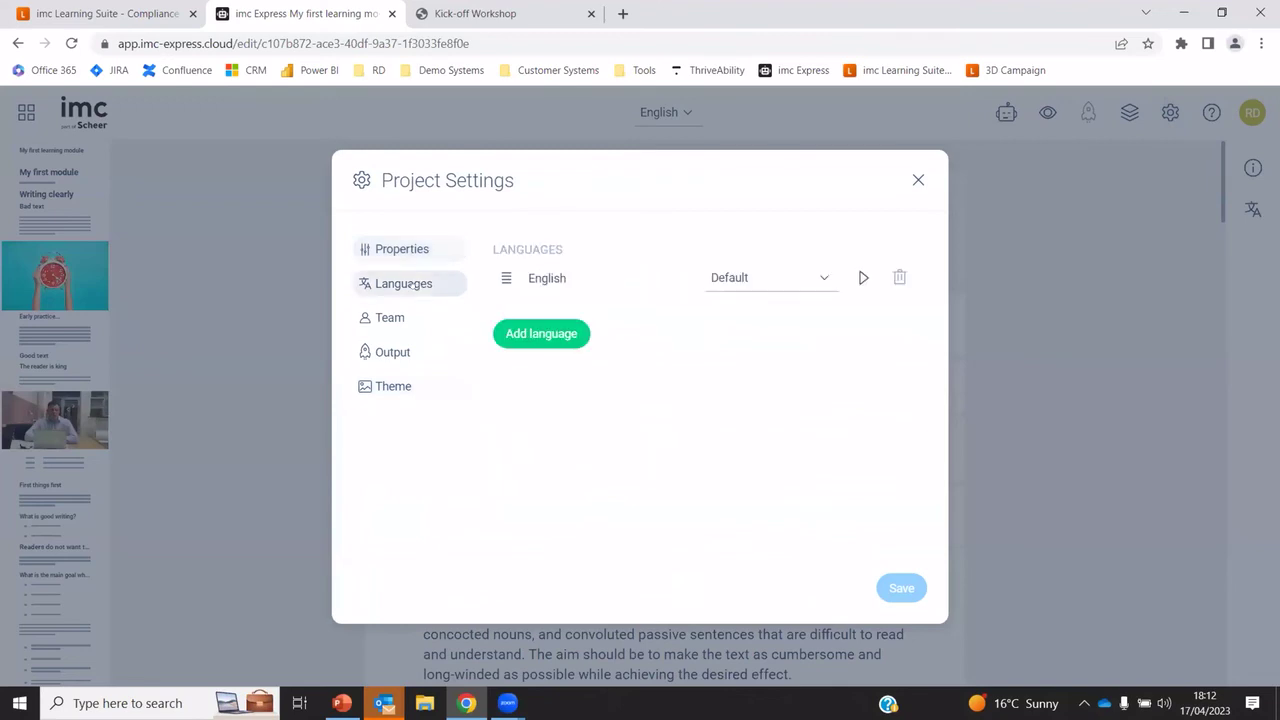
pyautogui.click(570, 334)
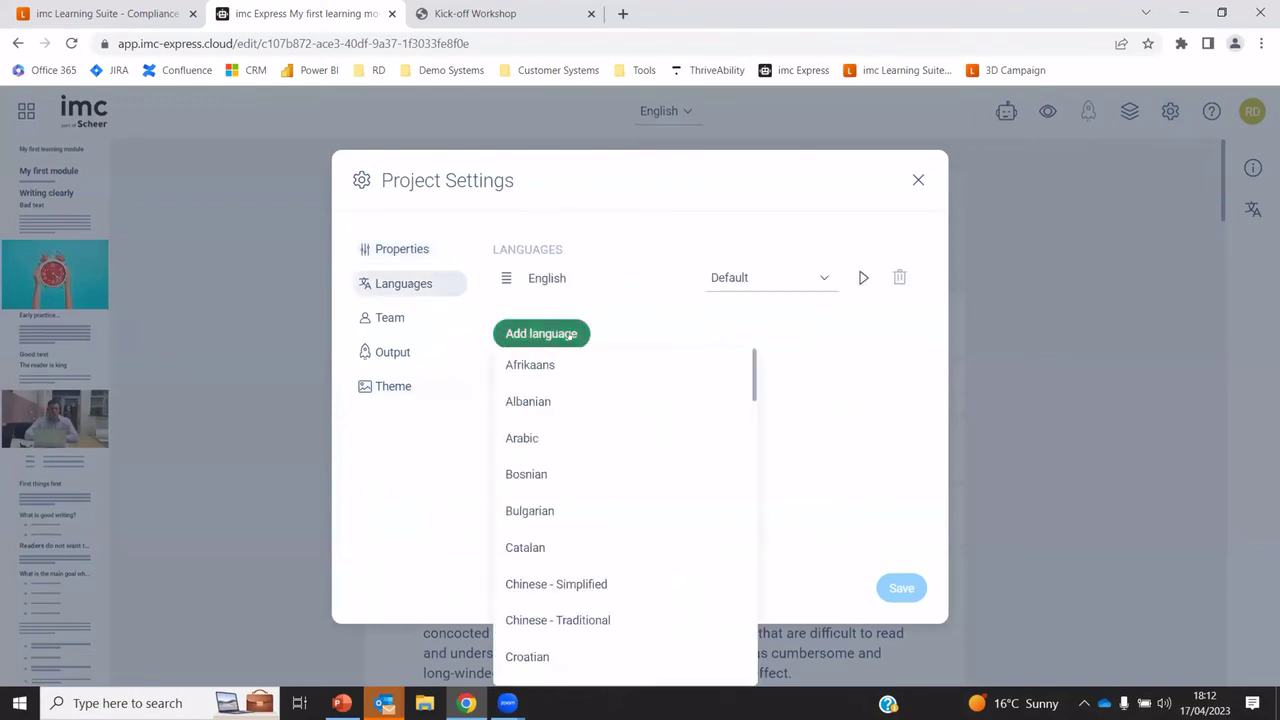
pyautogui.click(575, 586)
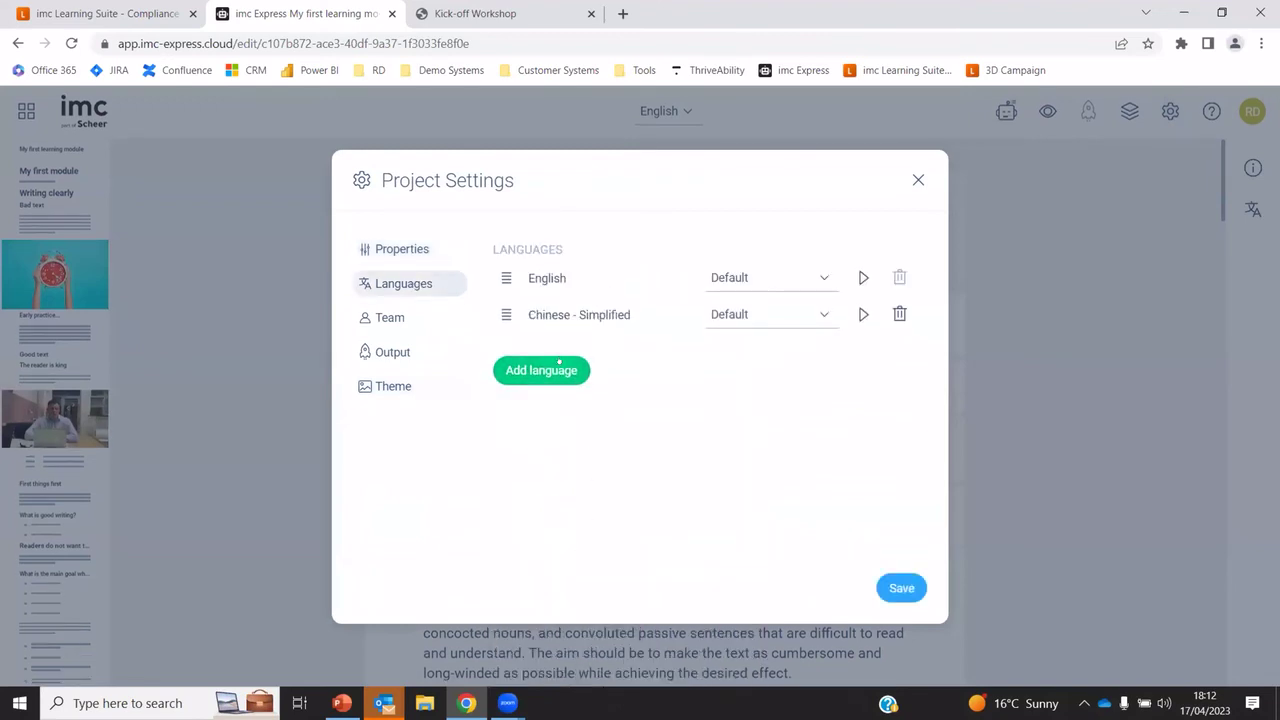
pyautogui.click(543, 371)
pyautogui.scroll(-5, 600, 470)
pyautogui.moveTo(749, 485); pyautogui.dragTo(753, 642)
pyautogui.click(603, 574)
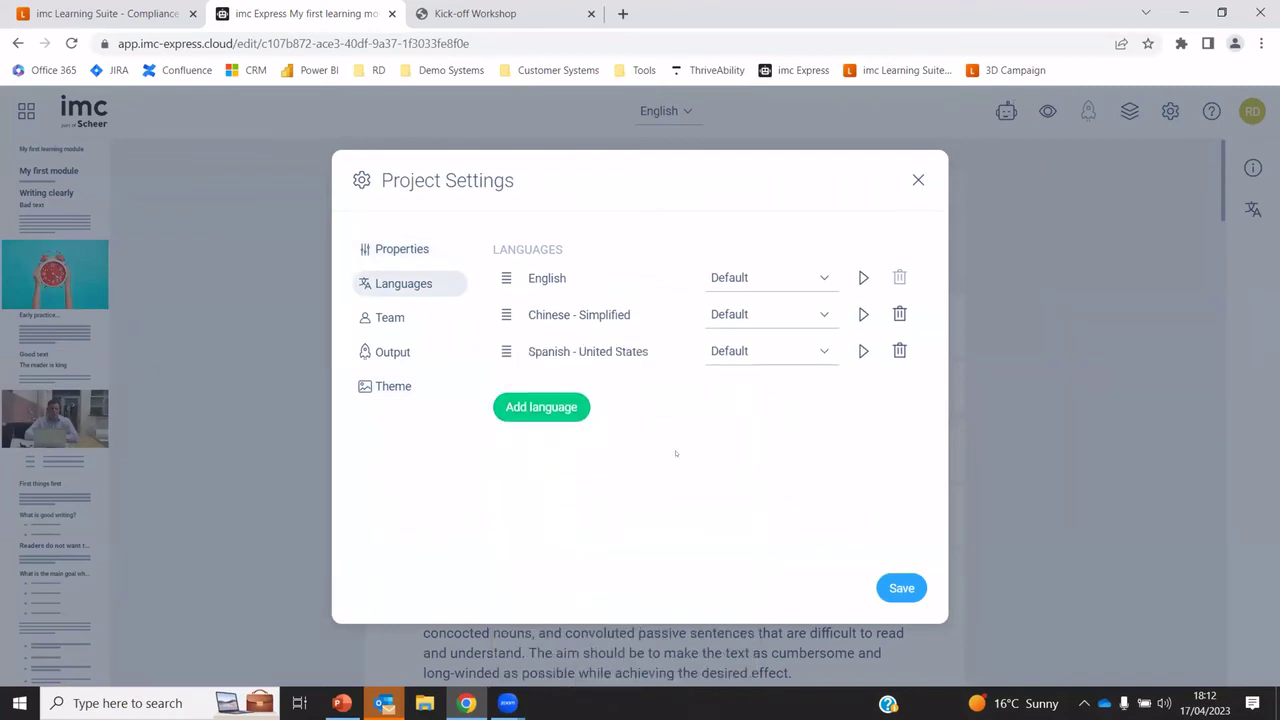
pyautogui.click(824, 279)
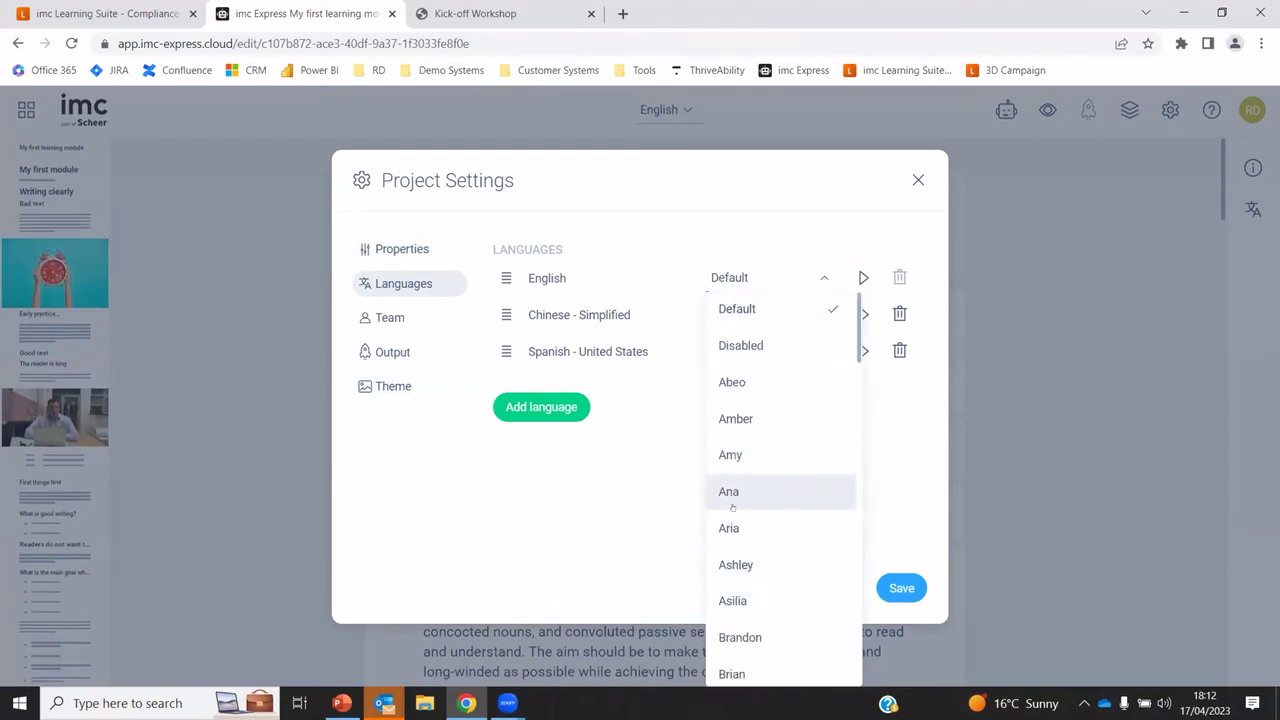
pyautogui.click(599, 506)
pyautogui.click(901, 588)
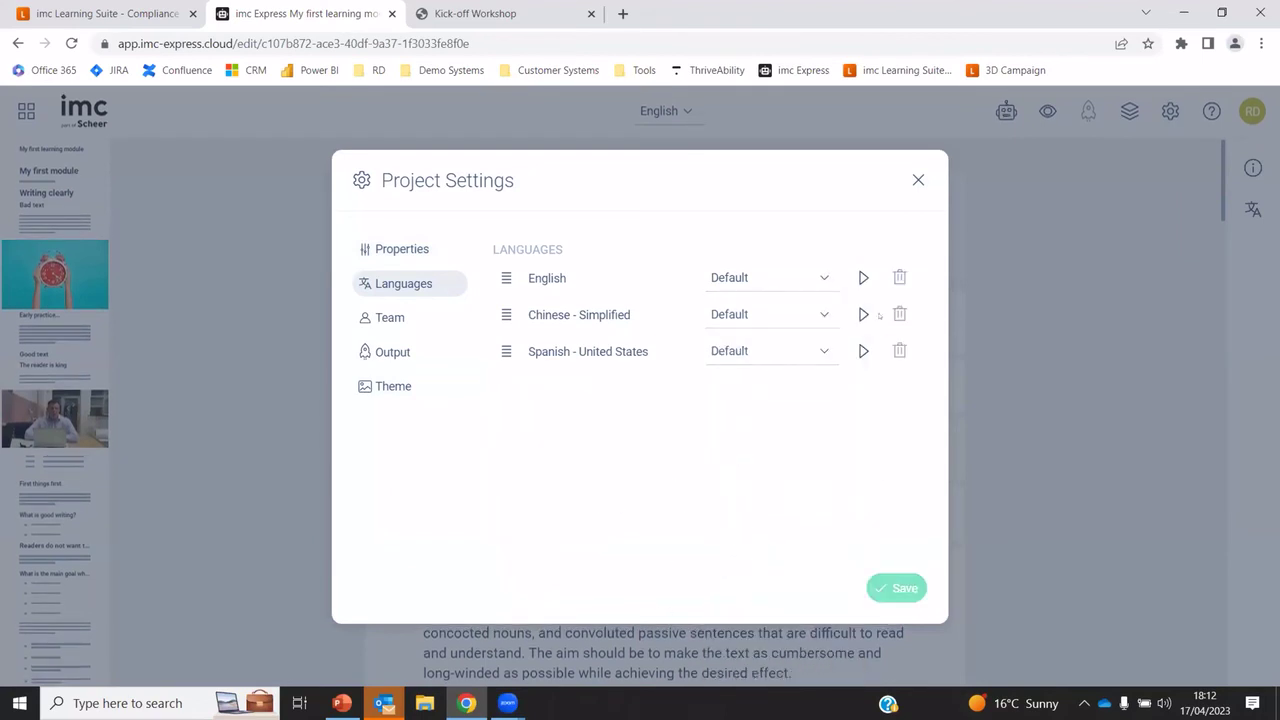
pyautogui.click(913, 183)
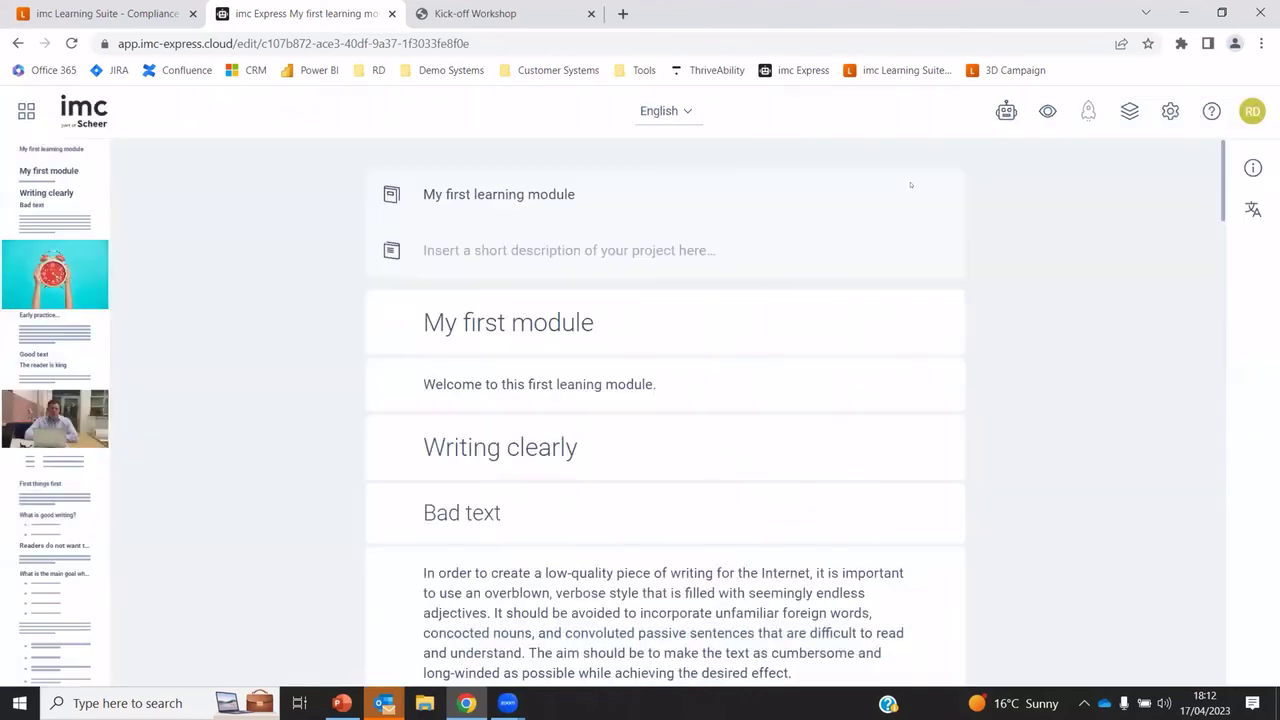
# View the module in Chinese - Simplified, then in Spanish - United States
pyautogui.click(692, 111)
pyautogui.click(650, 177)
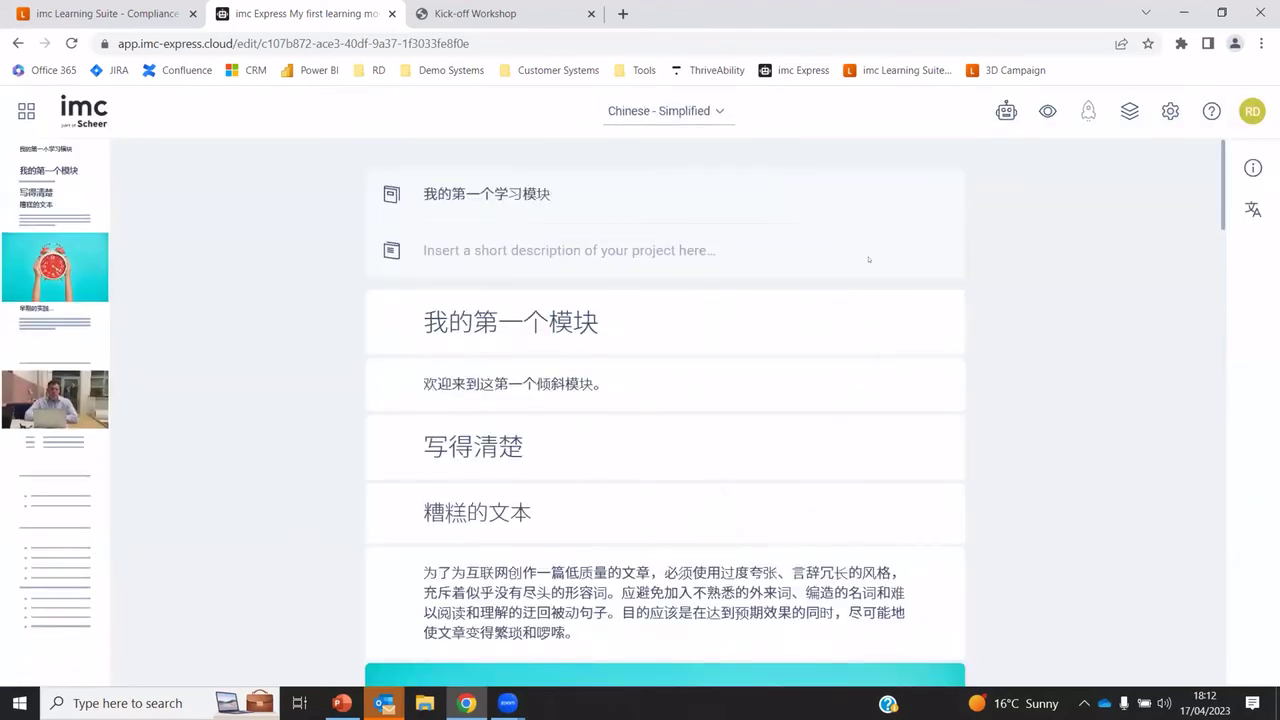
pyautogui.click(665, 111)
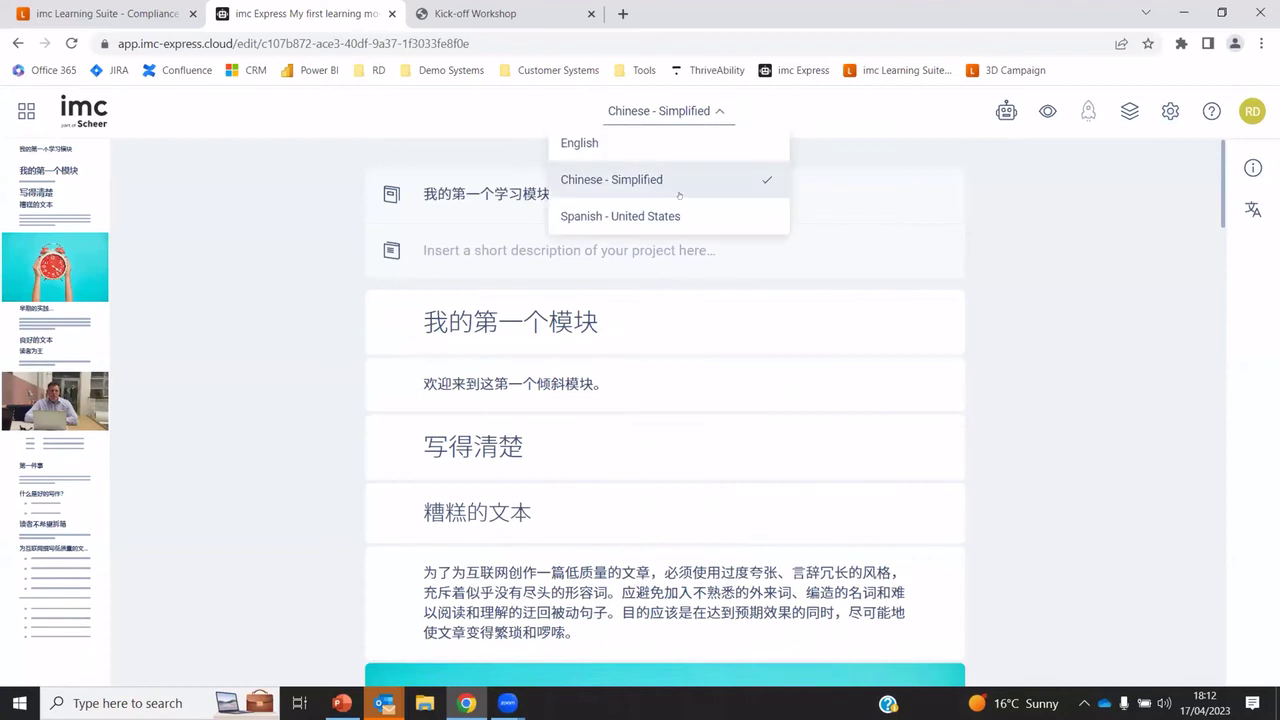
pyautogui.click(640, 214)
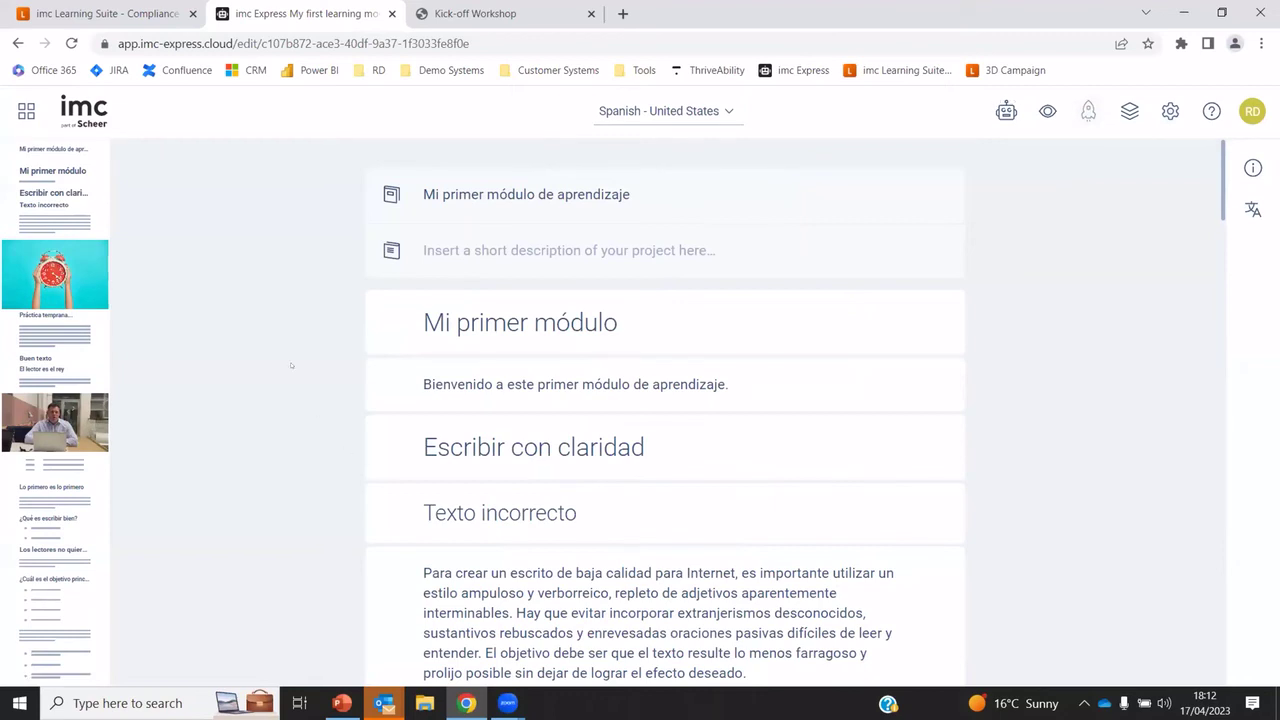
# Back in the Learning Suite course creation page, save the course content and continue
pyautogui.click(103, 14)
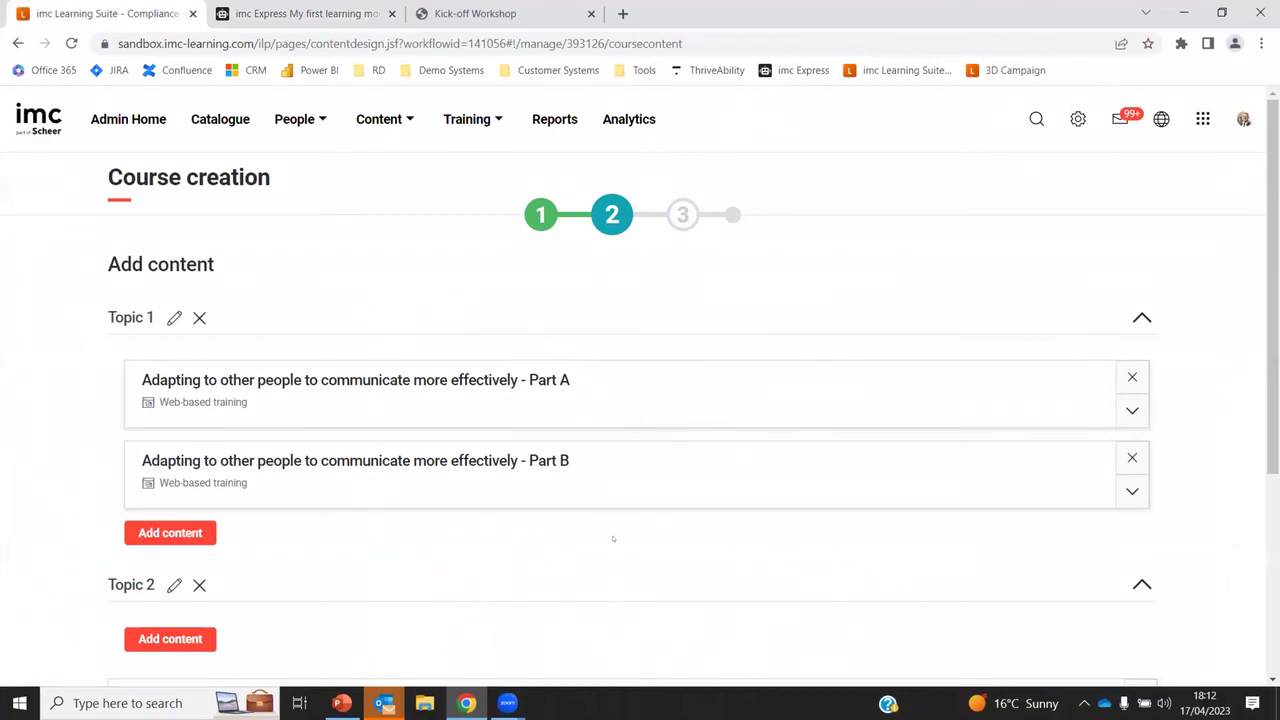
pyautogui.scroll(-3, 613, 539)
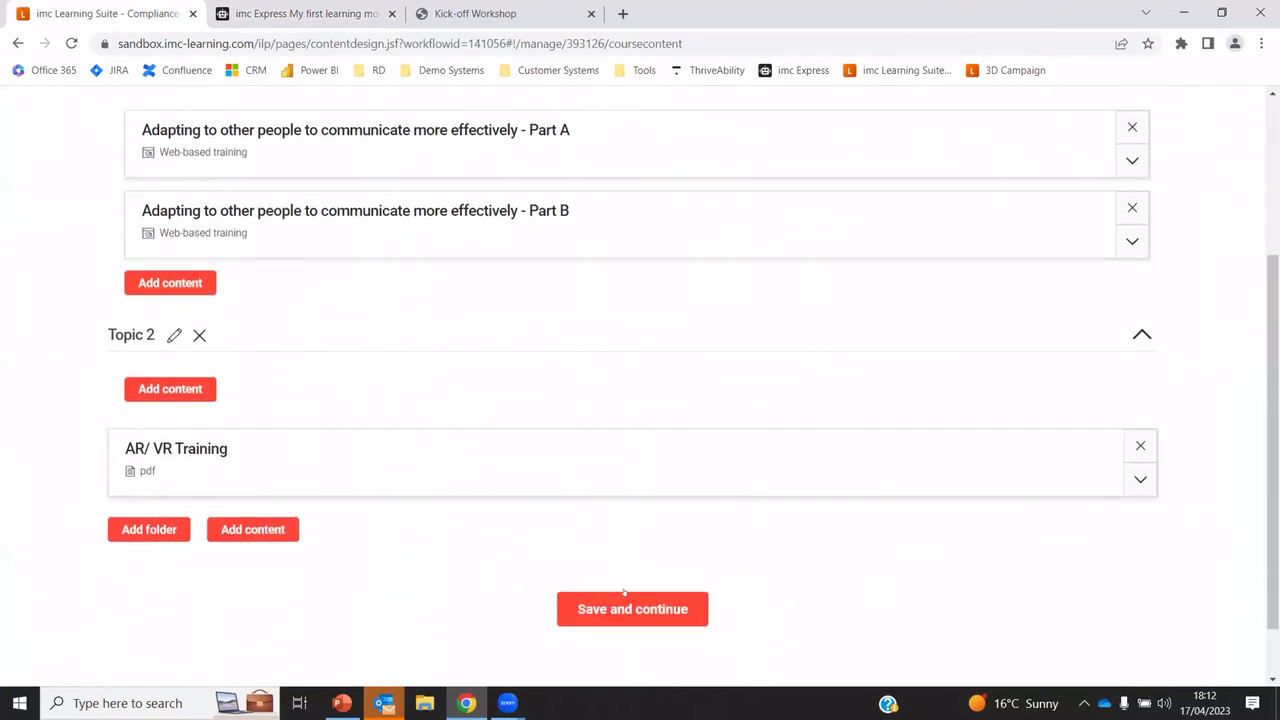
pyautogui.click(624, 596)
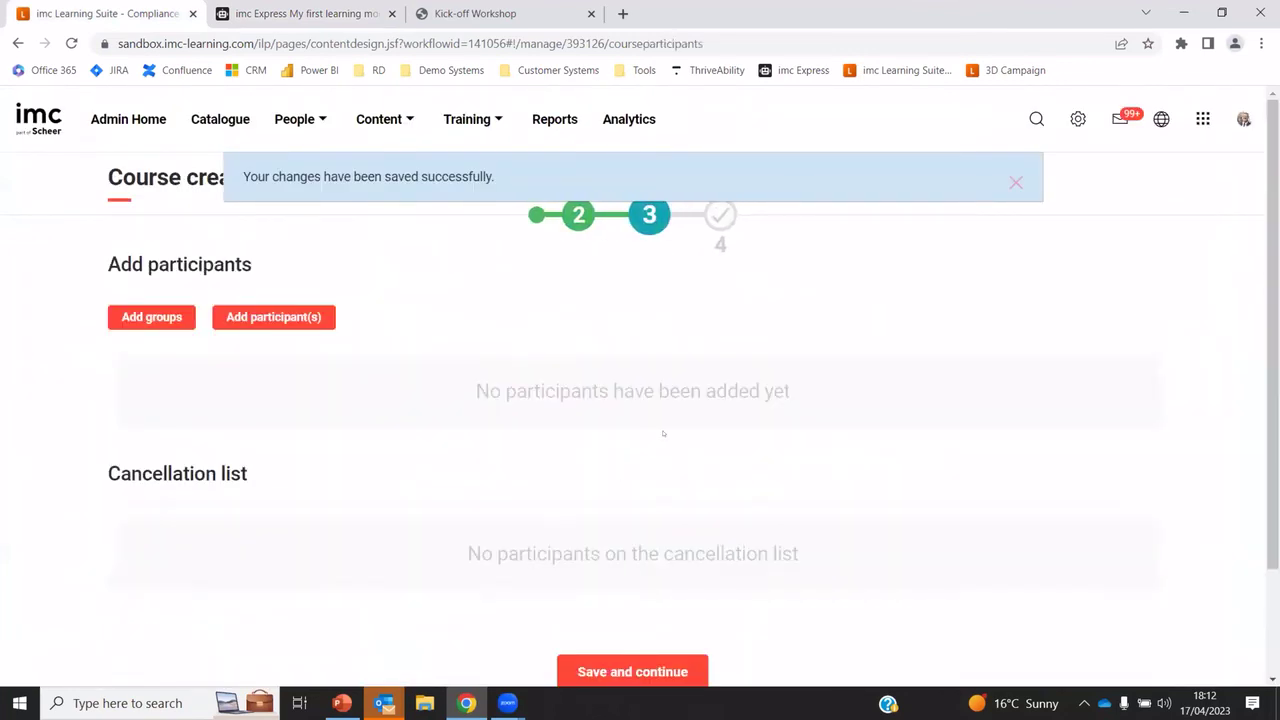
pyautogui.click(1010, 185)
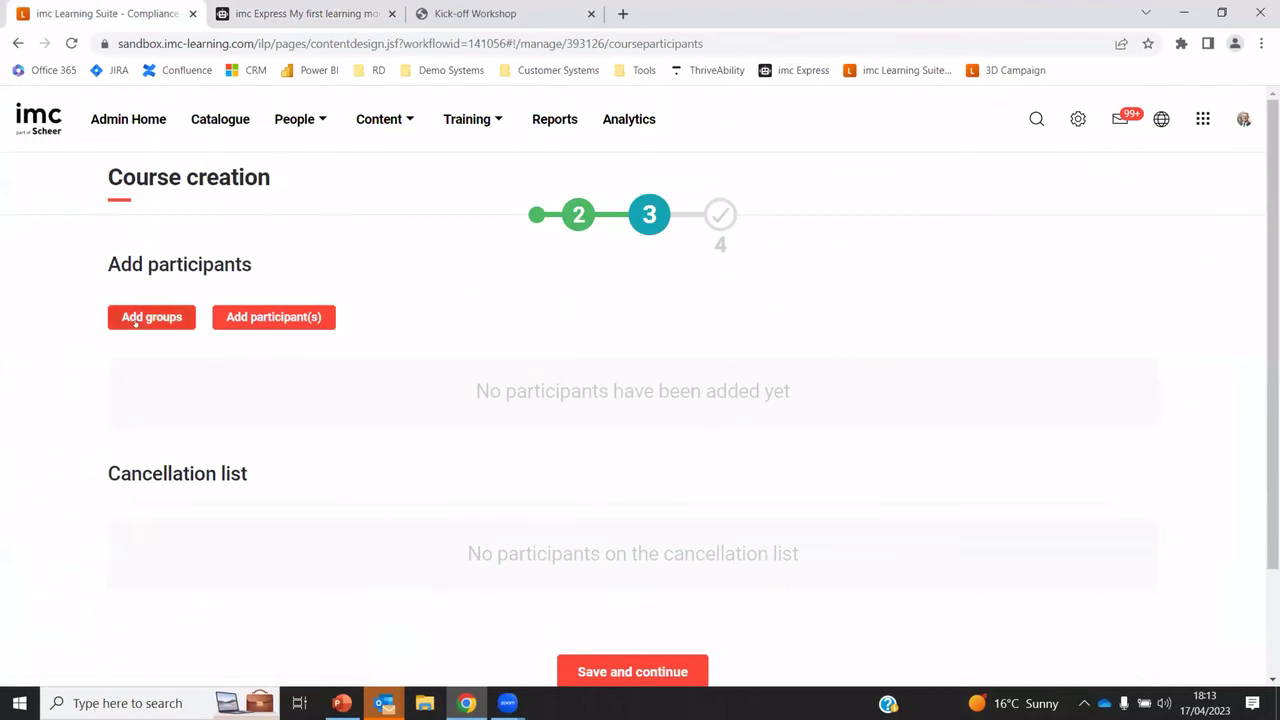
# Enrol two users as participants in the course
pyautogui.click(273, 317)
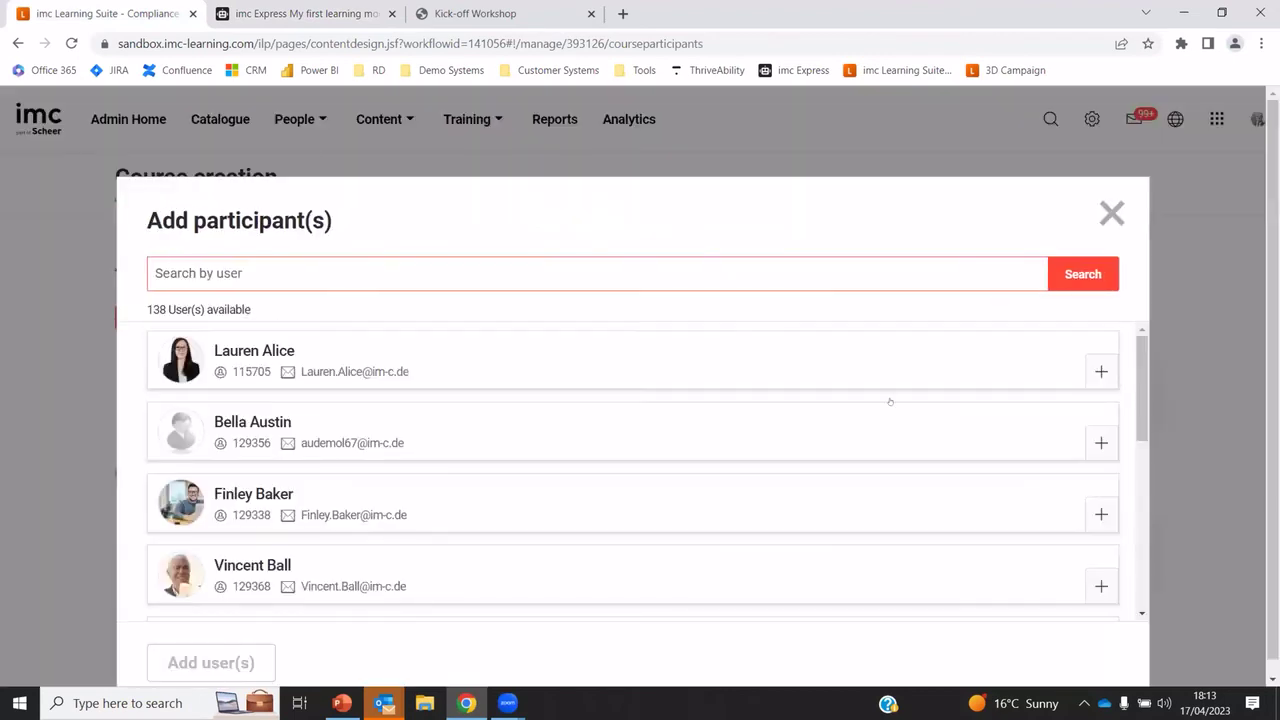
pyautogui.click(1101, 371)
pyautogui.click(1101, 514)
pyautogui.click(224, 660)
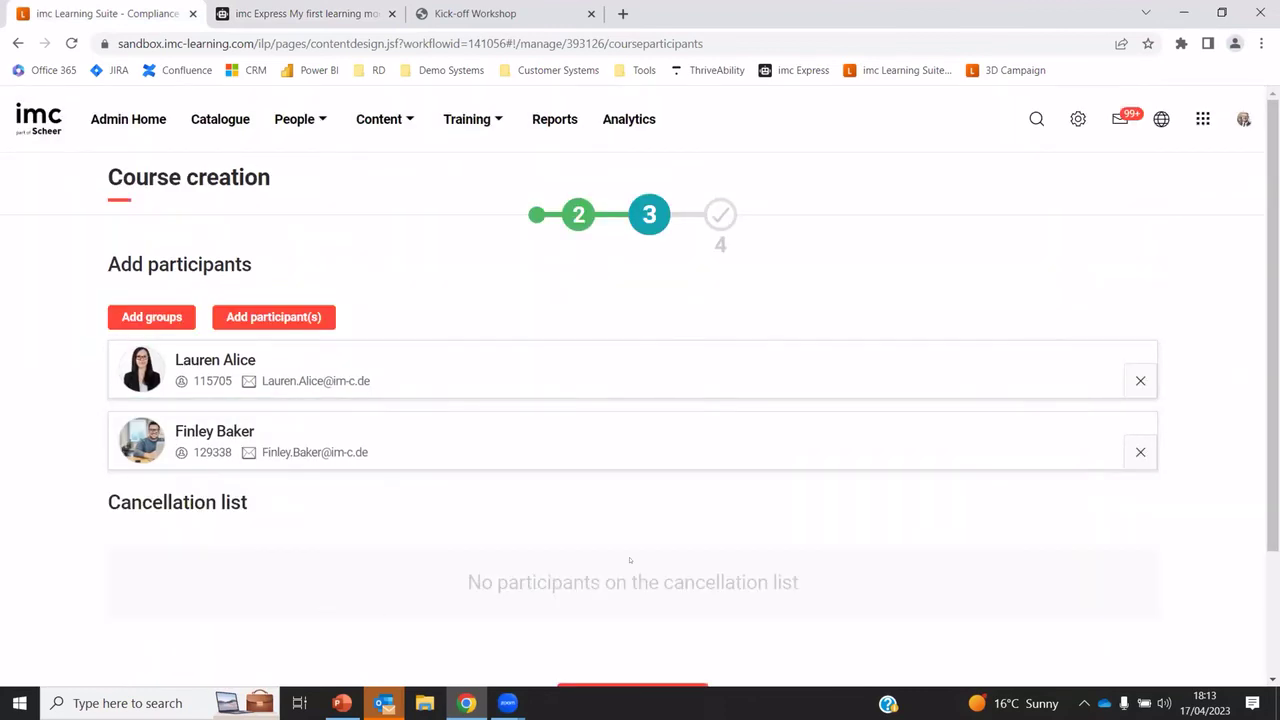
pyautogui.scroll(-2, 630, 560)
pyautogui.scroll(2, 630, 560)
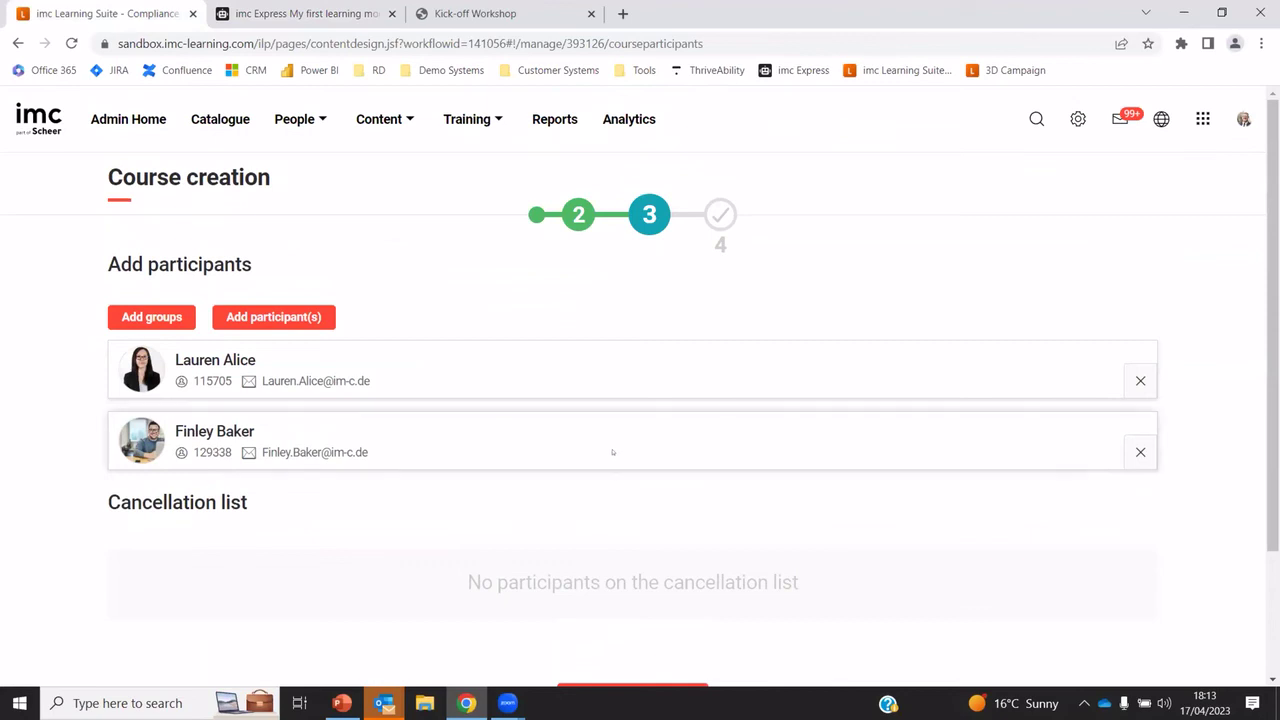
# Look through the training menus and Course notification settings, then open the Reports overview
pyautogui.click(490, 120)
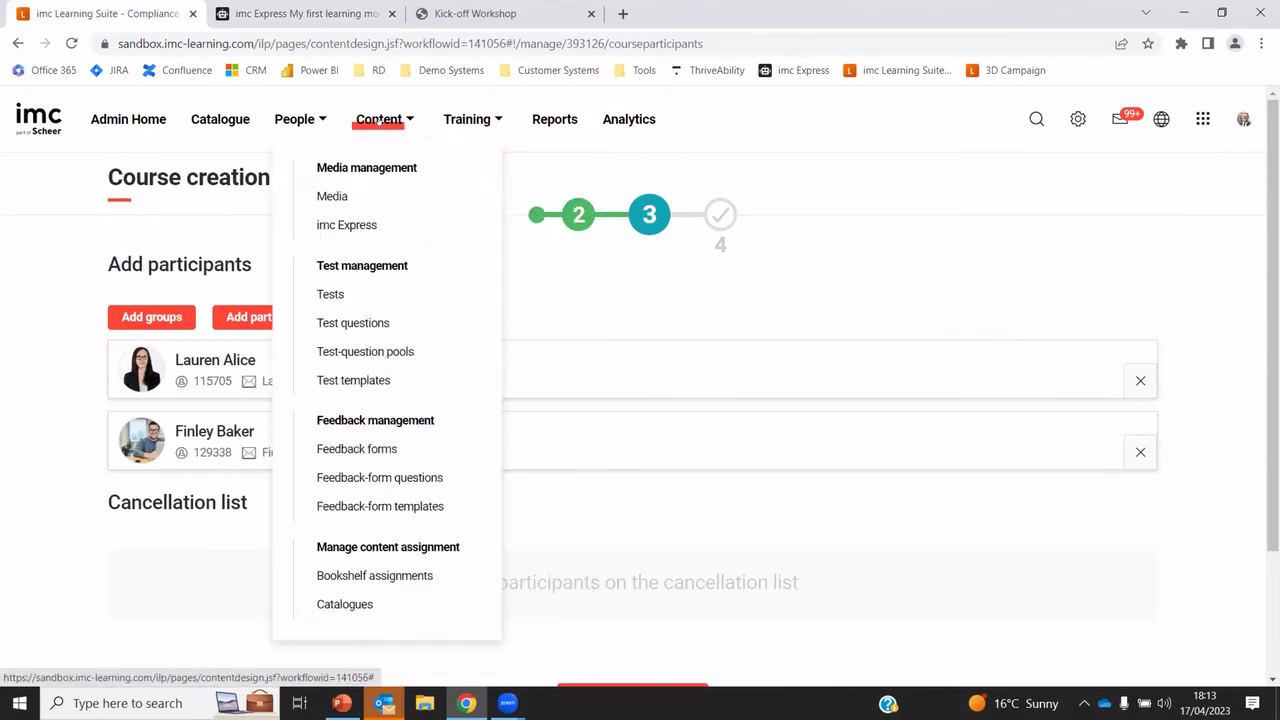
pyautogui.moveTo(475, 117)
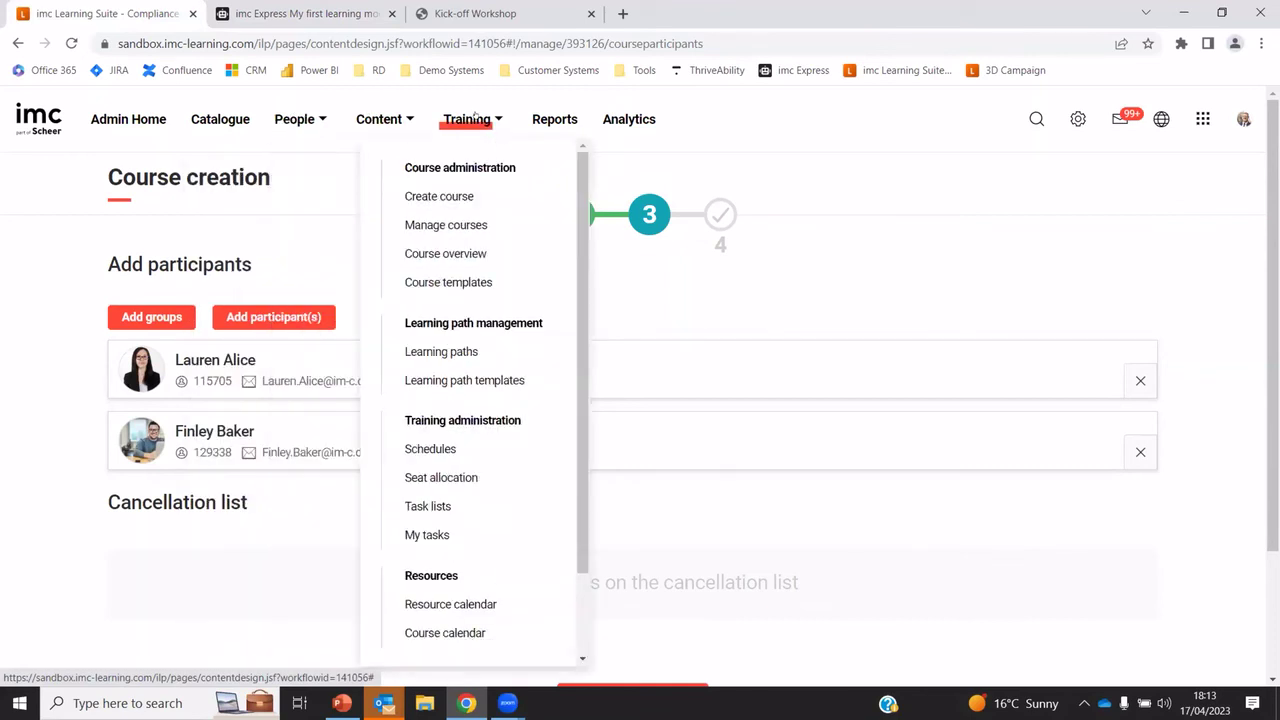
pyautogui.moveTo(1078, 119)
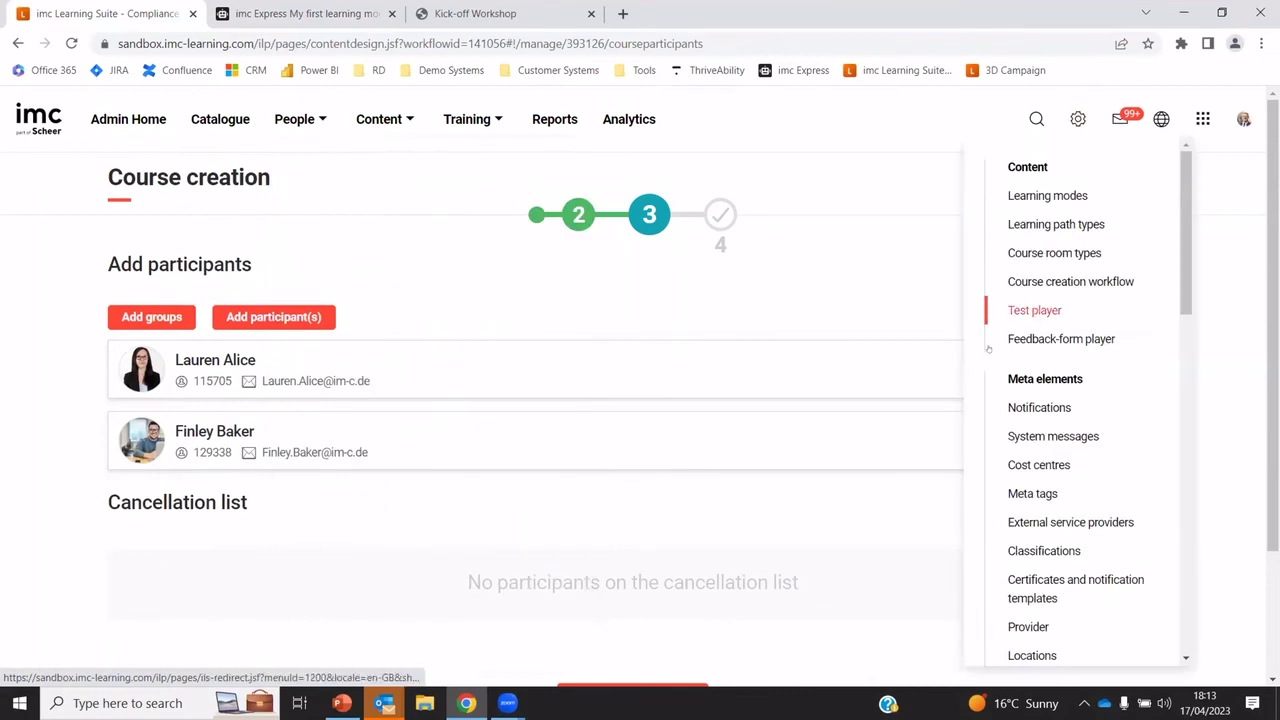
pyautogui.scroll(-3, 1179, 302)
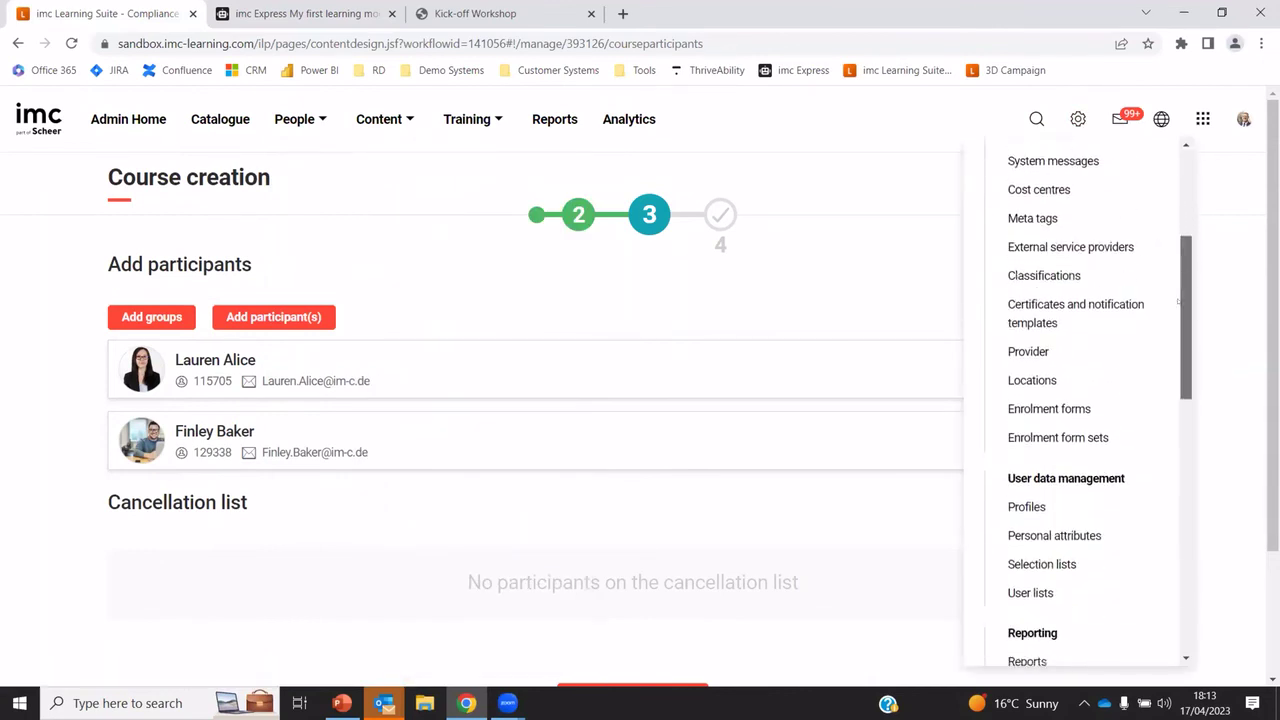
pyautogui.scroll(3, 1185, 259)
pyautogui.scroll(-1, 1185, 259)
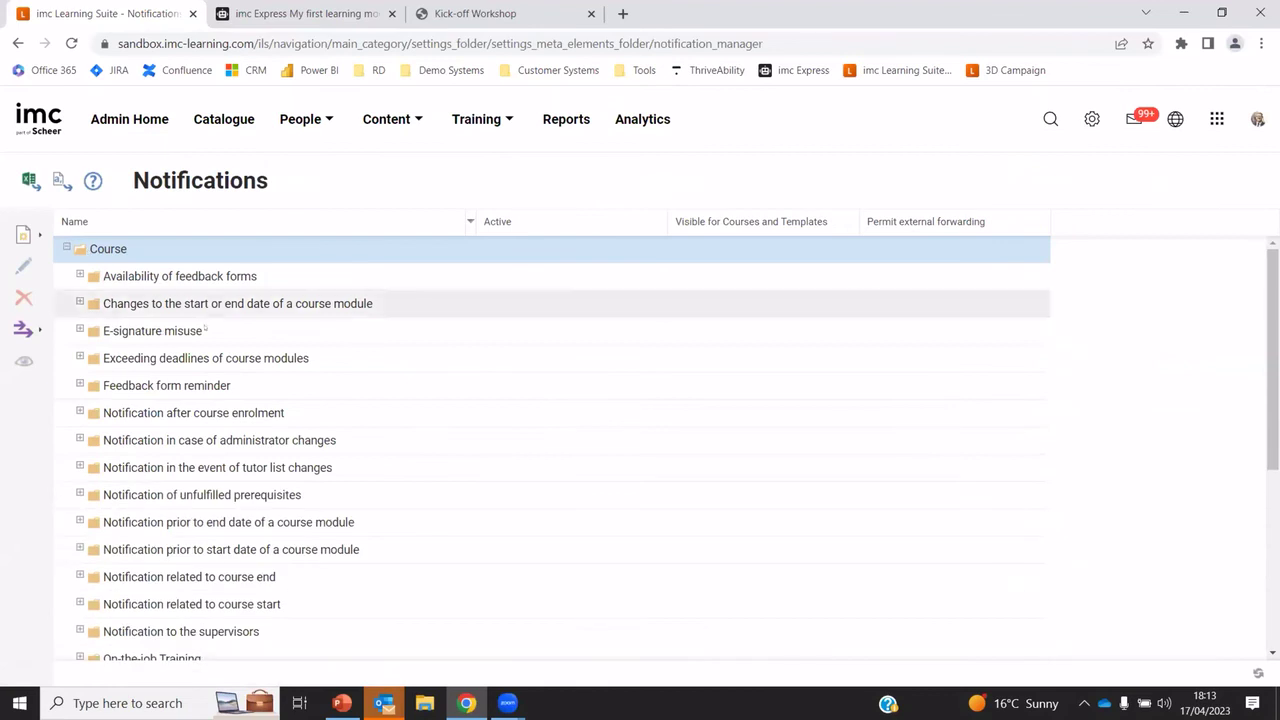
pyautogui.scroll(-1, 218, 497)
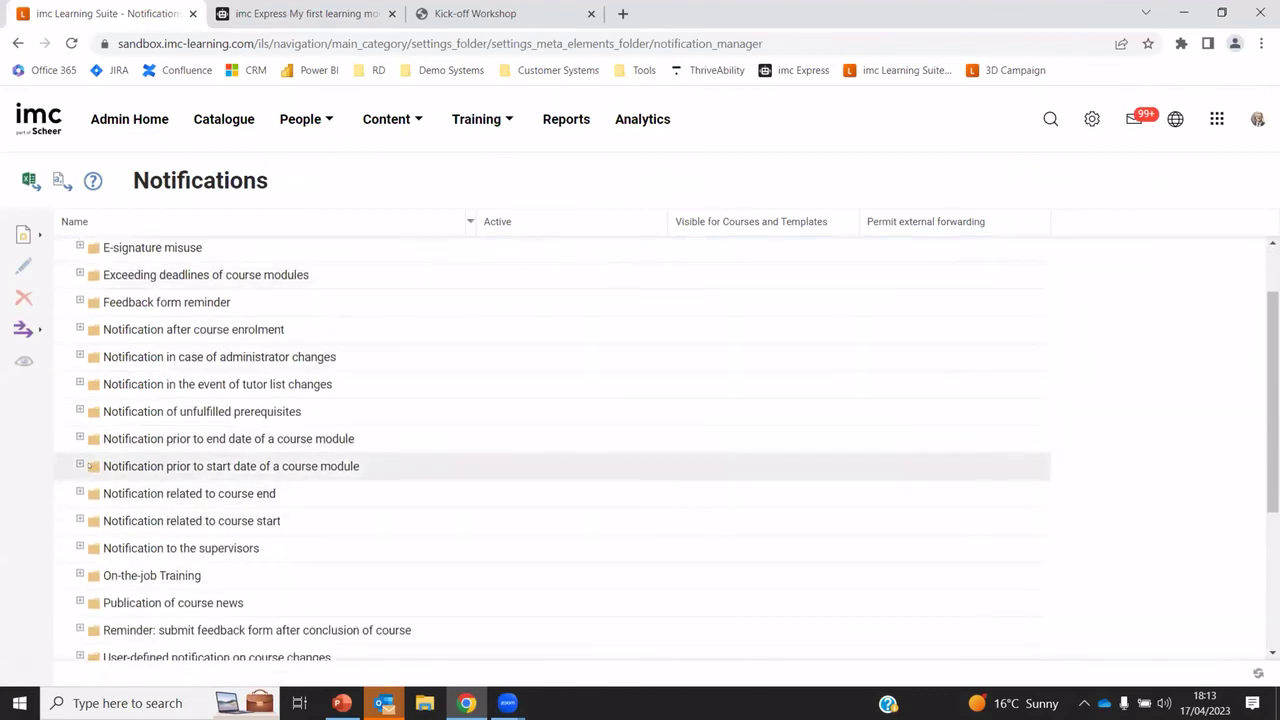
pyautogui.scroll(1, 400, 510)
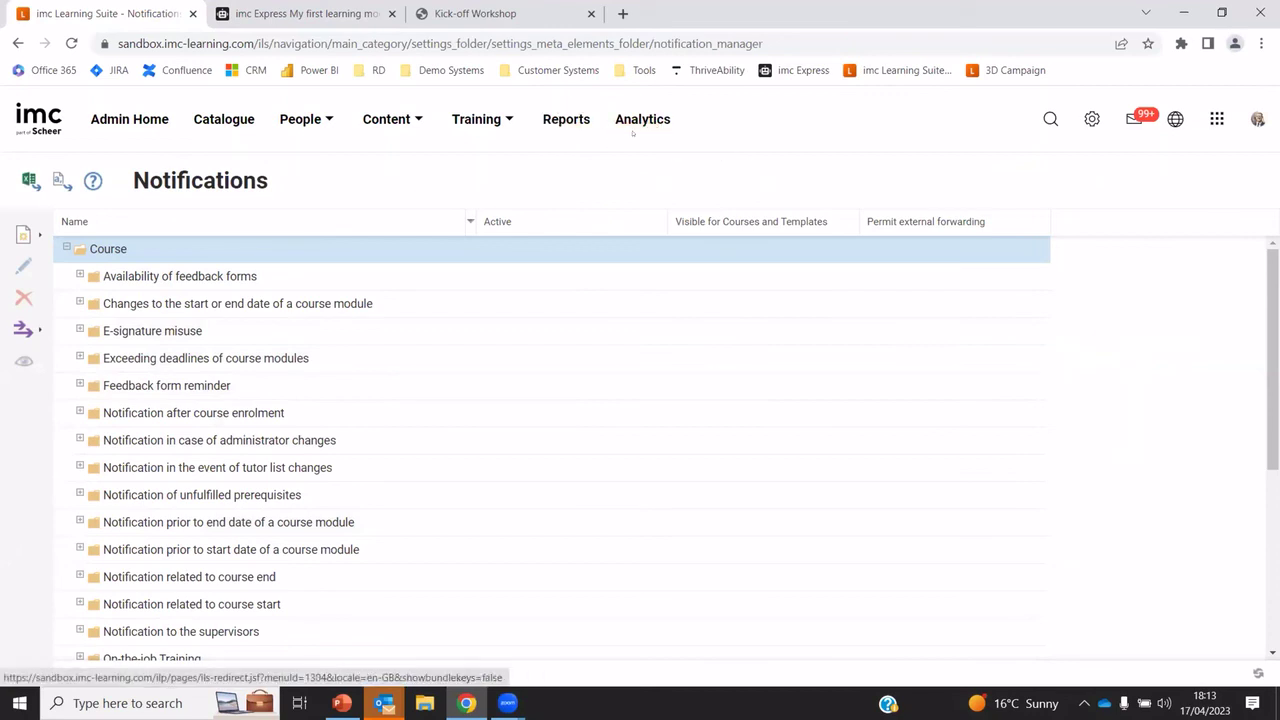
pyautogui.click(565, 120)
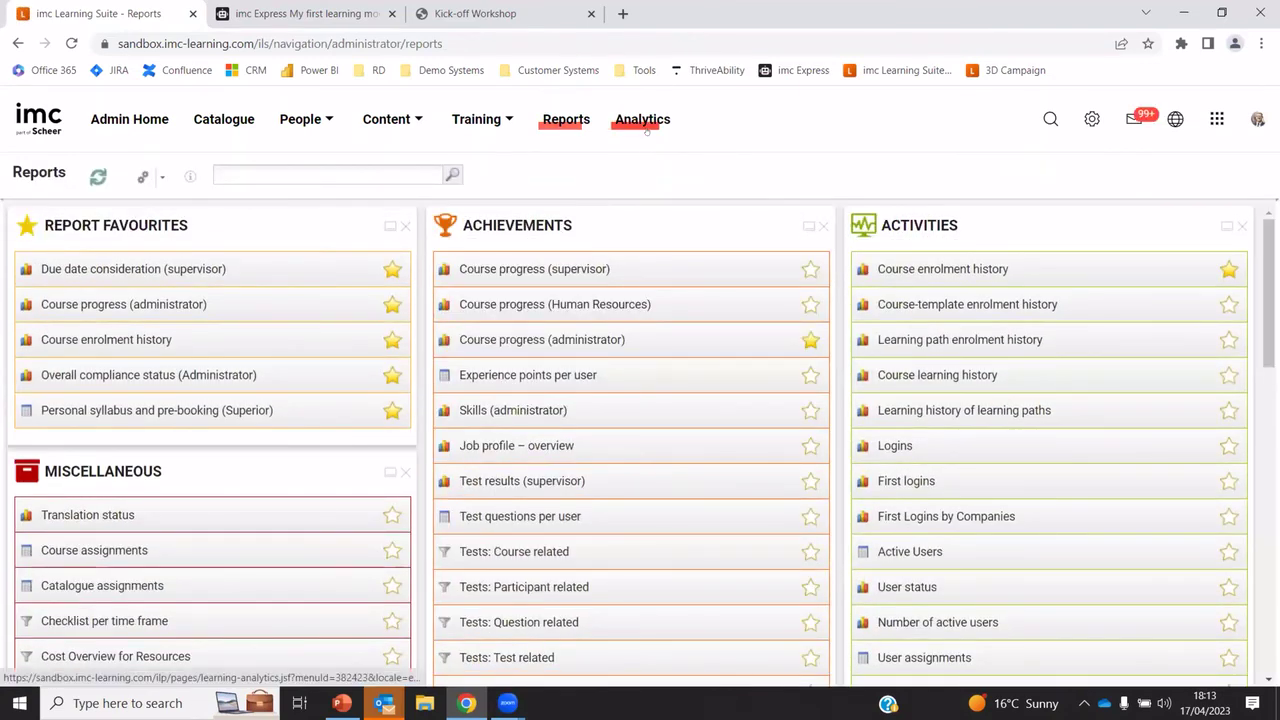
# Open the Compliance (Training-focused) Analytics dashboard: 6 overdue, 3 at risk, 7 needing action
pyautogui.click(642, 120)
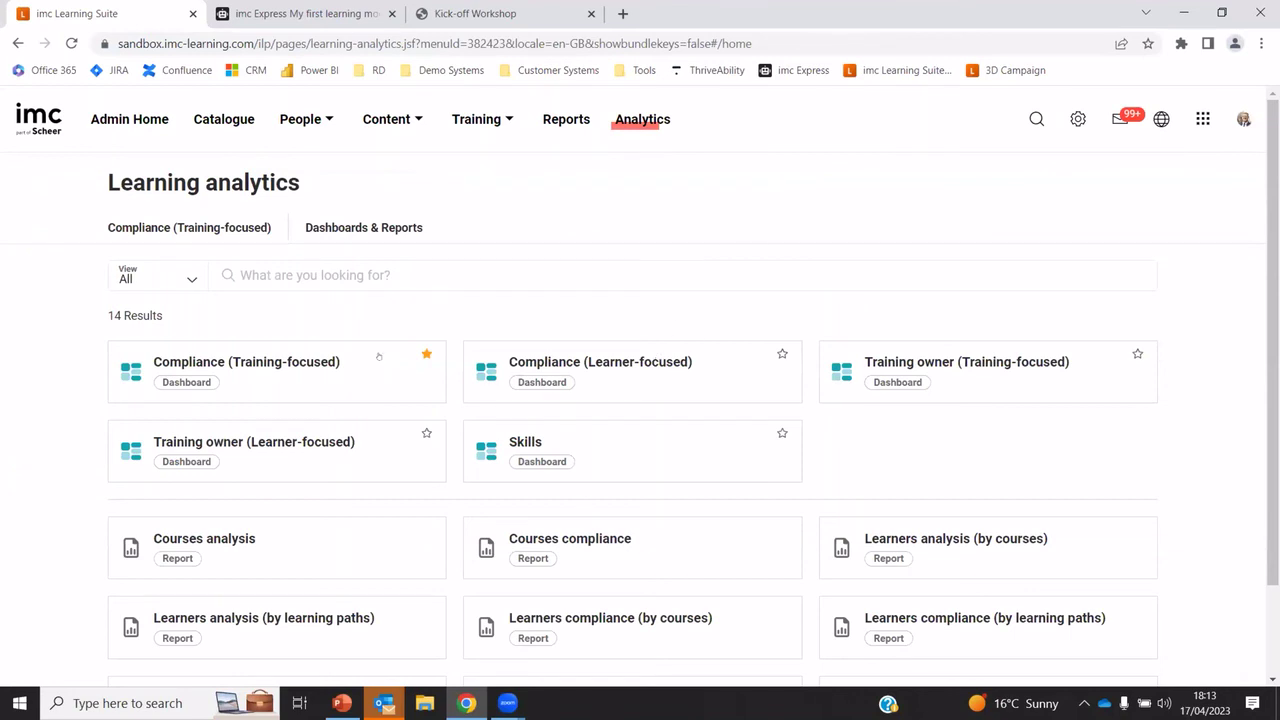
pyautogui.click(248, 368)
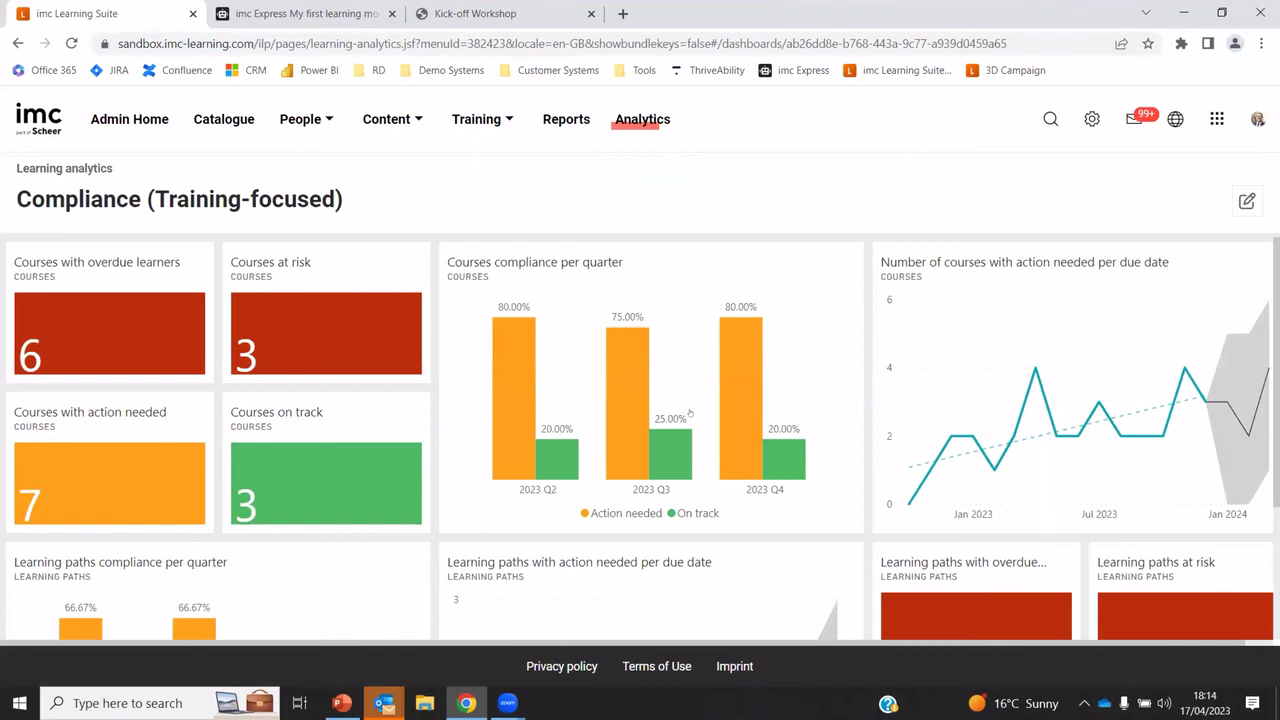
pyautogui.scroll(-2, 689, 412)
pyautogui.scroll(2, 689, 412)
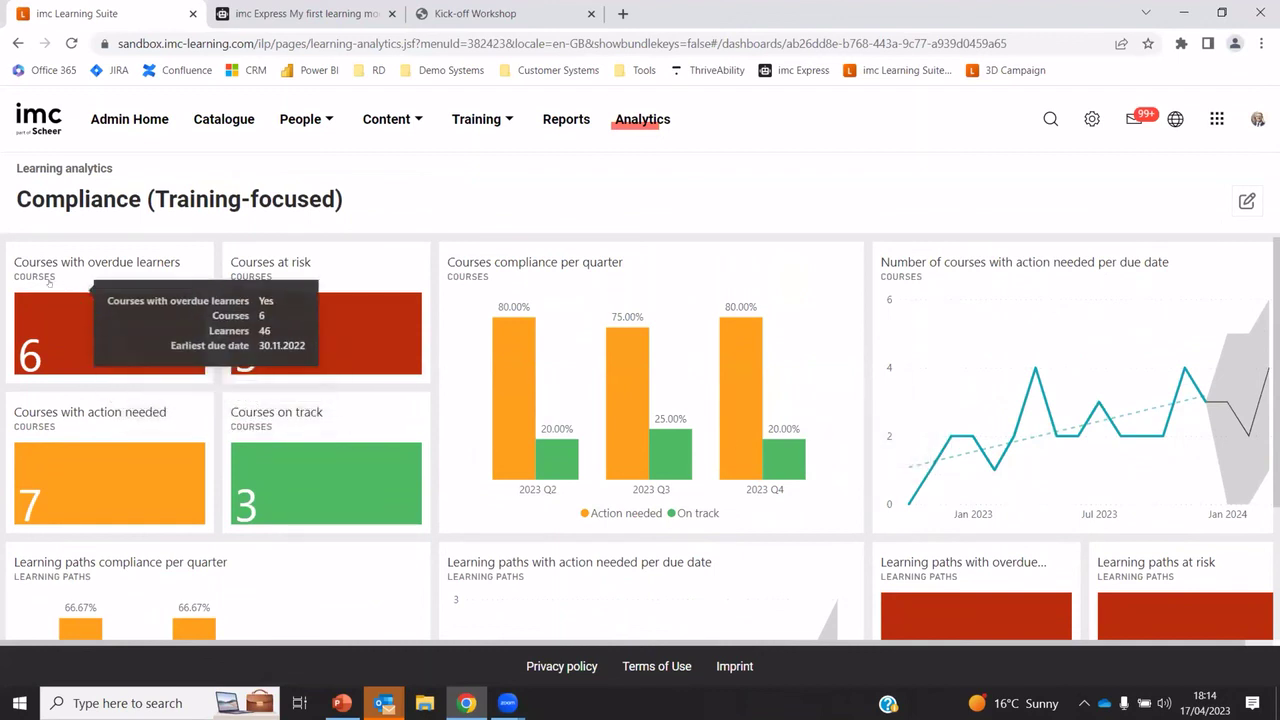
# Drill into courses with overdue learners and try the Managers group filter, then clear it
pyautogui.click(57, 314)
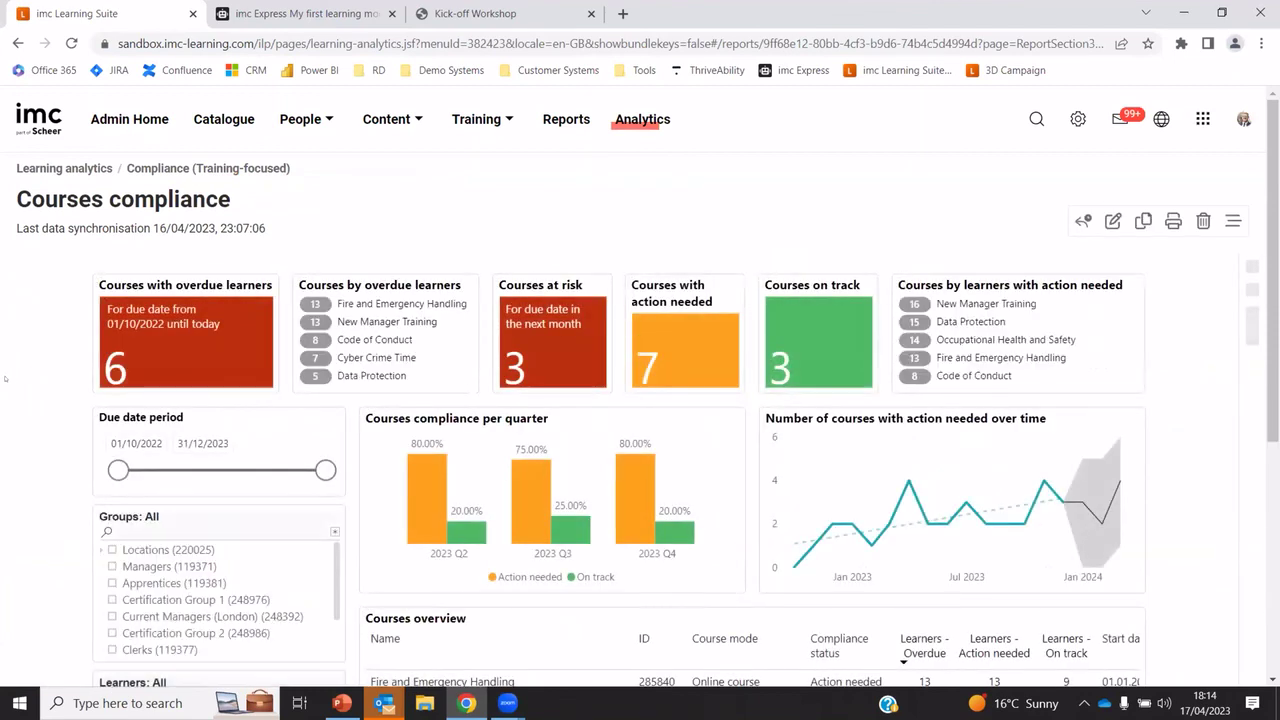
pyautogui.scroll(-1, 45, 465)
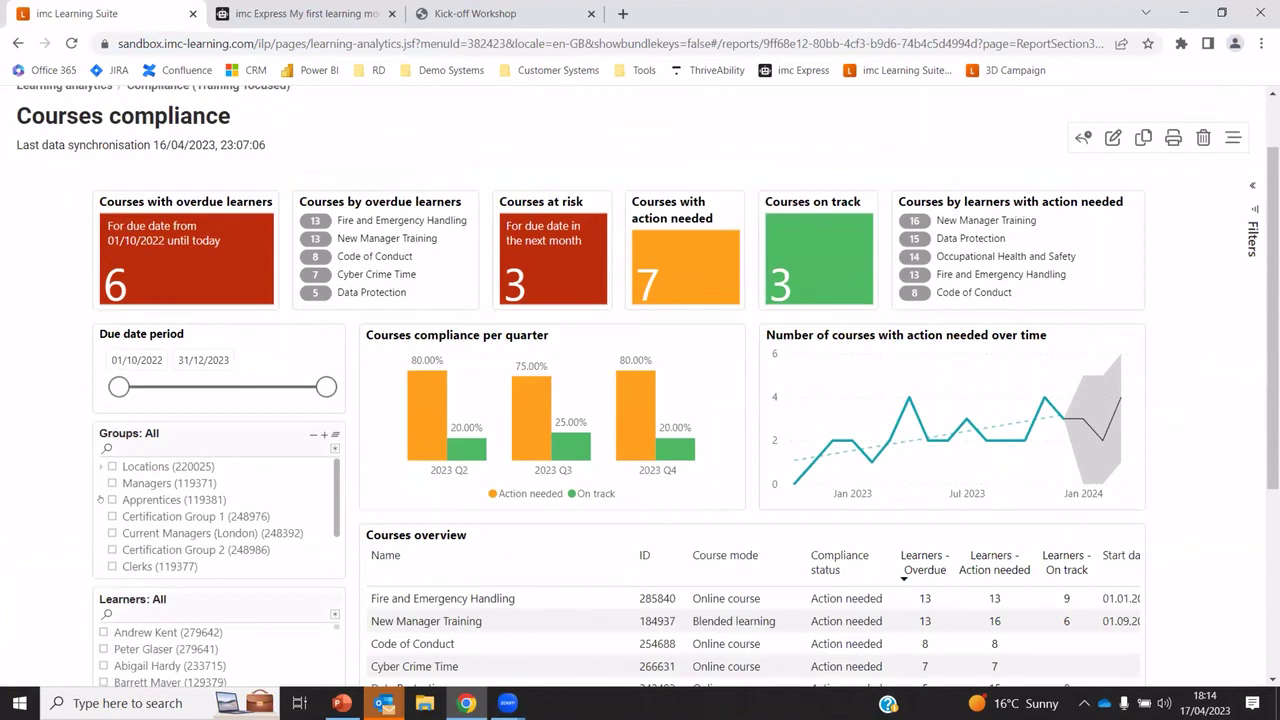
pyautogui.click(112, 483)
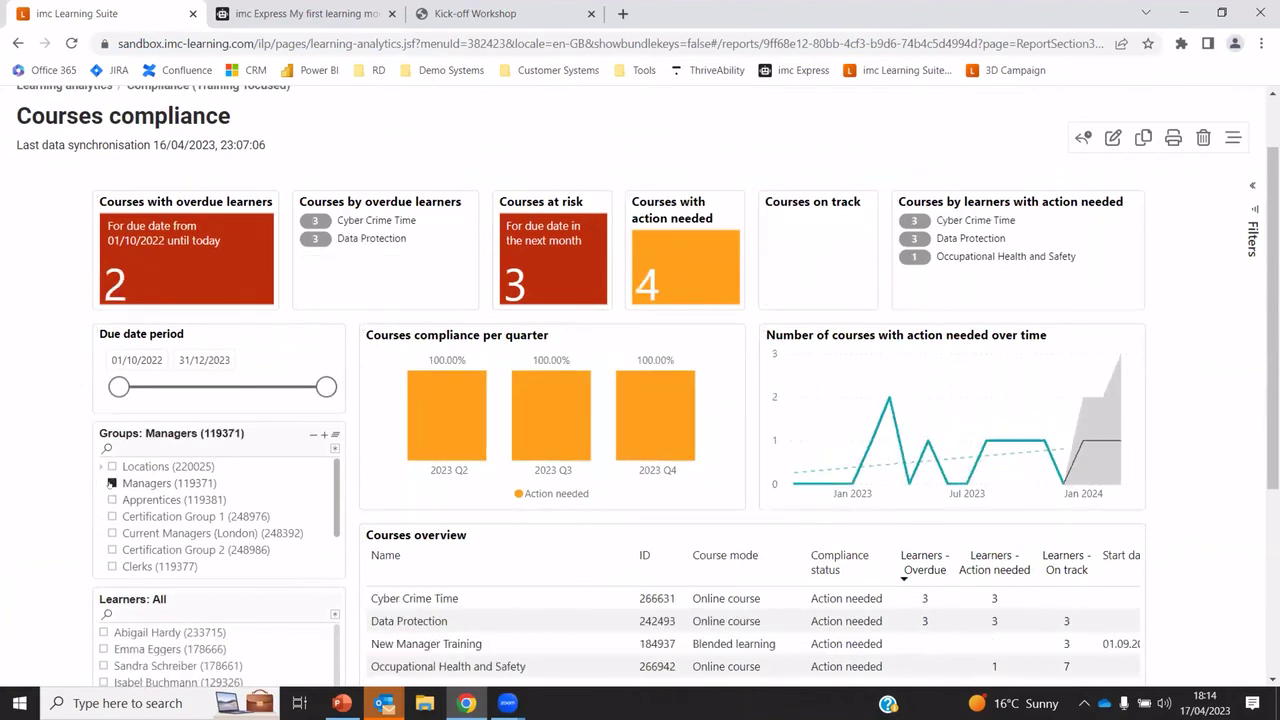
pyautogui.click(112, 483)
pyautogui.scroll(-3, 450, 400)
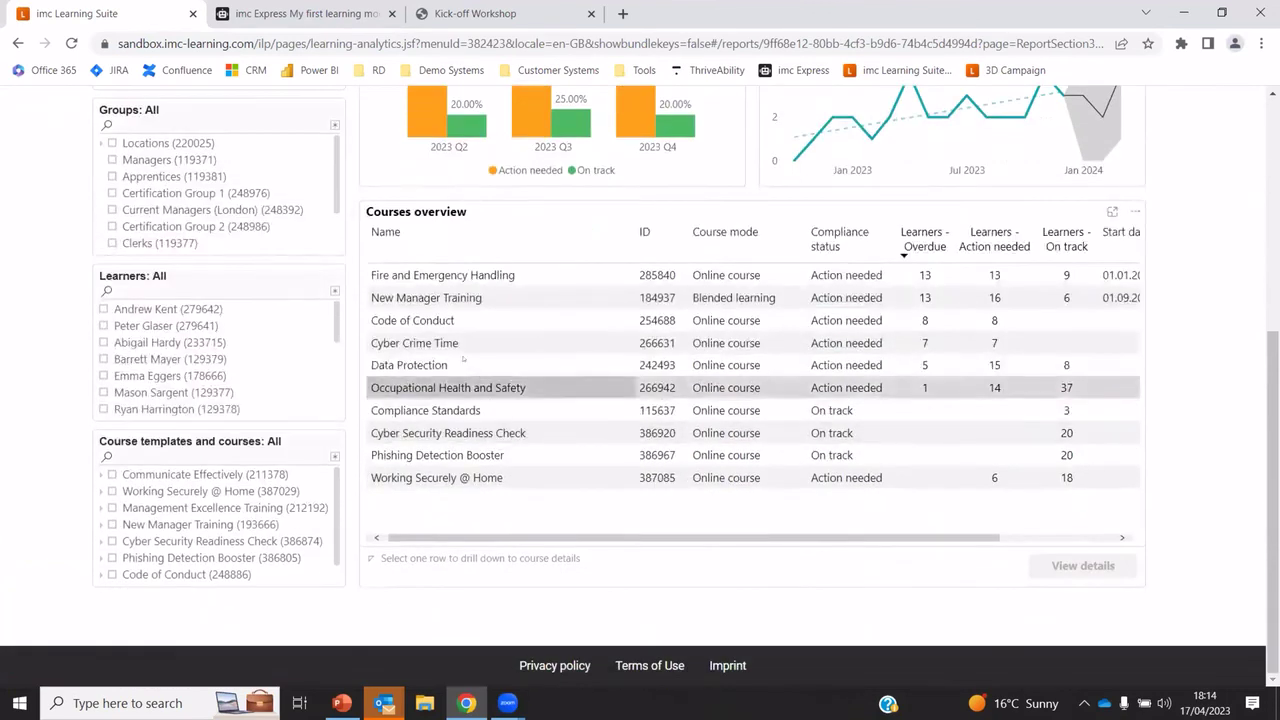
# Open New Manager Training's compliance details and show one learner's syllabus progress
pyautogui.click(450, 297)
pyautogui.click(1083, 566)
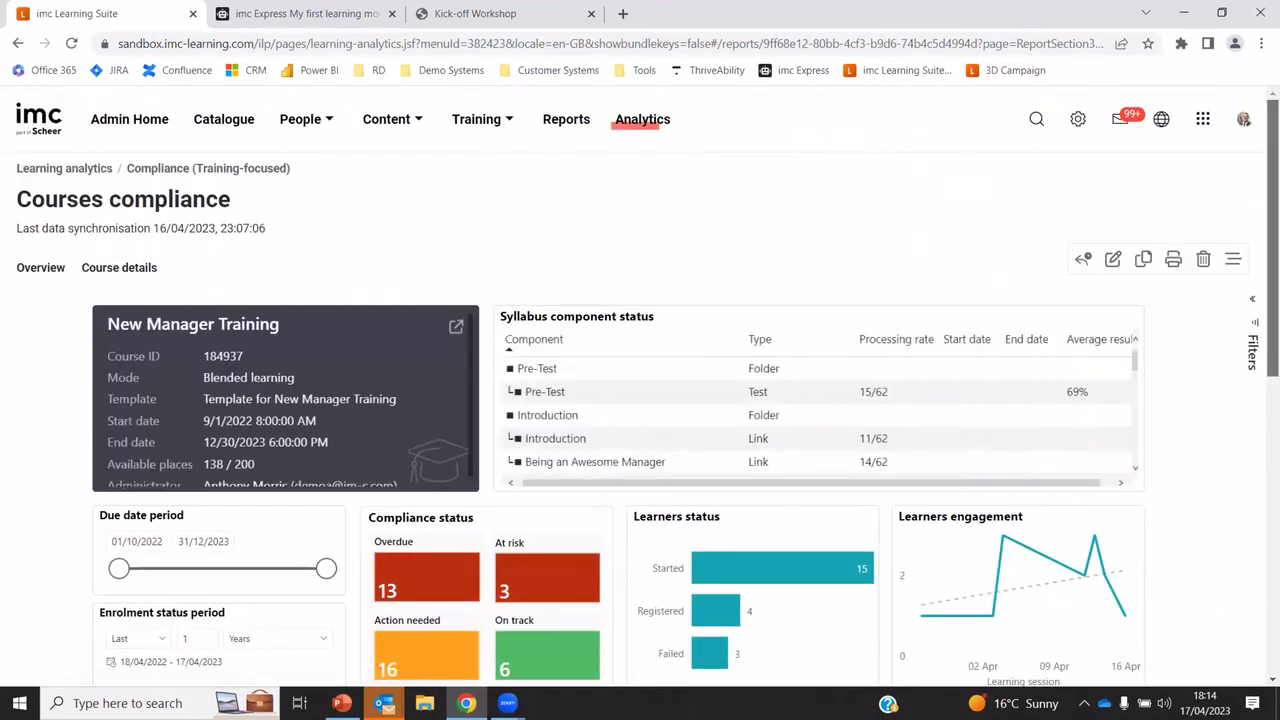
pyautogui.scroll(-5, 1069, 419)
pyautogui.scroll(-1, 613, 271)
pyautogui.scroll(2, 613, 271)
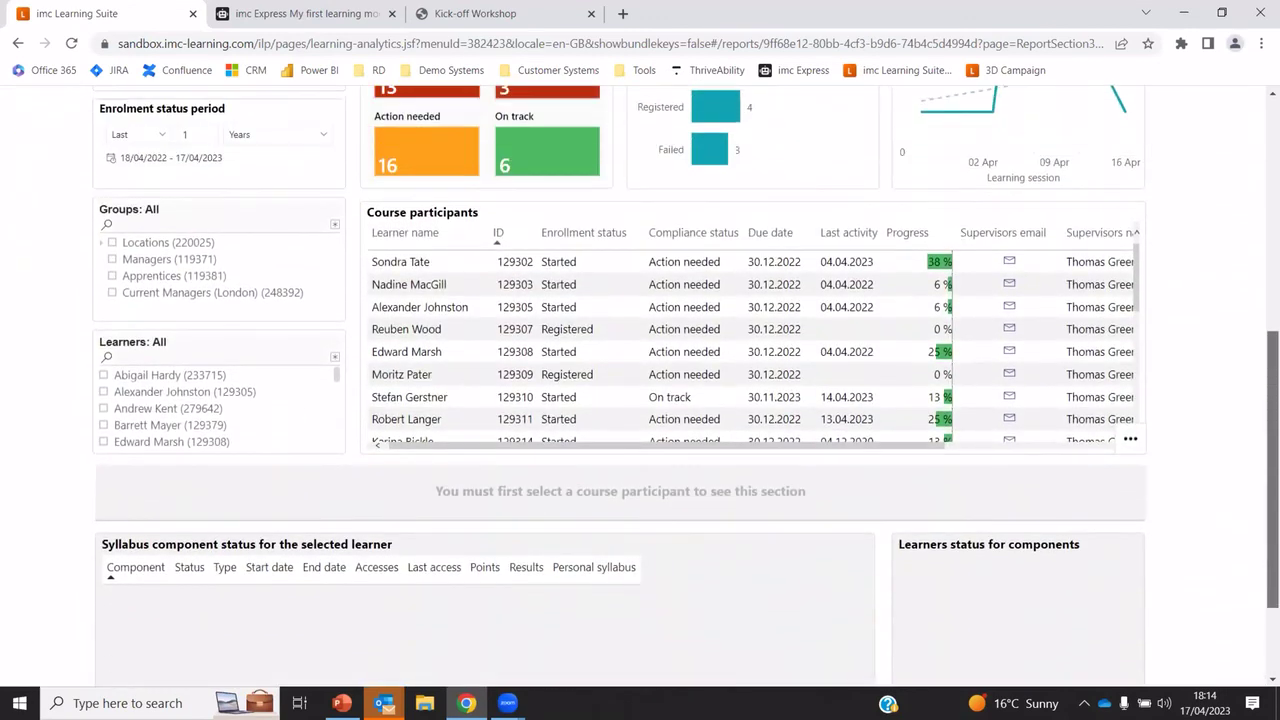
pyautogui.click(613, 271)
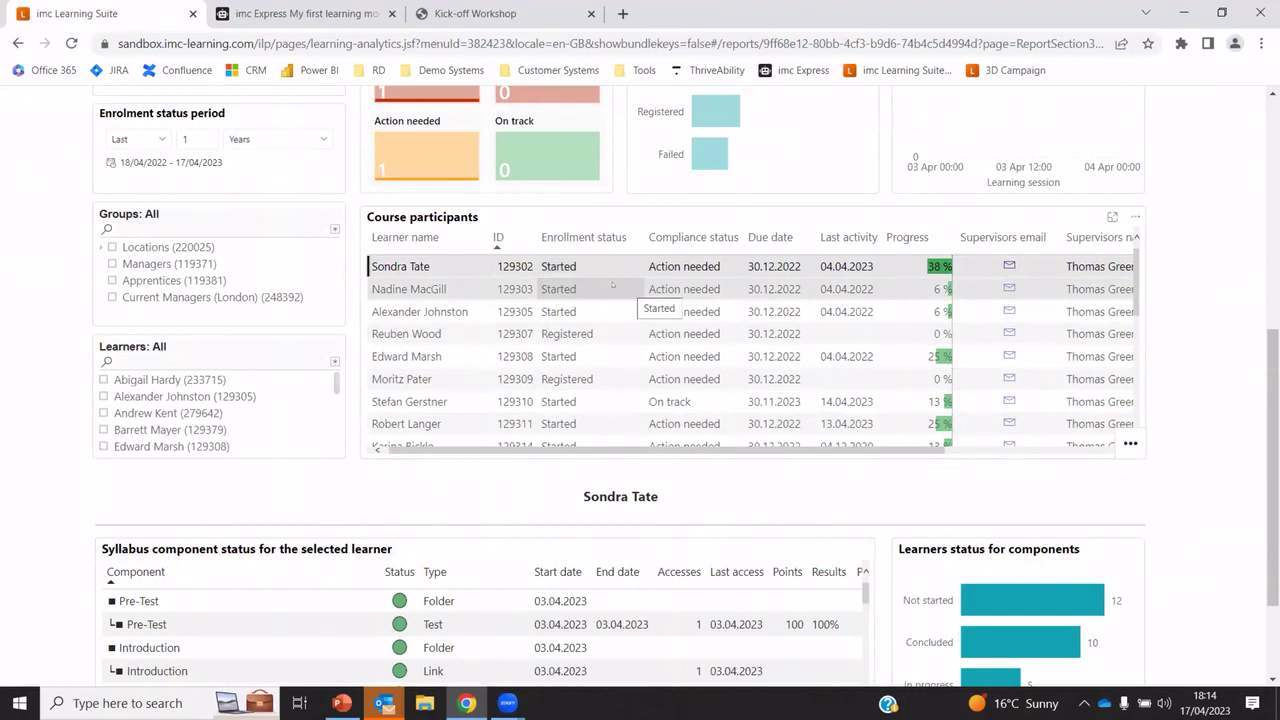
pyautogui.moveTo(1272, 460); pyautogui.dragTo(1272, 227)
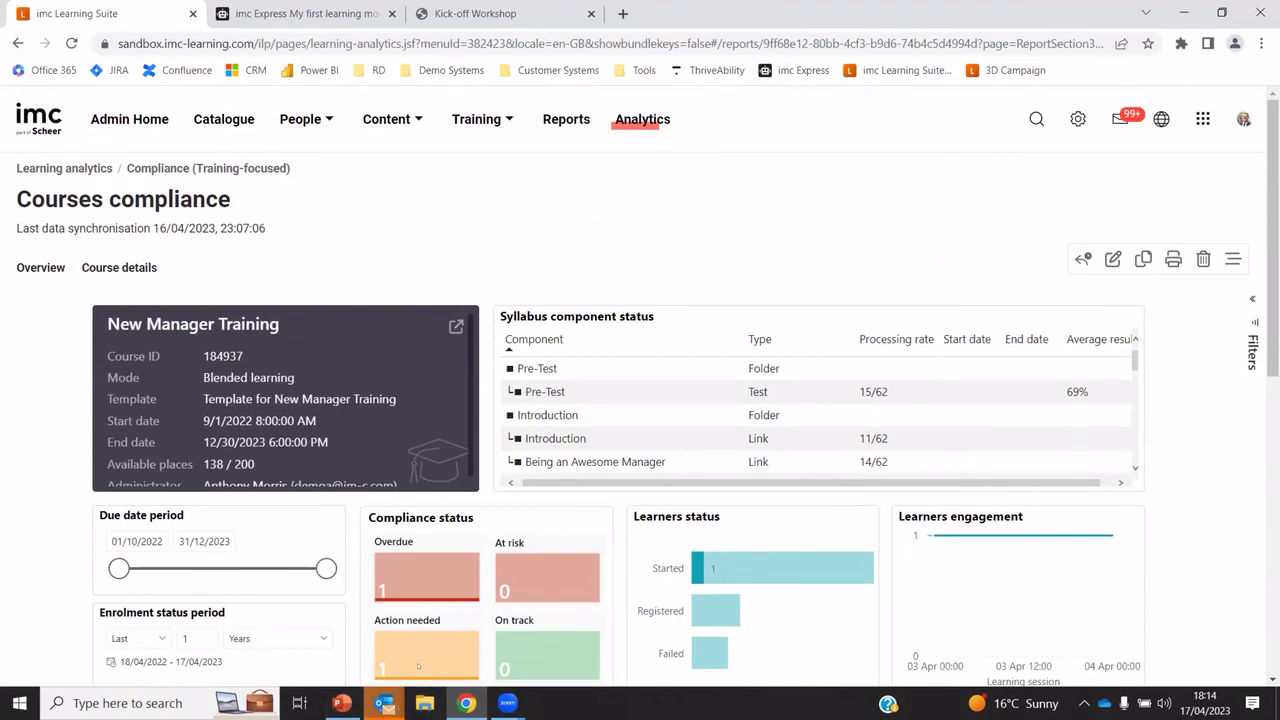
# In PowerPoint, show slide 7, Get in touch, of the ATD Demo Day deck
pyautogui.click(342, 703)
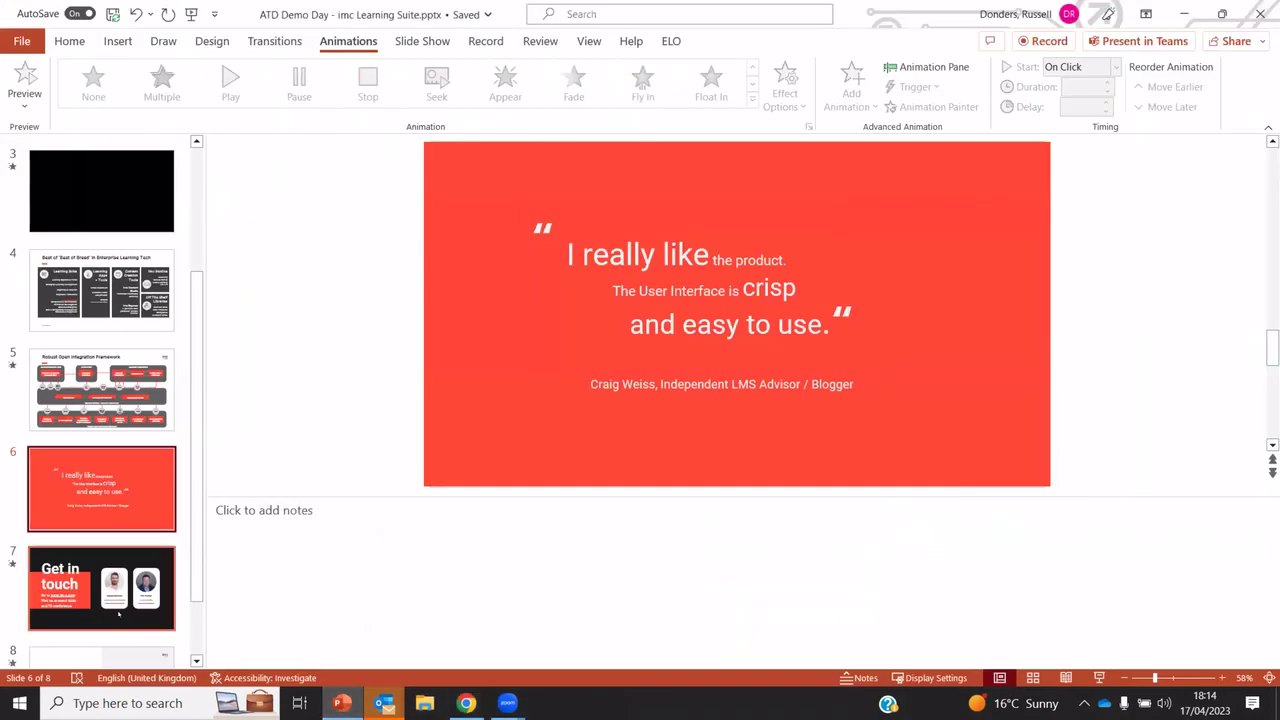
pyautogui.click(98, 600)
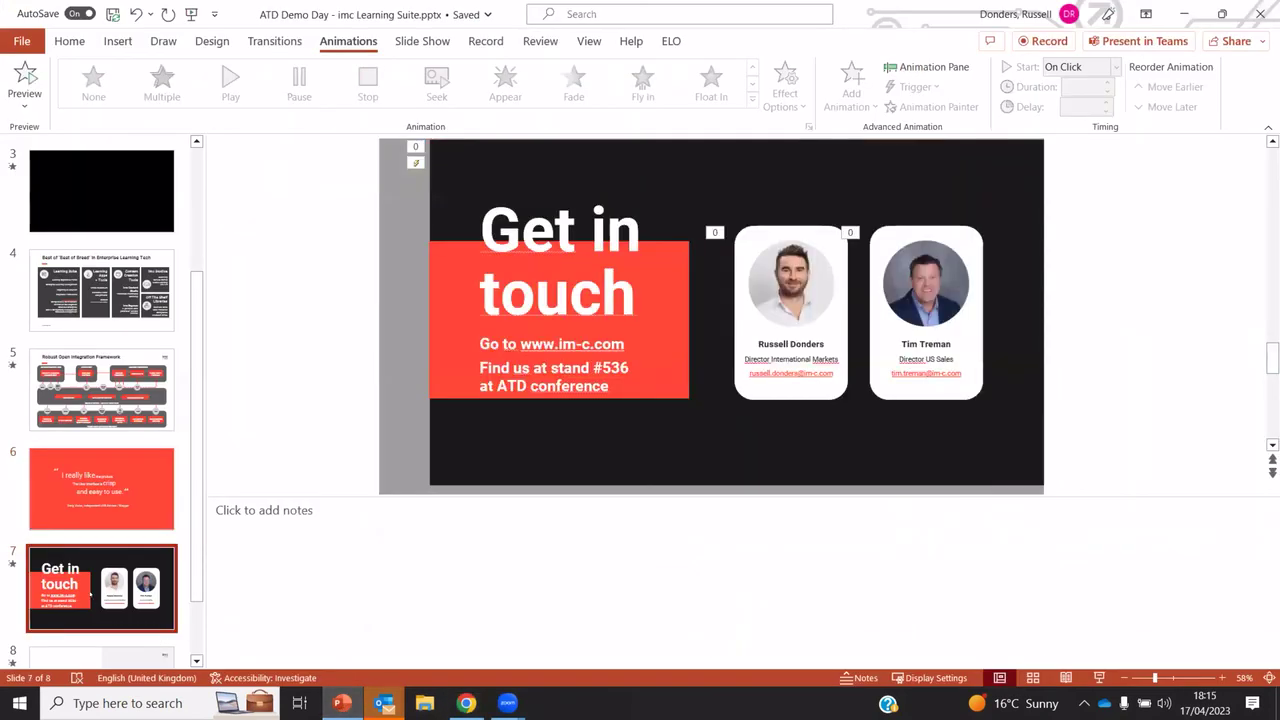